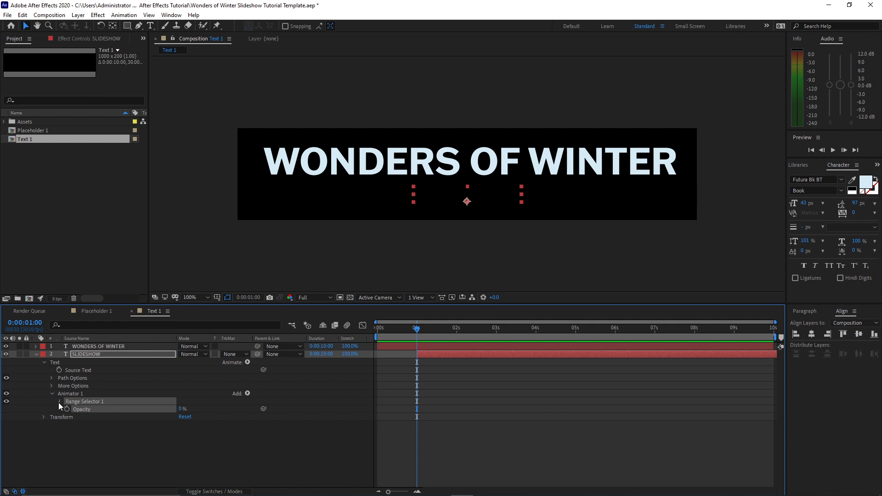
Keyframe the SLIDESHOW layer's Range Selector Start from 0% at 1 second to 100% at 3 seconds.
{"action": "left_click", "coordinate": [59, 402]}
{"action": "left_click", "coordinate": [74, 409]}
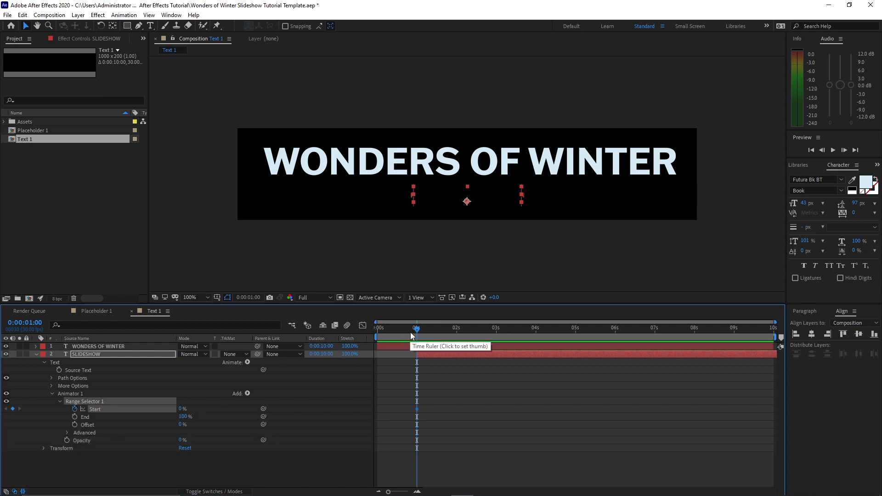
{"action": "left_click_drag", "start_coordinate": [418, 329], "coordinate": [498, 337]}
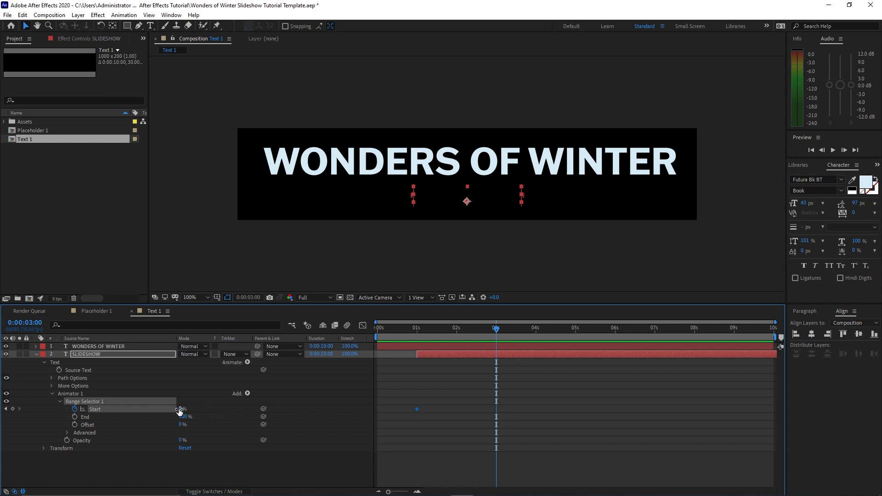
{"action": "left_click_drag", "start_coordinate": [181, 408], "coordinate": [258, 411]}
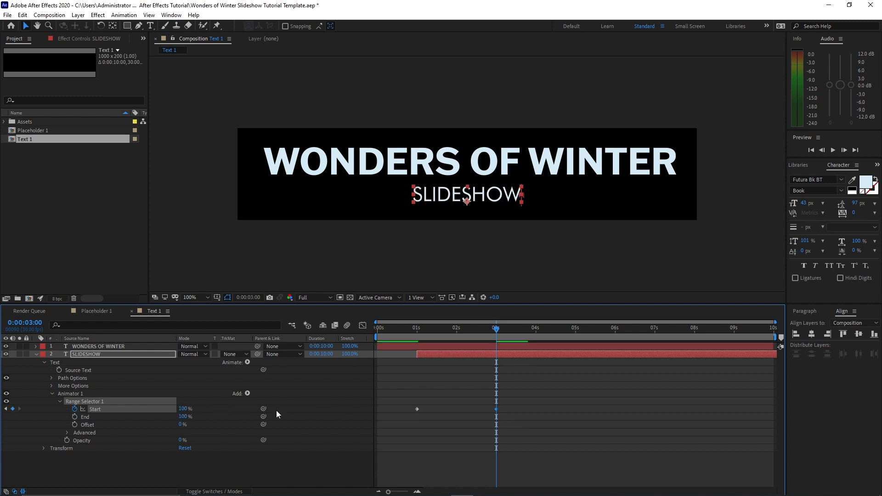
Add a Blur property of 40 to the SLIDESHOW layer's Animator 1 and check the letter-by-letter reveal.
{"action": "left_click", "coordinate": [247, 394]}
{"action": "mouse_move", "coordinate": [251, 397]}
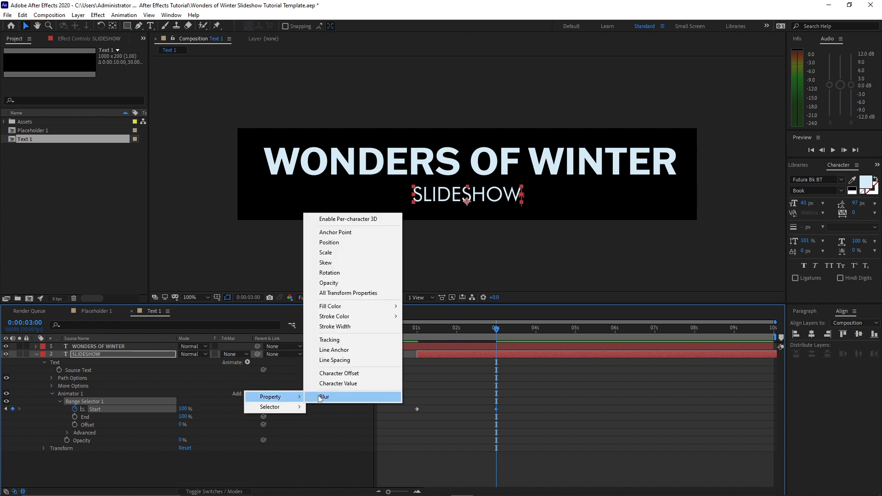
{"action": "left_click", "coordinate": [320, 397]}
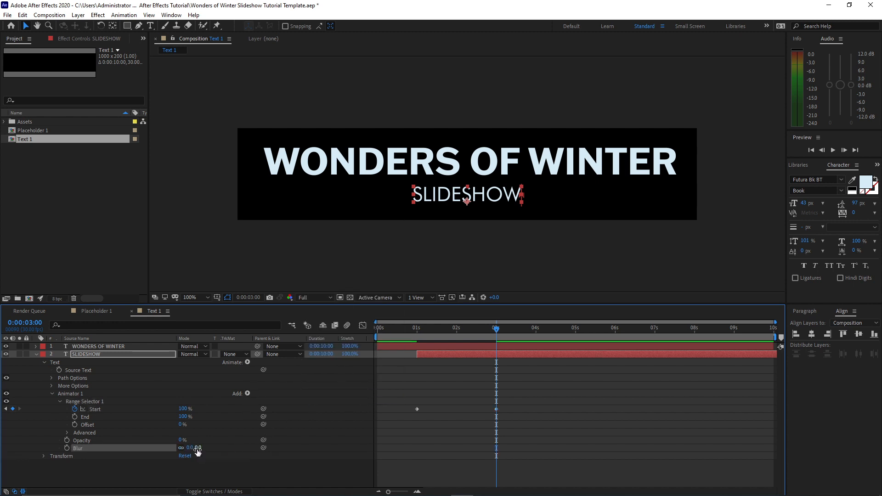
{"action": "left_click", "coordinate": [198, 448]}
{"action": "type", "text": "40"}
{"action": "left_click", "coordinate": [153, 479]}
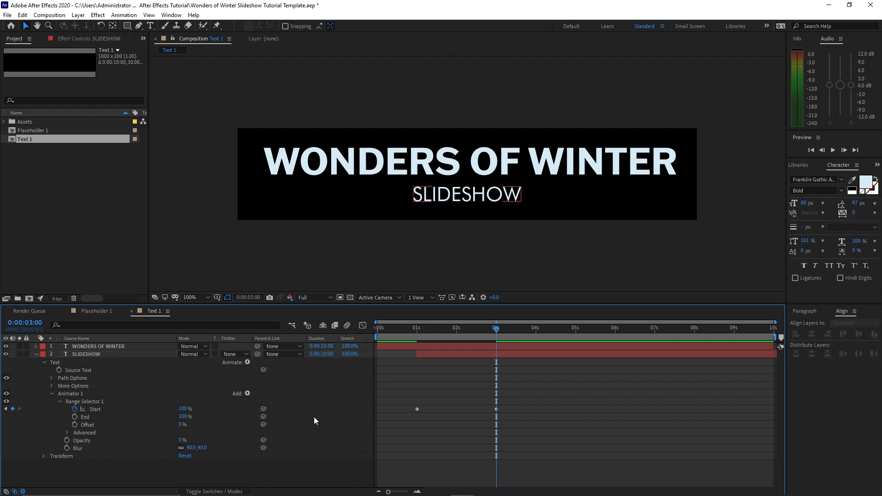
{"action": "left_click", "coordinate": [492, 330]}
{"action": "left_click_drag", "start_coordinate": [492, 330], "coordinate": [466, 349]}
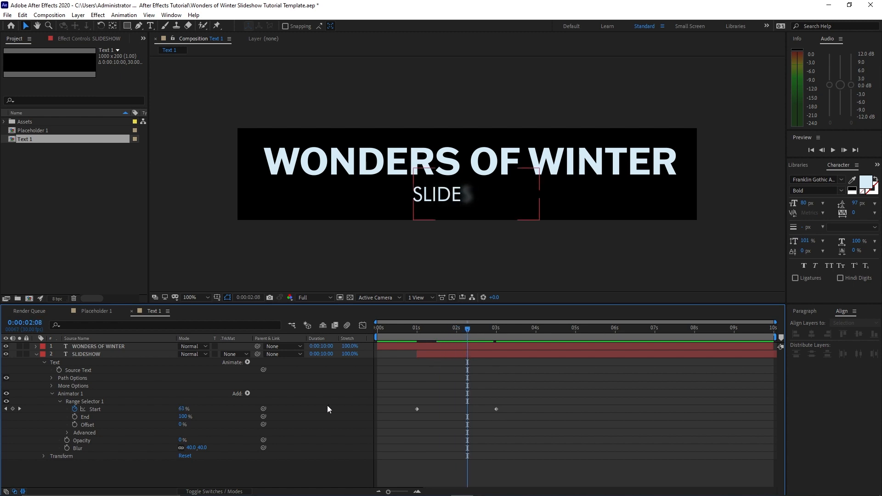
Add a separate Tracking animator to the SLIDESHOW layer and set its Tracking Amount to 32.
{"action": "left_click", "coordinate": [247, 362]}
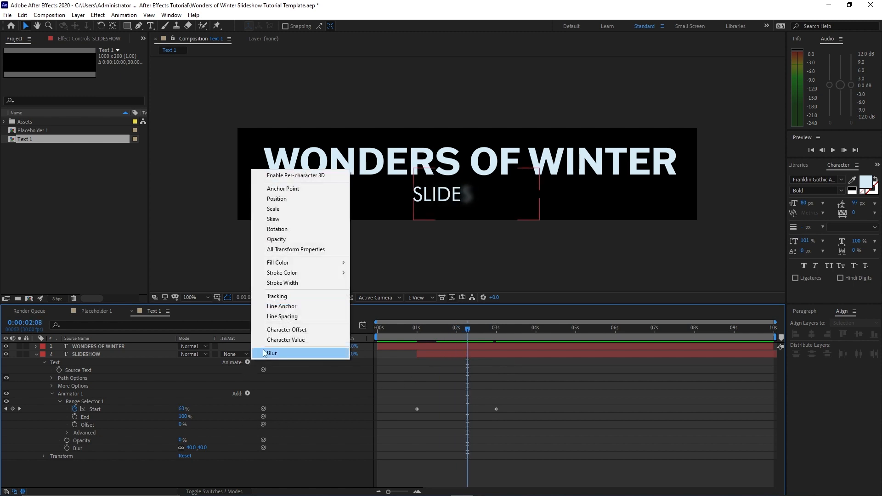
{"action": "left_click", "coordinate": [275, 297]}
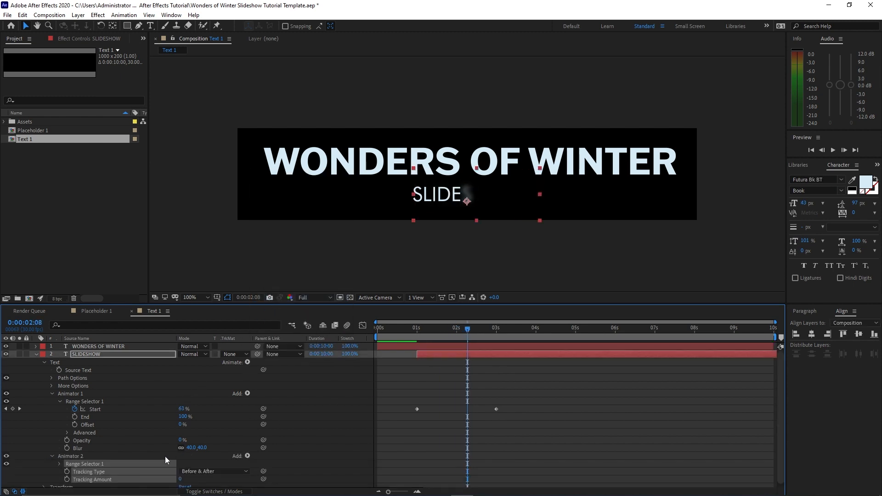
{"action": "left_click", "coordinate": [181, 480]}
{"action": "type", "text": "32"}
Keyframe SLIDESHOW's Tracking Amount at 1 second and set it to 0 at 4 seconds, then review the animation.
{"action": "left_click", "coordinate": [417, 332]}
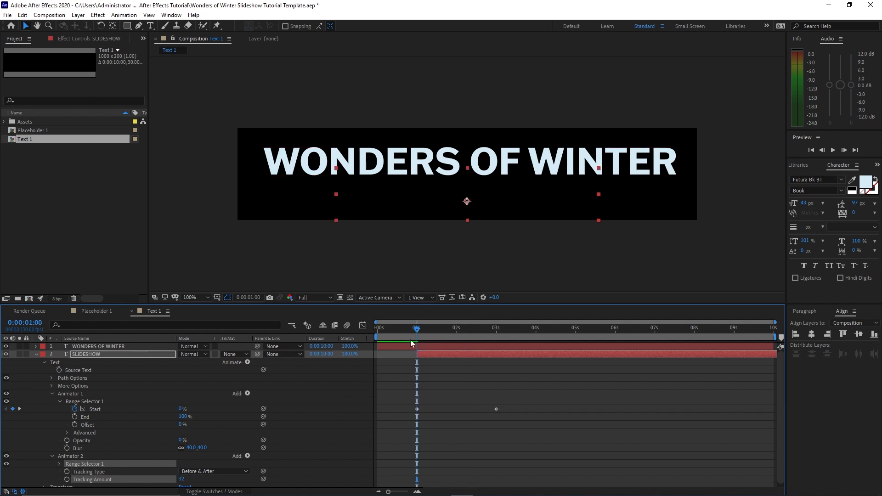
{"action": "left_click", "coordinate": [66, 481]}
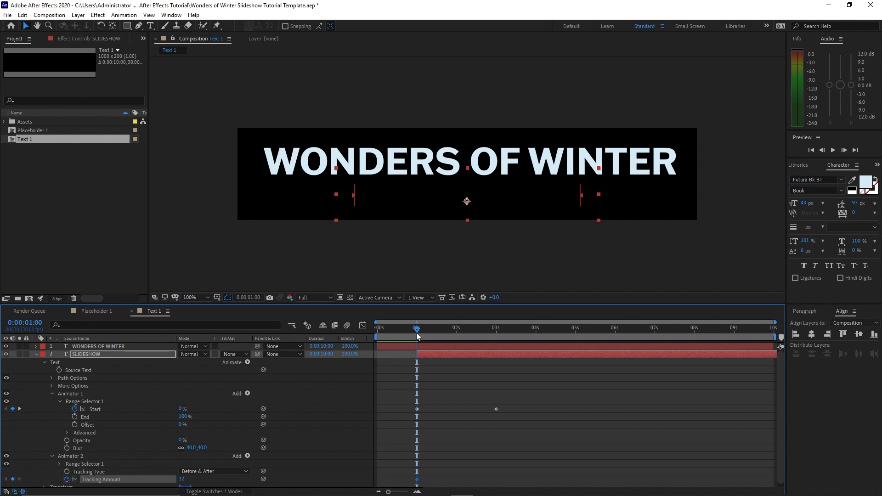
{"action": "left_click_drag", "start_coordinate": [417, 334], "coordinate": [536, 340]}
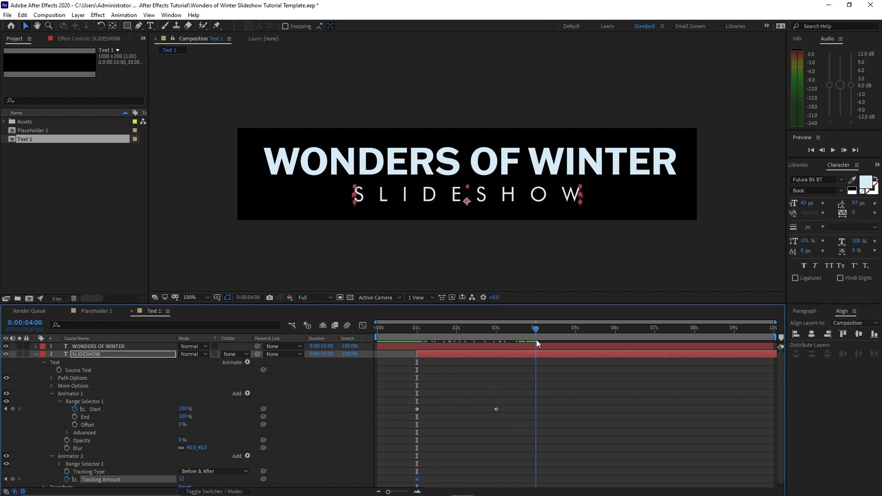
{"action": "left_click", "coordinate": [182, 479]}
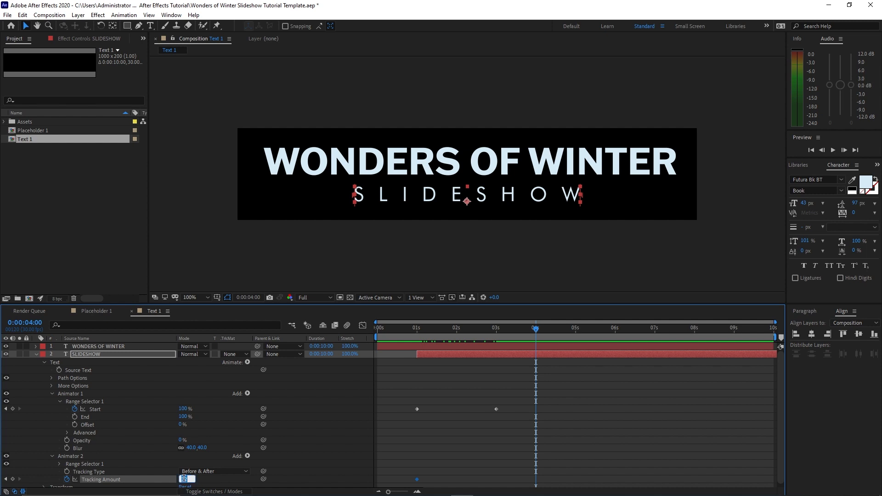
{"action": "type", "text": "0"}
{"action": "left_click", "coordinate": [138, 425]}
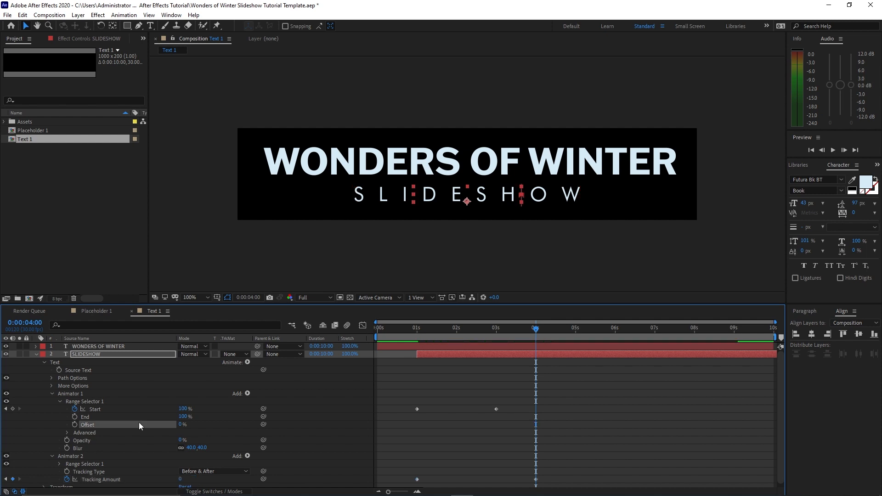
{"action": "left_click_drag", "start_coordinate": [541, 330], "coordinate": [419, 357]}
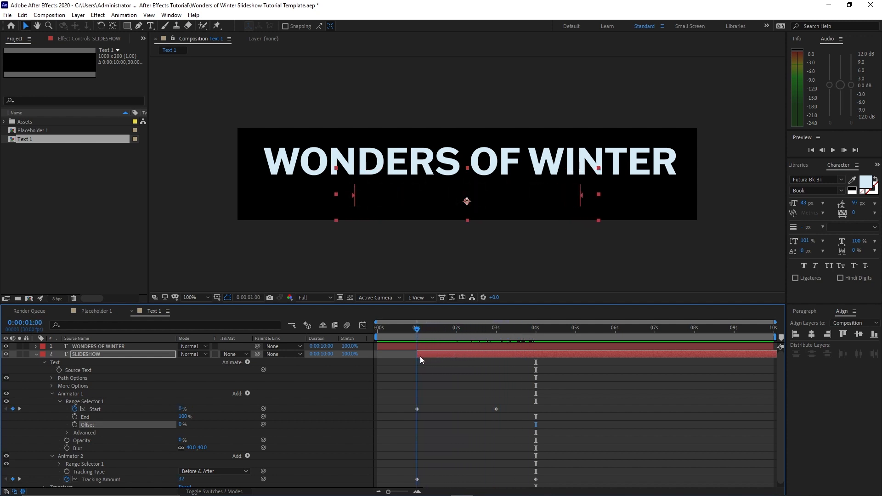
Collapse the SLIDESHOW layer's animator, text and layer properties.
{"action": "left_click", "coordinate": [59, 401]}
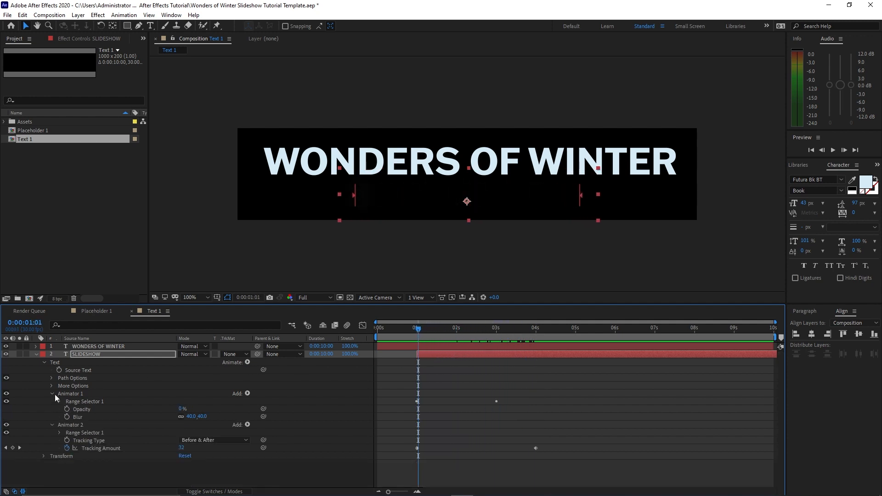
{"action": "left_click", "coordinate": [52, 393]}
{"action": "left_click", "coordinate": [45, 362]}
{"action": "left_click", "coordinate": [37, 354]}
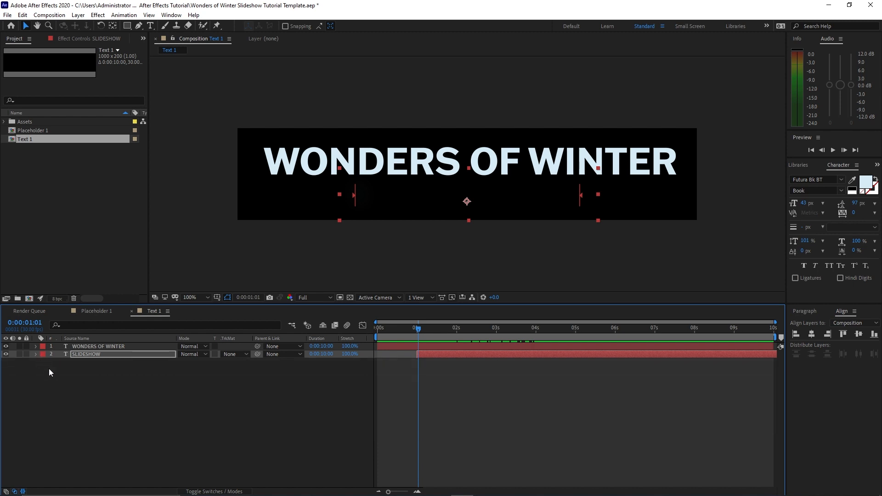
Add an Opacity animator to the WONDERS OF WINTER layer and set its opacity to 0%.
{"action": "left_click", "coordinate": [37, 347]}
{"action": "left_click", "coordinate": [248, 355]}
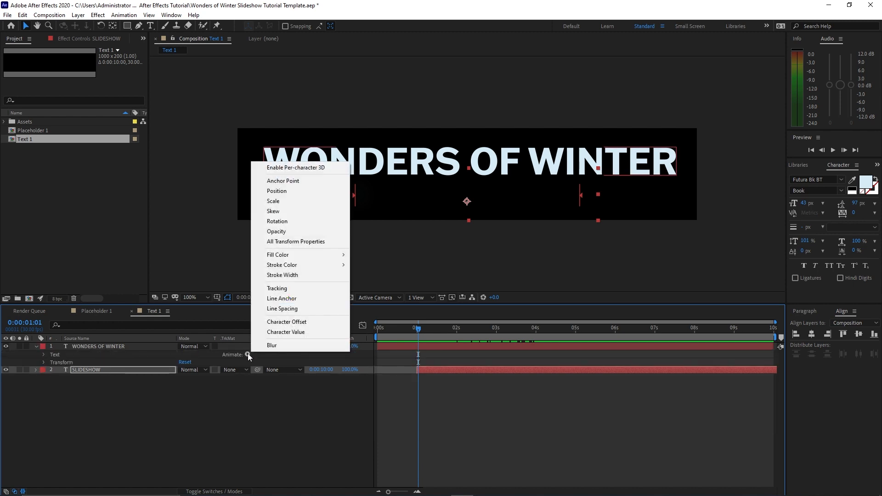
{"action": "left_click", "coordinate": [296, 231]}
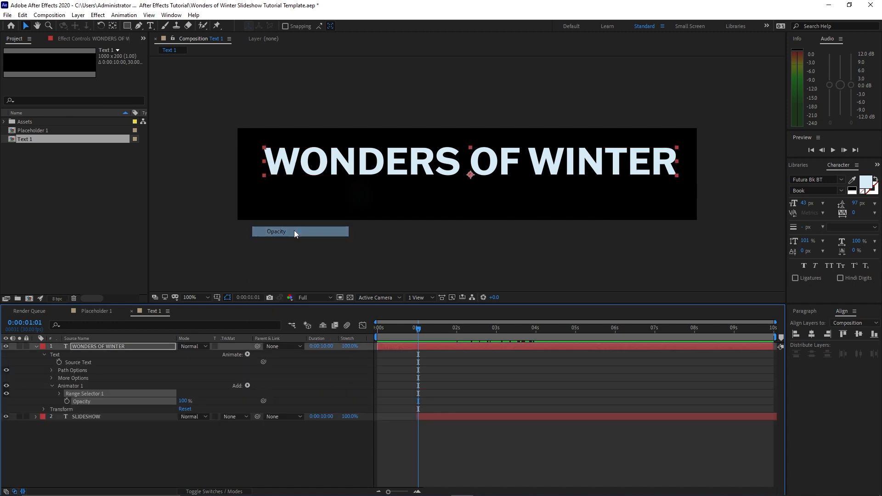
{"action": "left_click_drag", "start_coordinate": [183, 401], "coordinate": [124, 407]}
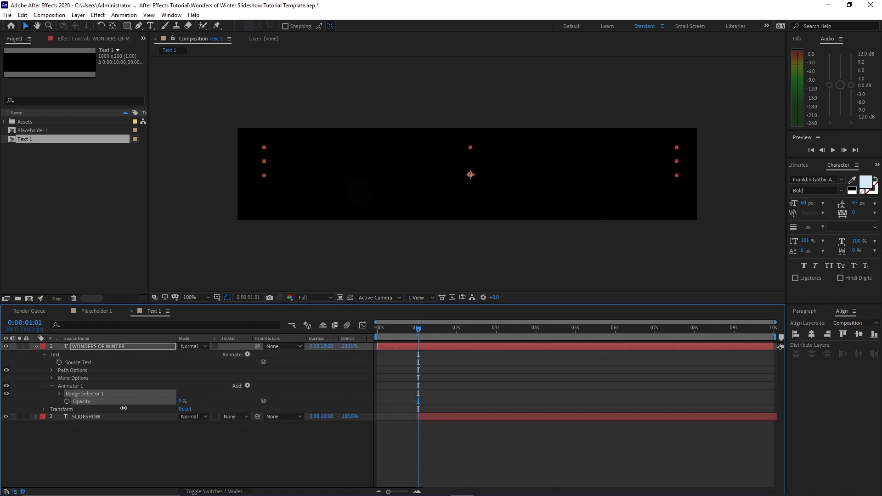
Keyframe the WONDERS OF WINTER Range Selector Start from 0% at 0:00:00:15 to 100% at 3 seconds.
{"action": "left_click", "coordinate": [59, 393]}
{"action": "left_click", "coordinate": [75, 402]}
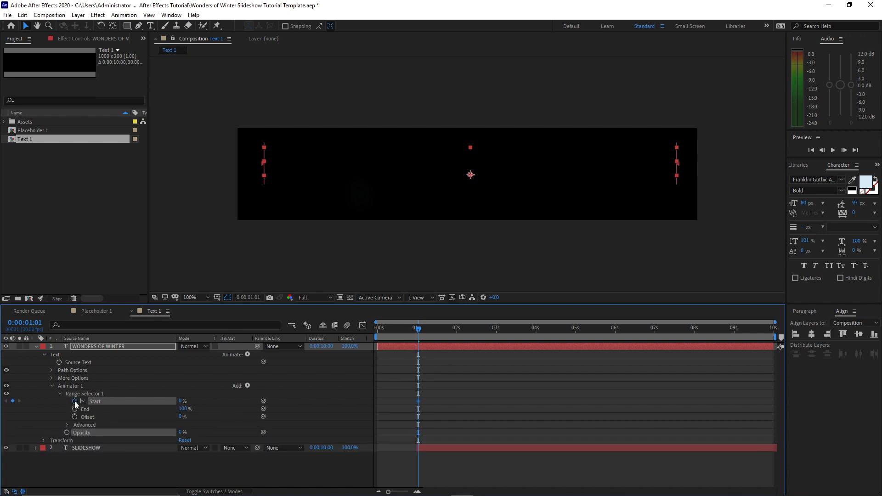
{"action": "left_click", "coordinate": [399, 330]}
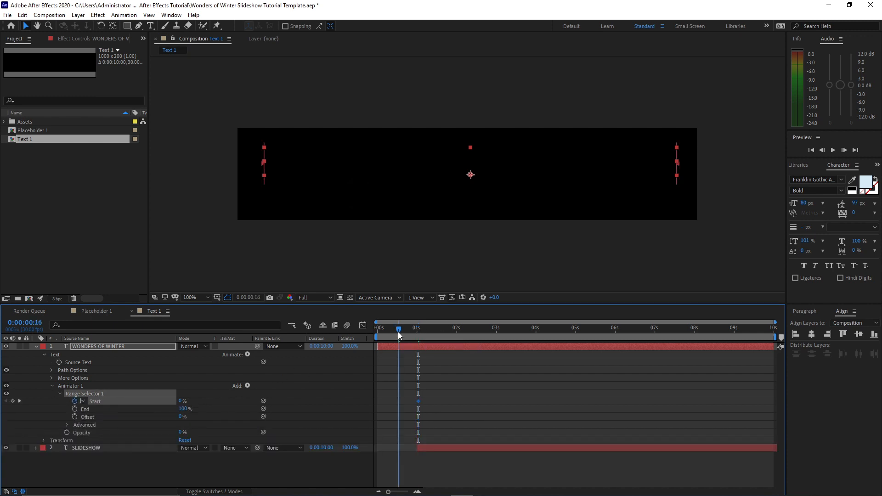
{"action": "left_click_drag", "start_coordinate": [399, 335], "coordinate": [398, 336]}
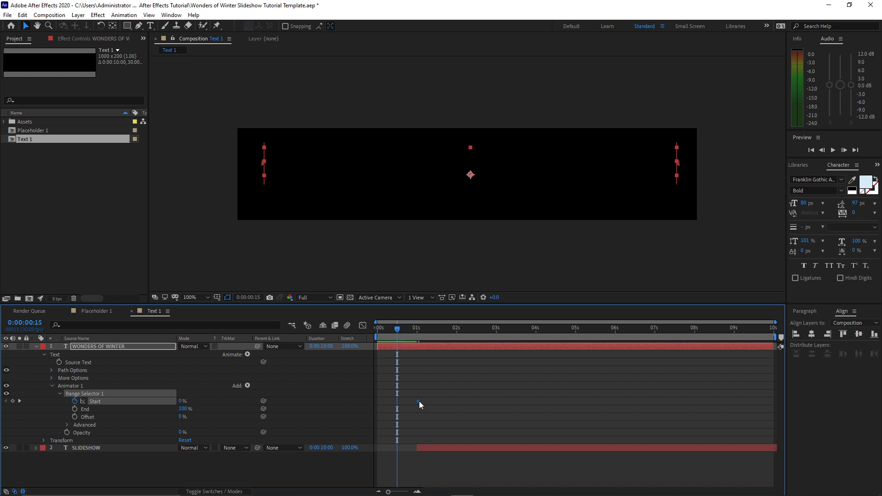
{"action": "left_click_drag", "start_coordinate": [418, 401], "coordinate": [400, 408]}
{"action": "left_click_drag", "start_coordinate": [398, 329], "coordinate": [496, 337]}
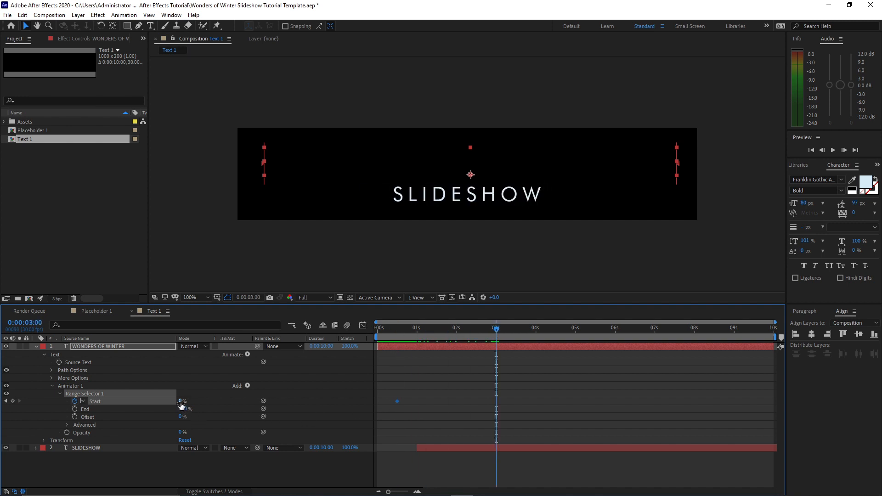
{"action": "left_click_drag", "start_coordinate": [181, 405], "coordinate": [246, 404]}
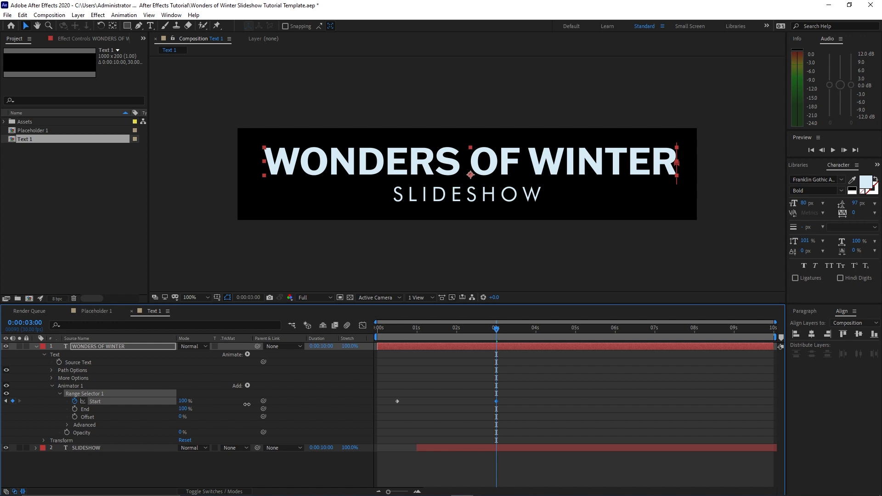
Add a Blur property of 40 to the WONDERS OF WINTER animator and review the title animation.
{"action": "left_click", "coordinate": [247, 385]}
{"action": "mouse_move", "coordinate": [284, 389]}
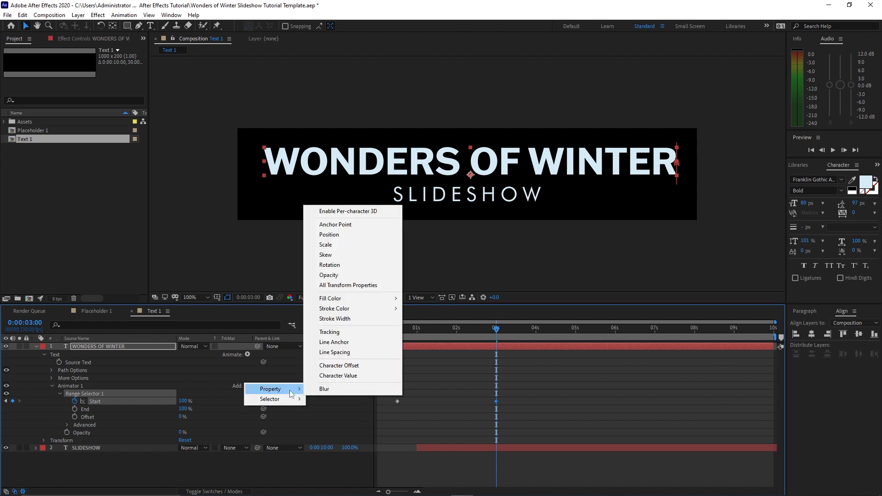
{"action": "left_click", "coordinate": [323, 390]}
{"action": "left_click", "coordinate": [196, 440]}
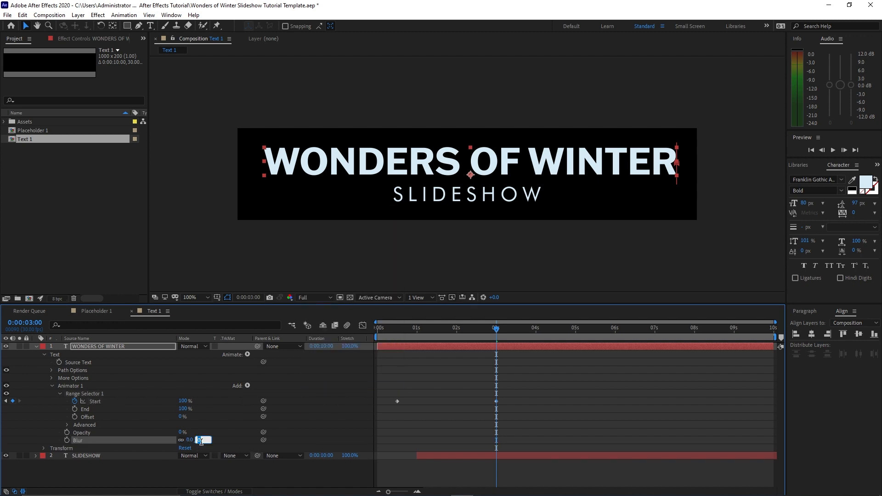
{"action": "type", "text": "40"}
{"action": "key", "text": "Return"}
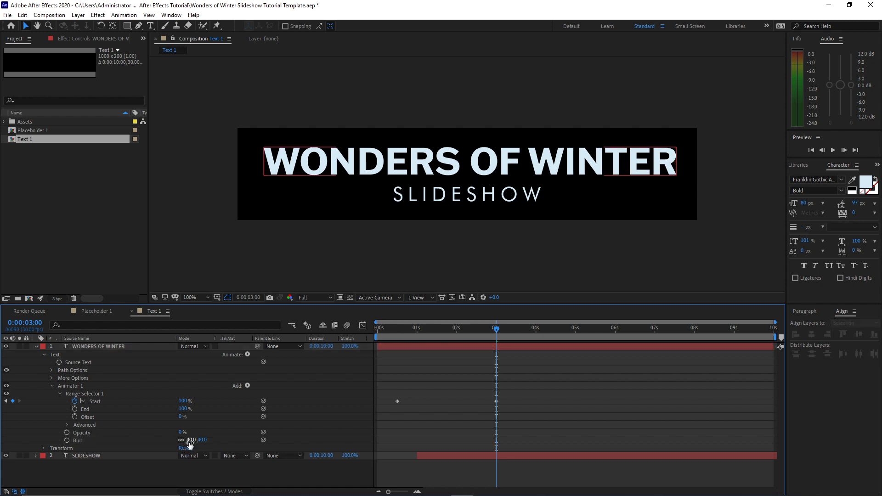
{"action": "left_click_drag", "start_coordinate": [496, 329], "coordinate": [535, 350]}
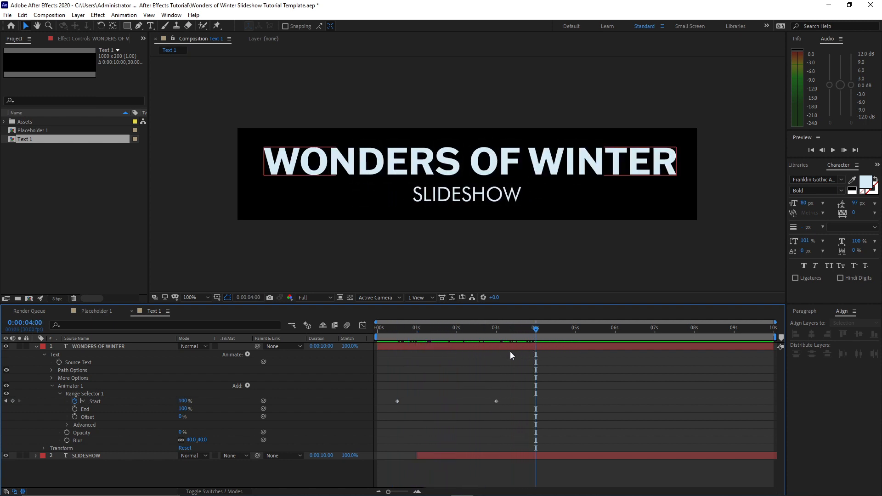
Collapse all properties of the WONDERS OF WINTER layer and clear the selection.
{"action": "left_click", "coordinate": [59, 394]}
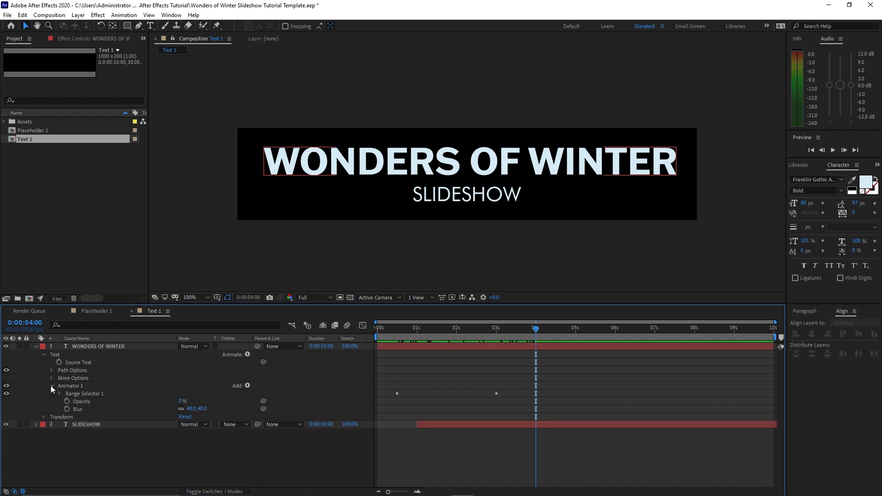
{"action": "left_click", "coordinate": [51, 386]}
{"action": "left_click", "coordinate": [44, 355]}
{"action": "left_click", "coordinate": [35, 346]}
{"action": "left_click", "coordinate": [233, 425]}
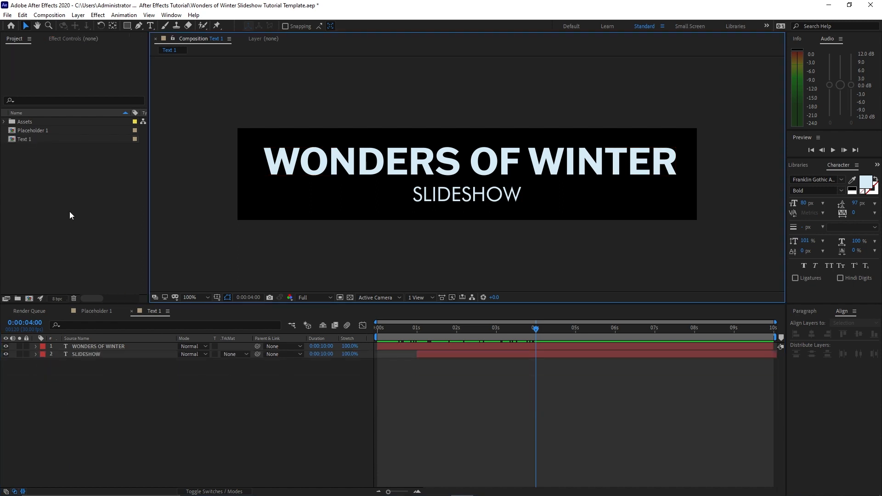
Create a composition from Snowflake 1.png in the Assets Image folder and move it to the project's root level.
{"action": "left_click", "coordinate": [4, 122]}
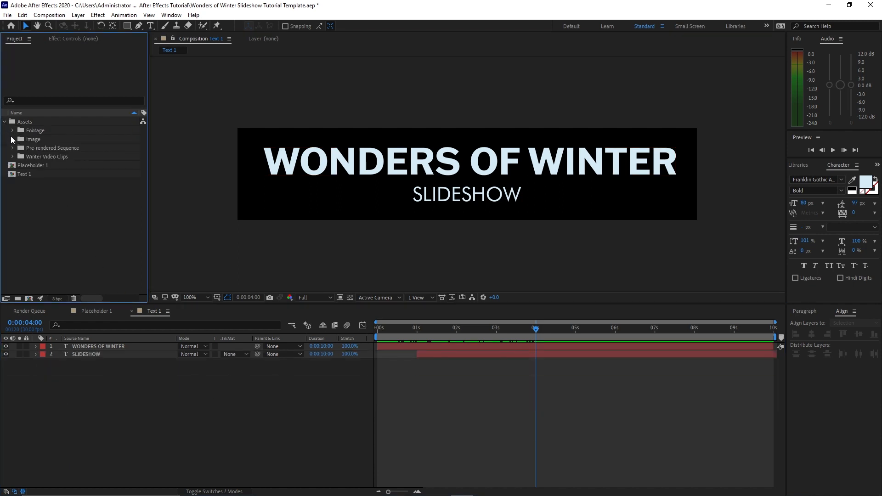
{"action": "left_click", "coordinate": [12, 139]}
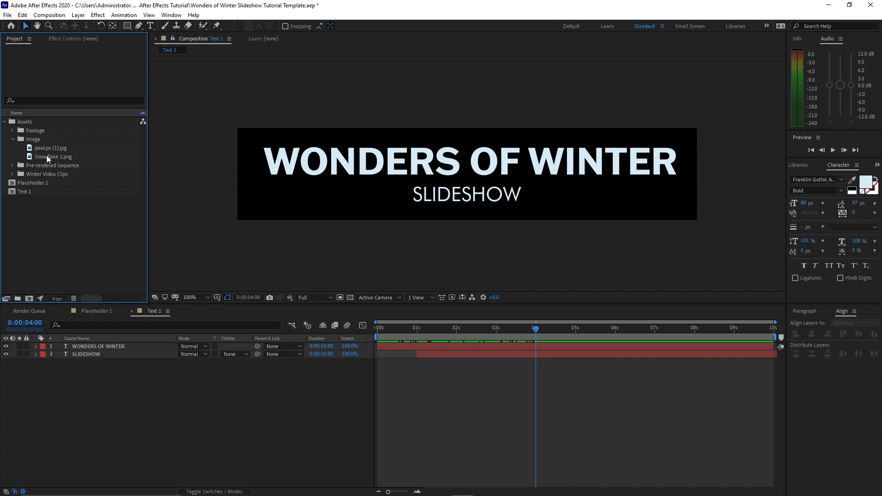
{"action": "left_click_drag", "start_coordinate": [45, 156], "coordinate": [30, 297]}
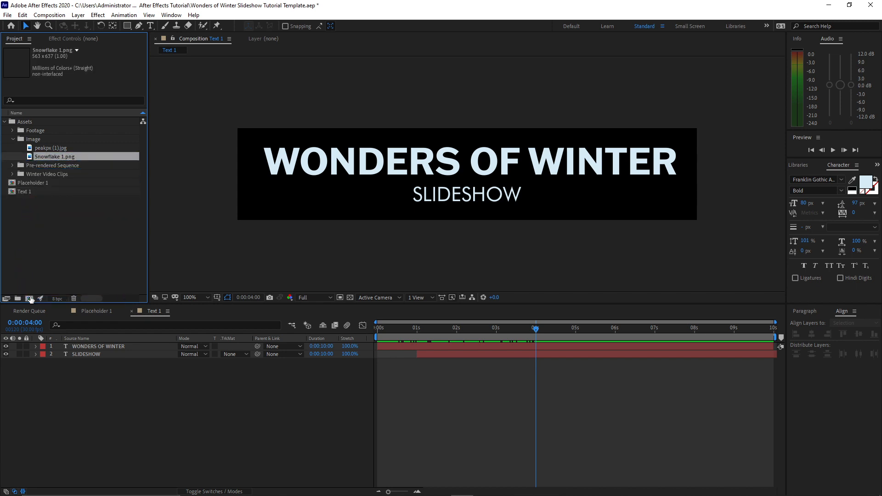
{"action": "left_click_drag", "start_coordinate": [78, 158], "coordinate": [70, 219]}
Create a project folder named Common Comps and move the Snowflake 1 composition into it.
{"action": "left_click", "coordinate": [17, 298]}
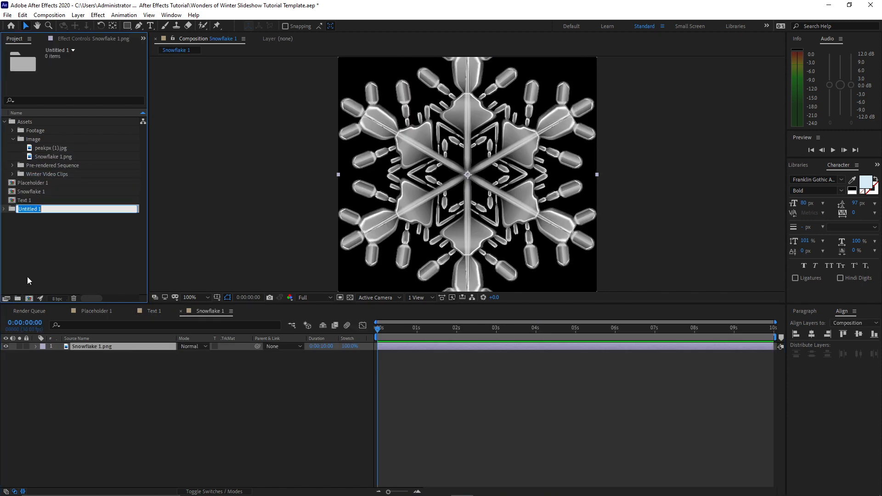
{"action": "type", "text": "Common Comps"}
{"action": "left_click", "coordinate": [36, 244]}
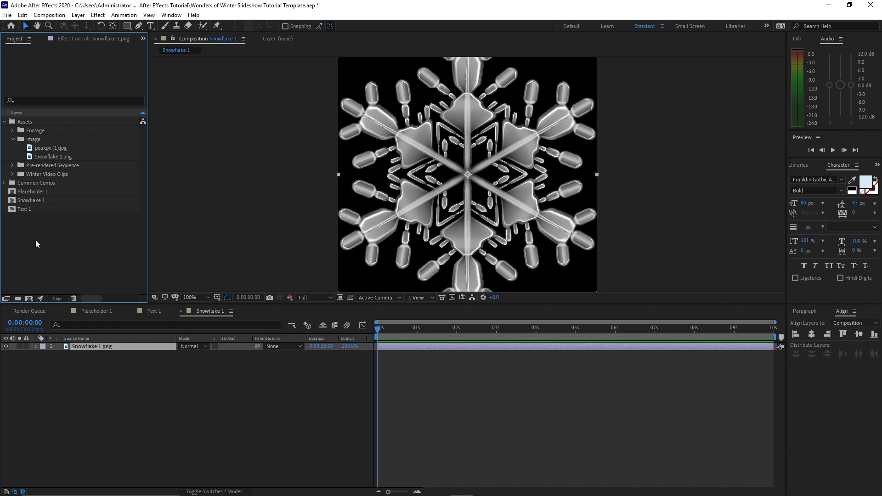
{"action": "left_click", "coordinate": [45, 200]}
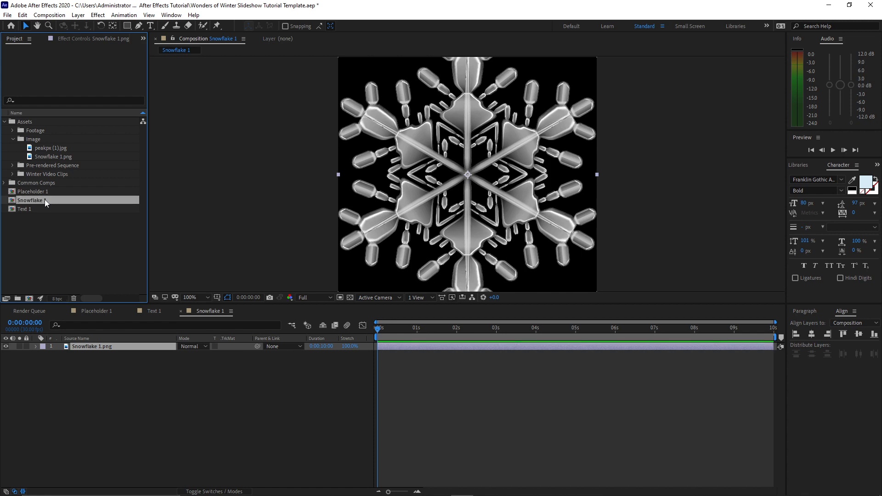
{"action": "left_click_drag", "start_coordinate": [45, 199], "coordinate": [45, 184]}
Create a 1920 x 1080 px composition named S Particles and move it into the Common Comps folder.
{"action": "left_click", "coordinate": [50, 15]}
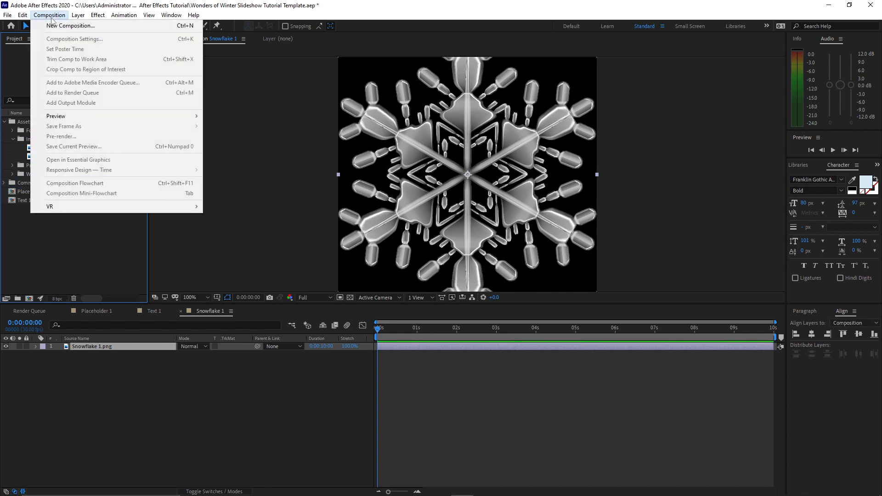
{"action": "left_click", "coordinate": [69, 26]}
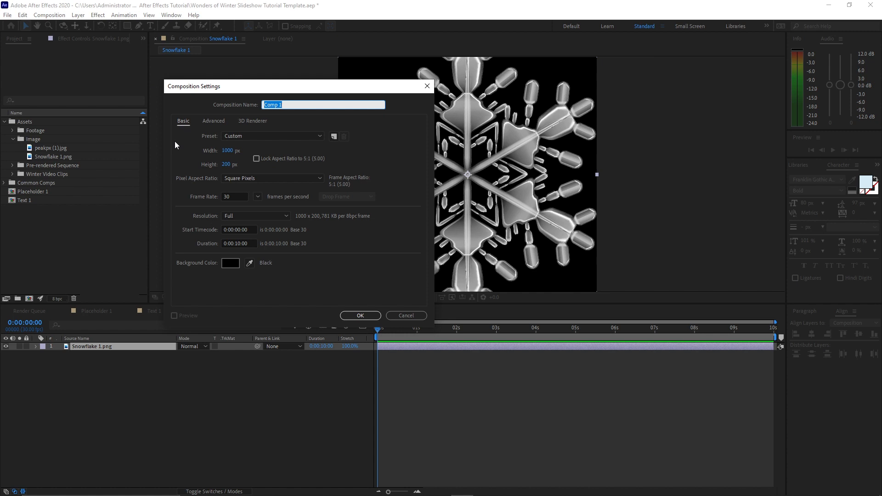
{"action": "type", "text": "S Particles"}
{"action": "left_click", "coordinate": [228, 151]}
{"action": "type", "text": "1920"}
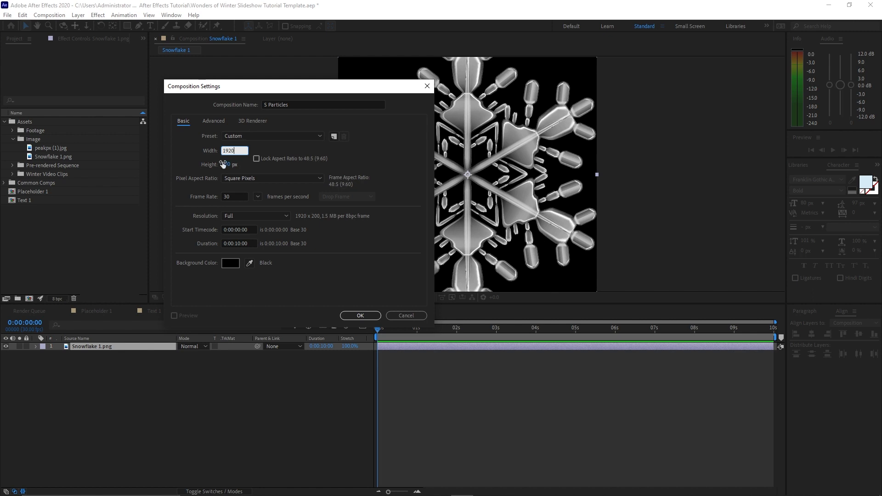
{"action": "key", "text": "Tab"}
{"action": "type", "text": "1080"}
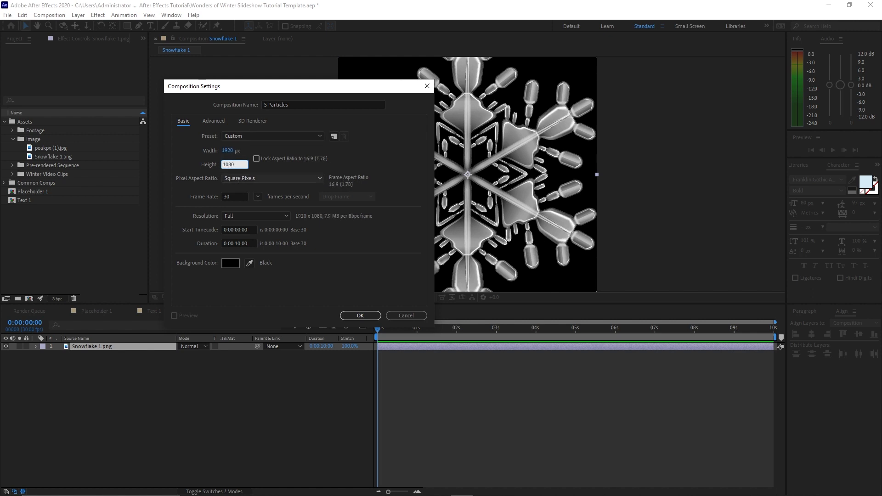
{"action": "left_click", "coordinate": [358, 315]}
{"action": "scroll", "coordinate": [376, 207], "scroll_direction": "down", "scroll_amount": 4}
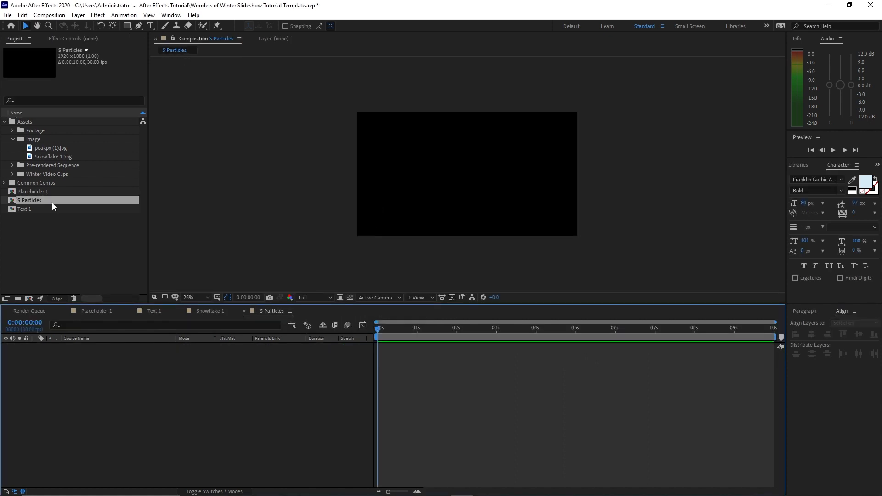
{"action": "left_click_drag", "start_coordinate": [52, 202], "coordinate": [60, 185]}
Add a white 1920 x 1080 px solid named Prticles to the S Particles composition.
{"action": "left_click", "coordinate": [79, 15]}
{"action": "mouse_move", "coordinate": [90, 23]}
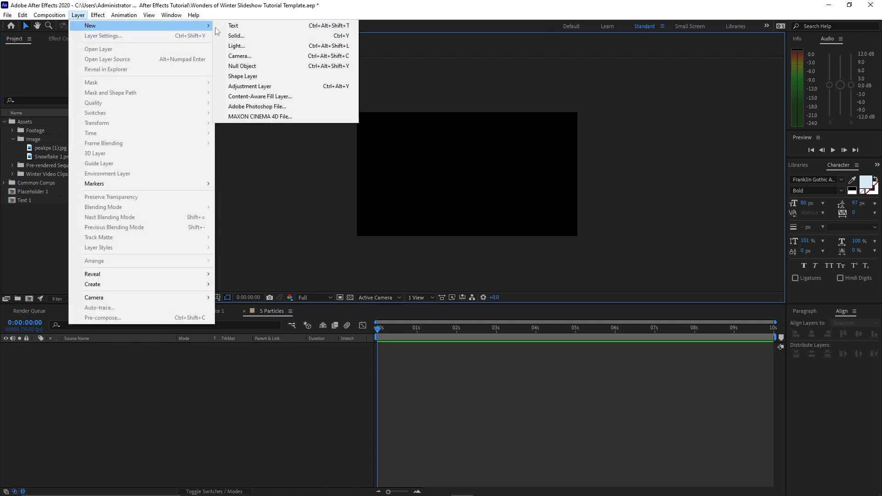
{"action": "left_click", "coordinate": [237, 36]}
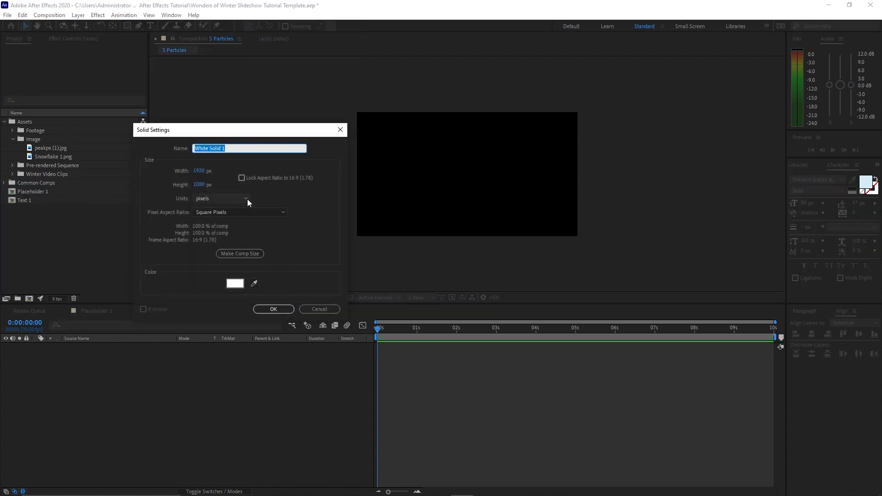
{"action": "type", "text": "Prticles"}
{"action": "left_click", "coordinate": [274, 309]}
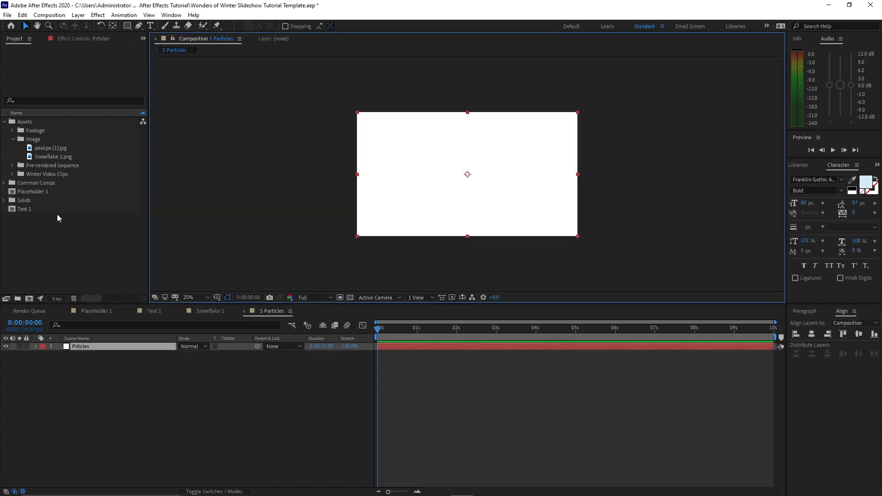
Add the Snowflake 1 composition from Common Comps beneath the Prticles layer and hide it.
{"action": "left_click", "coordinate": [4, 182]}
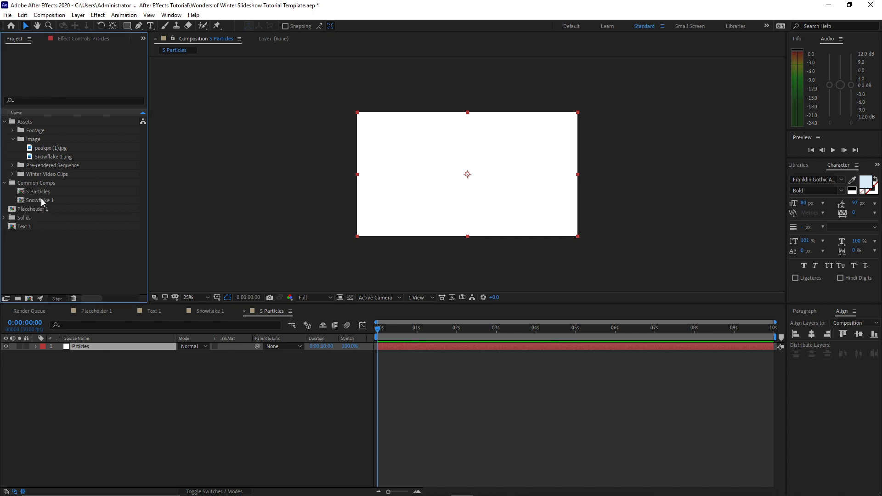
{"action": "left_click_drag", "start_coordinate": [40, 200], "coordinate": [87, 366]}
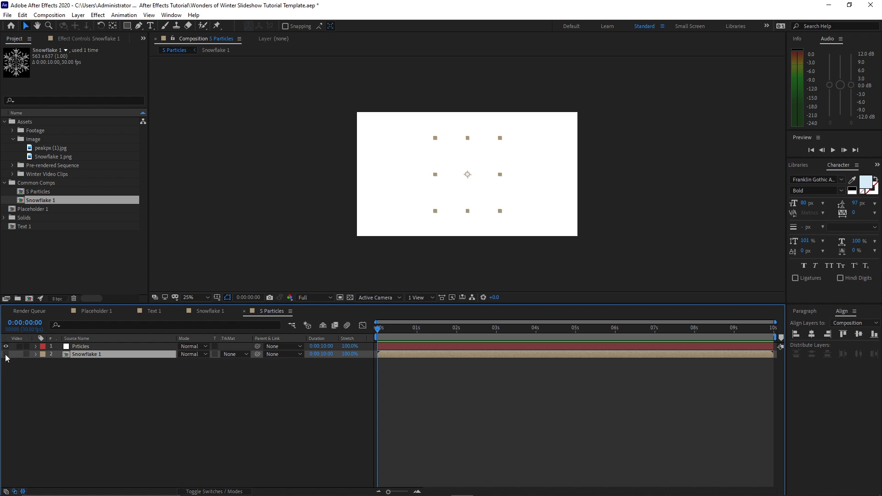
{"action": "left_click", "coordinate": [5, 354]}
Apply the CC Particle World simulation effect to the Prticles layer.
{"action": "left_click", "coordinate": [103, 348]}
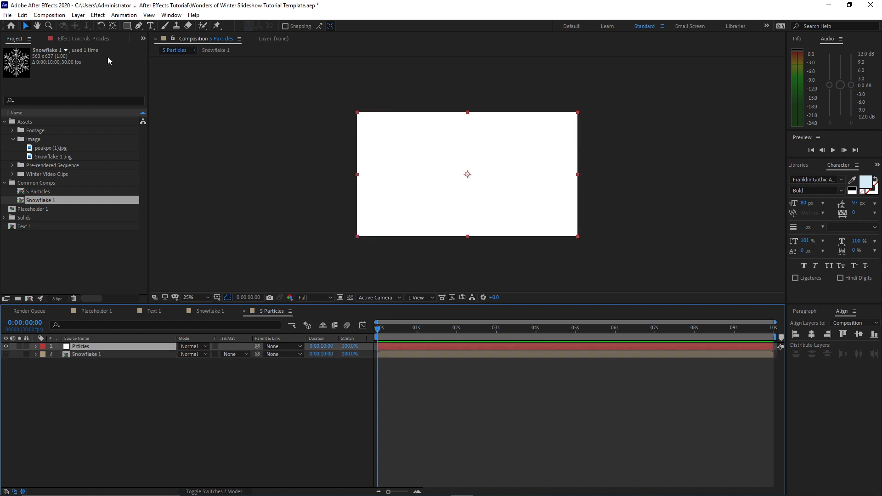
{"action": "left_click", "coordinate": [98, 15]}
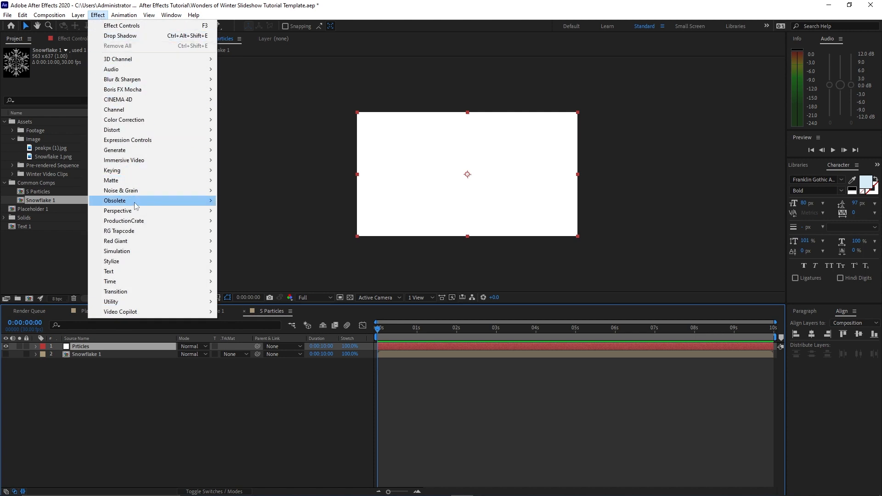
{"action": "mouse_move", "coordinate": [143, 225]}
{"action": "mouse_move", "coordinate": [160, 252]}
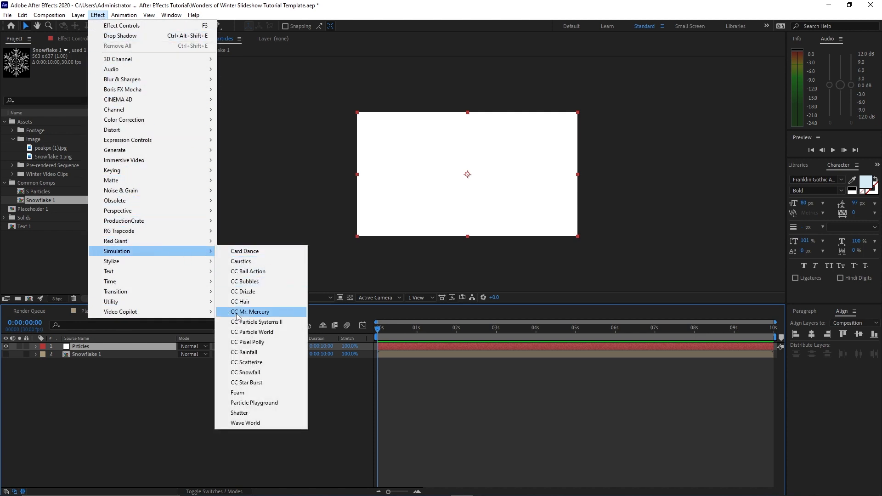
{"action": "left_click", "coordinate": [252, 333]}
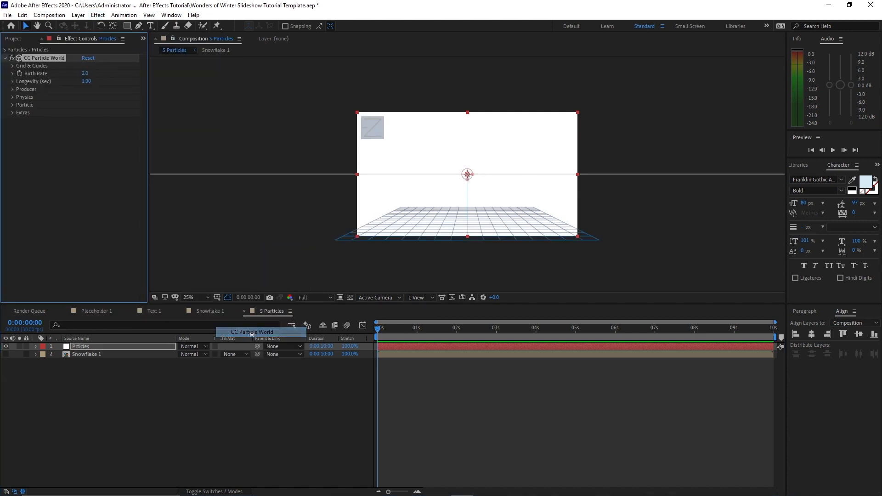
Set the CC Particle World Birth Rate to 1.2 and Longevity to 3 seconds.
{"action": "left_click", "coordinate": [85, 73]}
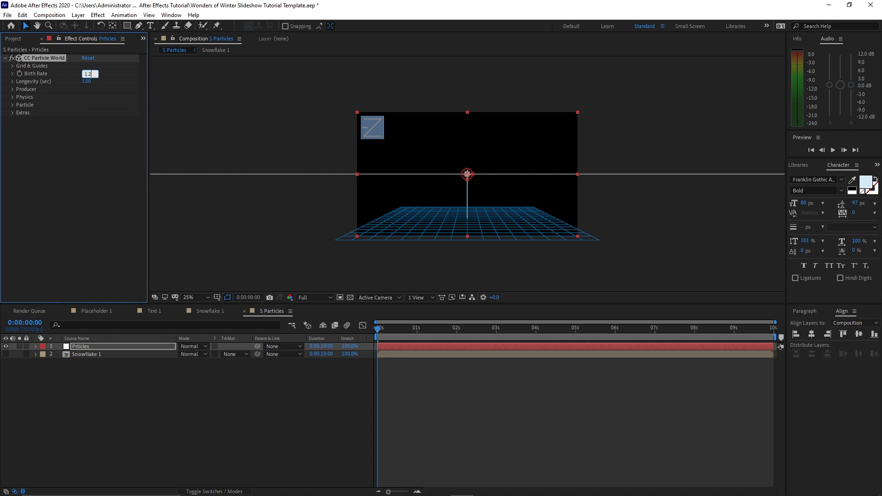
{"action": "left_click", "coordinate": [86, 81]}
{"action": "type", "text": "3"}
{"action": "key", "text": "Return"}
Set the particle Producer's Radius X to 0.885 and Radius Y to 0.485.
{"action": "left_click", "coordinate": [13, 89]}
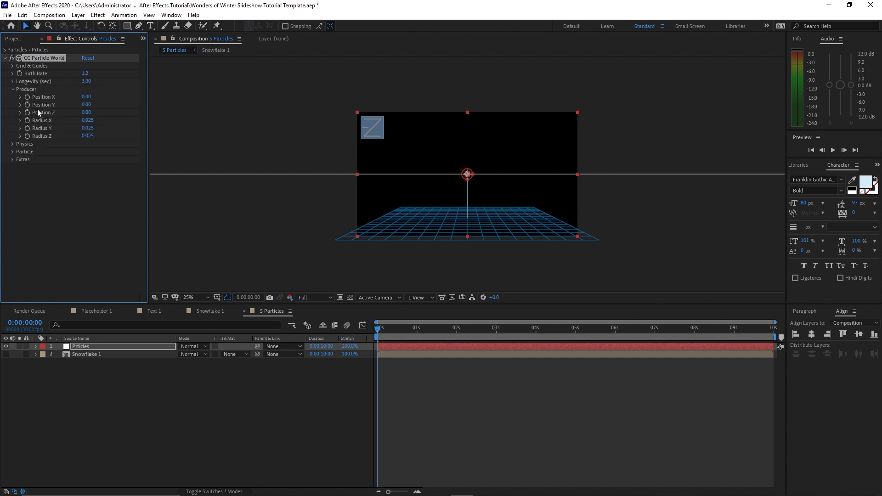
{"action": "left_click", "coordinate": [89, 122]}
{"action": "type", "text": ".885"}
{"action": "left_click", "coordinate": [87, 129]}
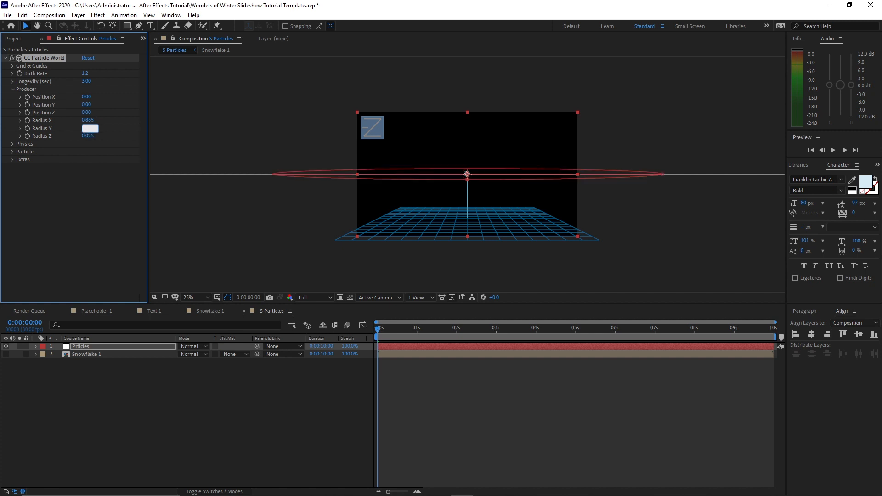
{"action": "type", "text": ".485"}
Set the particle Physics to Velocity 0.06, Inherit Velocity 112%, Gravity 0.001 and Extra 6.76.
{"action": "left_click", "coordinate": [12, 145]}
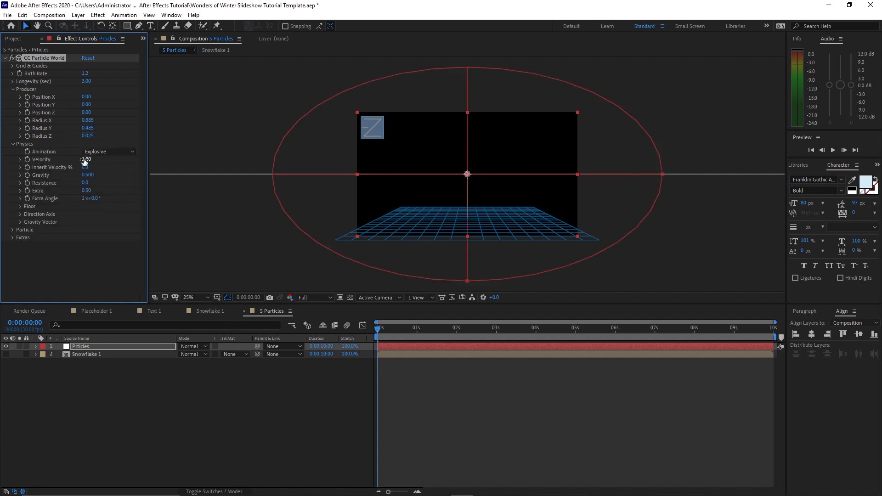
{"action": "left_click", "coordinate": [86, 159]}
{"action": "type", "text": ".06"}
{"action": "left_click", "coordinate": [83, 168]}
{"action": "type", "text": "112"}
{"action": "left_click", "coordinate": [89, 176]}
{"action": "key", "text": "BackSpace"}
{"action": "left_click", "coordinate": [90, 233]}
{"action": "left_click", "coordinate": [85, 190]}
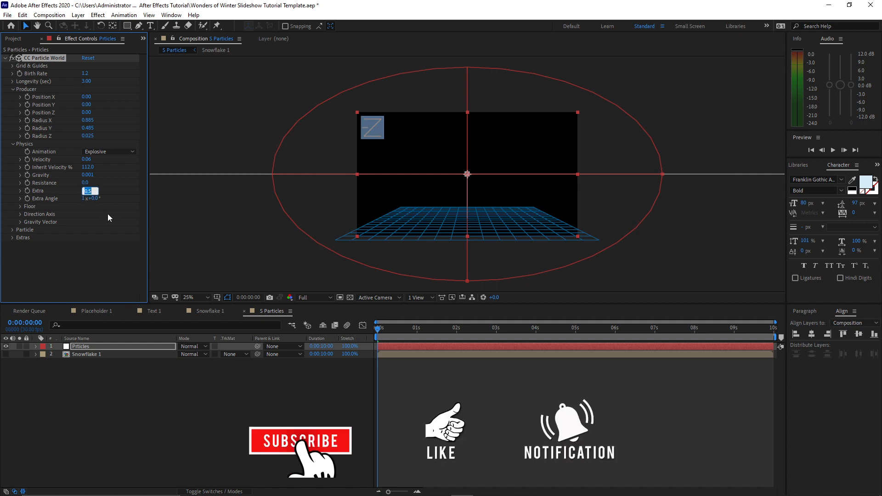
{"action": "type", "text": "6"}
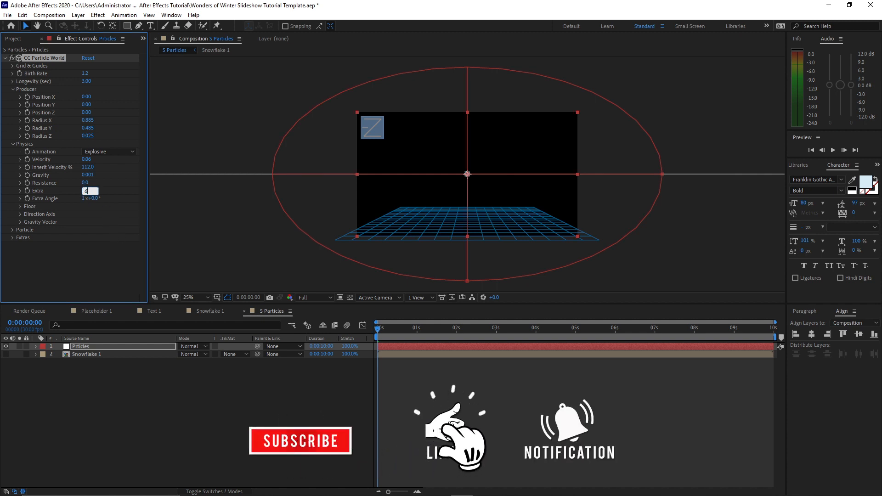
{"action": "type", "text": ".76"}
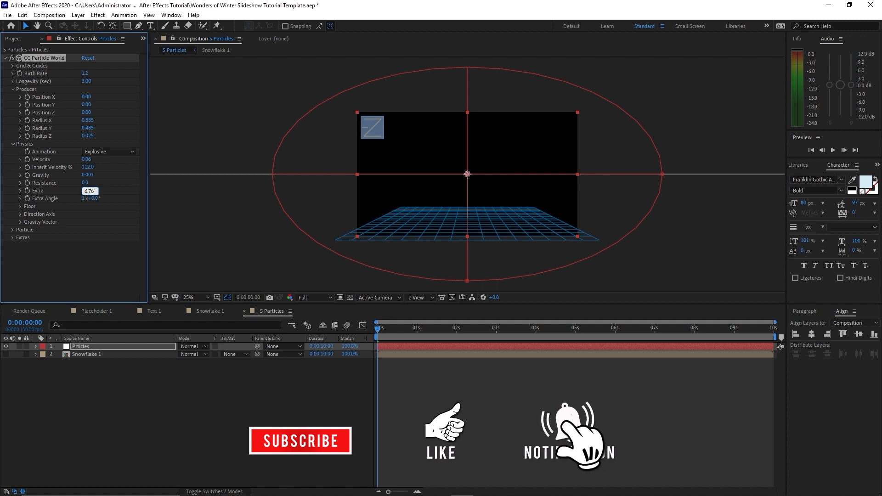
{"action": "left_click", "coordinate": [51, 265]}
Set the Particle Type to Textured Square and use the Snowflake 1 layer as its texture.
{"action": "left_click", "coordinate": [13, 230]}
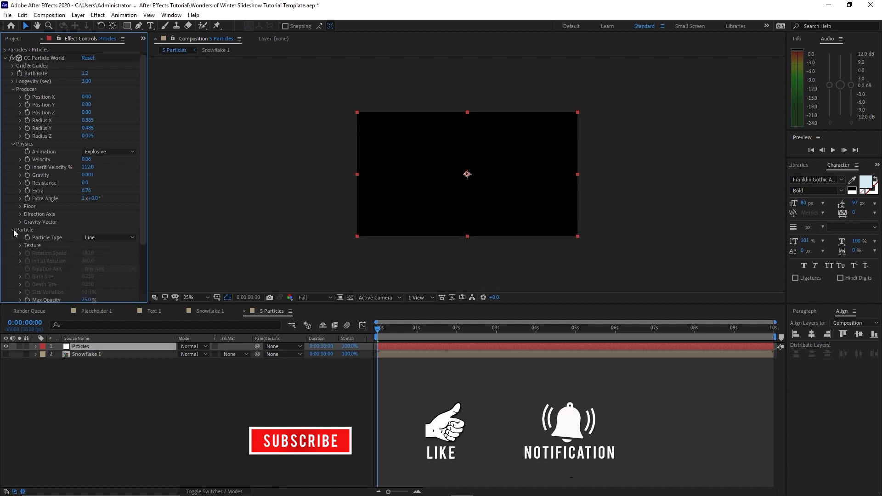
{"action": "scroll", "coordinate": [18, 234], "scroll_direction": "down", "scroll_amount": 3}
{"action": "left_click", "coordinate": [105, 182]}
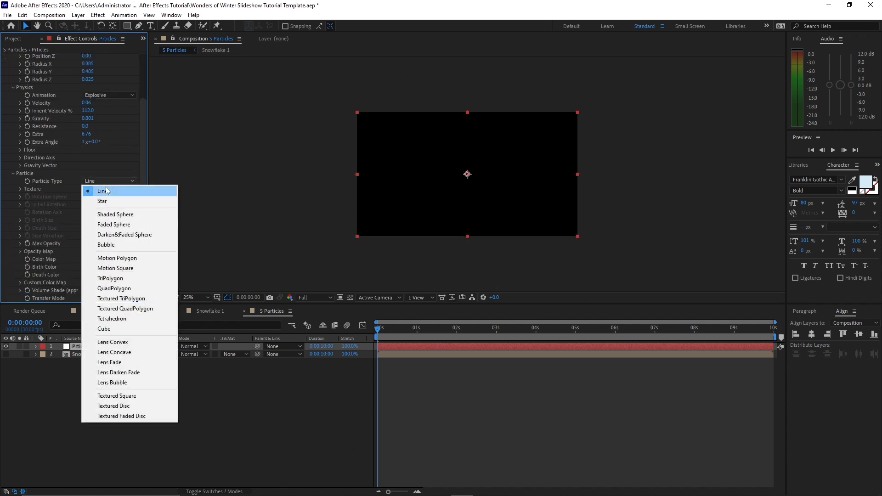
{"action": "left_click", "coordinate": [142, 395]}
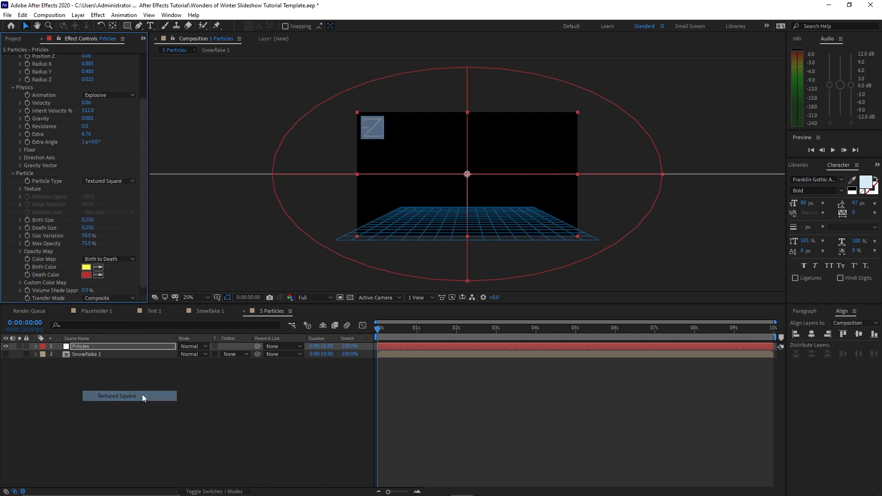
{"action": "left_click", "coordinate": [20, 189]}
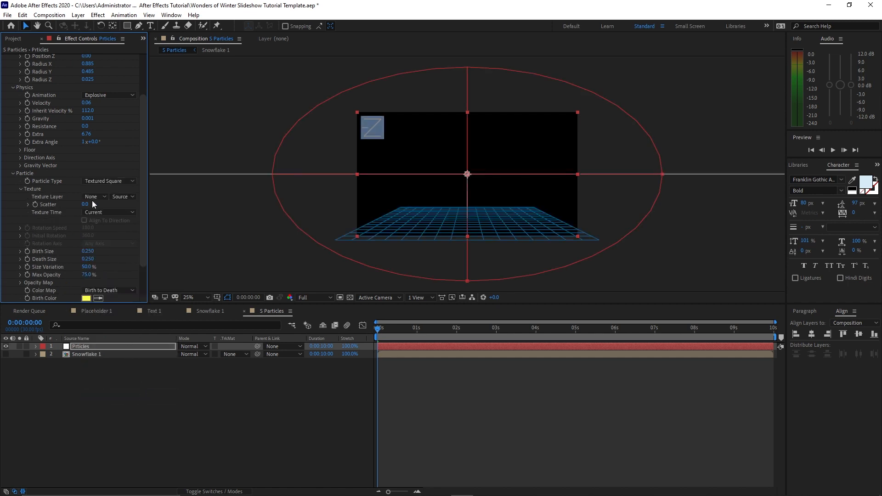
{"action": "left_click", "coordinate": [93, 198]}
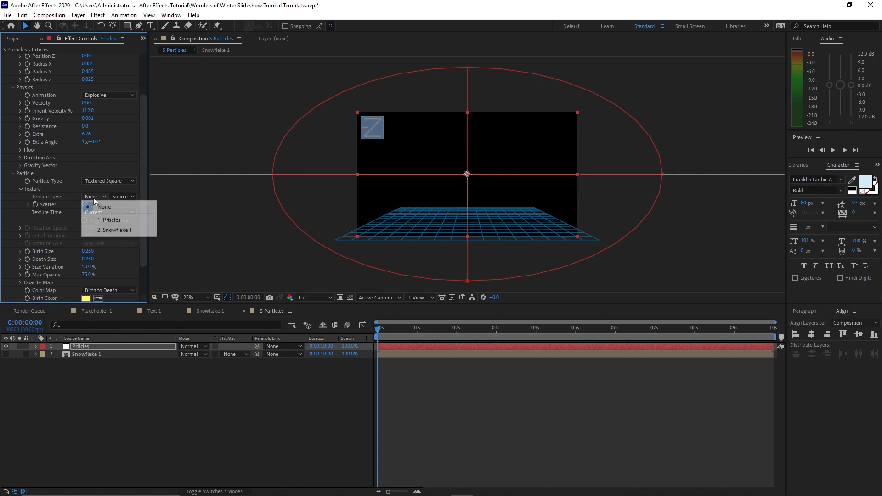
{"action": "left_click", "coordinate": [115, 230]}
Set the particles' Birth Color to CFF5FE and sample that same color for the Death Color.
{"action": "scroll", "coordinate": [114, 234], "scroll_direction": "down", "scroll_amount": 3}
{"action": "left_click", "coordinate": [86, 260]}
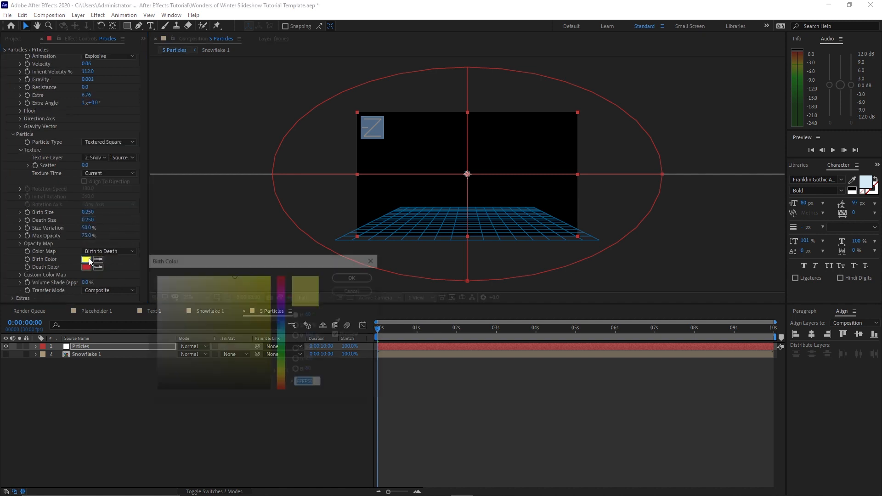
{"action": "type", "text": "CFF5FE"}
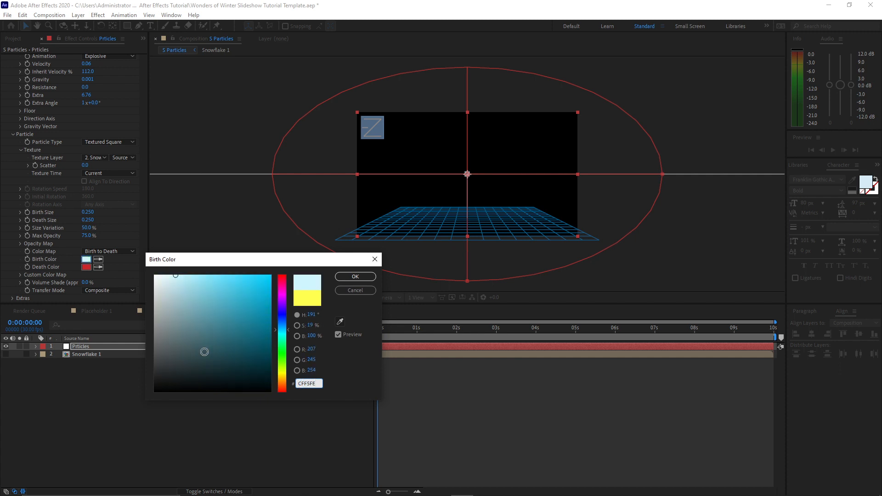
{"action": "left_click", "coordinate": [343, 276]}
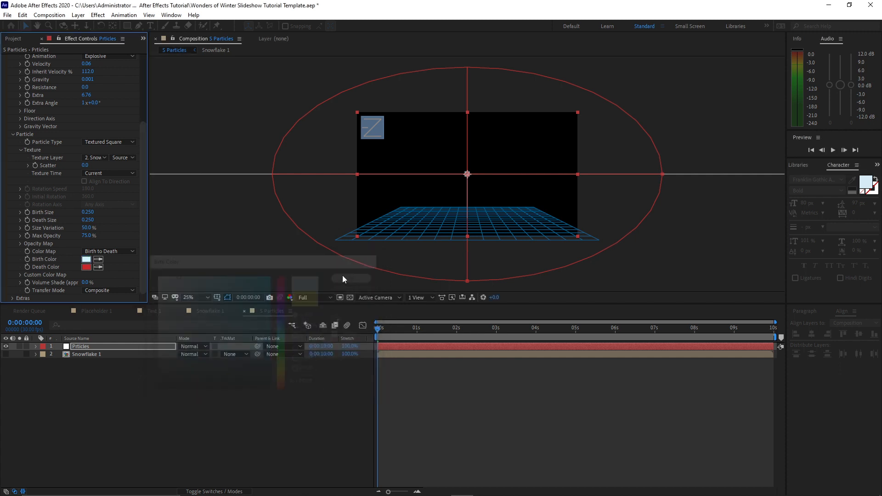
{"action": "left_click", "coordinate": [98, 267]}
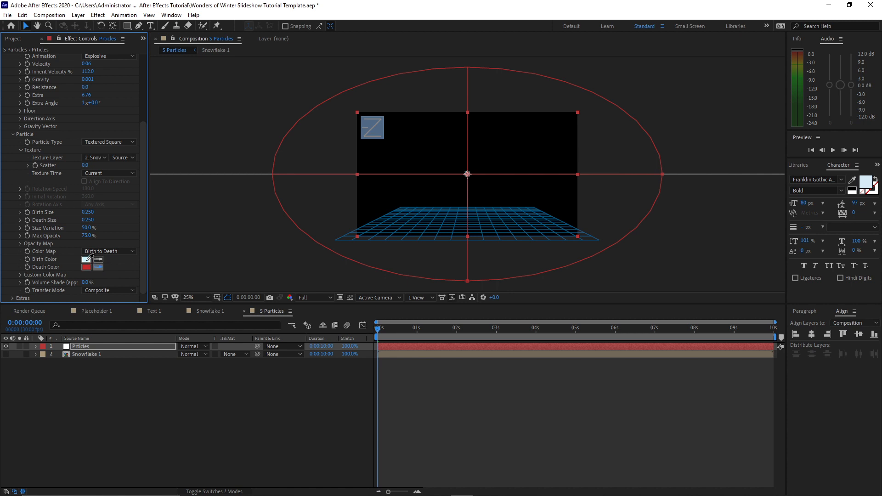
{"action": "left_click", "coordinate": [87, 259]}
Set the Physics Animation to Direction Axis and scrub to 0:00:04:07 to preview the snowflakes.
{"action": "left_click_drag", "start_coordinate": [143, 279], "coordinate": [167, 215]}
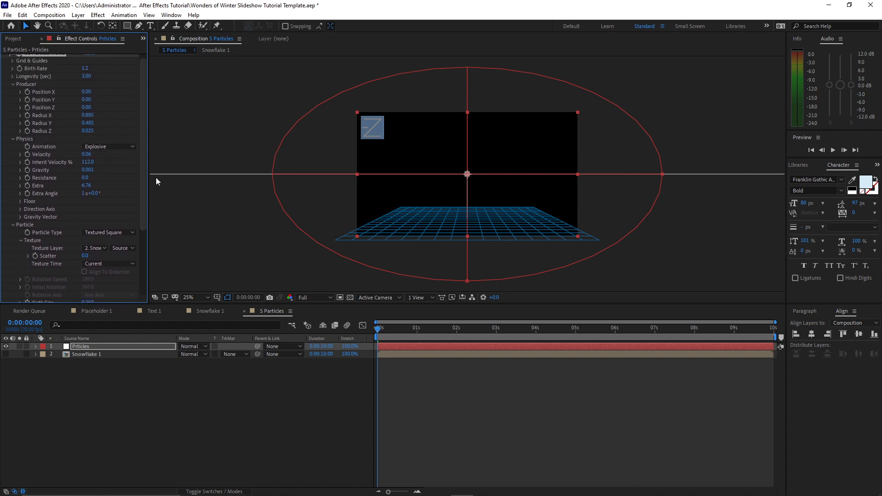
{"action": "left_click", "coordinate": [131, 146]}
{"action": "left_click", "coordinate": [124, 166]}
{"action": "left_click_drag", "start_coordinate": [378, 328], "coordinate": [546, 332]}
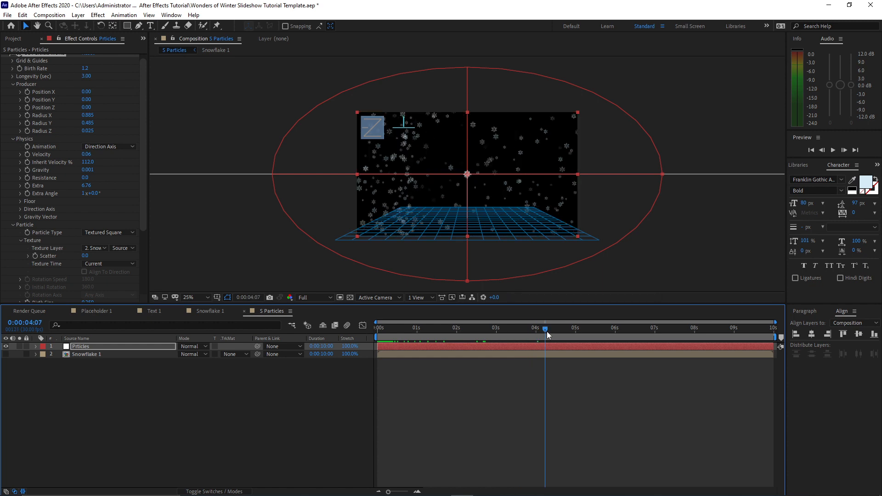
Collapse the Producer, Physics and Particle property groups of the CC Particle World effect.
{"action": "left_click", "coordinate": [11, 225]}
{"action": "left_click", "coordinate": [12, 144]}
{"action": "left_click", "coordinate": [12, 90]}
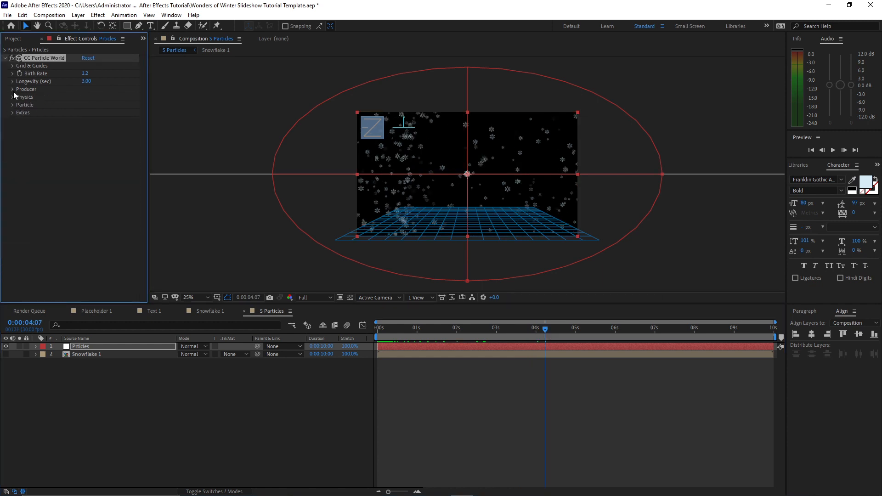
Create multiple separate compositions from all eight image sequences in the Pre-rendered Sequence folder.
{"action": "left_click", "coordinate": [142, 39]}
{"action": "left_click", "coordinate": [154, 49]}
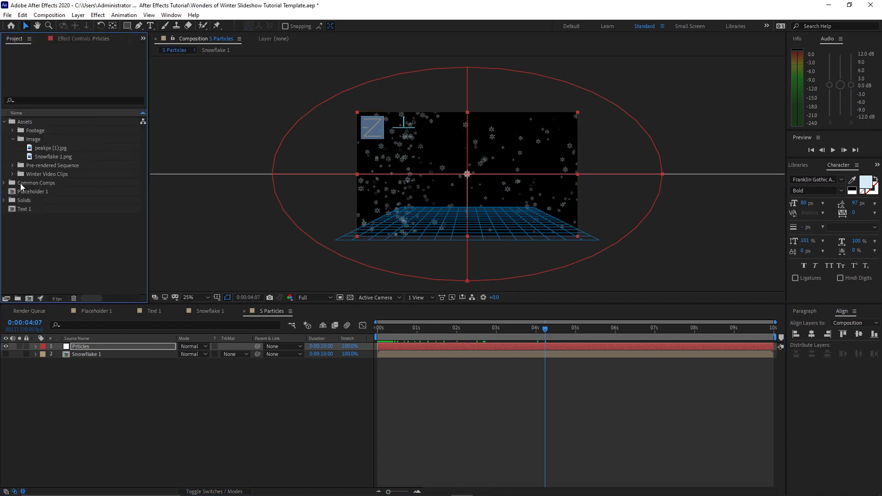
{"action": "left_click", "coordinate": [12, 165]}
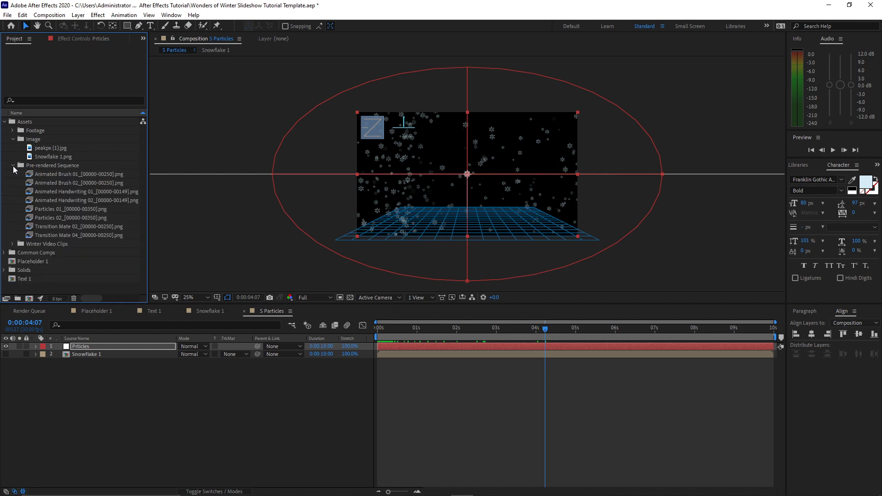
{"action": "left_click_drag", "start_coordinate": [14, 170], "coordinate": [30, 299]}
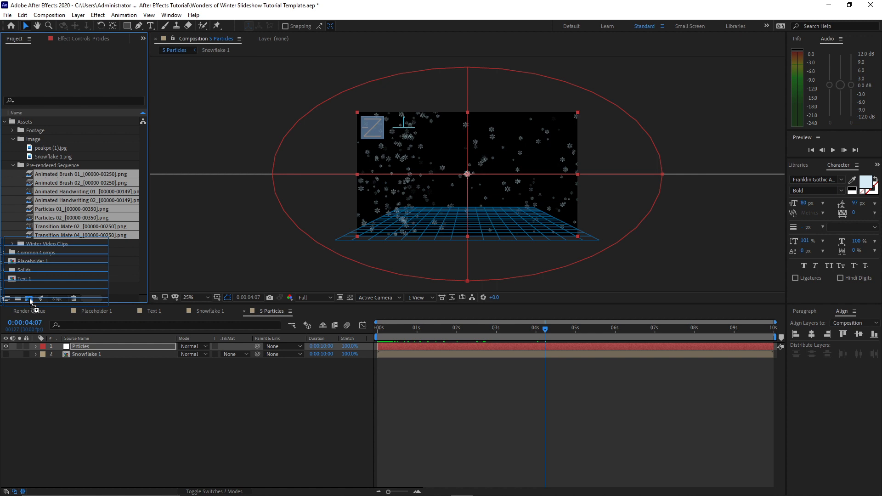
{"action": "left_click_drag", "start_coordinate": [30, 300], "coordinate": [32, 302]}
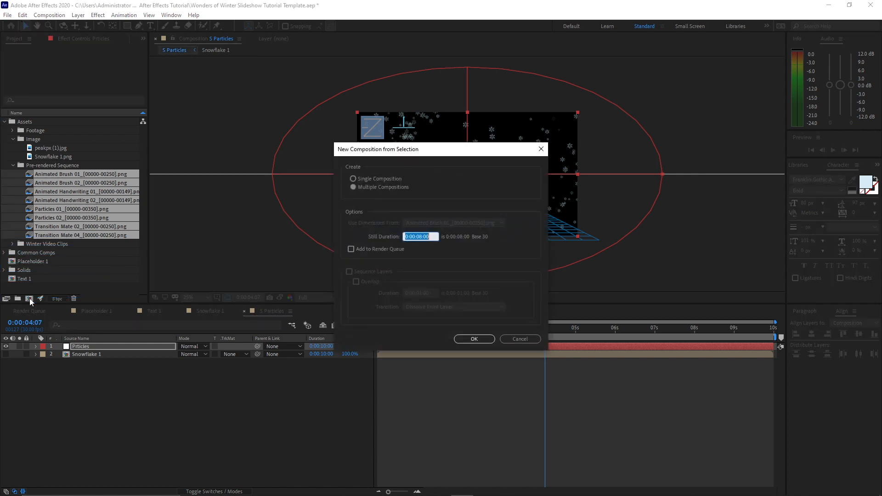
{"action": "left_click", "coordinate": [353, 188]}
{"action": "left_click", "coordinate": [474, 339]}
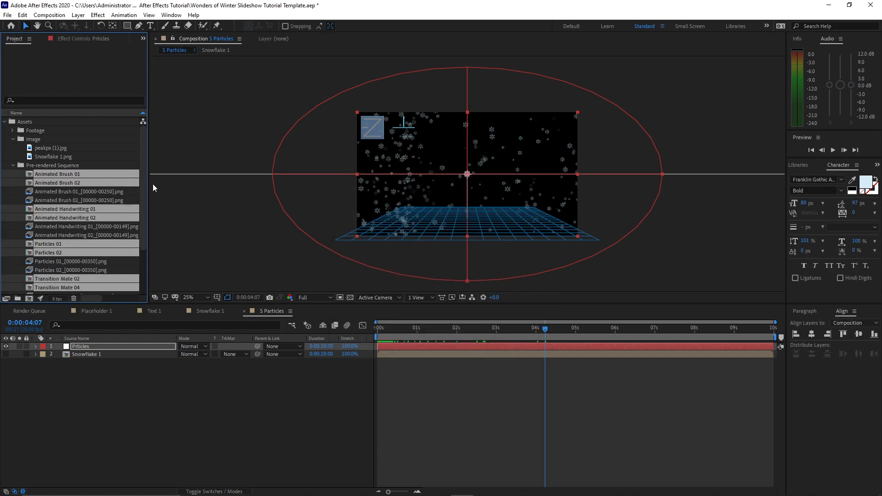
Create a new project folder named Pre-rendered Comps.
{"action": "scroll", "coordinate": [143, 183], "scroll_direction": "down", "scroll_amount": 1}
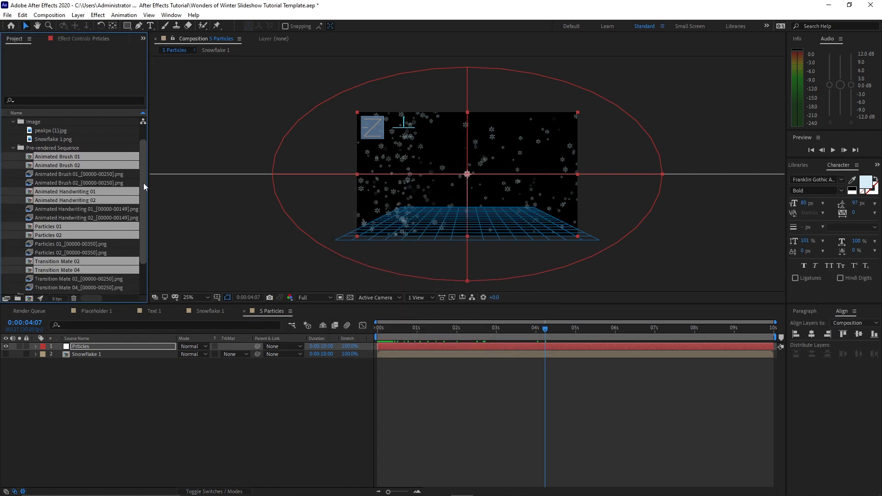
{"action": "left_click", "coordinate": [18, 298]}
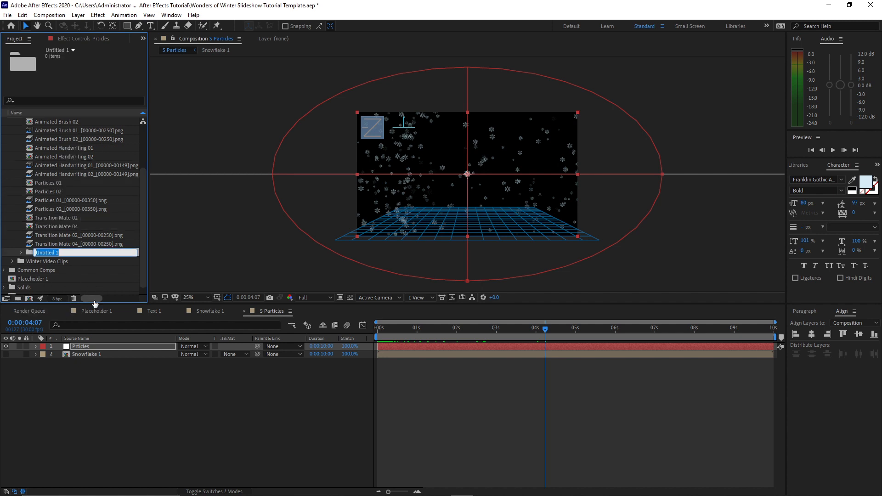
{"action": "type", "text": "Pre-rendered Comps"}
Move the brush, handwriting, particles and transition compositions into Pre-rendered Comps and place that folder at the project's top level.
{"action": "left_click_drag", "start_coordinate": [16, 215], "coordinate": [76, 279]}
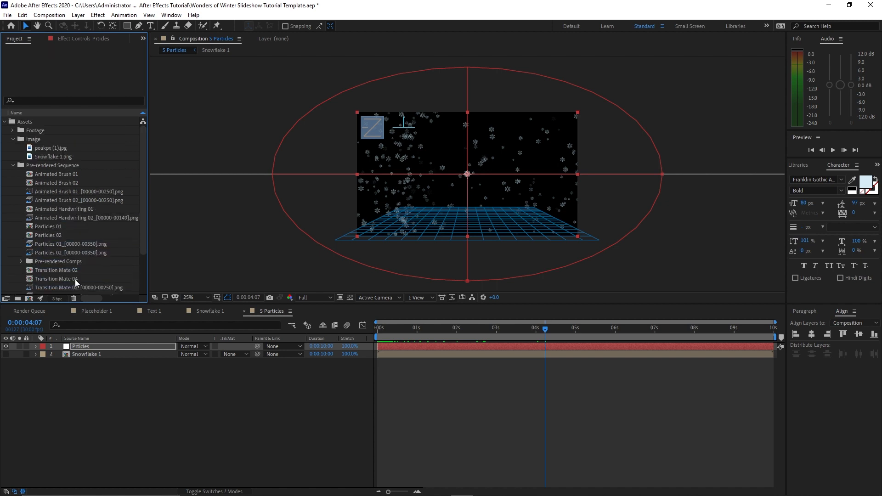
{"action": "left_click_drag", "start_coordinate": [19, 272], "coordinate": [75, 262]}
{"action": "left_click_drag", "start_coordinate": [24, 226], "coordinate": [51, 261]}
{"action": "left_click_drag", "start_coordinate": [55, 209], "coordinate": [60, 244]}
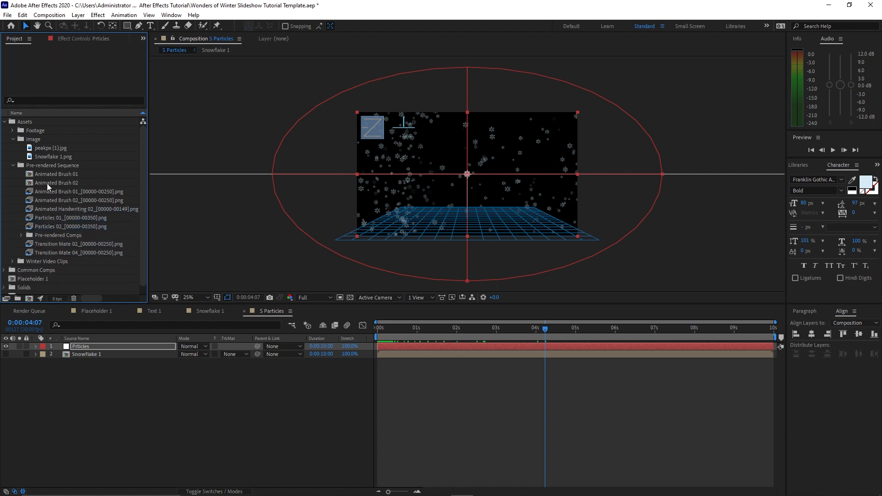
{"action": "mouse_move", "coordinate": [18, 175]}
{"action": "left_mouse_down"}
{"action": "mouse_move", "coordinate": [41, 183]}
{"action": "mouse_move", "coordinate": [55, 291]}
{"action": "left_mouse_up"}
Collapse the Pre-rendered Sequence, Image and Assets folders in the project.
{"action": "left_click", "coordinate": [13, 166]}
{"action": "left_click", "coordinate": [13, 139]}
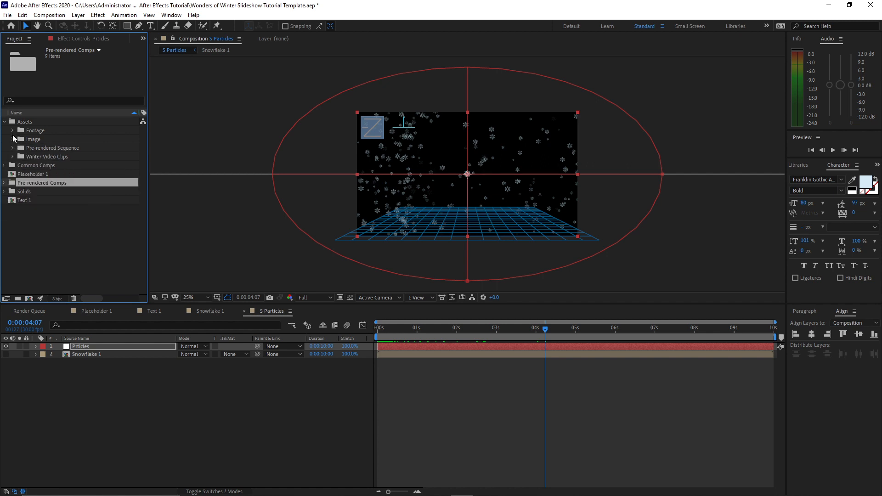
{"action": "left_click", "coordinate": [4, 122]}
Create a top-level project folder named Scene 1 and move the Placeholder 1 and Text 1 compositions into it.
{"action": "left_click", "coordinate": [21, 233]}
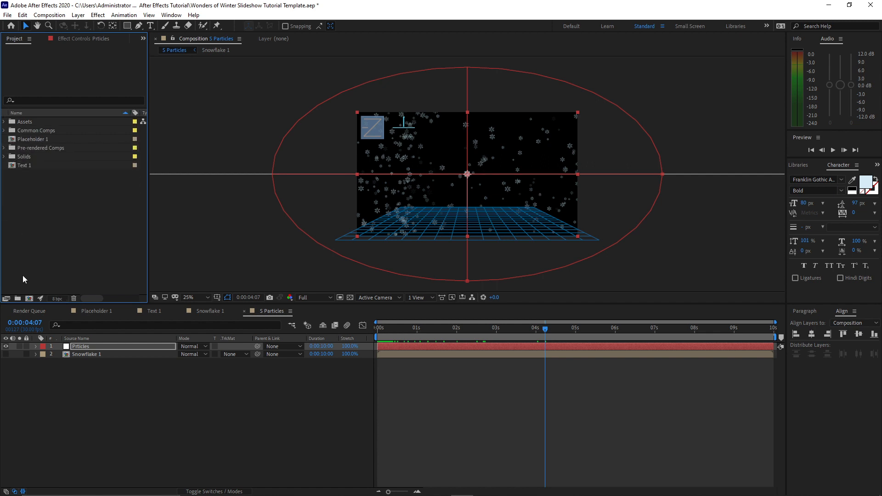
{"action": "left_click", "coordinate": [17, 299]}
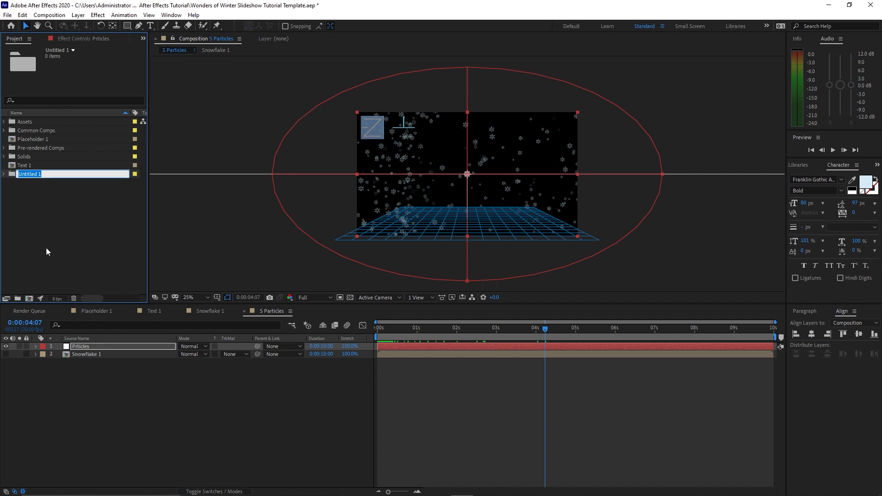
{"action": "type", "text": "Scene"}
{"action": "left_click", "coordinate": [36, 193]}
{"action": "mouse_move", "coordinate": [22, 138]}
{"action": "left_mouse_down"}
{"action": "mouse_move", "coordinate": [33, 162]}
{"action": "mouse_move", "coordinate": [35, 149]}
{"action": "left_mouse_up"}
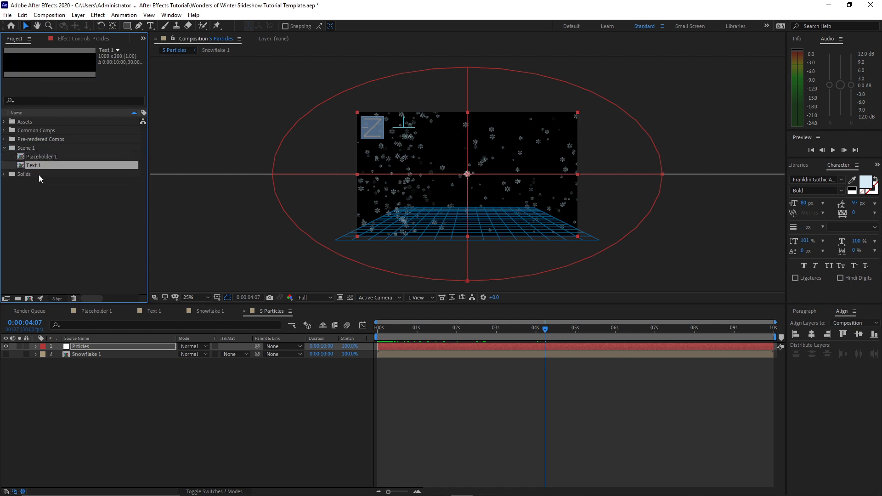
{"action": "left_click", "coordinate": [13, 160]}
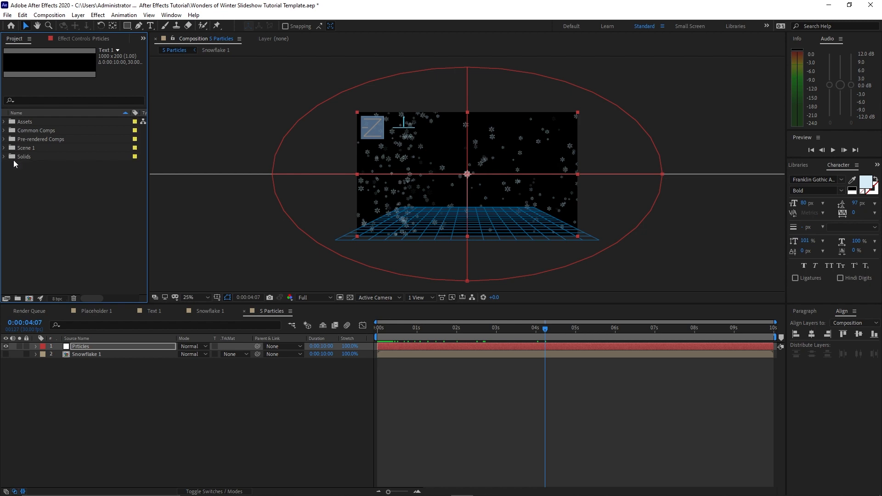
Create a 1920 x 1080, 10-second composition named BG Transition and add Placeholder 1 from the Scene 1 folder to it.
{"action": "left_click", "coordinate": [49, 15]}
{"action": "left_click", "coordinate": [56, 26]}
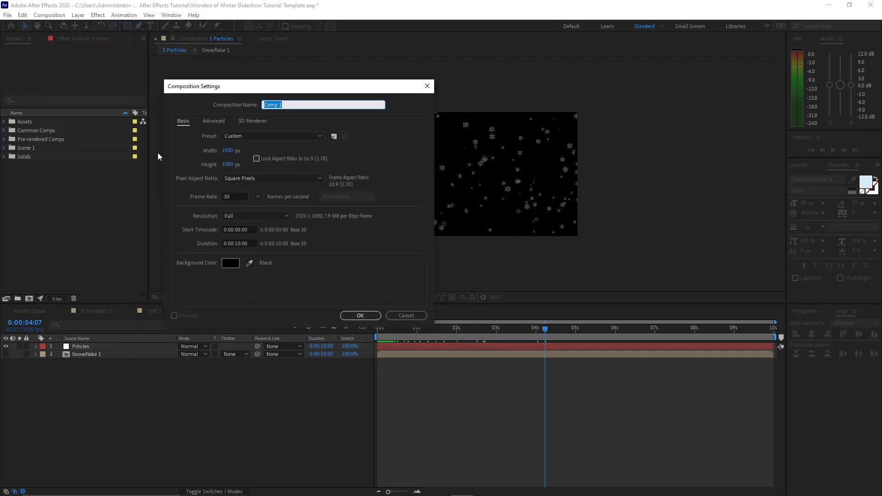
{"action": "type", "text": "BG"}
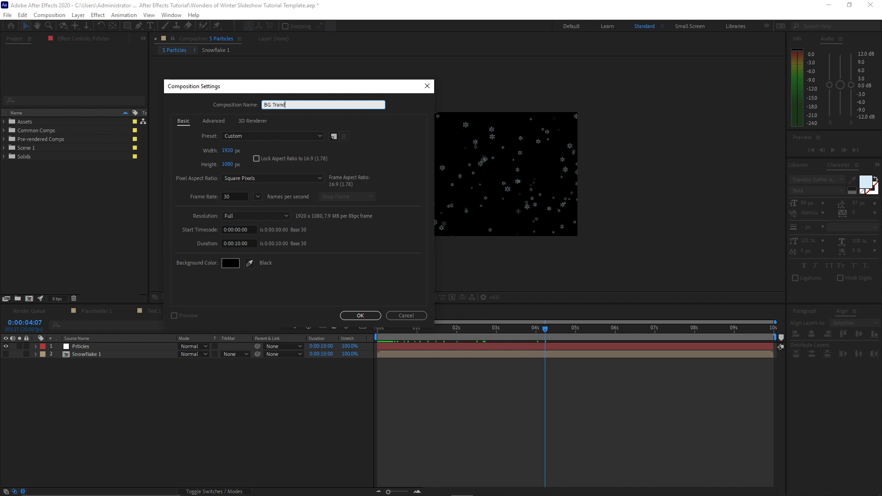
{"action": "type", "text": " Transition"}
{"action": "left_click", "coordinate": [354, 317]}
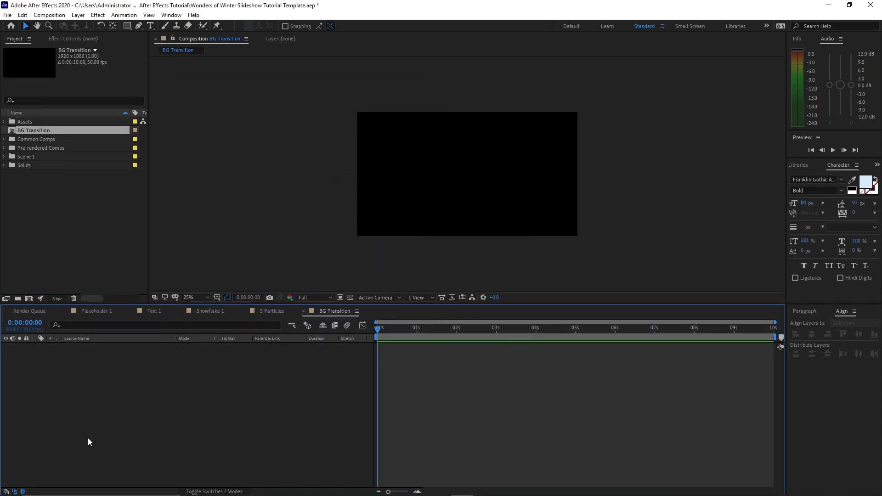
{"action": "left_click", "coordinate": [4, 157]}
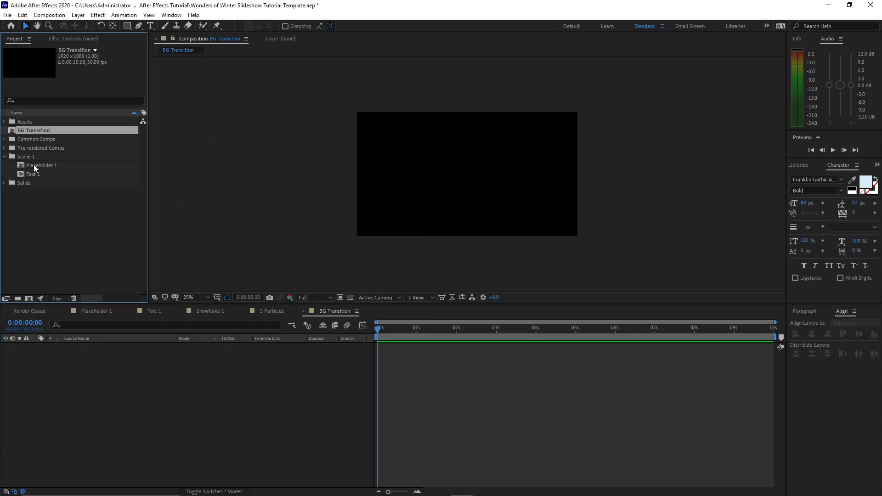
{"action": "left_click_drag", "start_coordinate": [34, 165], "coordinate": [100, 378]}
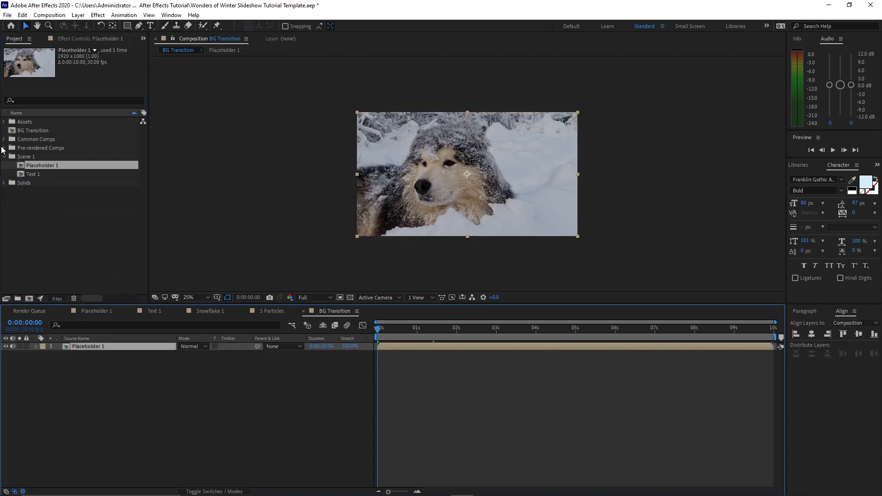
Rename the peakpx (1).jpg image in the Assets Image folder to Texture.
{"action": "left_click", "coordinate": [4, 122]}
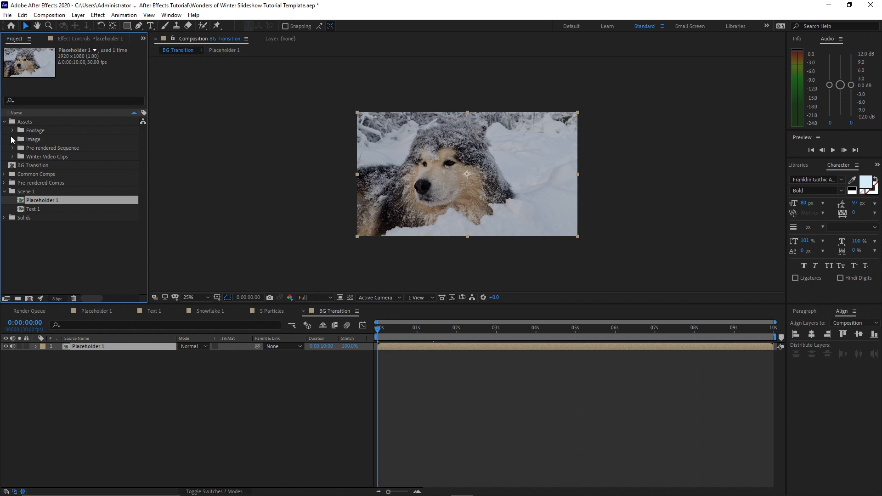
{"action": "left_click", "coordinate": [13, 140]}
{"action": "left_click", "coordinate": [38, 150]}
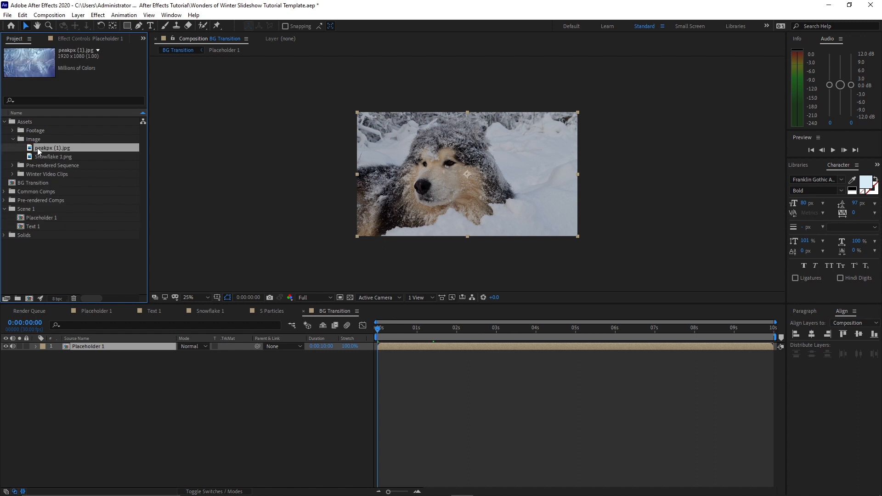
{"action": "right_click", "coordinate": [44, 151]}
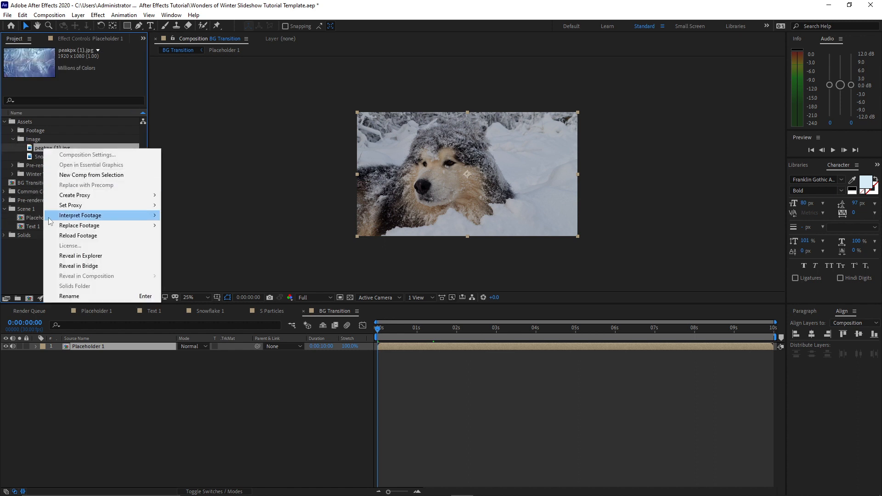
{"action": "left_click", "coordinate": [70, 296]}
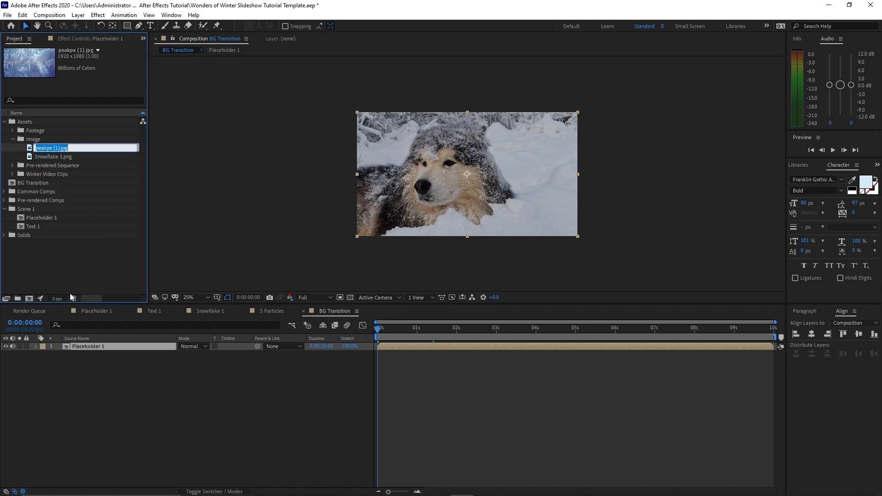
{"action": "type", "text": "Texture"}
{"action": "left_click", "coordinate": [51, 262]}
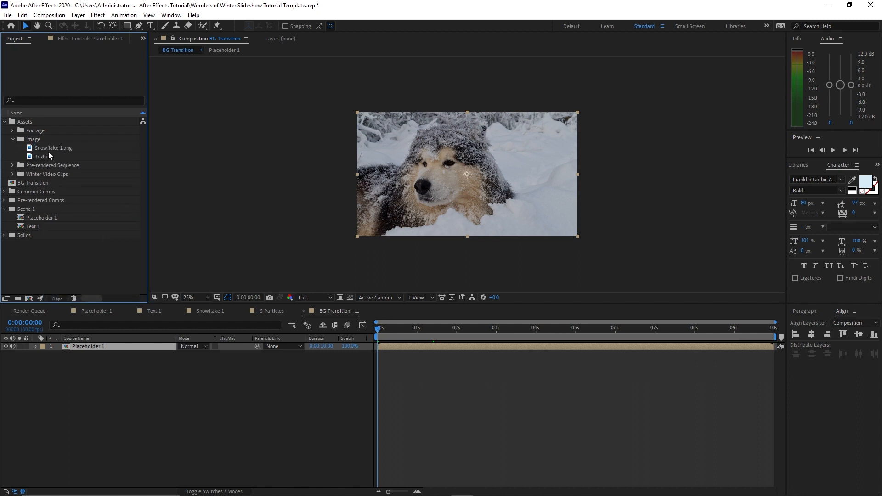
Make a composition from the Texture image and add it to BG Transition above Placeholder 1.
{"action": "left_click", "coordinate": [50, 158]}
{"action": "left_click_drag", "start_coordinate": [51, 159], "coordinate": [29, 300]}
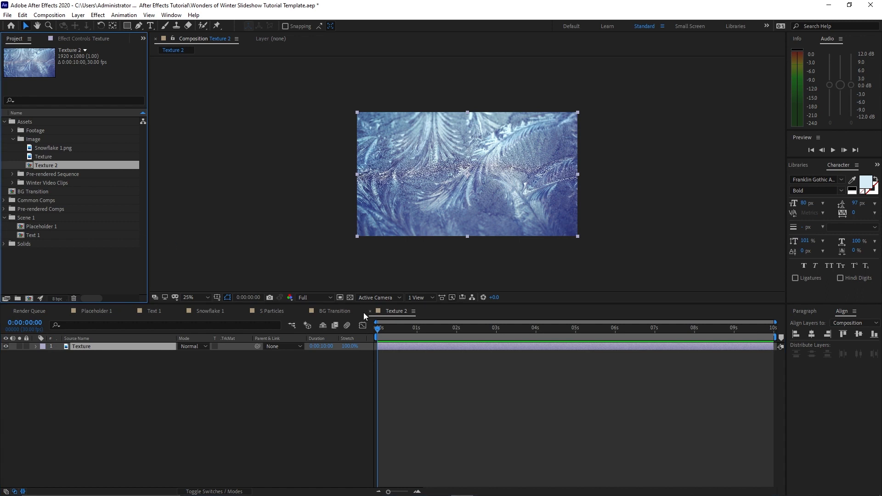
{"action": "left_click", "coordinate": [329, 312]}
{"action": "left_click_drag", "start_coordinate": [56, 166], "coordinate": [93, 345]}
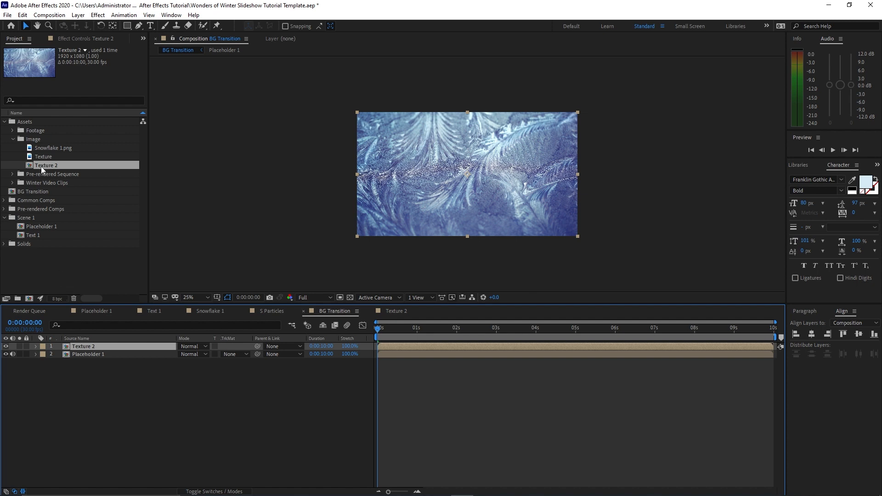
Move the Texture 2 composition into the Common Comps folder and collapse the open project folders.
{"action": "left_click_drag", "start_coordinate": [41, 166], "coordinate": [40, 200]}
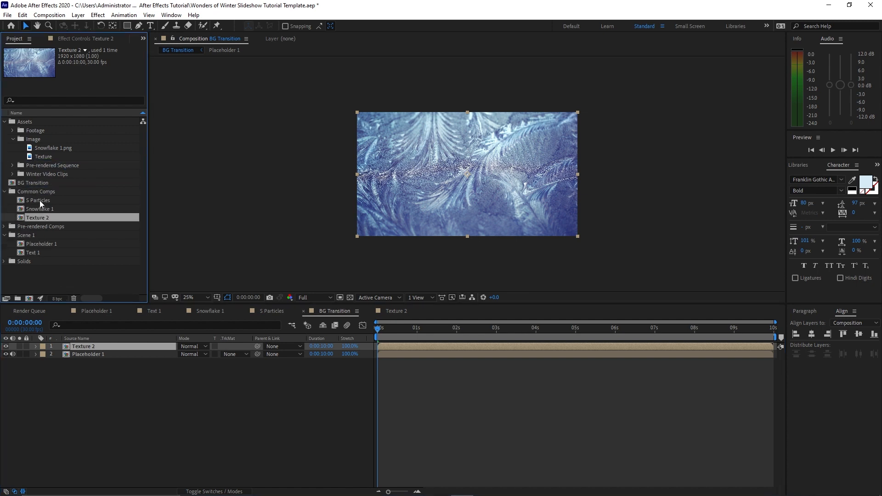
{"action": "left_click", "coordinate": [5, 191]}
{"action": "left_click", "coordinate": [13, 139]}
{"action": "left_click", "coordinate": [5, 122]}
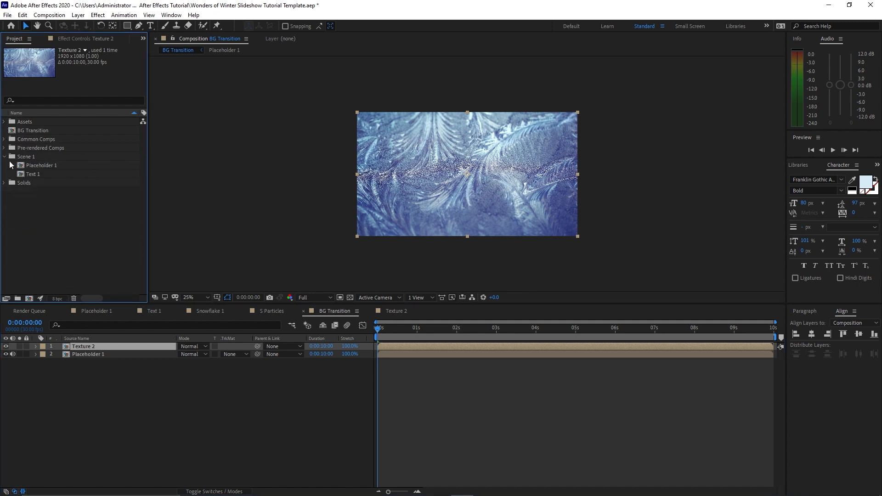
{"action": "left_click", "coordinate": [5, 156]}
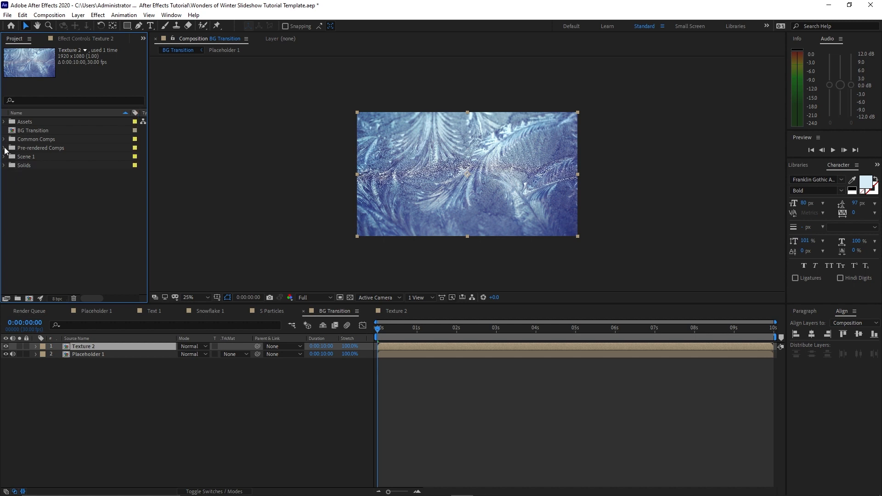
Add Animated Brush 01 above Texture 2 and time-remap it so the layer and its final keyframe reach the composition's end.
{"action": "left_click", "coordinate": [5, 148]}
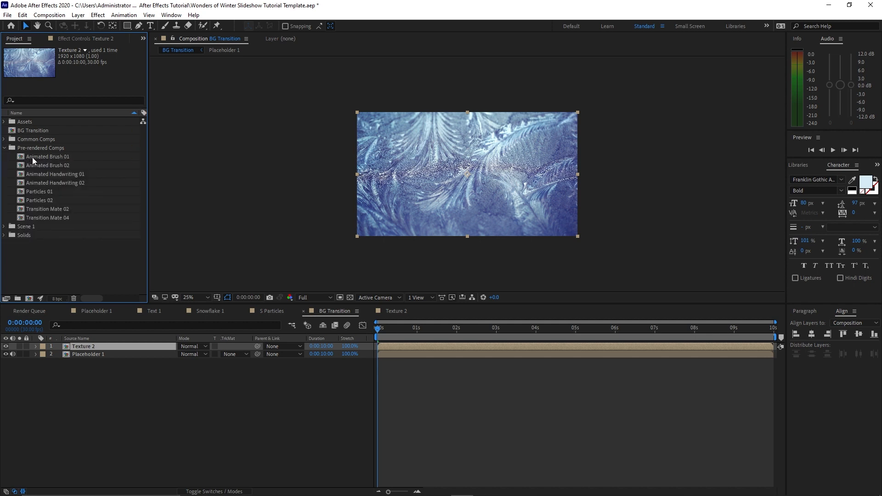
{"action": "mouse_move", "coordinate": [32, 157]}
{"action": "left_mouse_down"}
{"action": "mouse_move", "coordinate": [51, 334]}
{"action": "mouse_move", "coordinate": [63, 343]}
{"action": "left_mouse_up"}
{"action": "right_click", "coordinate": [109, 348]}
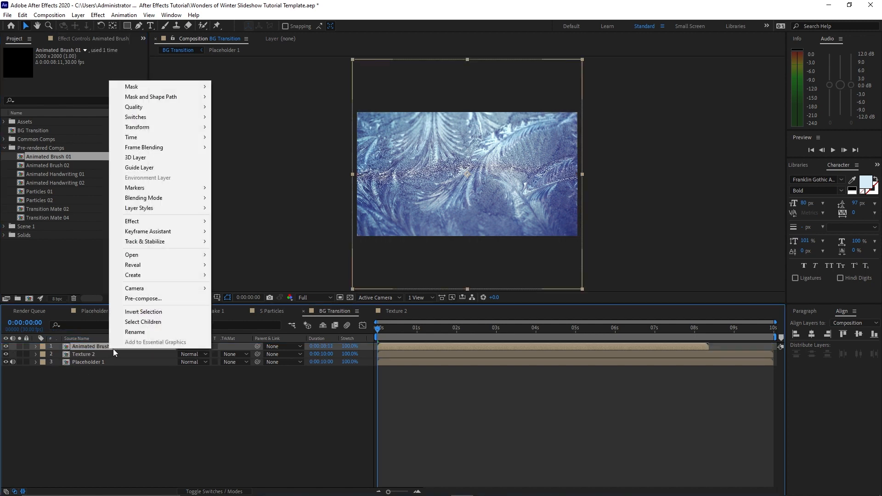
{"action": "mouse_move", "coordinate": [138, 137]}
{"action": "left_click", "coordinate": [220, 137]}
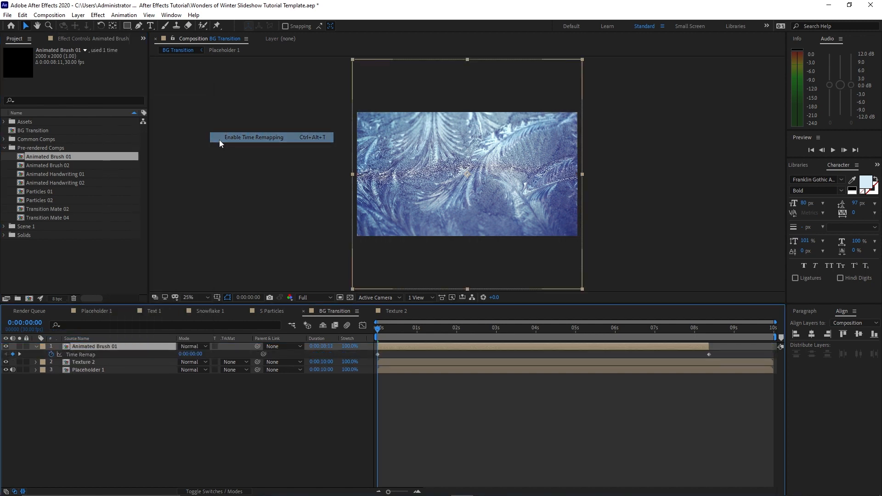
{"action": "left_click_drag", "start_coordinate": [709, 348], "coordinate": [777, 356]}
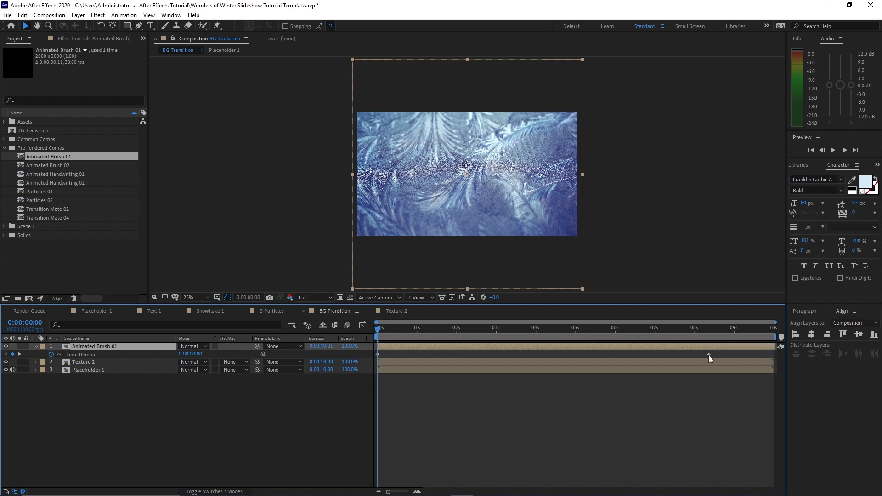
{"action": "left_click_drag", "start_coordinate": [709, 355], "coordinate": [773, 357]}
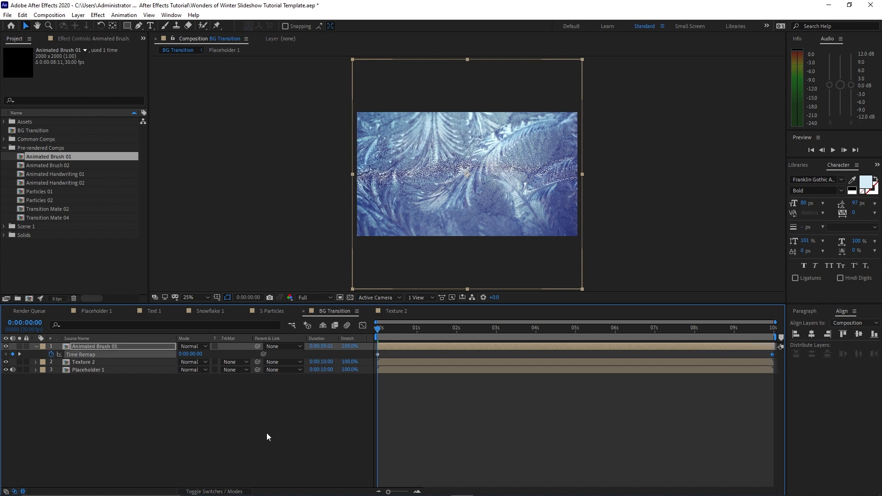
Set Texture 2's track matte to Alpha Inverted Matte "Animated Brush 01" and preview the reveal.
{"action": "left_click", "coordinate": [36, 346]}
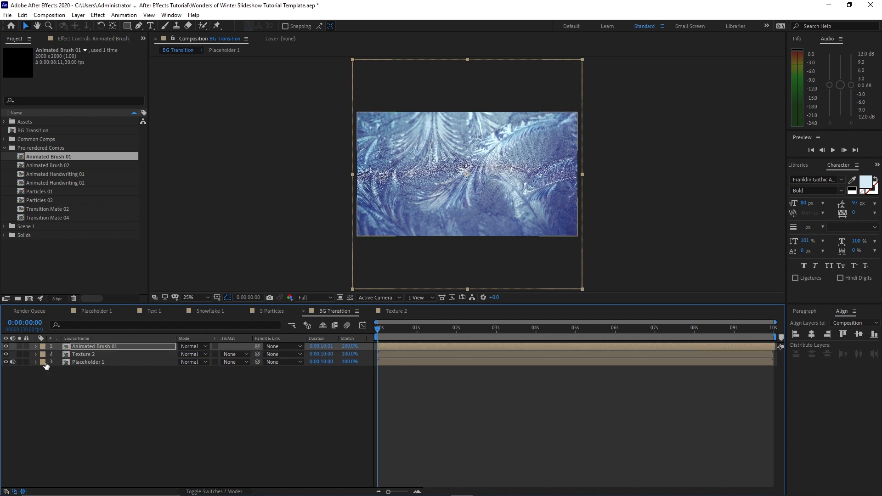
{"action": "left_click", "coordinate": [227, 355]}
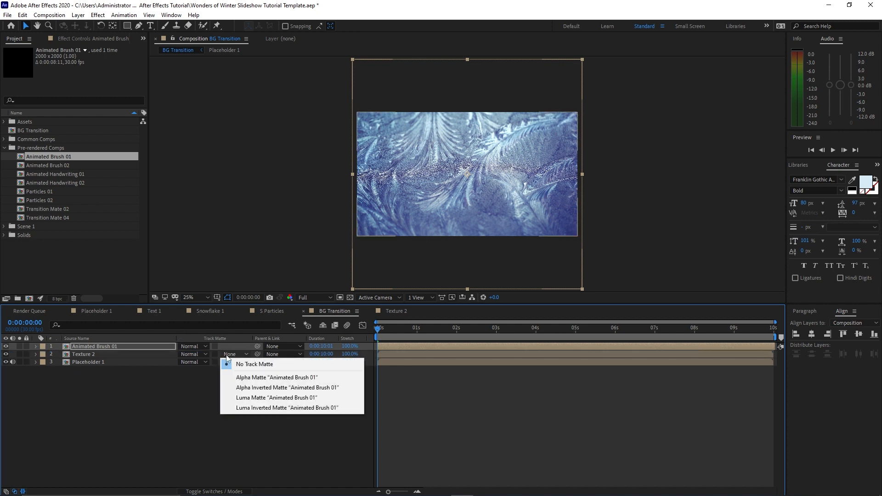
{"action": "left_click", "coordinate": [245, 391]}
{"action": "key", "text": "space"}
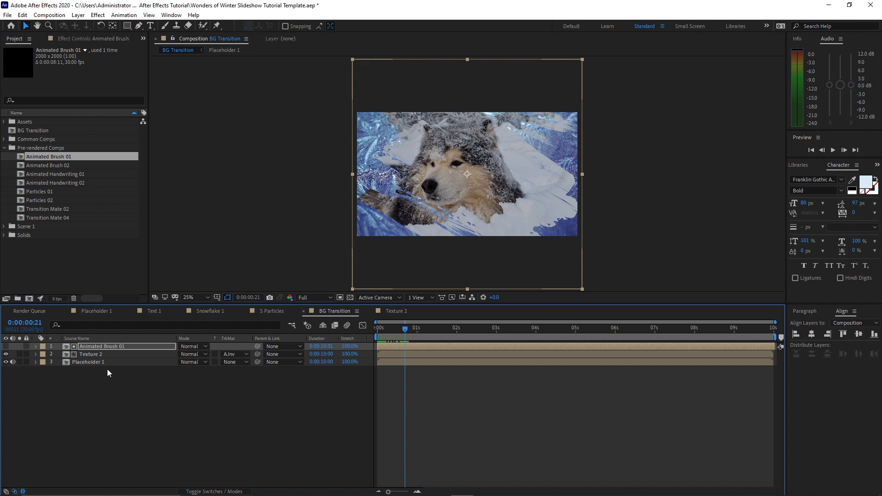
Apply a Tint effect to the Texture 2 layer and set Map Black To to D199FD.
{"action": "left_click", "coordinate": [101, 355]}
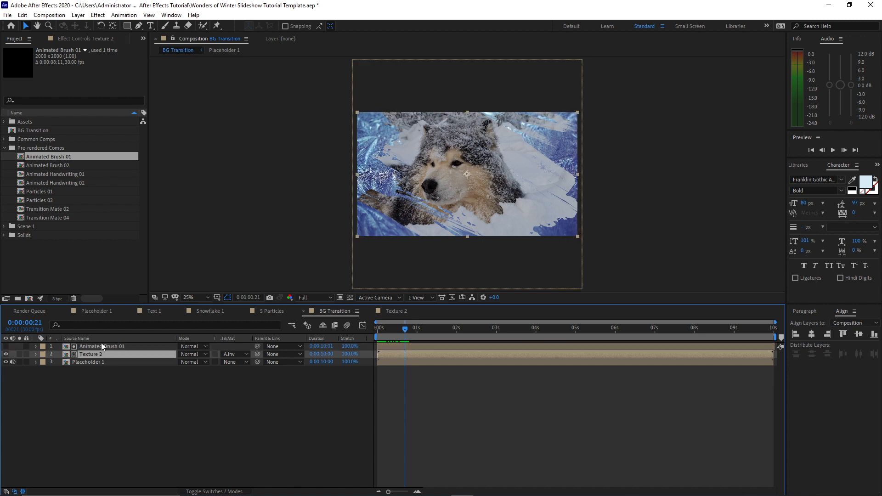
{"action": "left_click", "coordinate": [98, 15]}
{"action": "mouse_move", "coordinate": [166, 120]}
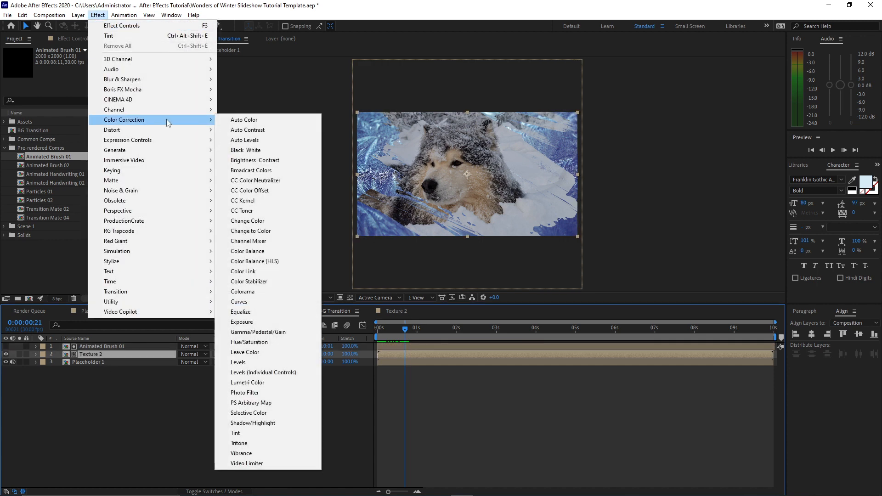
{"action": "left_click", "coordinate": [254, 432]}
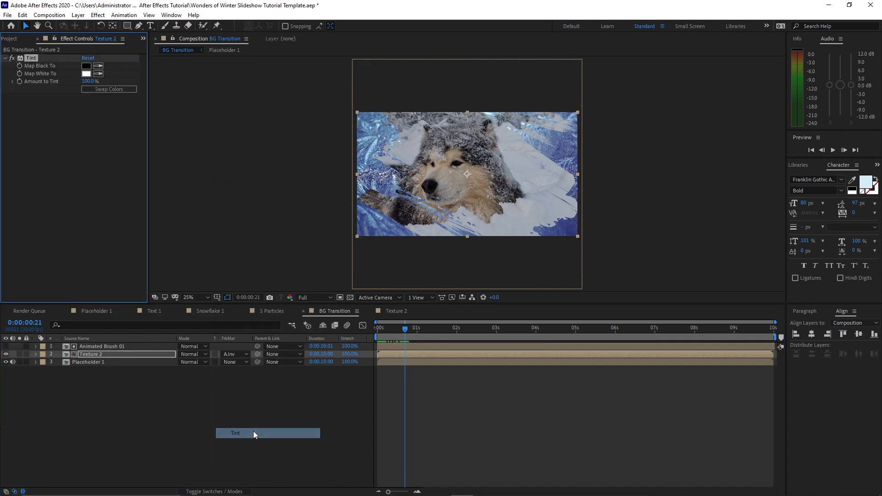
{"action": "left_click", "coordinate": [88, 66]}
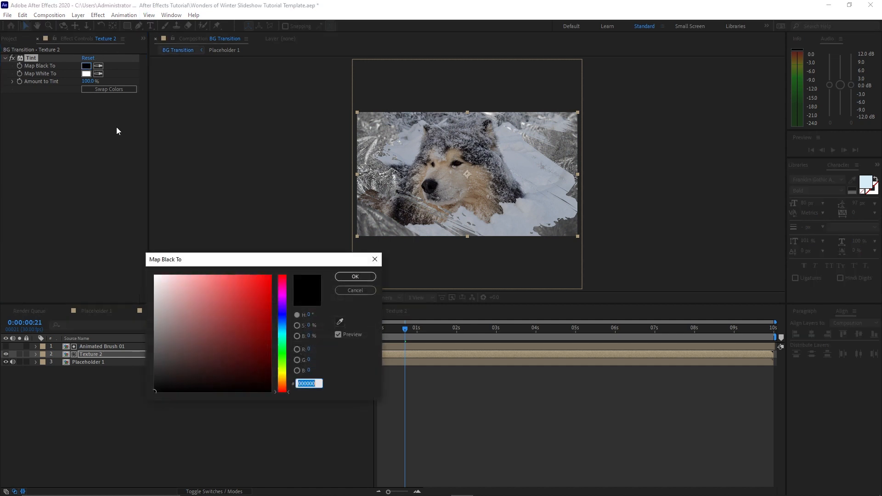
{"action": "type", "text": "0D199F"}
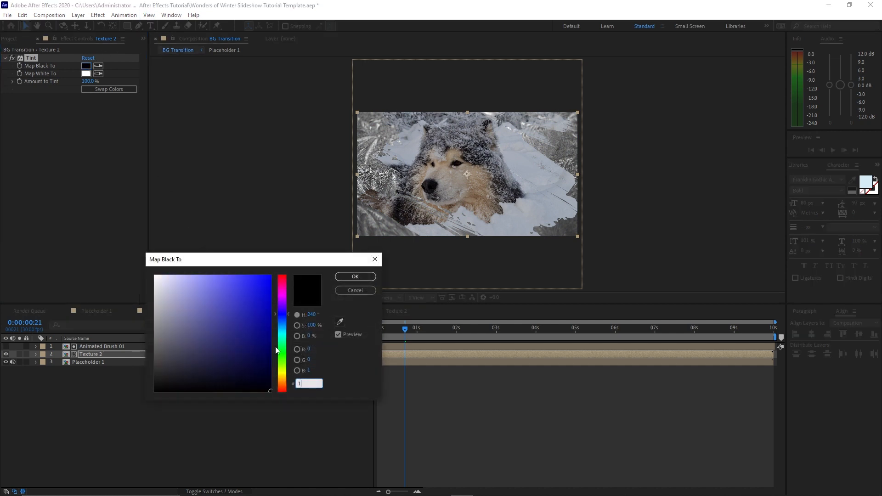
{"action": "type", "text": "D199FD"}
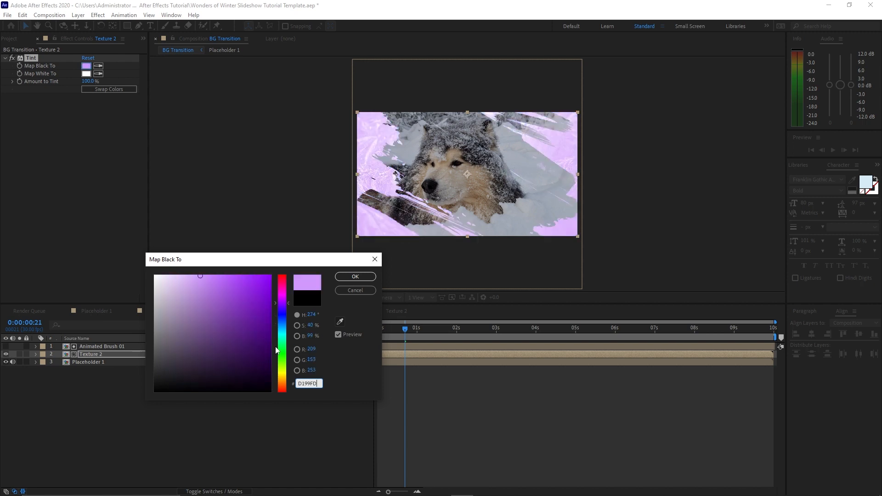
{"action": "left_click", "coordinate": [355, 276]}
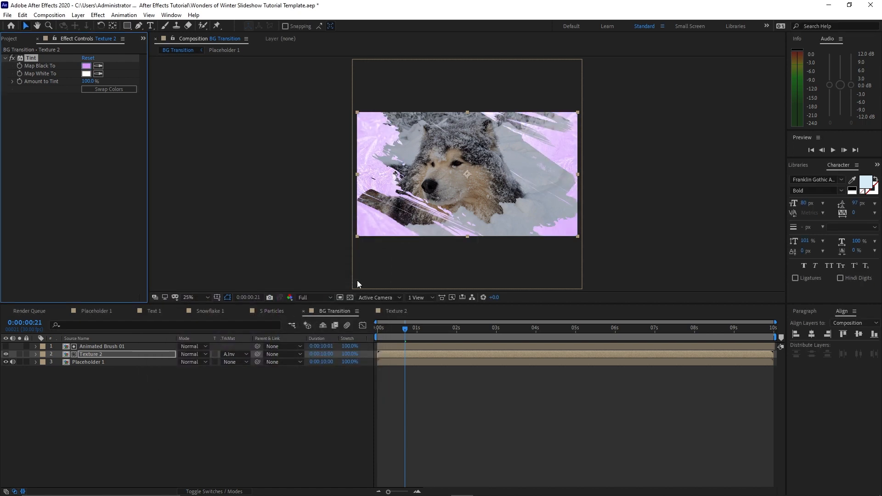
Set the Map White To colour of Texture 2's Tint effect to 270640.
{"action": "left_click", "coordinate": [86, 74]}
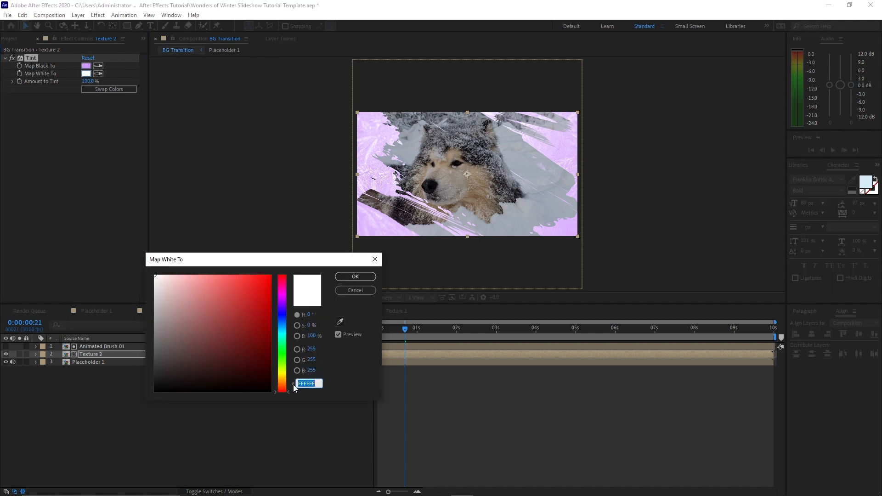
{"action": "type", "text": "270"}
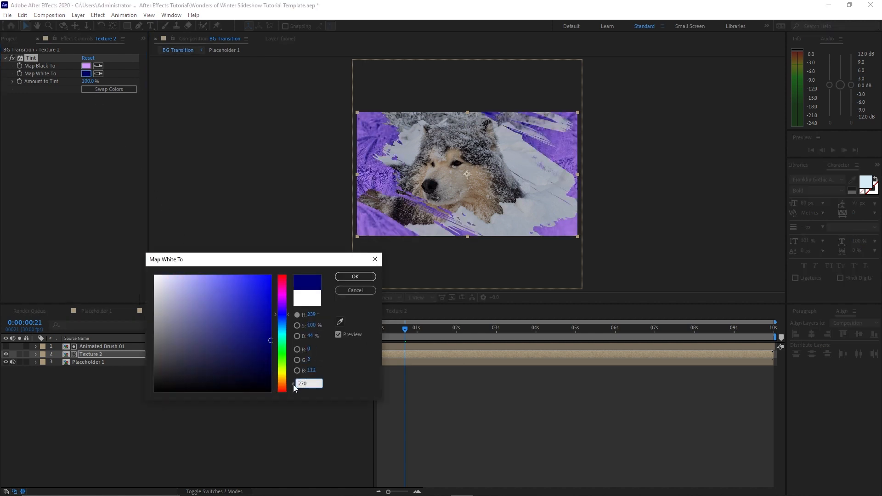
{"action": "type", "text": "640"}
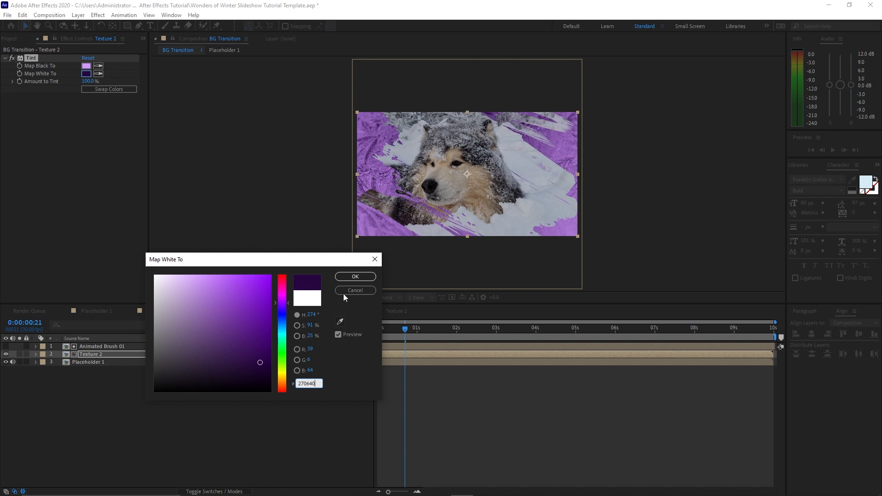
{"action": "left_click", "coordinate": [354, 277]}
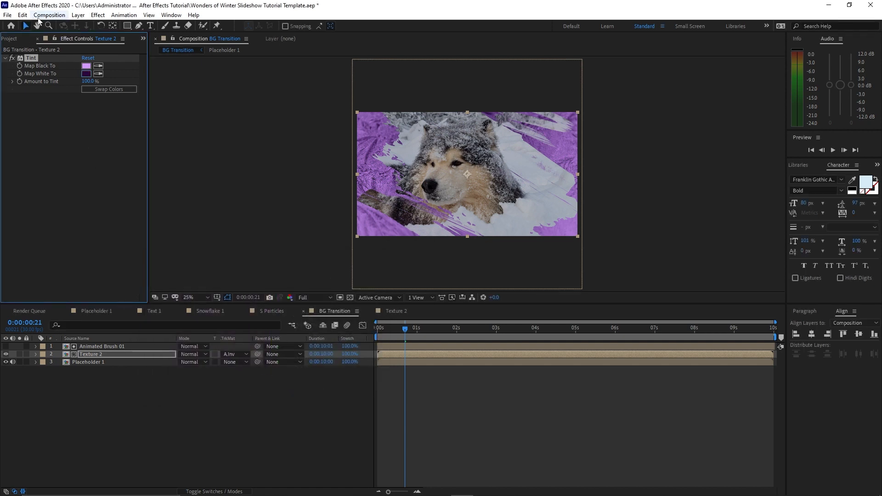
Create a new 1920 x 1080, 30 fps, 10-second composition named Animated Brush Edge 1.
{"action": "left_click", "coordinate": [40, 16]}
{"action": "left_click", "coordinate": [43, 26]}
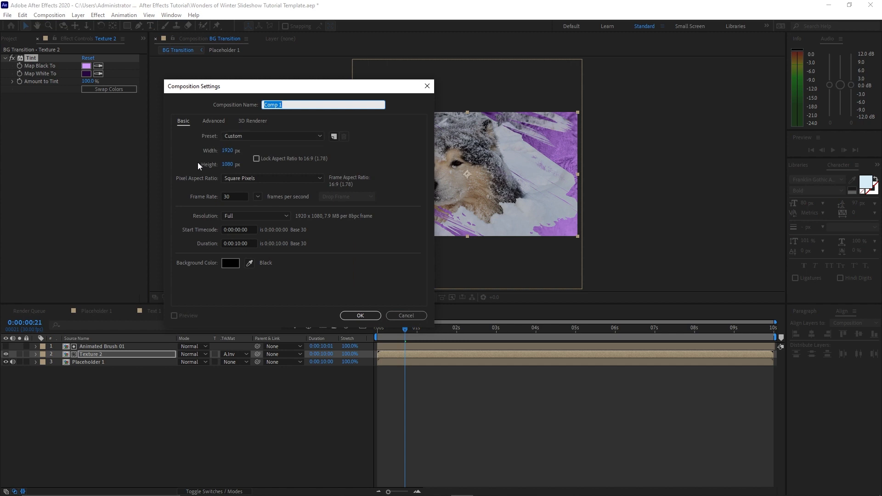
{"action": "type", "text": "Animated Brush Edge 1"}
{"action": "left_click", "coordinate": [360, 315]}
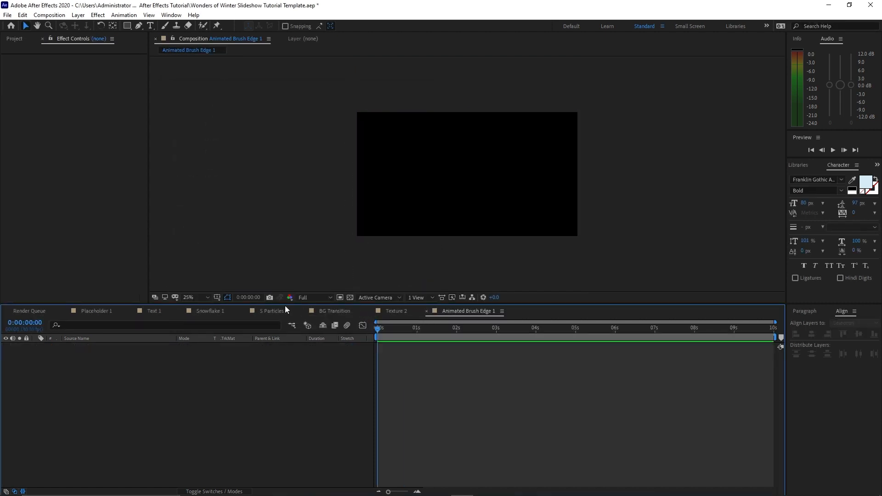
Add Animated Brush 01 to Animated Brush Edge 1 and time-remap it, extending the layer and its final keyframe to the composition's end.
{"action": "left_click", "coordinate": [10, 39]}
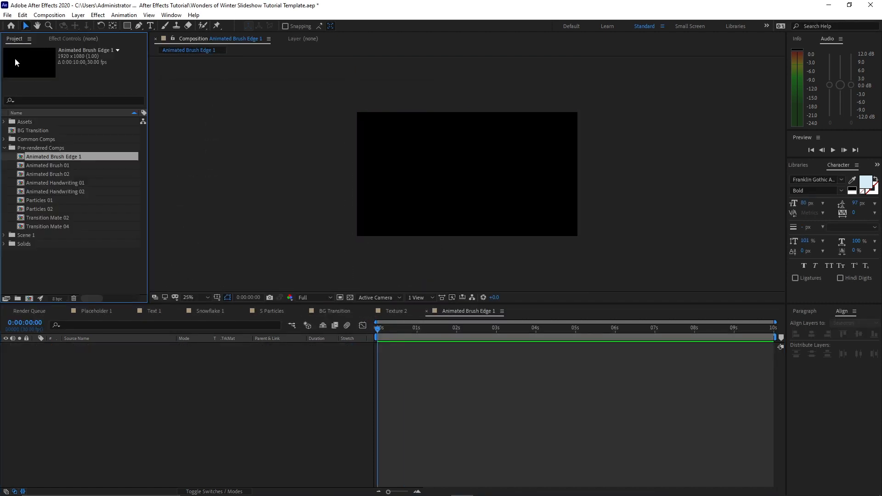
{"action": "left_click", "coordinate": [37, 175]}
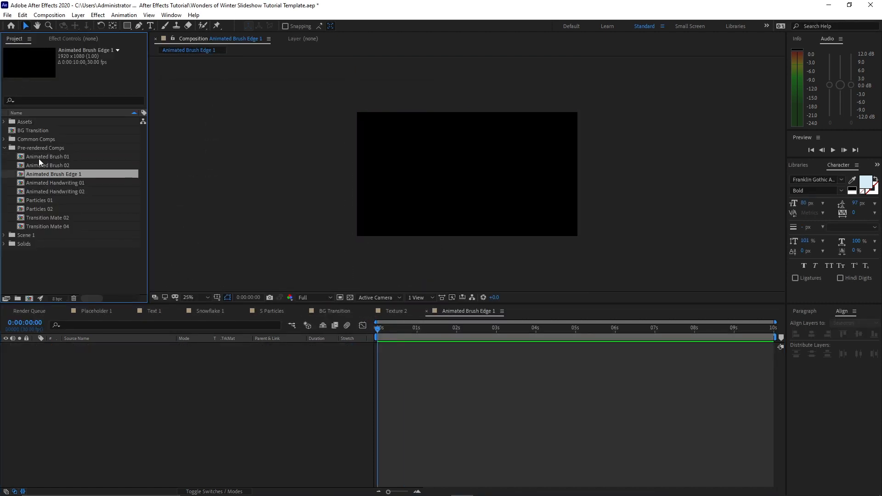
{"action": "left_click_drag", "start_coordinate": [38, 159], "coordinate": [114, 382]}
{"action": "right_click", "coordinate": [133, 347]}
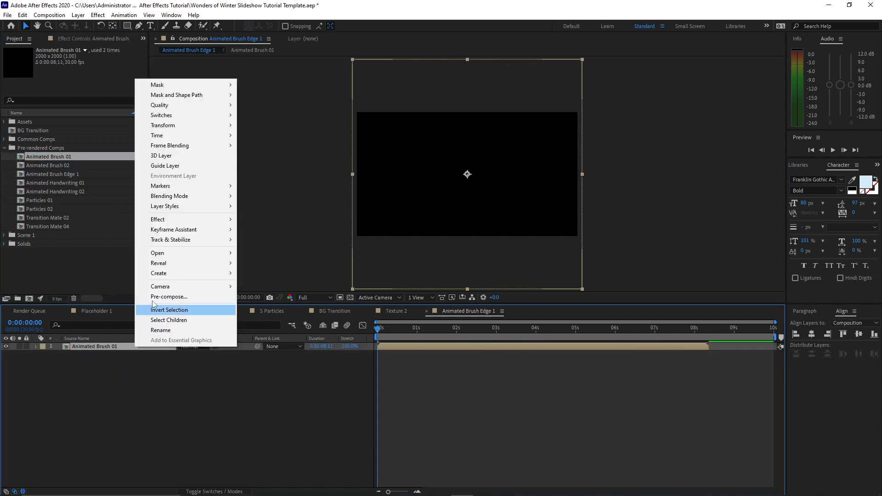
{"action": "mouse_move", "coordinate": [198, 138]}
{"action": "left_click", "coordinate": [264, 136]}
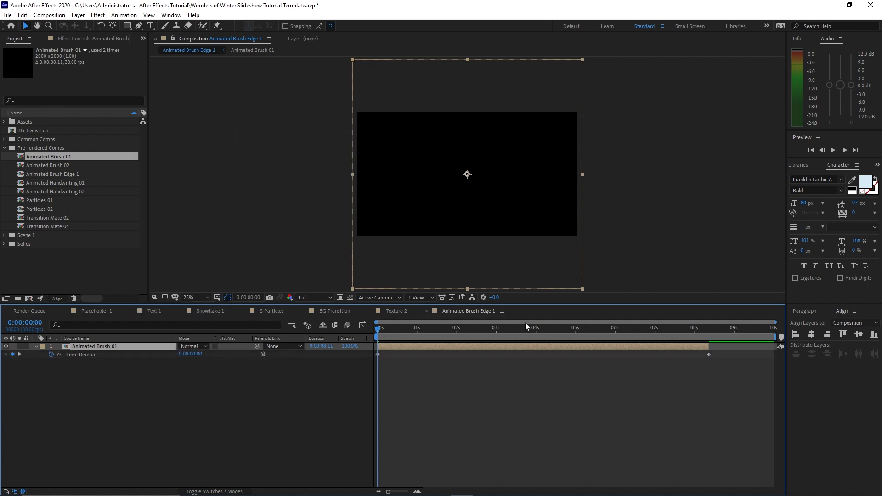
{"action": "left_click_drag", "start_coordinate": [709, 346], "coordinate": [773, 348]}
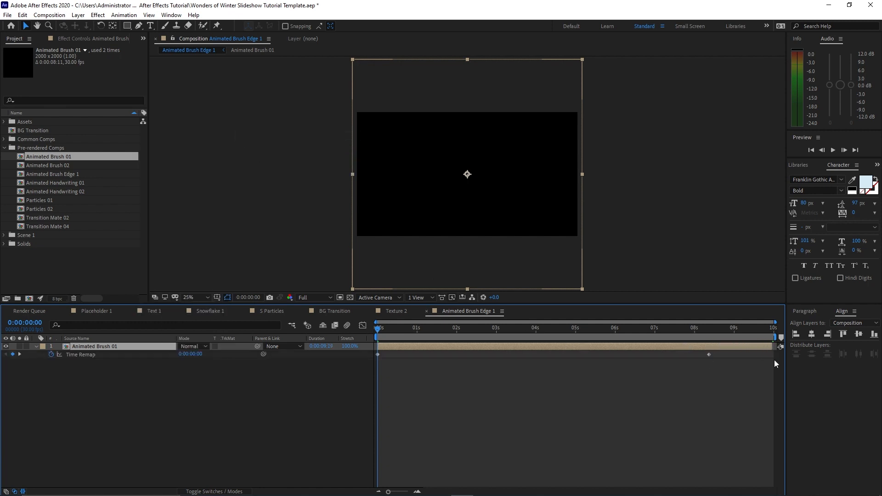
{"action": "left_click_drag", "start_coordinate": [709, 354], "coordinate": [773, 361]}
Duplicate the Animated Brush 01 layer and shift the upper copy to start at 0:00:00:08.
{"action": "left_click", "coordinate": [112, 347]}
{"action": "key", "text": "ctrl+d"}
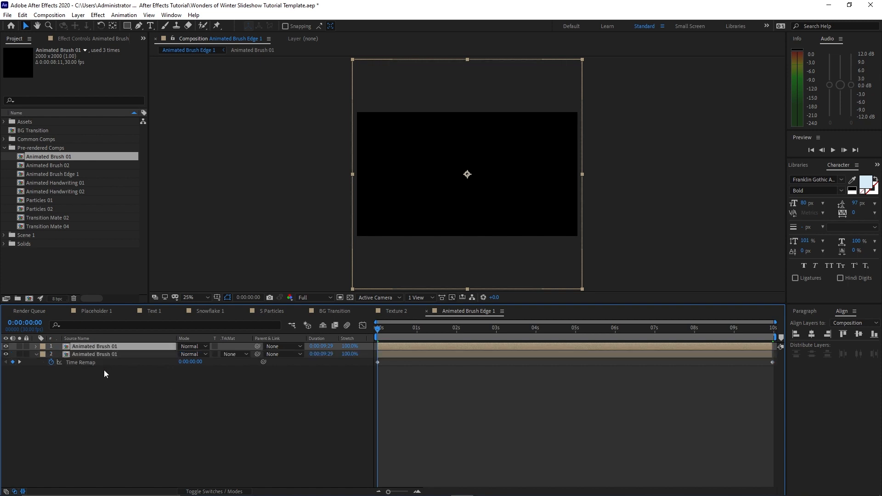
{"action": "left_click", "coordinate": [36, 354]}
{"action": "left_click_drag", "start_coordinate": [376, 331], "coordinate": [388, 338]}
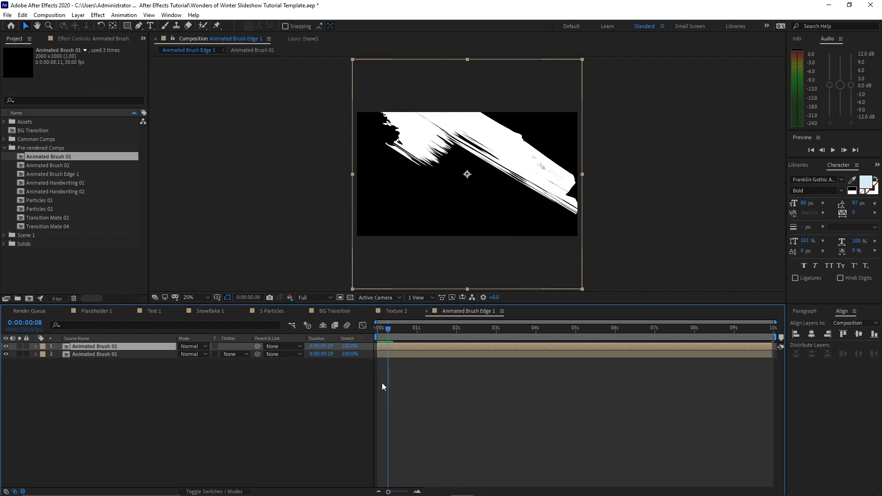
Set the lower Animated Brush 01 layer's track matte to Luma Inverted Matte "Animated Brush 01".
{"action": "left_click", "coordinate": [315, 434]}
{"action": "left_click", "coordinate": [241, 352]}
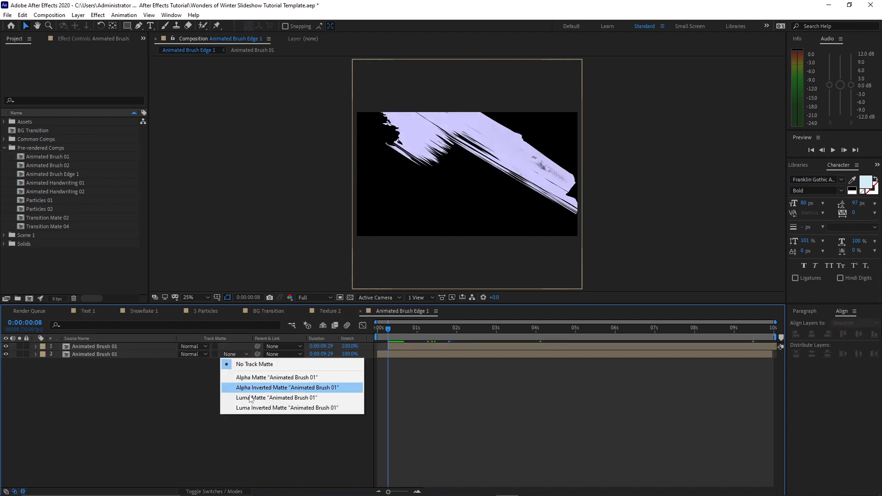
{"action": "left_click", "coordinate": [242, 405]}
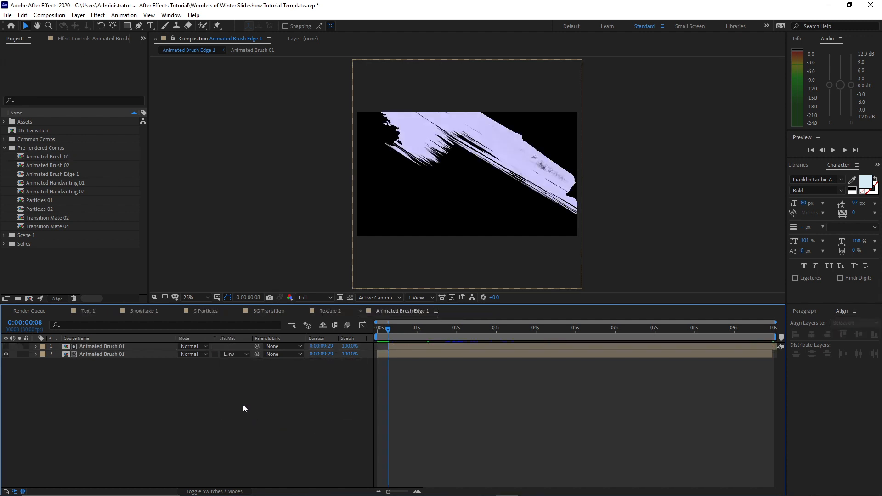
Scale the upper Animated Brush 01 matte layer to 96% and check the brush edges at 0:00:02:23.
{"action": "left_click", "coordinate": [124, 348]}
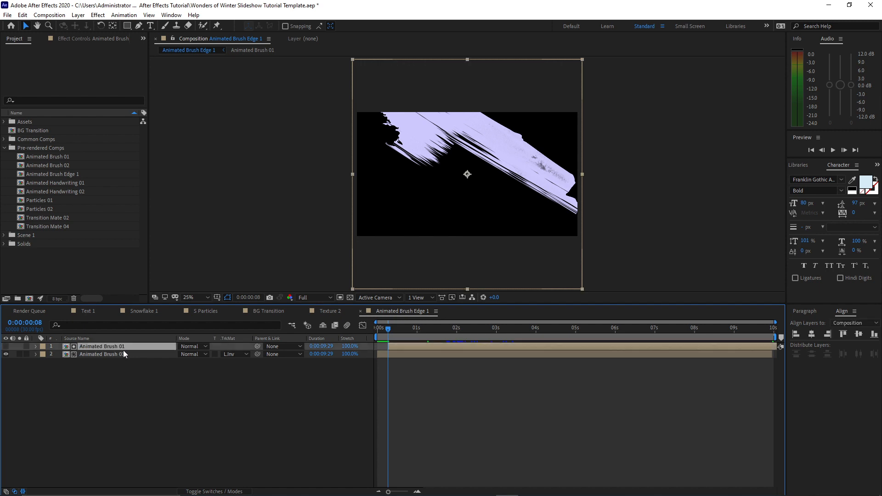
{"action": "key", "text": "s"}
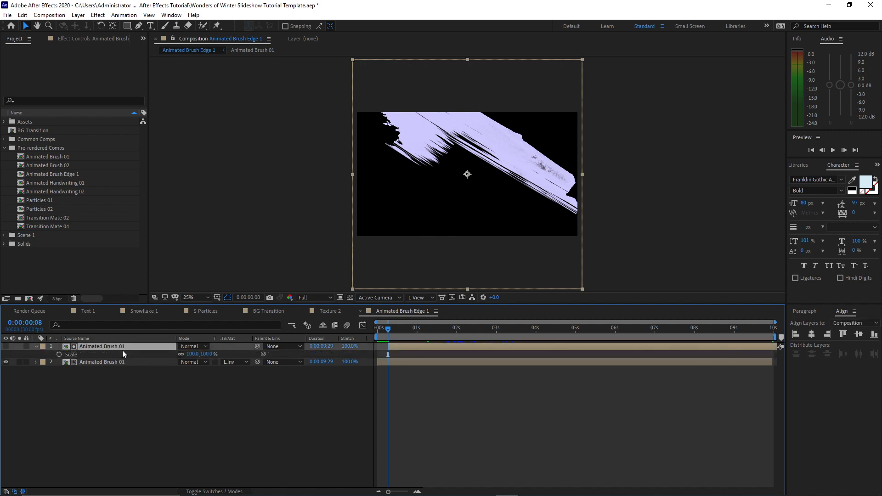
{"action": "left_click", "coordinate": [206, 354]}
{"action": "type", "text": "96"}
{"action": "left_click", "coordinate": [171, 408]}
{"action": "key", "text": "s"}
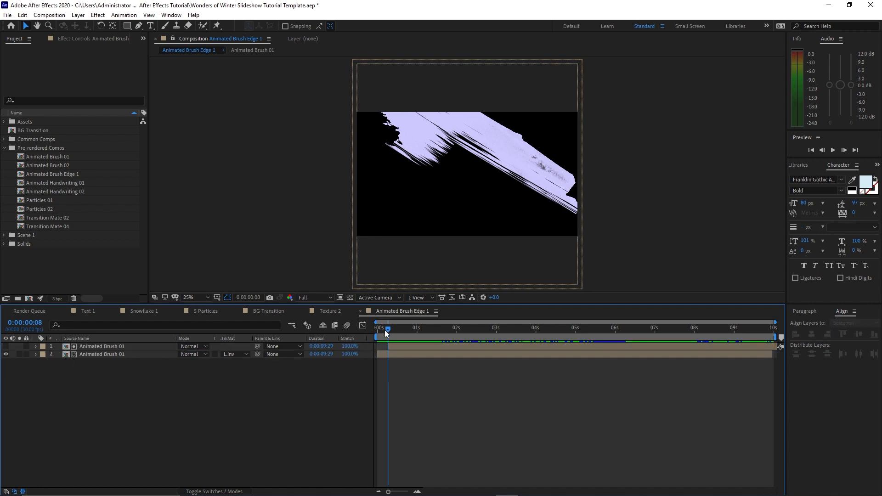
{"action": "left_click_drag", "start_coordinate": [391, 330], "coordinate": [487, 332]}
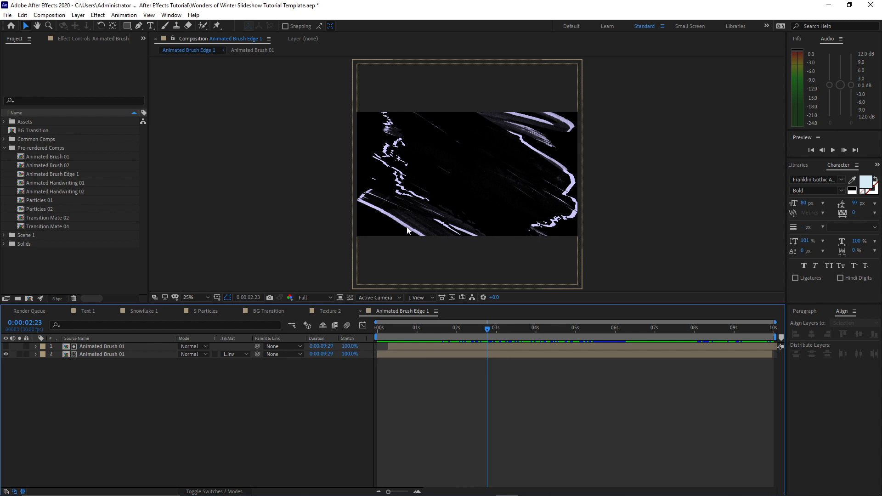
Time-remap 01.mp4 inside Placeholder 1, extend the layer and its last keyframe to the composition's end, and return to BG Transition.
{"action": "left_click", "coordinate": [270, 311]}
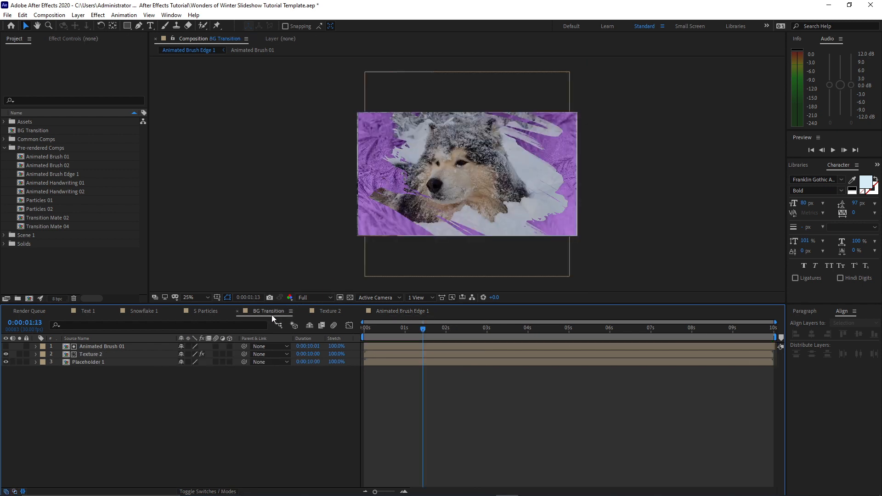
{"action": "double_click", "coordinate": [113, 362]}
{"action": "right_click", "coordinate": [123, 346]}
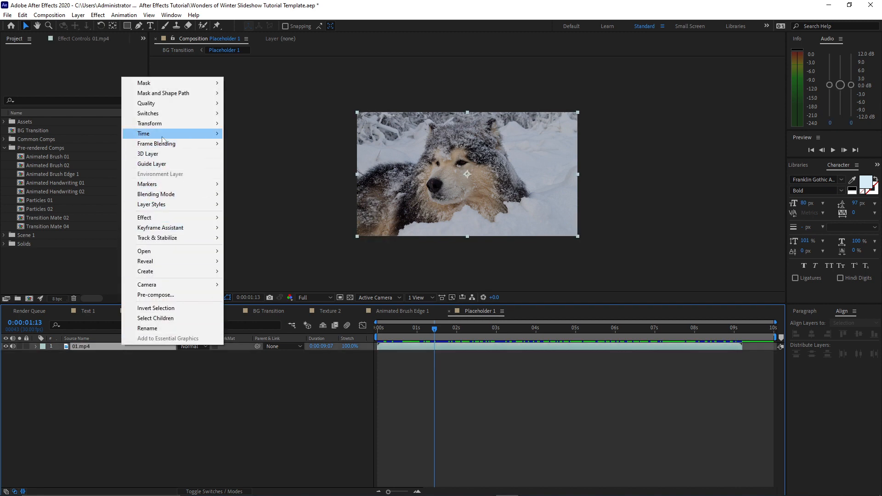
{"action": "mouse_move", "coordinate": [163, 139]}
{"action": "left_click", "coordinate": [260, 134]}
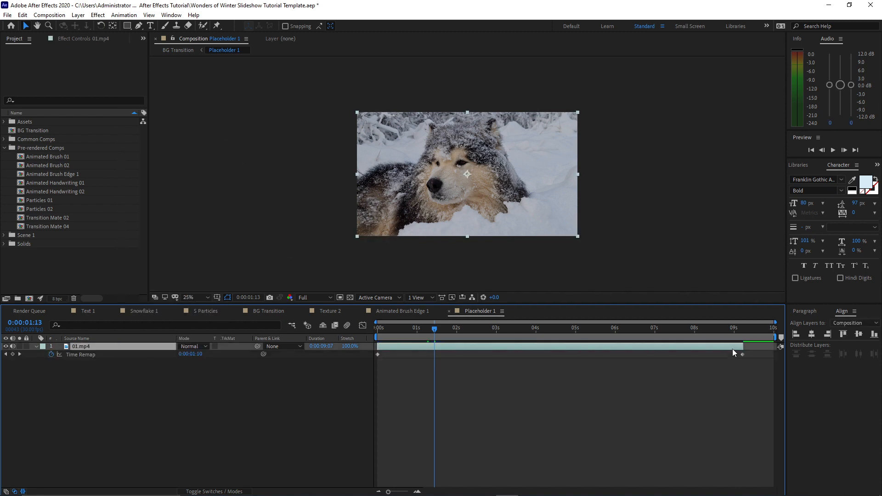
{"action": "left_click_drag", "start_coordinate": [741, 346], "coordinate": [777, 358]}
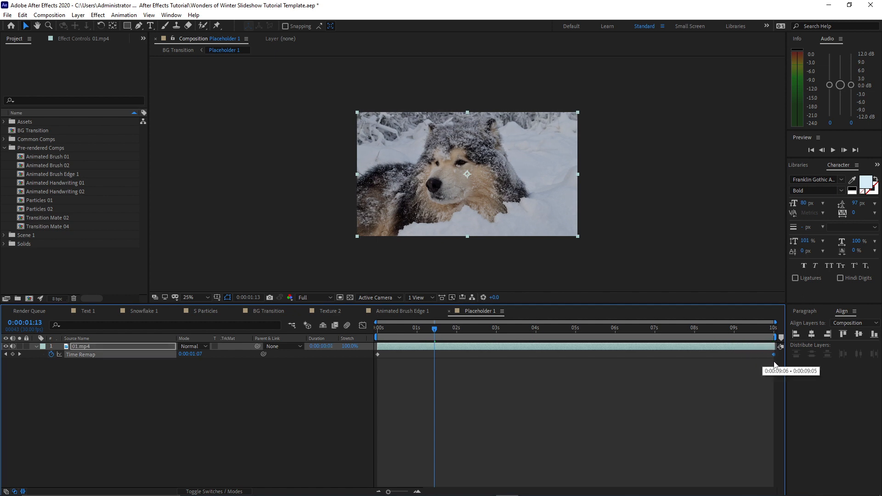
{"action": "left_click", "coordinate": [447, 311]}
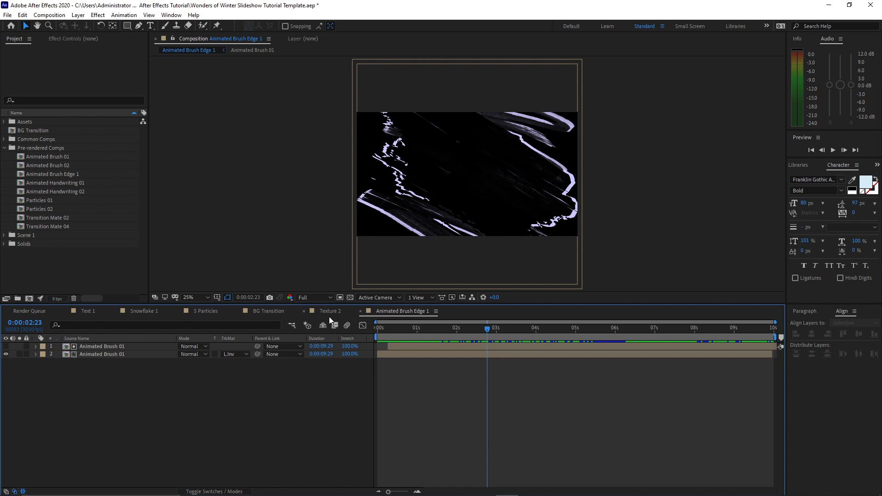
{"action": "left_click", "coordinate": [265, 313]}
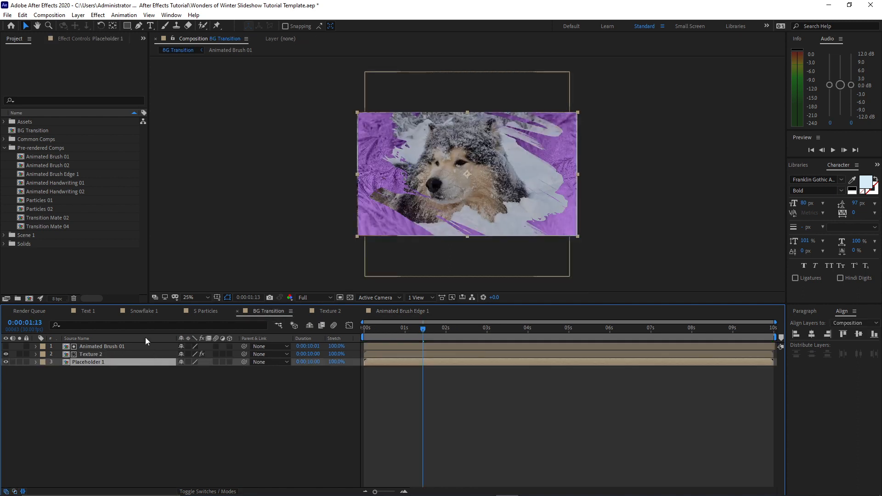
Add Animated Brush Edge 1 as the uppermost layer of BG Transition and scale it to 92%.
{"action": "left_click", "coordinate": [64, 173]}
{"action": "left_click_drag", "start_coordinate": [64, 173], "coordinate": [87, 349]}
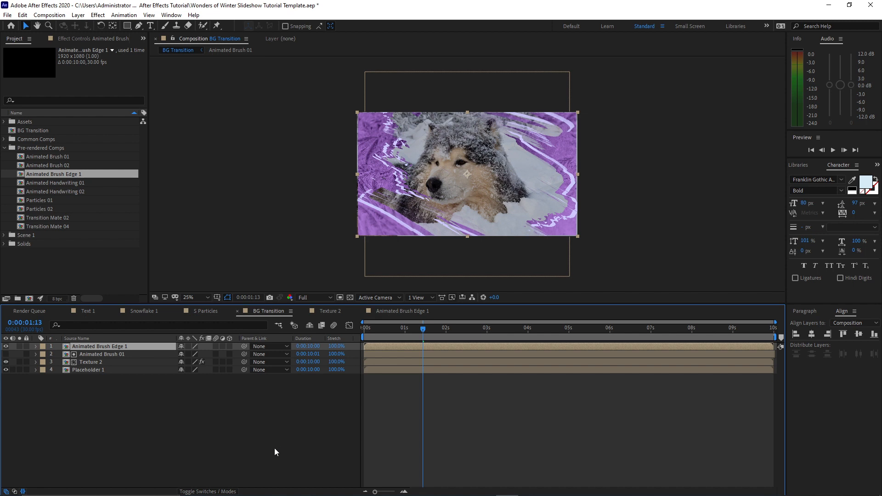
{"action": "key", "text": "s"}
{"action": "left_click", "coordinate": [195, 354]}
{"action": "type", "text": "92"}
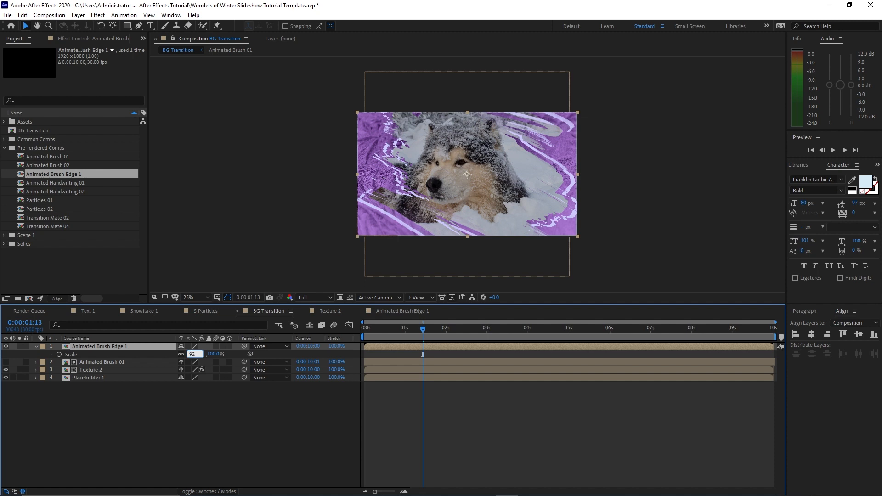
{"action": "left_click", "coordinate": [230, 395]}
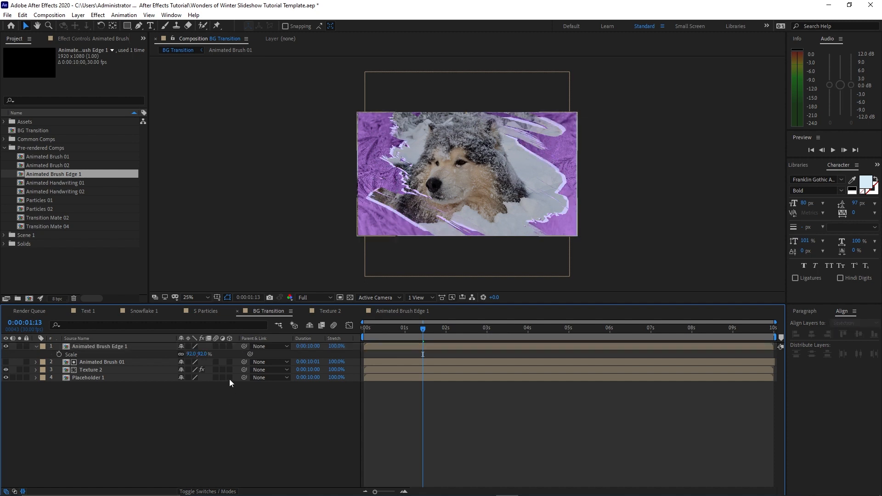
Make the Placeholder 1 layer 3D and add a null object to BG Transition.
{"action": "left_click", "coordinate": [229, 378]}
{"action": "left_click", "coordinate": [79, 15]}
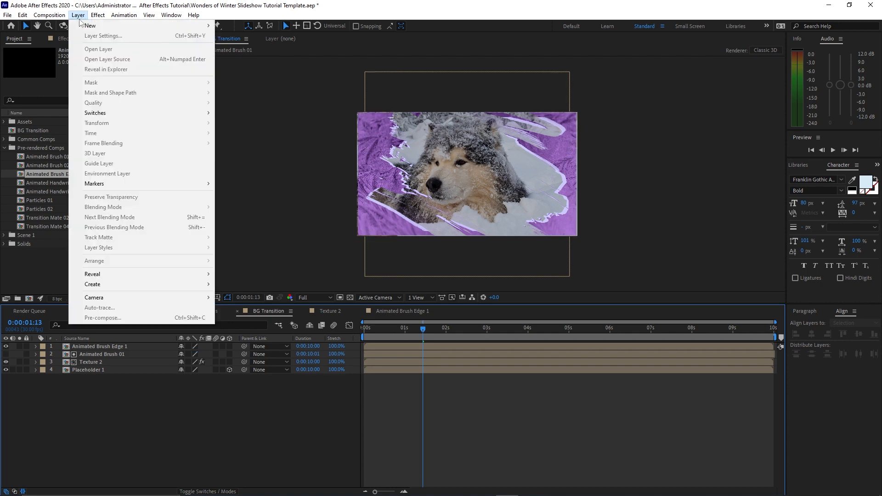
{"action": "mouse_move", "coordinate": [119, 26]}
{"action": "left_click", "coordinate": [239, 65]}
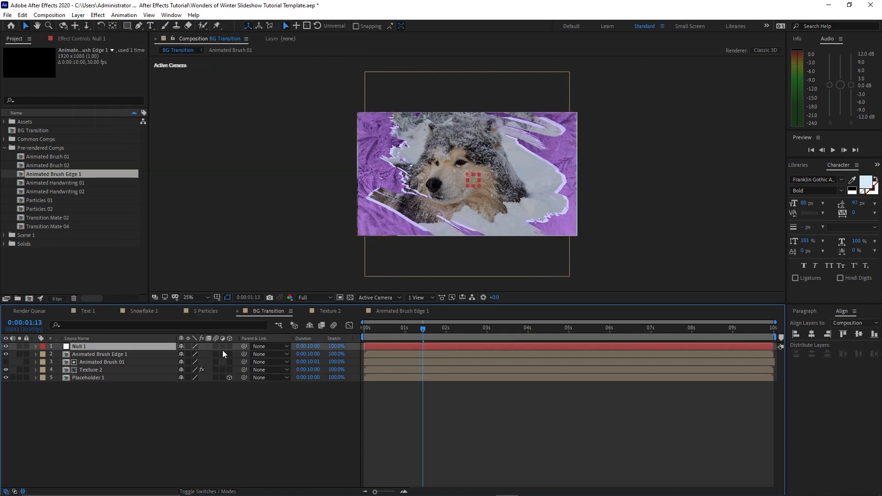
Keyframe the null's Scale at 100% at 0:00:03:00 and 115% at 0:00:09:29.
{"action": "key", "text": "s"}
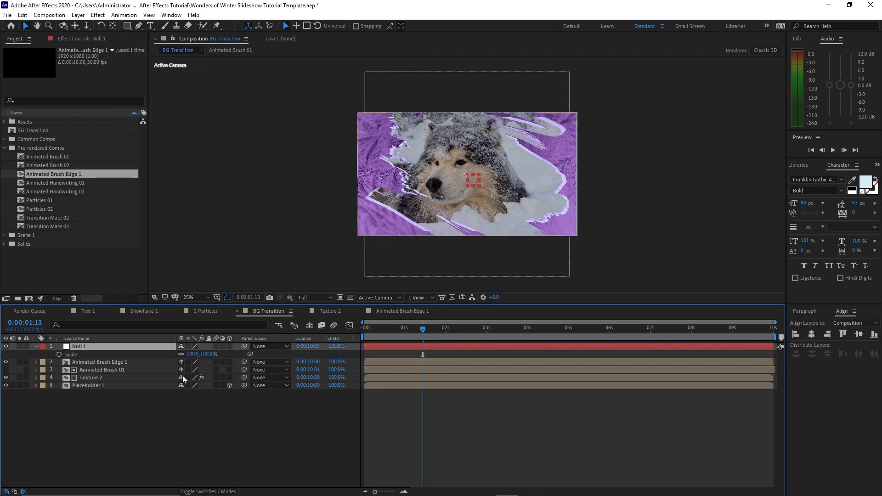
{"action": "left_click", "coordinate": [487, 332]}
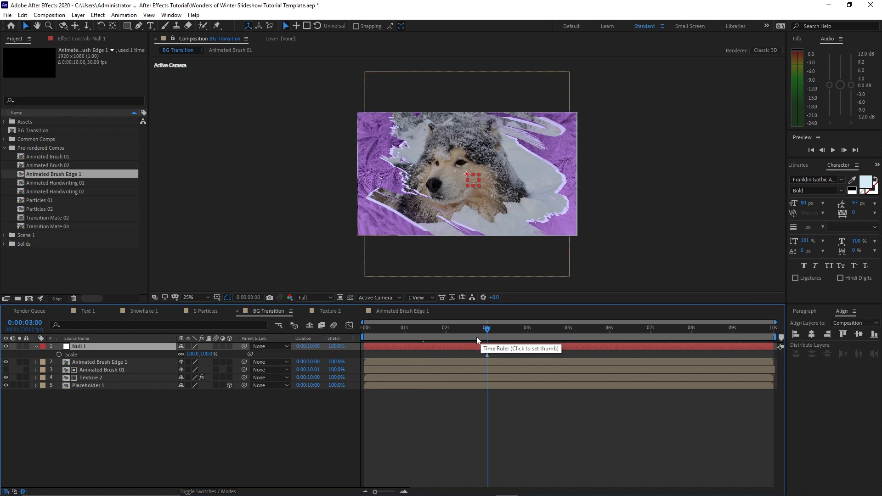
{"action": "left_click", "coordinate": [59, 355]}
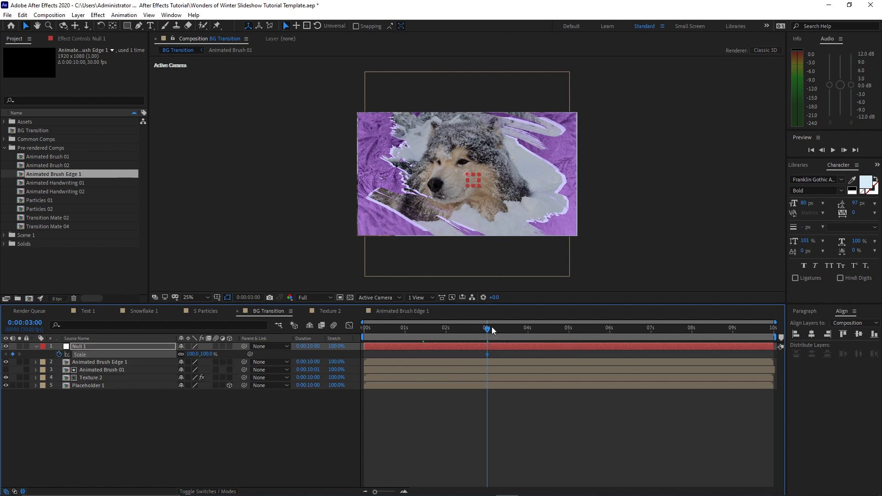
{"action": "left_click_drag", "start_coordinate": [492, 326], "coordinate": [773, 329]}
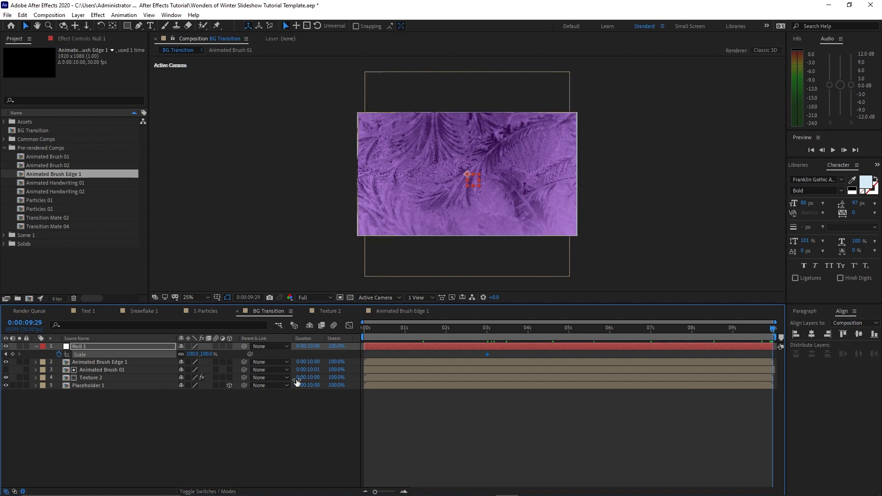
{"action": "left_click", "coordinate": [208, 354]}
{"action": "type", "text": "115"}
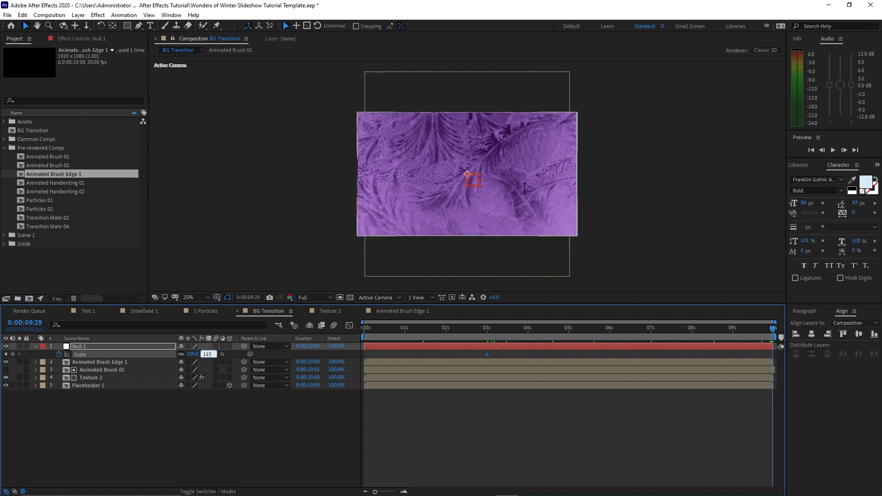
{"action": "key", "text": "Return"}
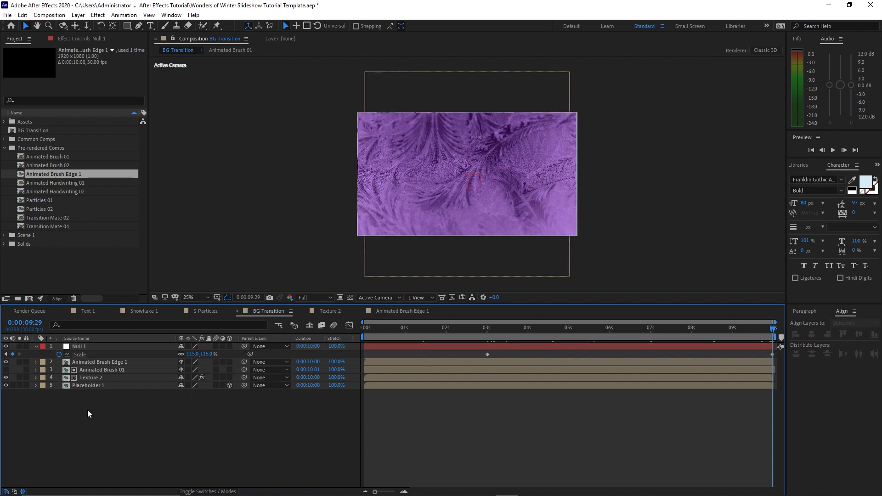
Parent the Animated Brush Edge 1 and Animated Brush 01 layers to Null 1.
{"action": "left_click", "coordinate": [57, 362]}
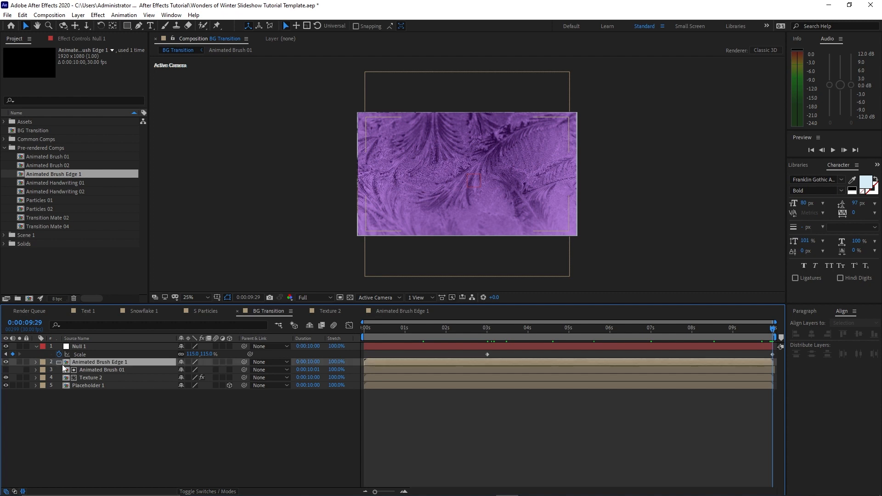
{"action": "left_click", "coordinate": [71, 370], "text": "ctrl"}
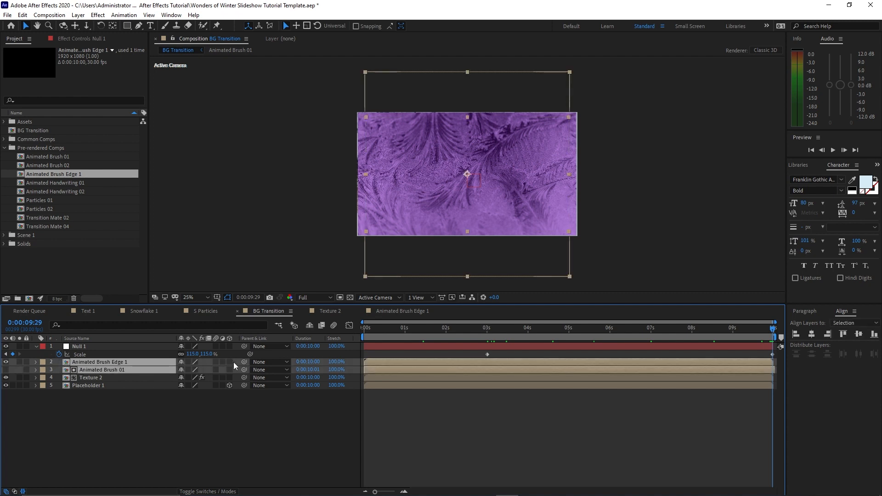
{"action": "left_click_drag", "start_coordinate": [242, 362], "coordinate": [87, 346]}
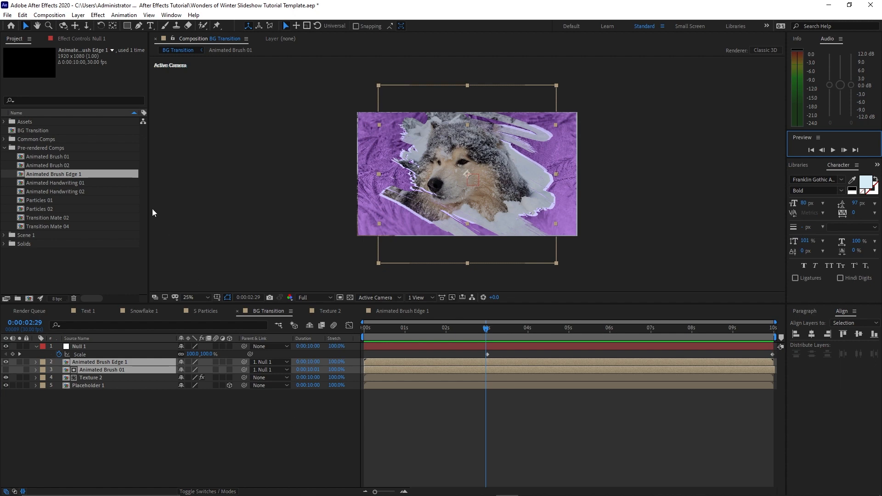
Create a 1920 x 1080, 10-second composition named Media 1 and move it into the Scene 1 folder.
{"action": "left_click", "coordinate": [49, 15]}
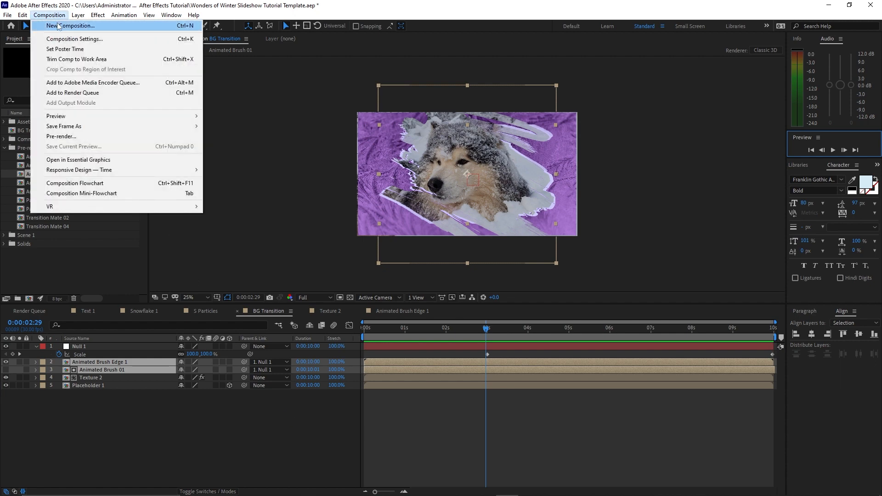
{"action": "left_click", "coordinate": [58, 26]}
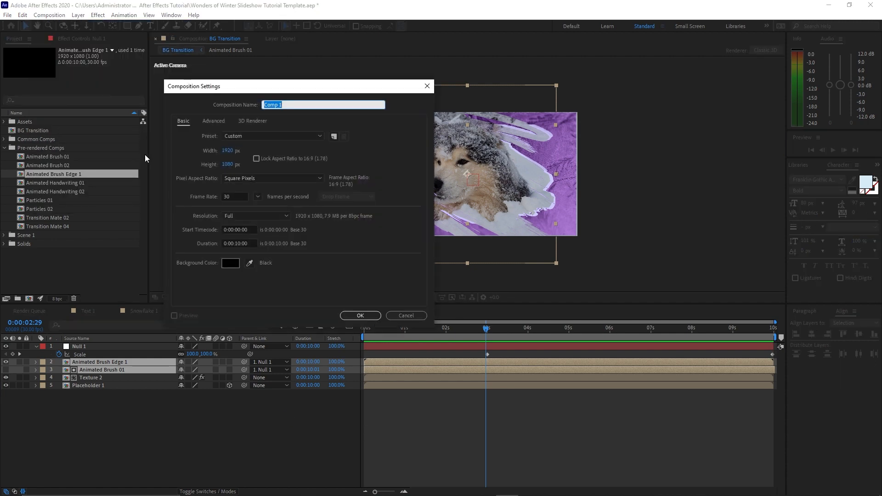
{"action": "type", "text": "Media 1"}
{"action": "left_click", "coordinate": [355, 316]}
{"action": "left_click_drag", "start_coordinate": [62, 200], "coordinate": [62, 241]}
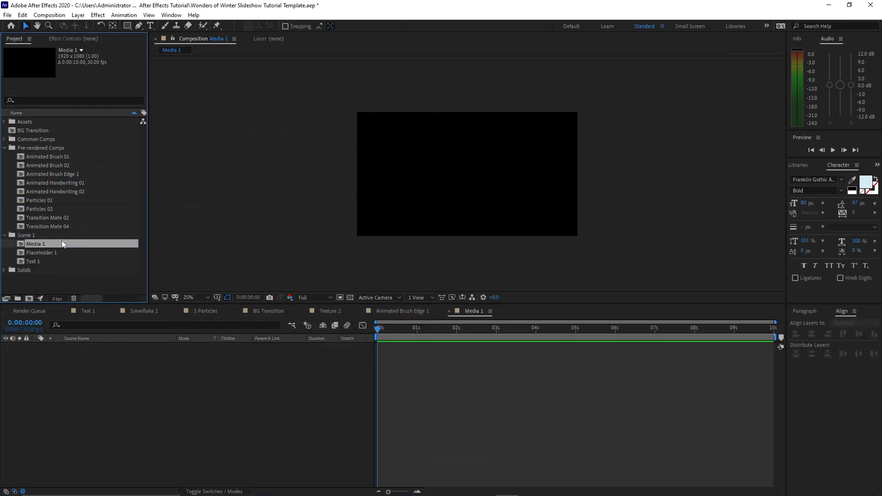
Add BG Transition to the Media 1 composition and move its project item into the Scene 1 folder.
{"action": "left_click", "coordinate": [4, 147]}
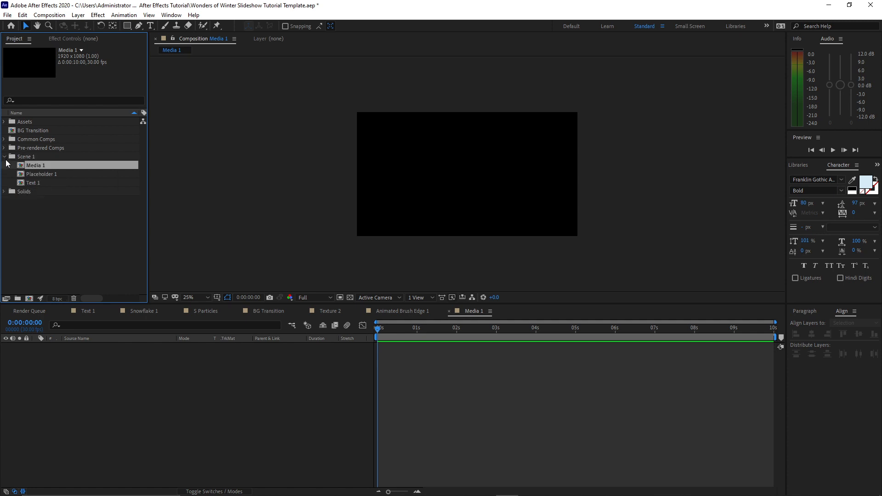
{"action": "left_click", "coordinate": [5, 157]}
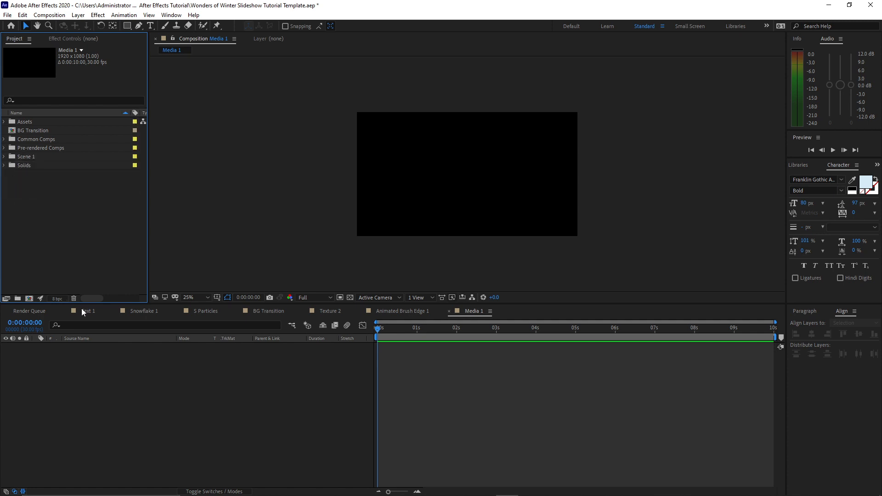
{"action": "left_click", "coordinate": [224, 407]}
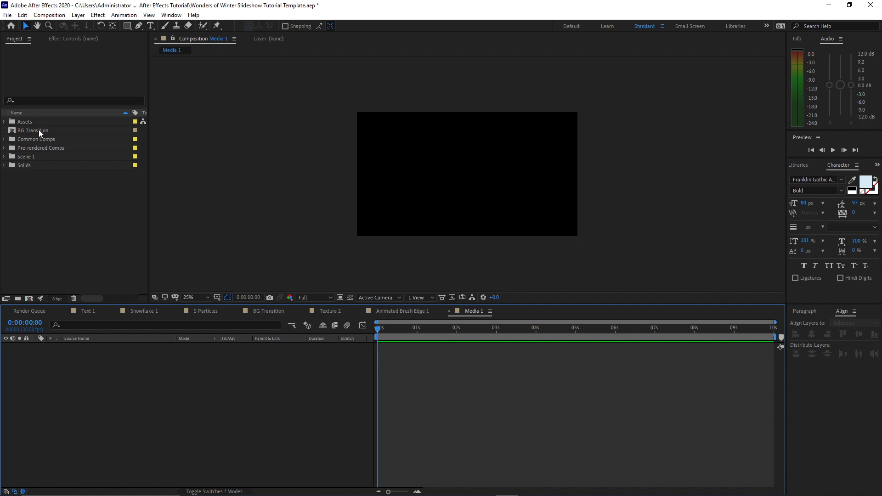
{"action": "left_click_drag", "start_coordinate": [39, 129], "coordinate": [128, 399]}
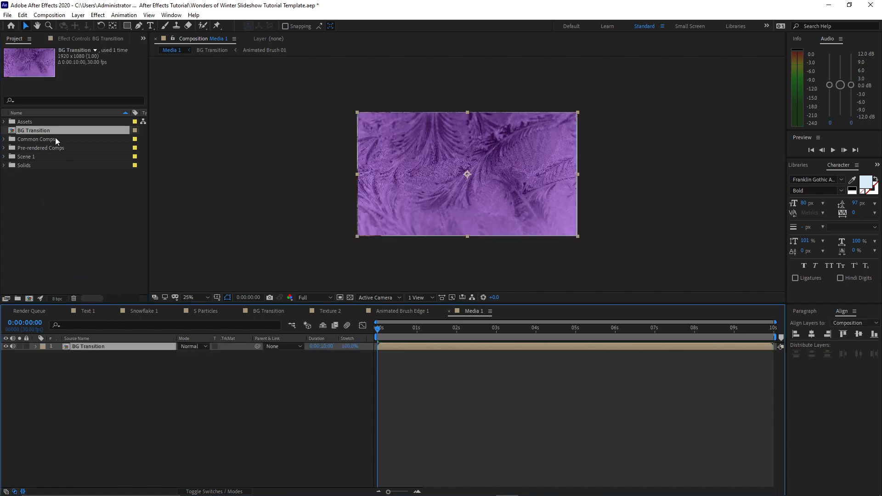
{"action": "left_click_drag", "start_coordinate": [54, 134], "coordinate": [57, 155]}
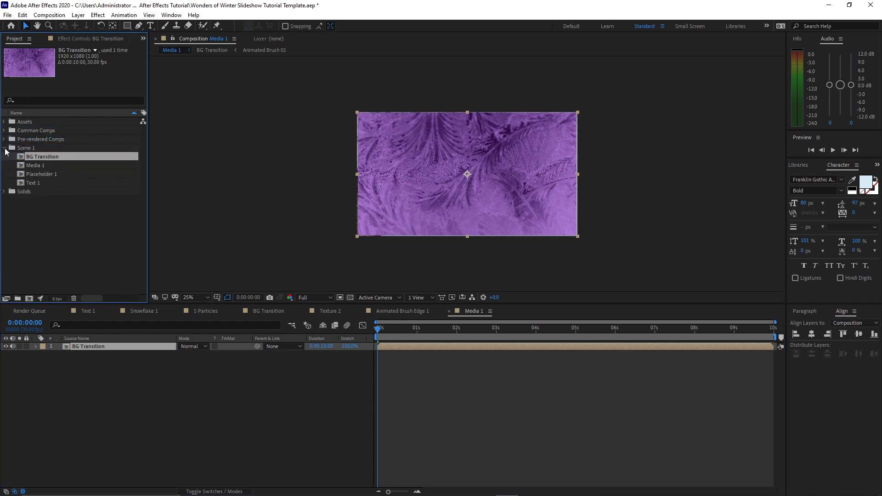
{"action": "left_click", "coordinate": [5, 148]}
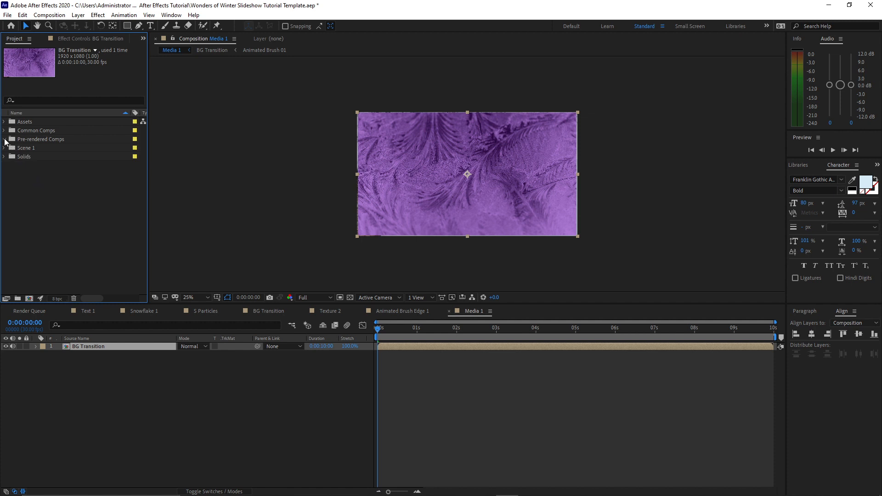
Add Transition Mate 02 above the BG Transition layer and shift it to start at 0:00:00:10.
{"action": "left_click", "coordinate": [5, 139]}
{"action": "left_click", "coordinate": [37, 147]}
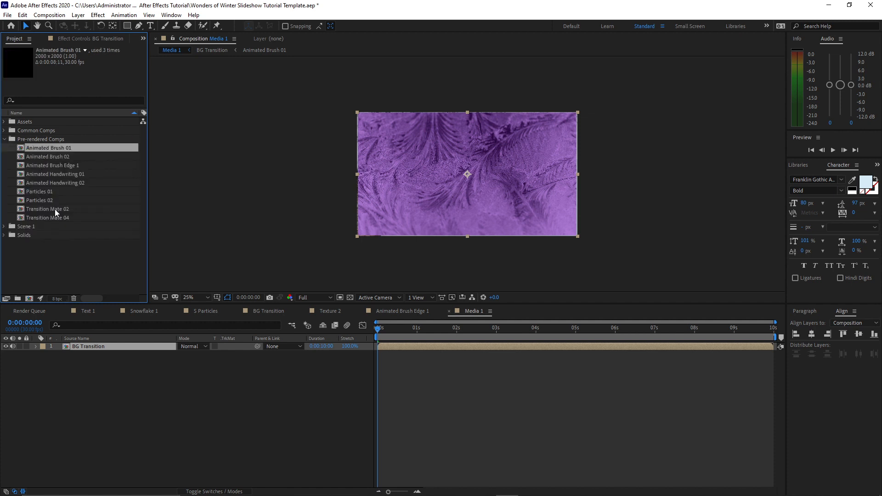
{"action": "left_click_drag", "start_coordinate": [54, 209], "coordinate": [98, 343]}
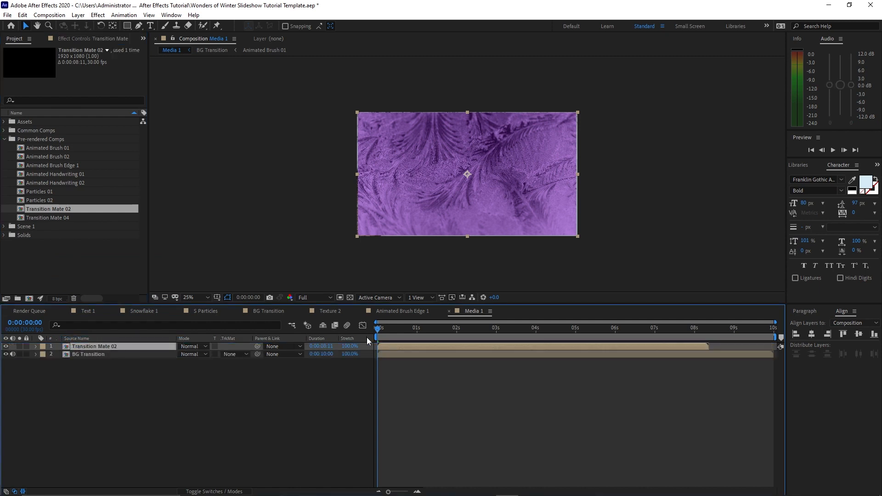
{"action": "left_click_drag", "start_coordinate": [381, 329], "coordinate": [393, 339]}
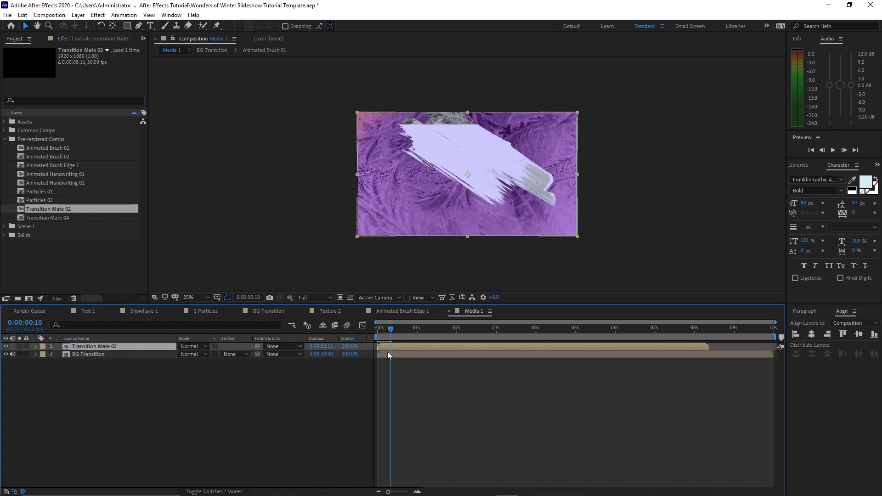
{"action": "key", "text": "bracketleft"}
Time-remap the Transition Mate 02 layer and extend it and its last keyframe to the composition's end.
{"action": "right_click", "coordinate": [149, 349]}
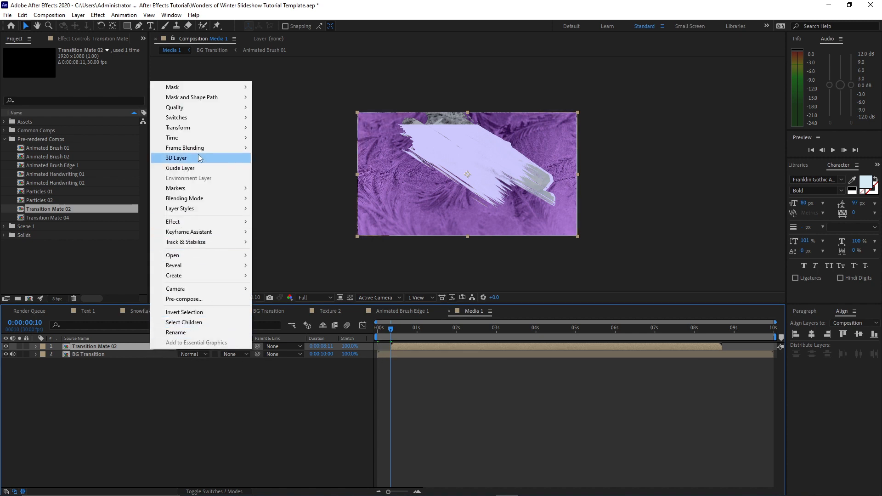
{"action": "left_click", "coordinate": [267, 138]}
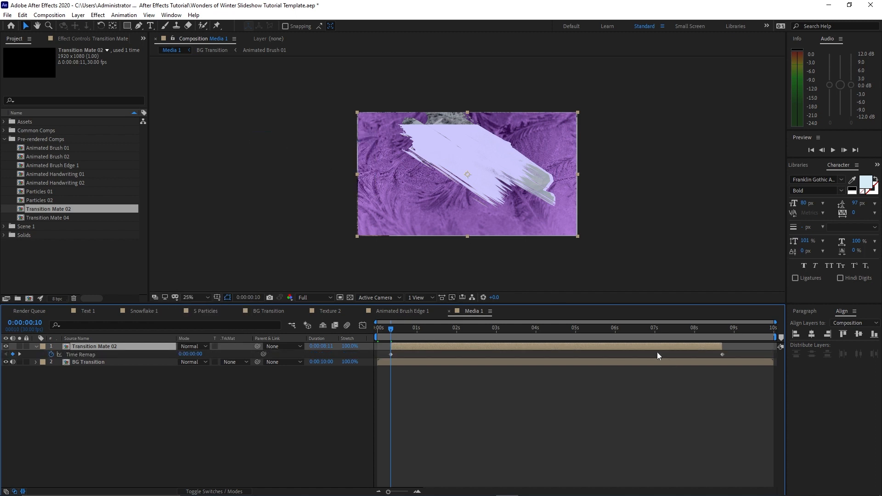
{"action": "left_click_drag", "start_coordinate": [724, 343], "coordinate": [775, 351]}
{"action": "left_click_drag", "start_coordinate": [722, 354], "coordinate": [772, 354]}
Set the BG Transition layer's track matte to Alpha Matte "Transition Mate 02" and collapse the matte layer's properties.
{"action": "left_click", "coordinate": [245, 362]}
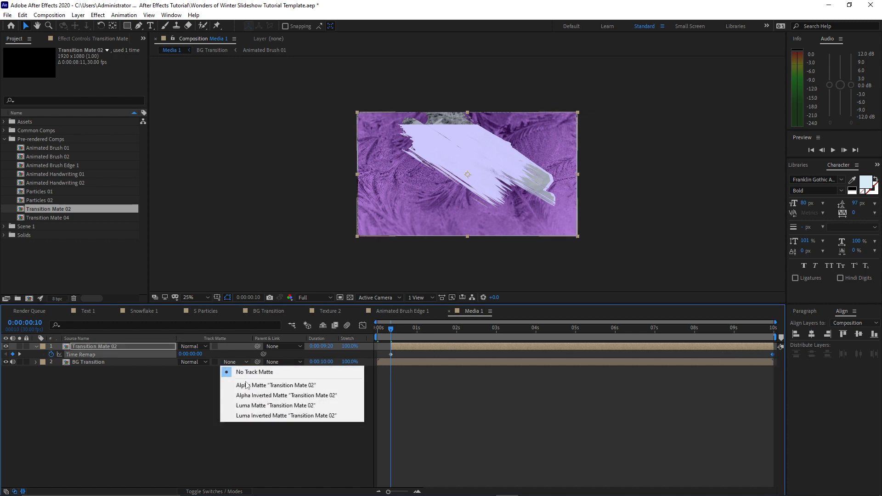
{"action": "left_click", "coordinate": [244, 386]}
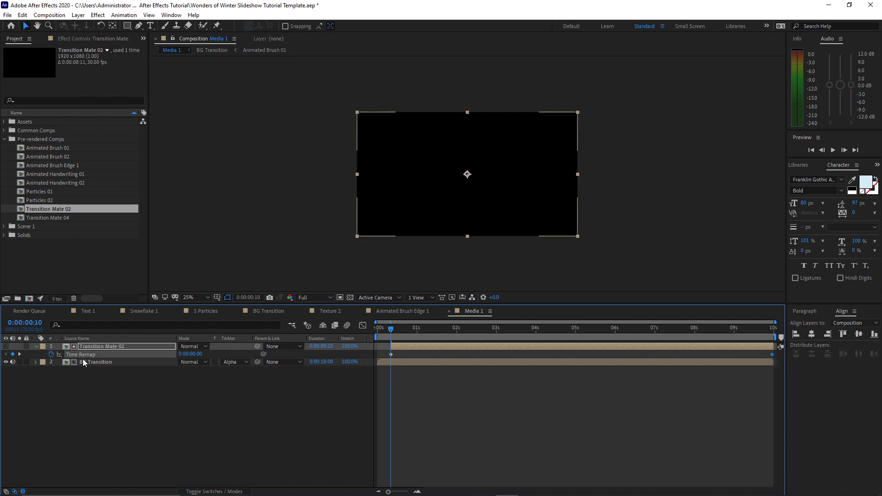
{"action": "left_click", "coordinate": [36, 347]}
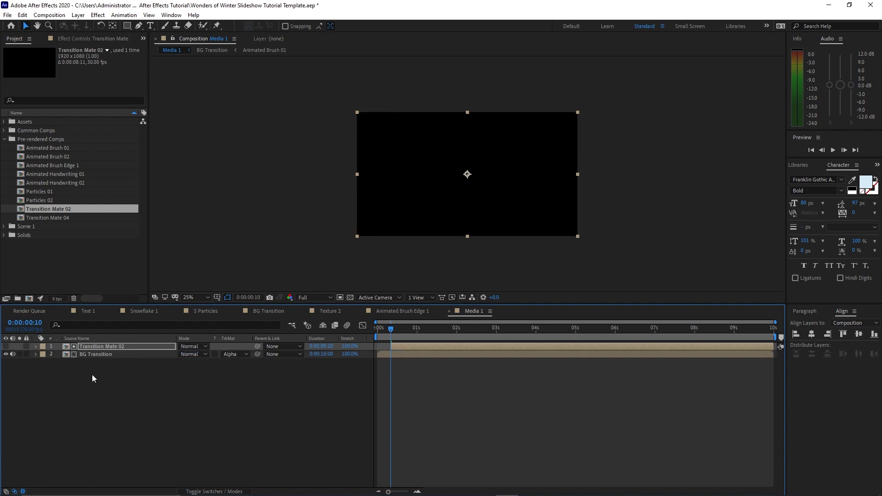
Make the Transition Mate 02 and BG Transition layers 3D.
{"action": "left_click", "coordinate": [205, 491]}
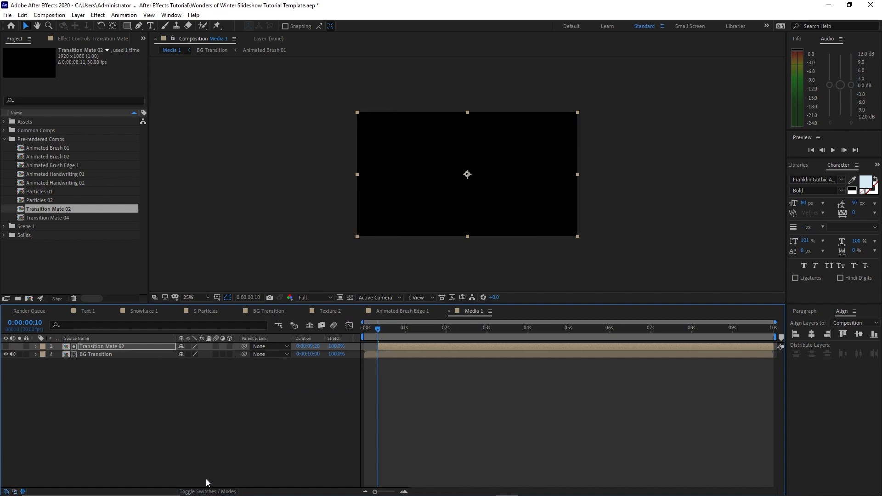
{"action": "left_click", "coordinate": [229, 347]}
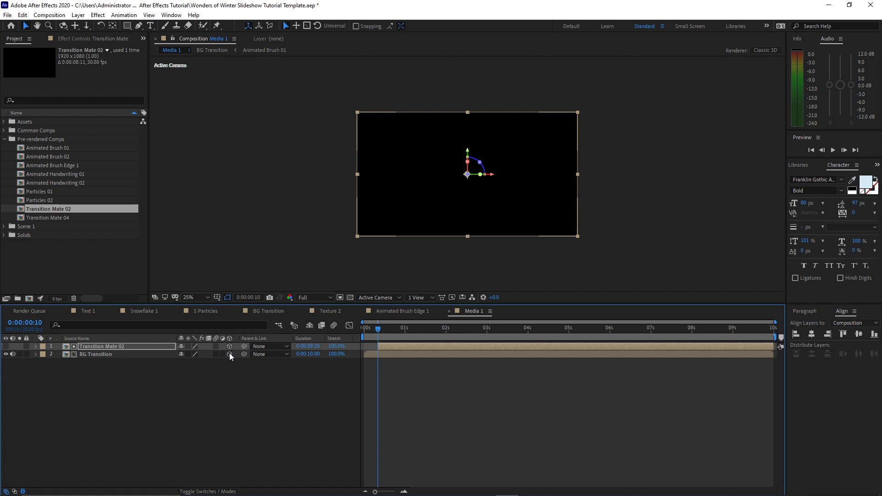
{"action": "left_click", "coordinate": [230, 354]}
Duplicate the Transition Mate 02 and BG Transition layers together and show the blending mode and track matte settings.
{"action": "left_click_drag", "start_coordinate": [118, 394], "coordinate": [114, 348]}
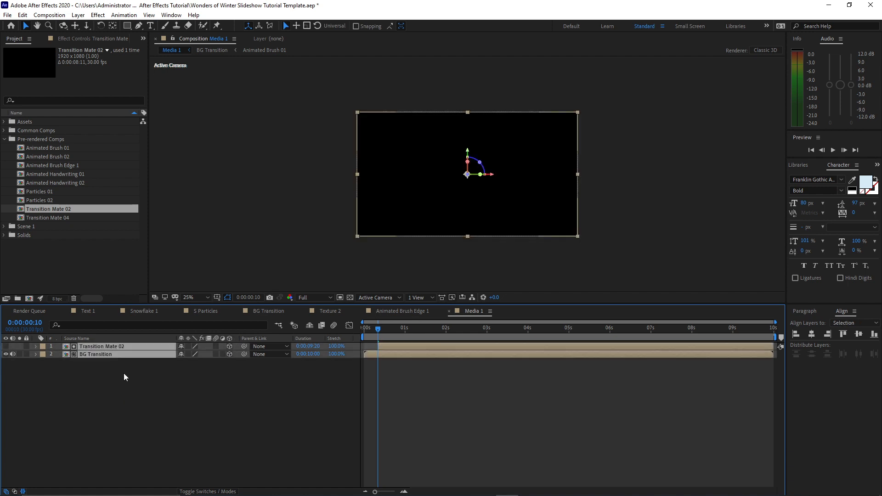
{"action": "key", "text": "ctrl+d"}
{"action": "left_click", "coordinate": [206, 443]}
{"action": "key", "text": "F4"}
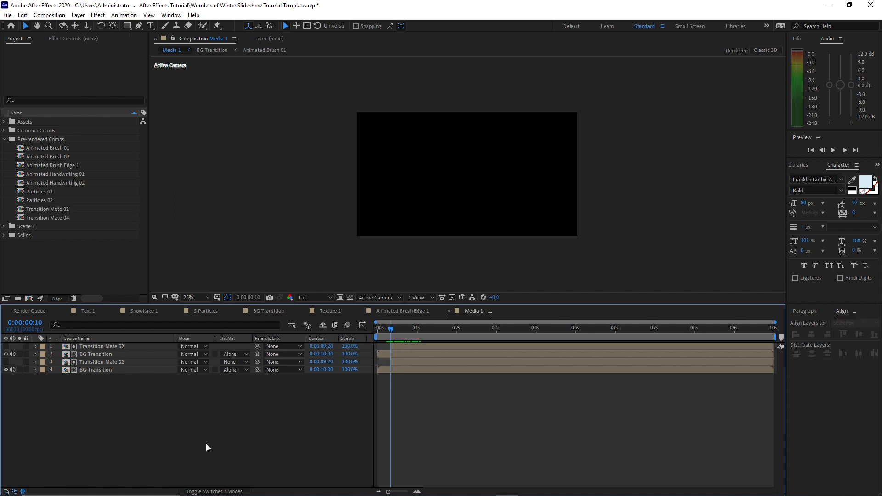
Add the S Particles composition as the top layer of Media 1 and place a duplicate of Transition Mate 02 above it.
{"action": "left_click", "coordinate": [9, 130]}
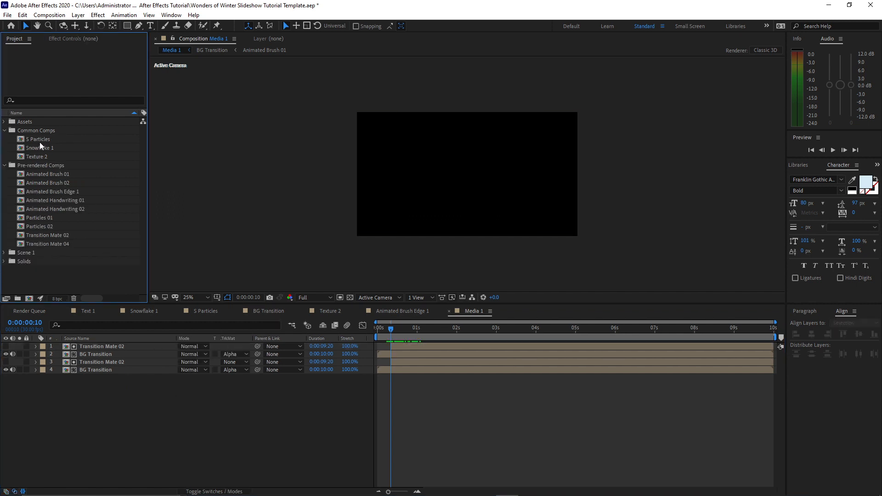
{"action": "left_click_drag", "start_coordinate": [39, 142], "coordinate": [95, 343]}
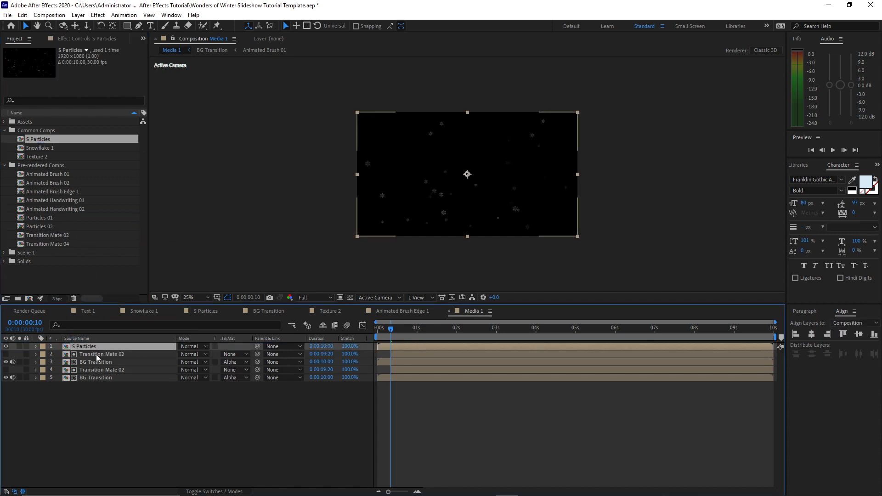
{"action": "left_click", "coordinate": [96, 354]}
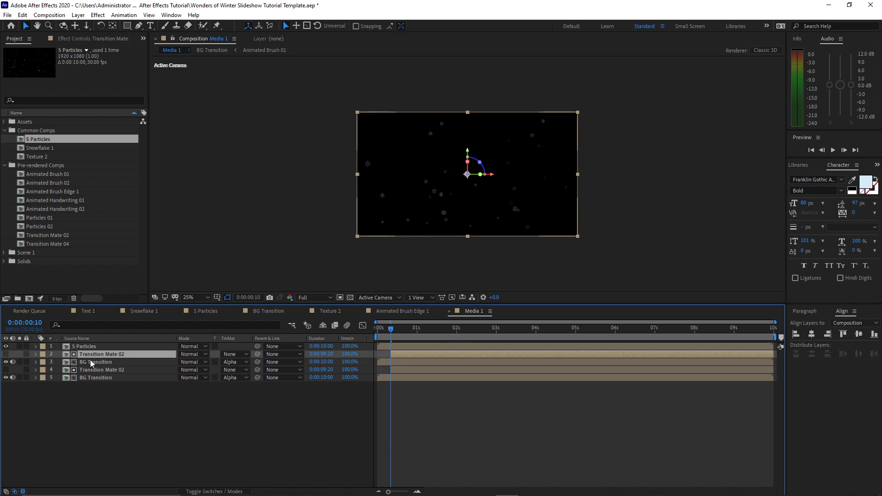
{"action": "key", "text": "ctrl+d"}
{"action": "left_click_drag", "start_coordinate": [91, 357], "coordinate": [90, 346]}
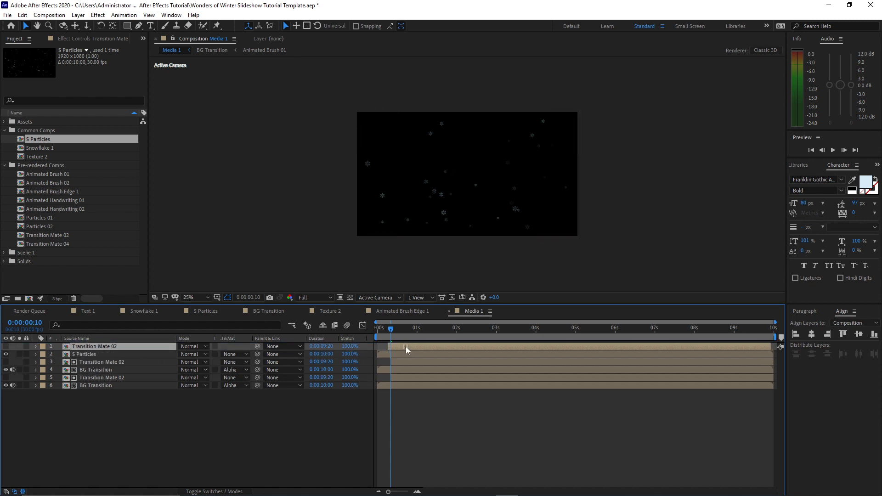
Extend the top Transition Mate 02 copy over the whole timeline, set it as the S Particles layer's alpha matte and preview.
{"action": "left_click_drag", "start_coordinate": [406, 347], "coordinate": [395, 345]}
{"action": "left_click_drag", "start_coordinate": [760, 346], "coordinate": [775, 346]}
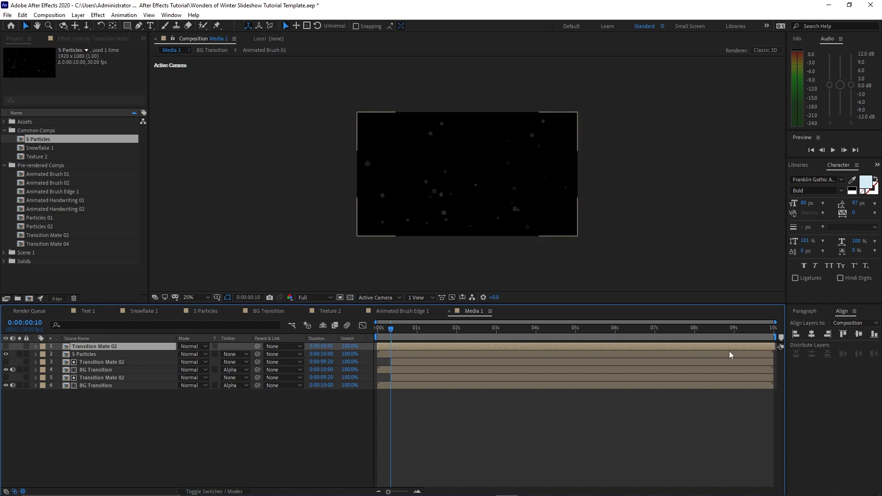
{"action": "left_click", "coordinate": [235, 354]}
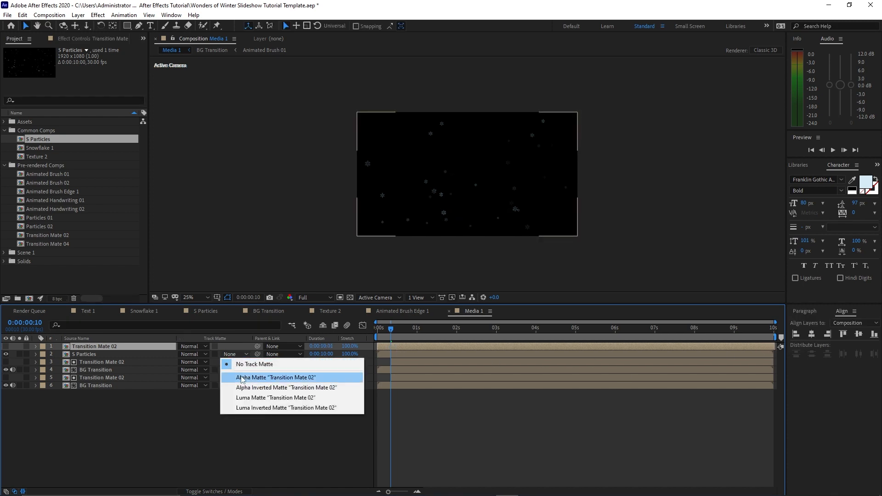
{"action": "left_click", "coordinate": [242, 378]}
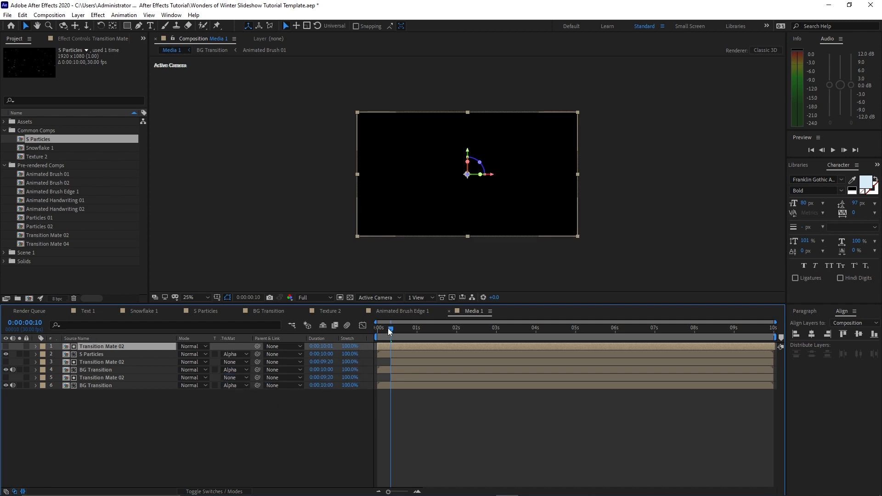
{"action": "key", "text": "space"}
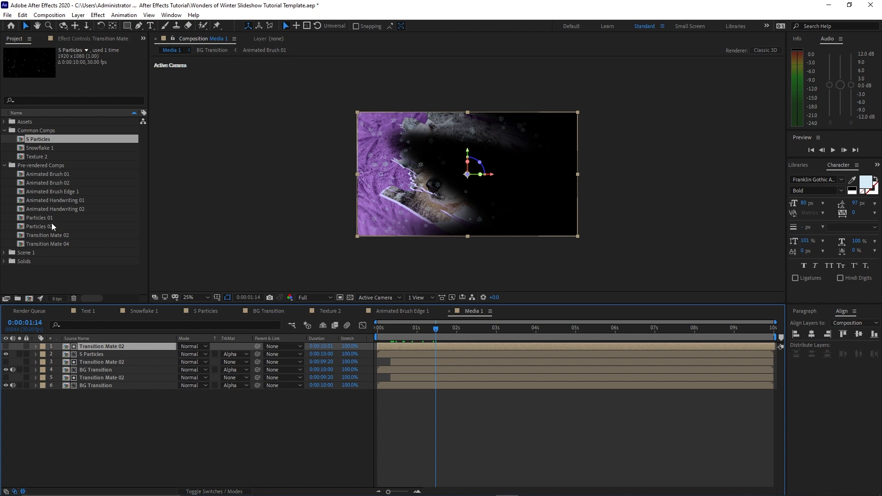
Add the Particles 01 composition as the top layer and apply the Tritone effect to it.
{"action": "left_click_drag", "start_coordinate": [48, 219], "coordinate": [81, 345]}
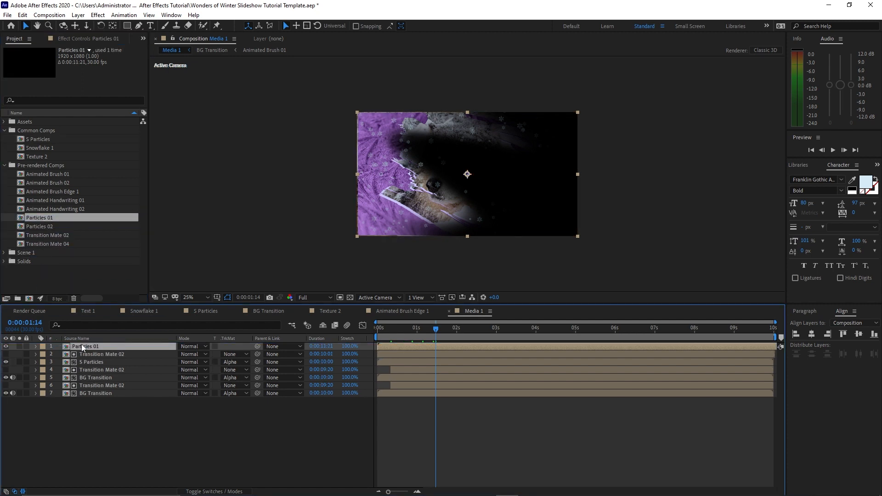
{"action": "left_click", "coordinate": [97, 15]}
{"action": "mouse_move", "coordinate": [210, 119]}
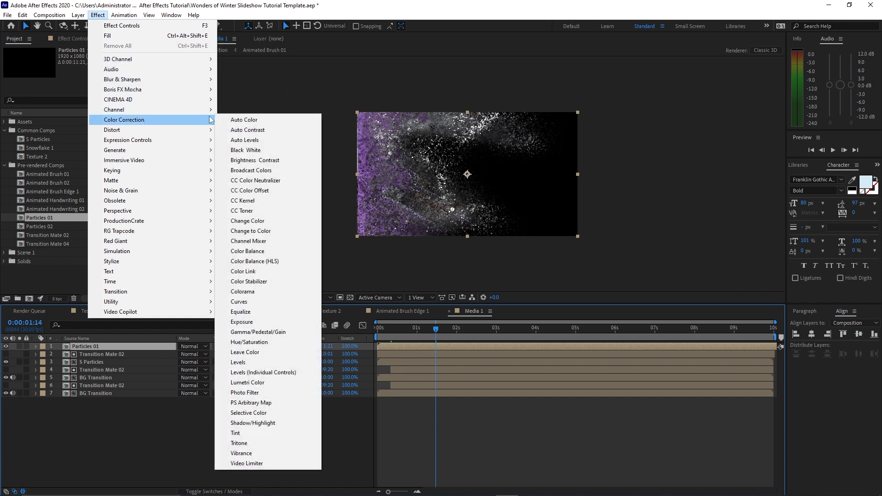
{"action": "left_click", "coordinate": [250, 442]}
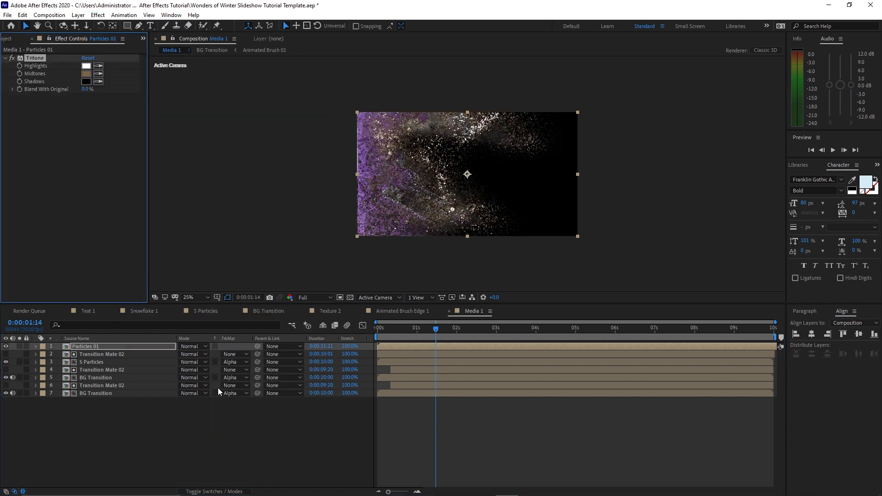
Set the Tritone Midtones color of Particles 01 to 39388A.
{"action": "left_click", "coordinate": [86, 73]}
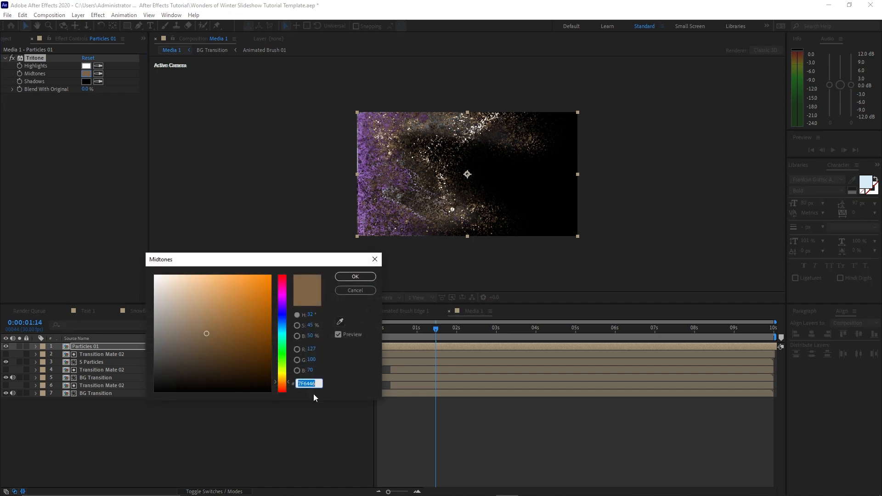
{"action": "type", "text": "3"}
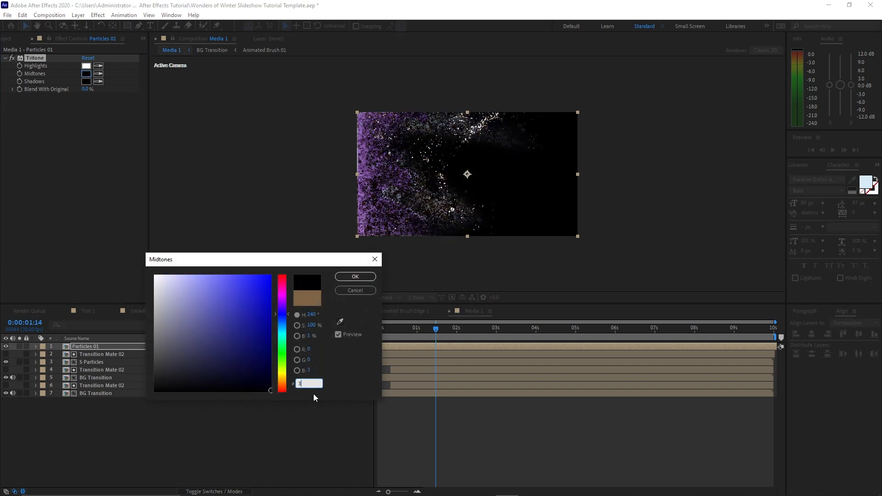
{"action": "type", "text": "9388"}
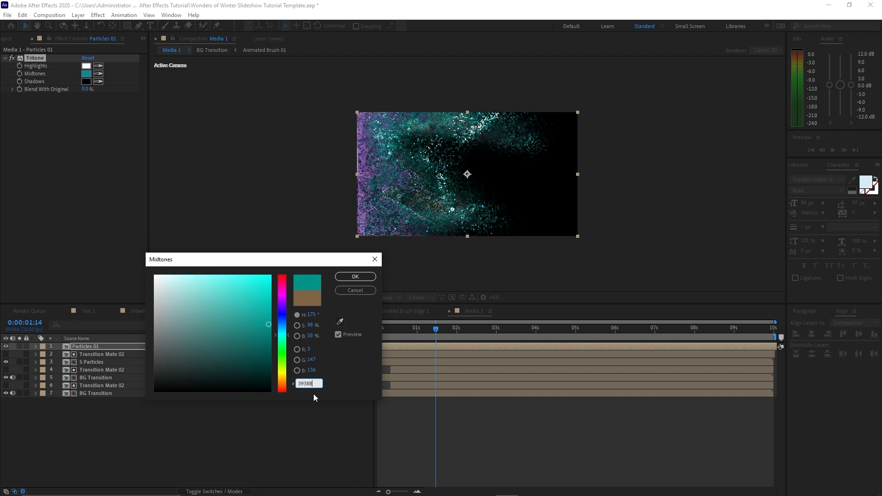
{"action": "type", "text": "A"}
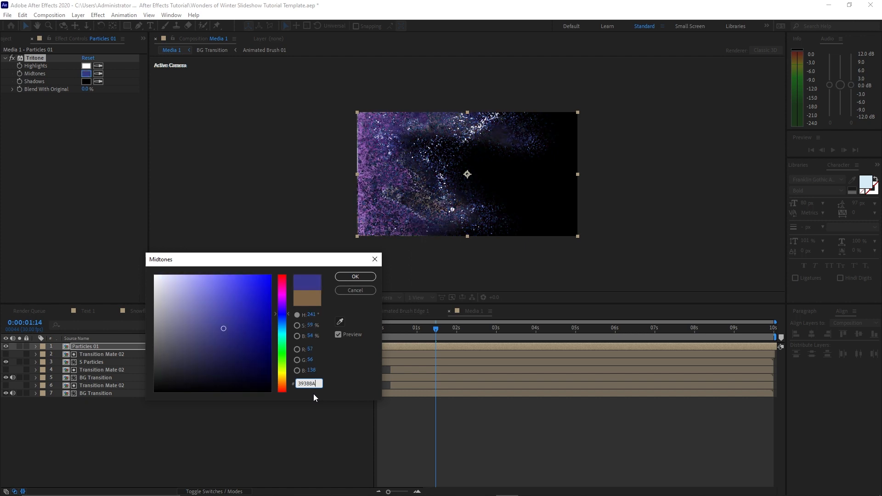
{"action": "left_click", "coordinate": [354, 277]}
Set the Tritone Shadows color of Particles 01 to 3B254C.
{"action": "left_click", "coordinate": [83, 82]}
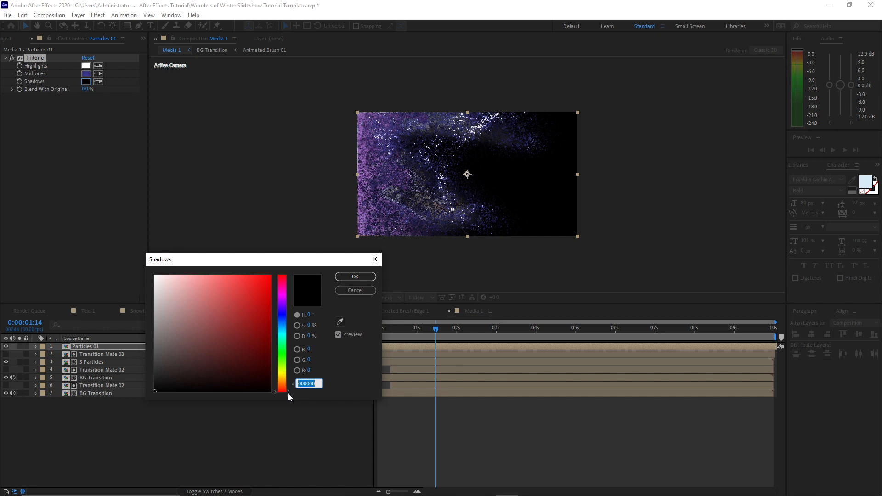
{"action": "type", "text": "3"}
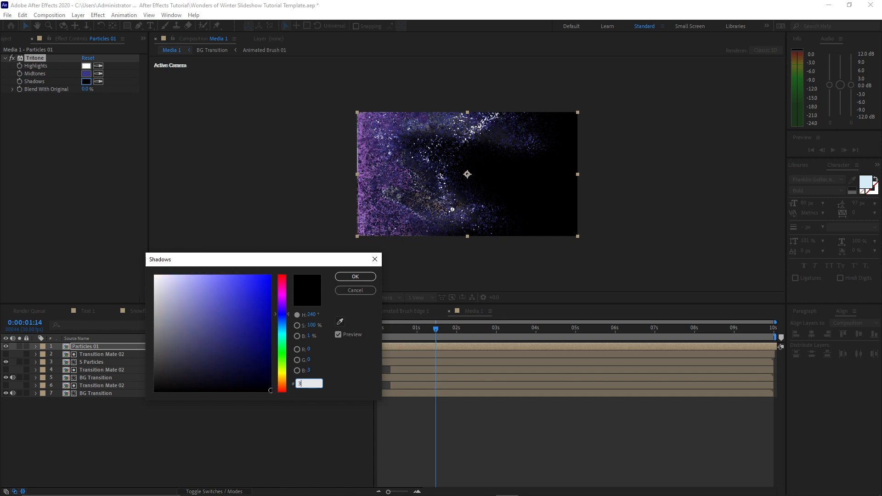
{"action": "type", "text": "B254C"}
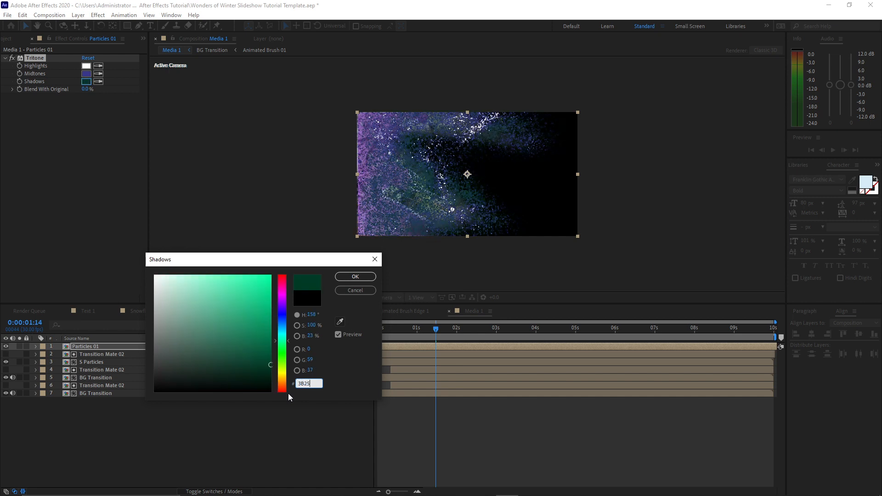
{"action": "left_click", "coordinate": [355, 276]}
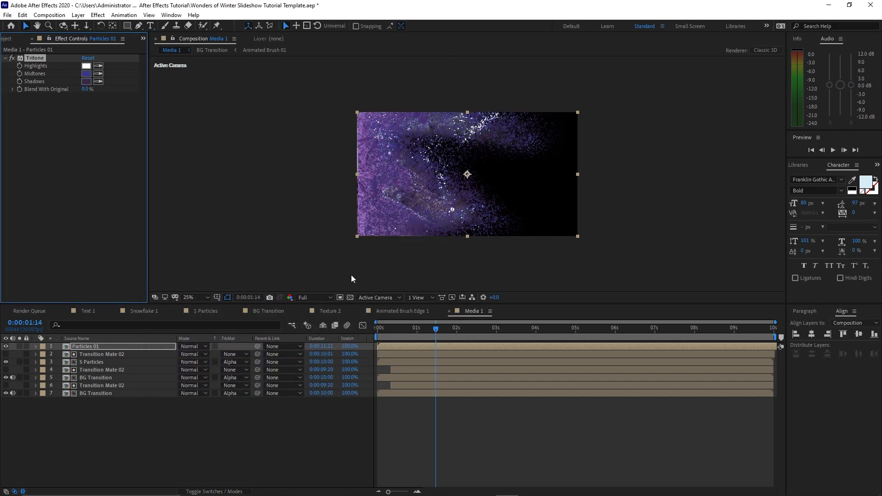
Duplicate the full-length Transition Mate 02 layer, place the copy above Particles 01 and make it visible.
{"action": "left_click", "coordinate": [127, 355]}
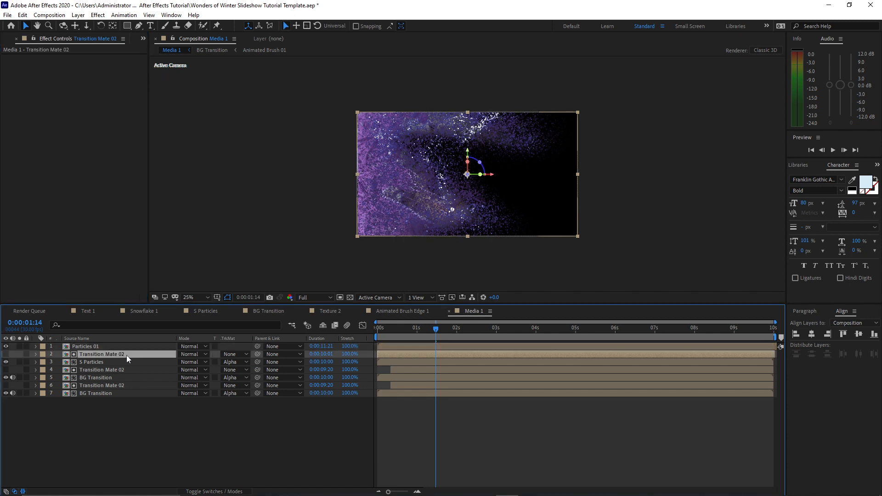
{"action": "key", "text": "ctrl+d"}
{"action": "left_click_drag", "start_coordinate": [122, 355], "coordinate": [119, 345]}
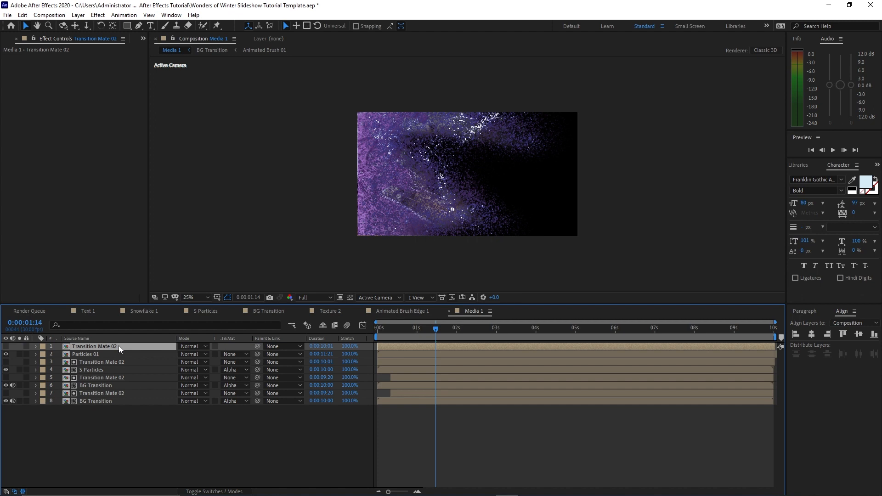
{"action": "left_click", "coordinate": [6, 347]}
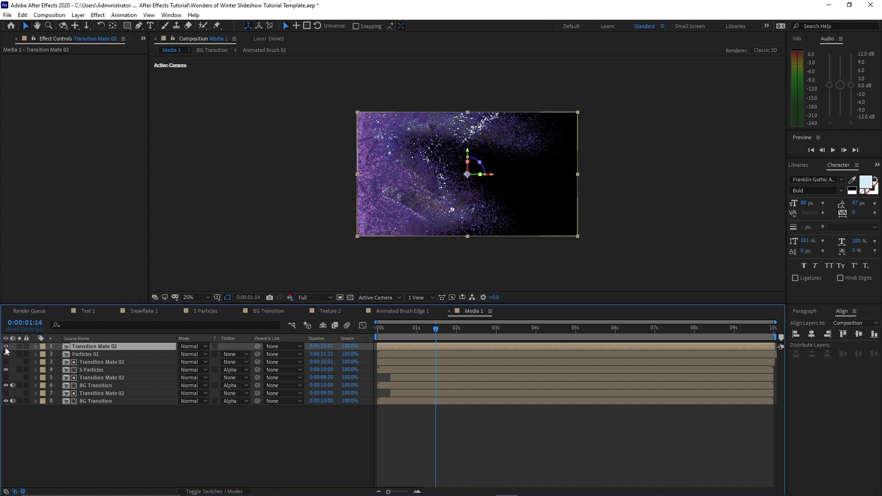
Duplicate Particles 01 above the top Transition Mate 02 layer and set that layer's track matte to Luma Inverted Matte "Particles 01".
{"action": "left_click", "coordinate": [89, 354]}
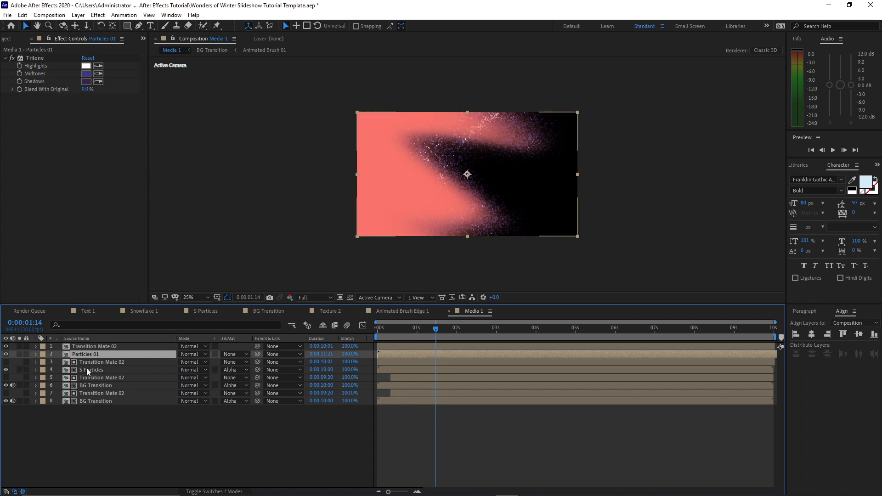
{"action": "key", "text": "ctrl+d"}
{"action": "left_click_drag", "start_coordinate": [87, 355], "coordinate": [87, 346]}
{"action": "left_click", "coordinate": [237, 354]}
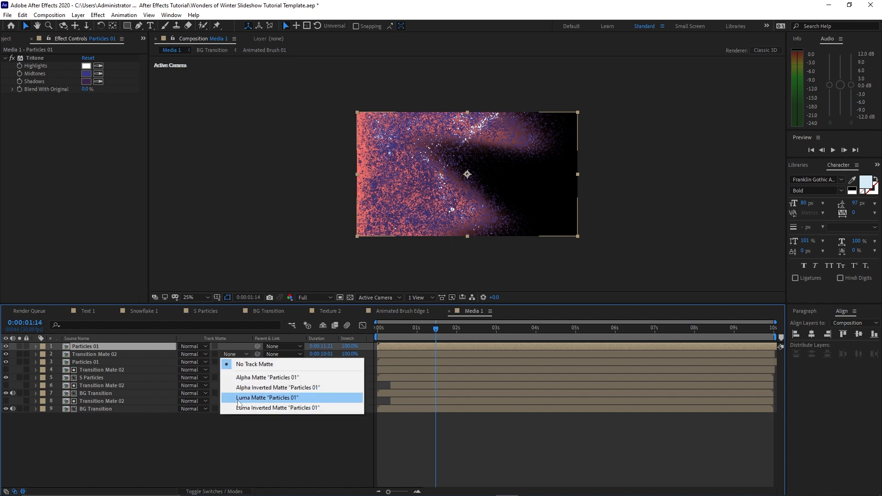
{"action": "left_click", "coordinate": [240, 407]}
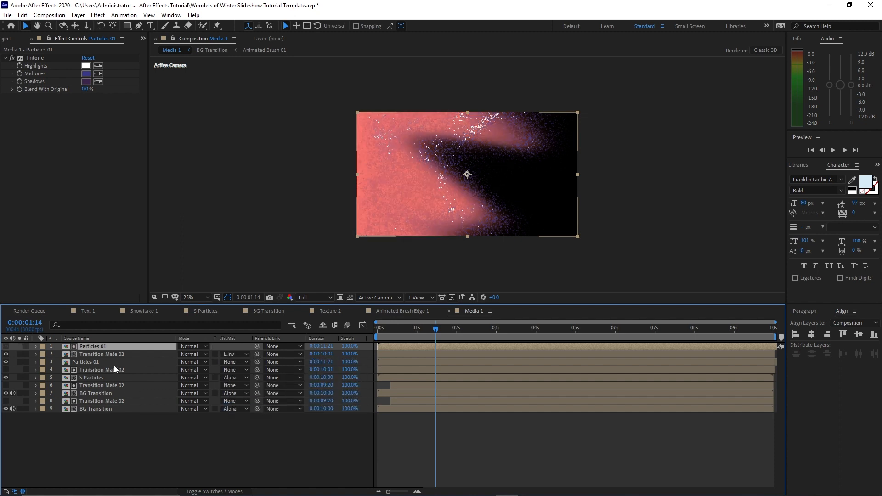
Apply the Tint effect to the matted Transition Mate 02 layer and map white to black.
{"action": "left_click", "coordinate": [111, 354]}
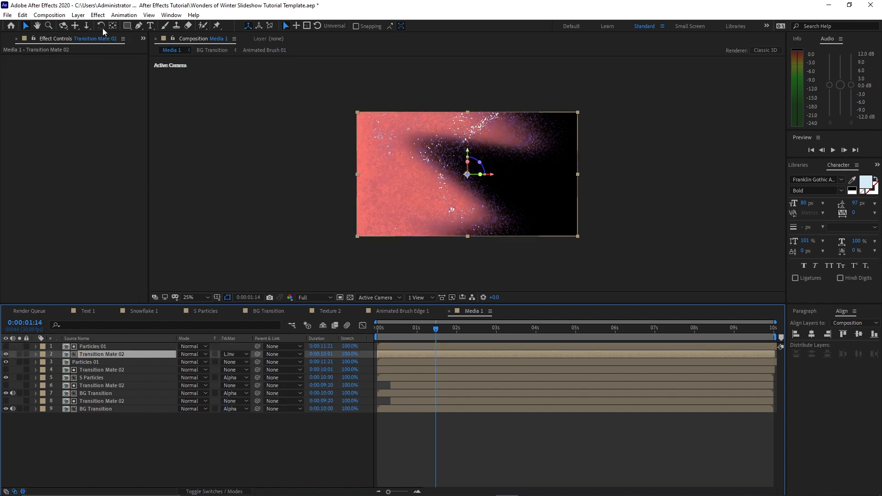
{"action": "left_click", "coordinate": [97, 15]}
{"action": "mouse_move", "coordinate": [163, 123]}
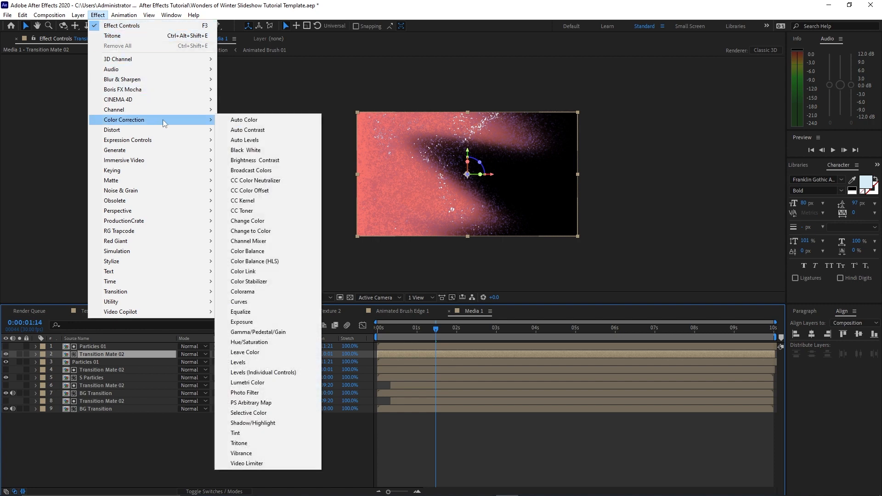
{"action": "left_click", "coordinate": [246, 434]}
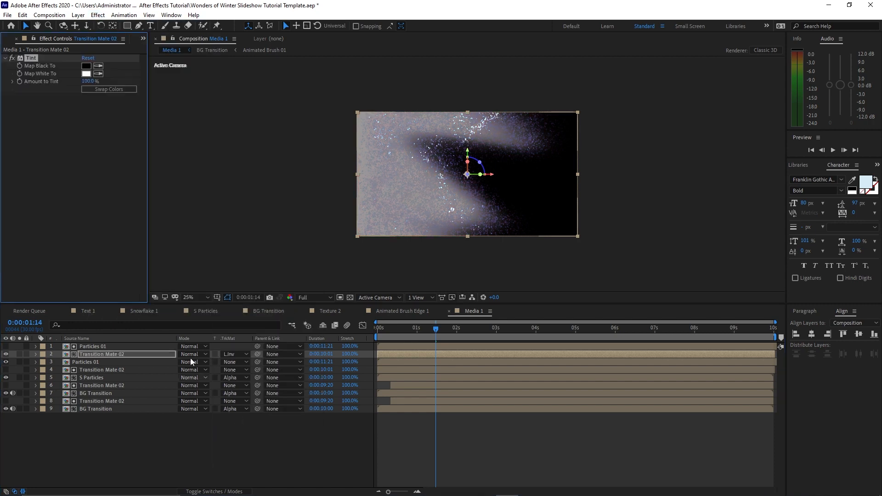
{"action": "left_click", "coordinate": [99, 73]}
{"action": "left_click", "coordinate": [88, 67]}
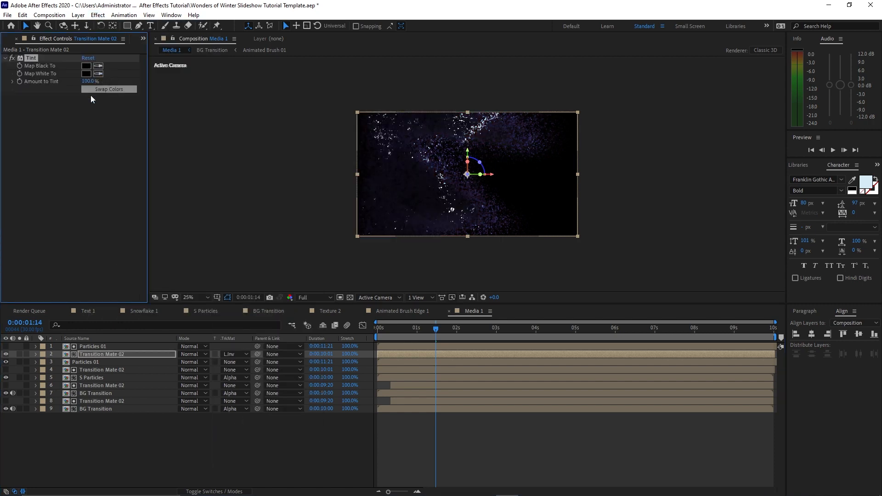
{"action": "left_click", "coordinate": [297, 419]}
Move the top Particles 01 and Transition Mate 02 layers together so they start at 0:00:07:00.
{"action": "left_click_drag", "start_coordinate": [436, 329], "coordinate": [655, 334]}
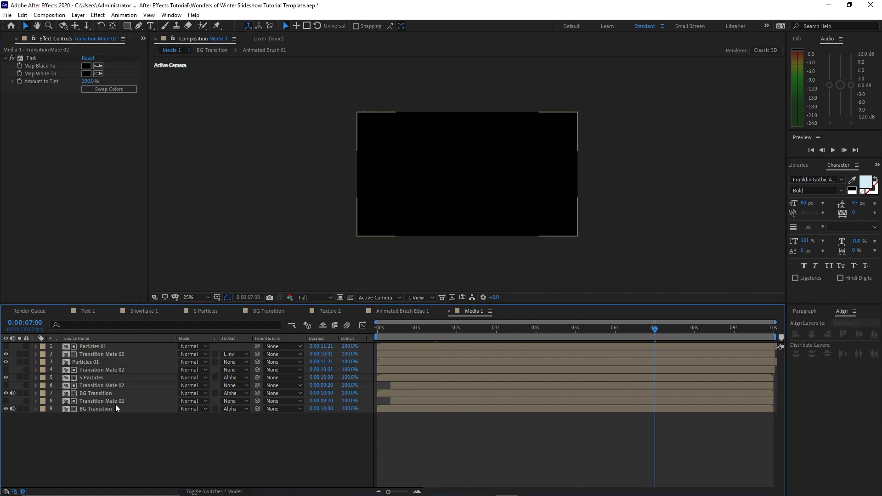
{"action": "left_click", "coordinate": [56, 346]}
{"action": "left_click", "coordinate": [72, 355], "text": "shift"}
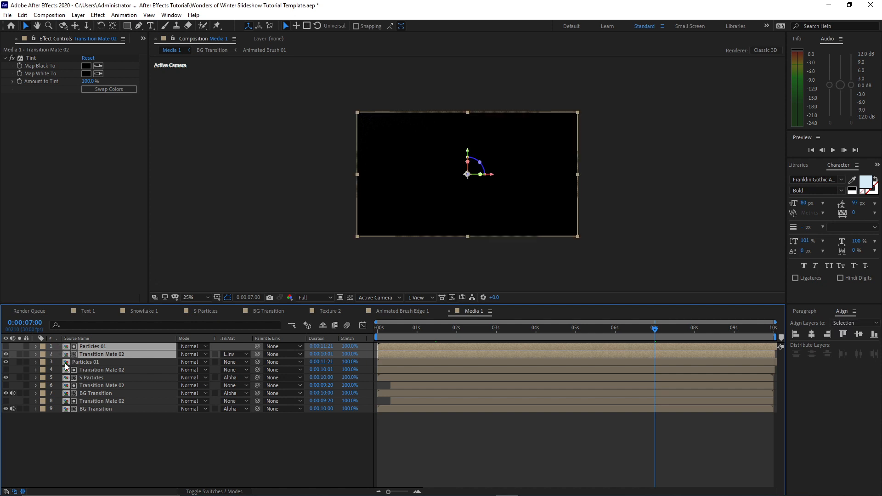
{"action": "key", "text": "bracketleft"}
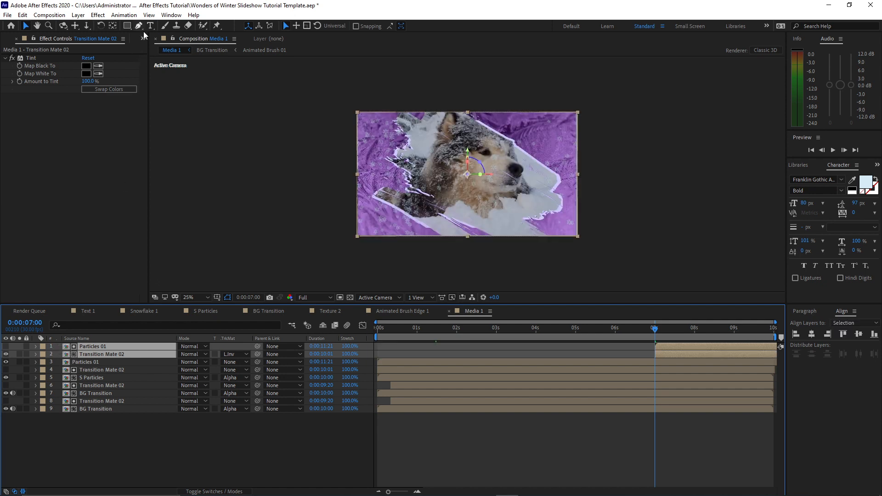
Add the Text 1 composition from the Scene 1 folder as the top layer, starting at 0:00:02:20.
{"action": "key", "text": "ctrl+0"}
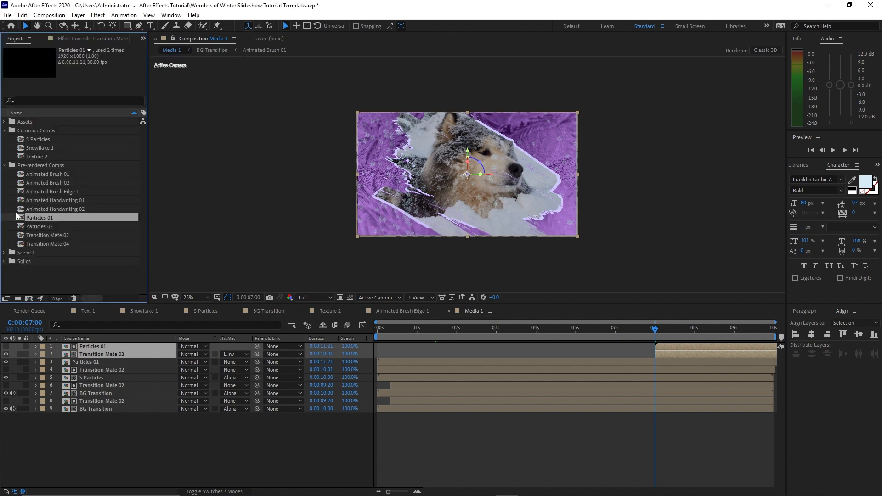
{"action": "left_click", "coordinate": [4, 253]}
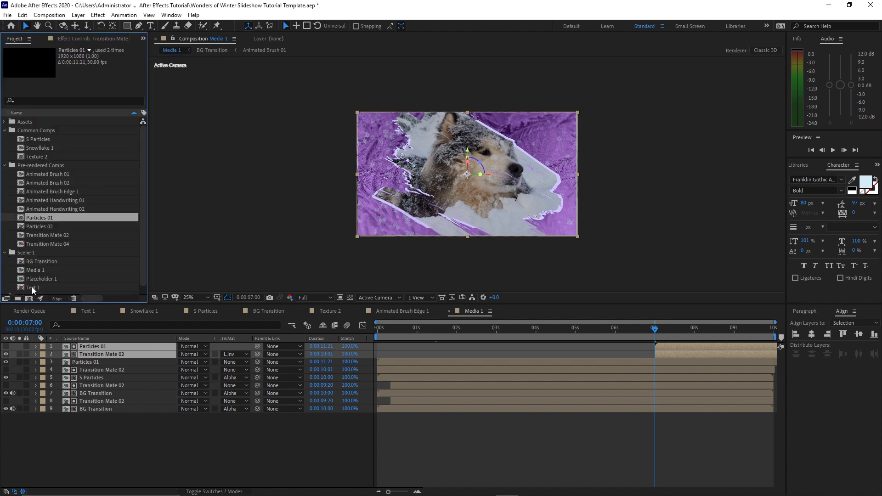
{"action": "left_click_drag", "start_coordinate": [32, 288], "coordinate": [57, 344]}
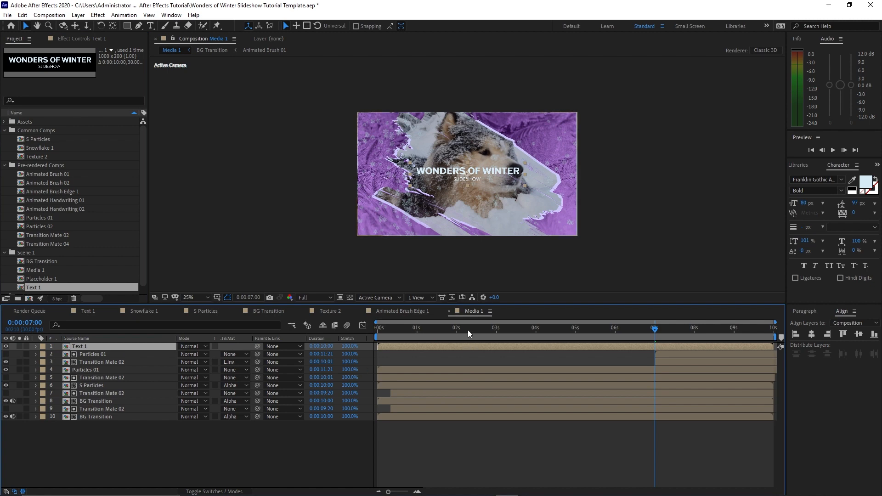
{"action": "left_click_drag", "start_coordinate": [468, 330], "coordinate": [484, 341]}
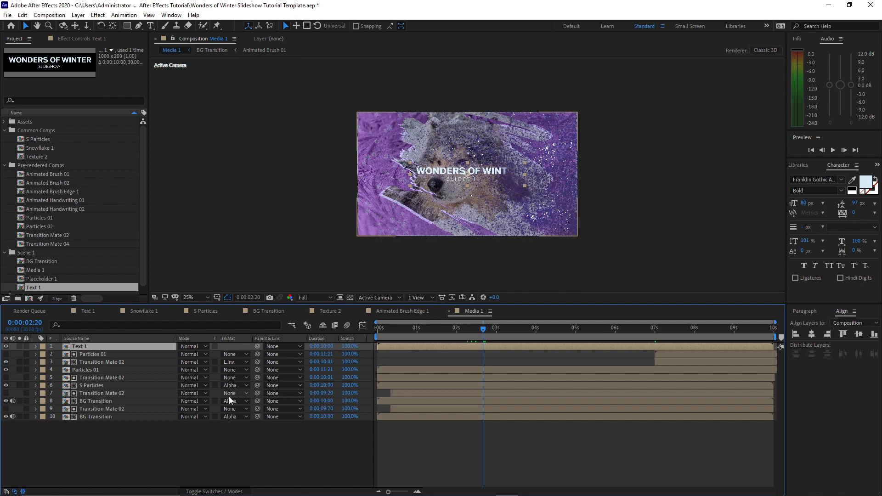
{"action": "key", "text": "bracketleft"}
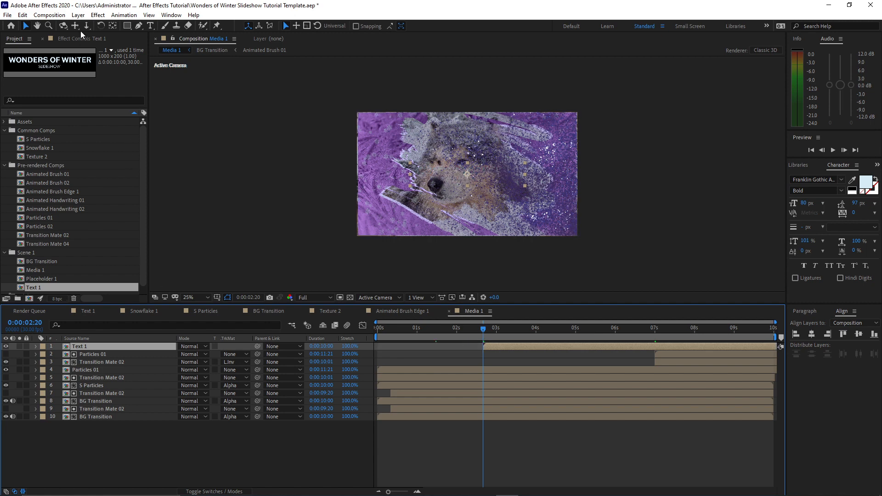
Create a white solid above Text 1 with its default settings and start it at 0:00:02:20.
{"action": "left_click", "coordinate": [78, 15]}
{"action": "mouse_move", "coordinate": [113, 28]}
{"action": "left_click", "coordinate": [232, 36]}
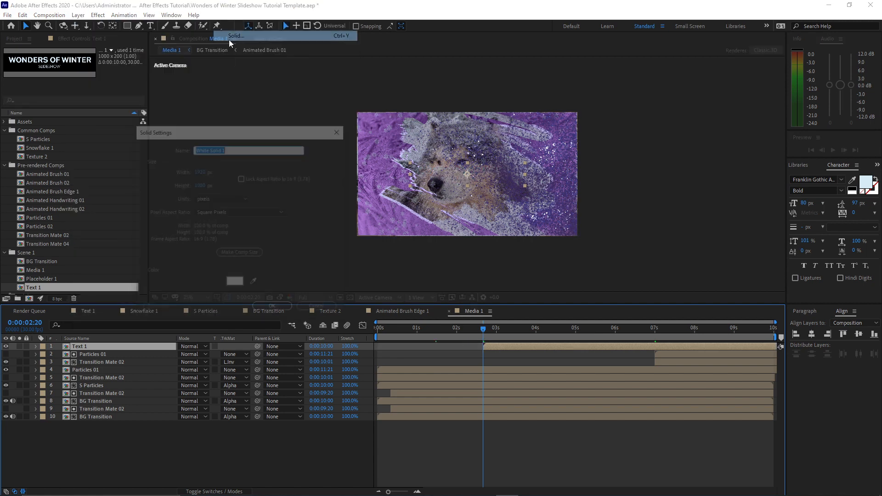
{"action": "left_click", "coordinate": [272, 309]}
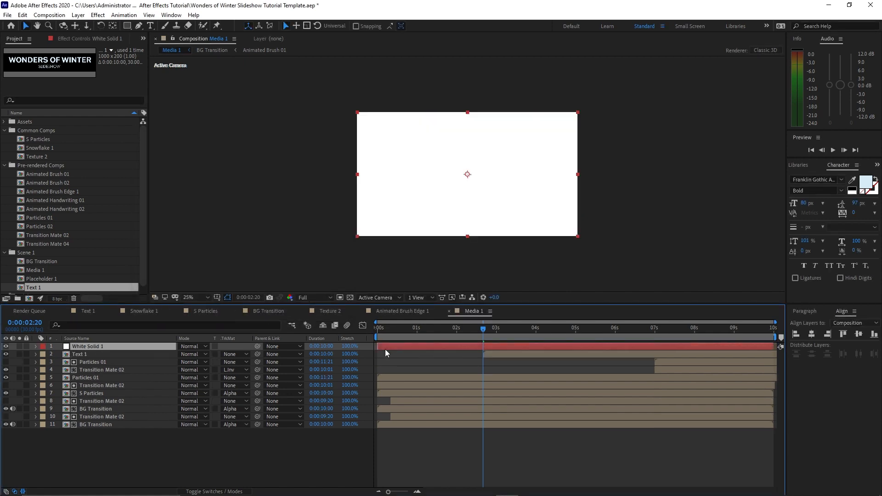
{"action": "key", "text": "bracketleft"}
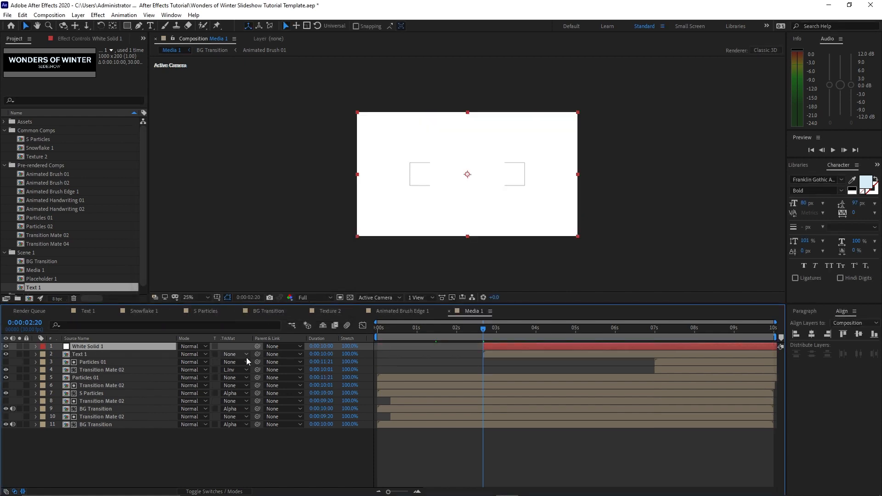
Set the Text 1 layer's track matte to Alpha using White Solid 1 and check the reveal at 0:00:03:24.
{"action": "left_click", "coordinate": [243, 355]}
{"action": "left_click", "coordinate": [245, 378]}
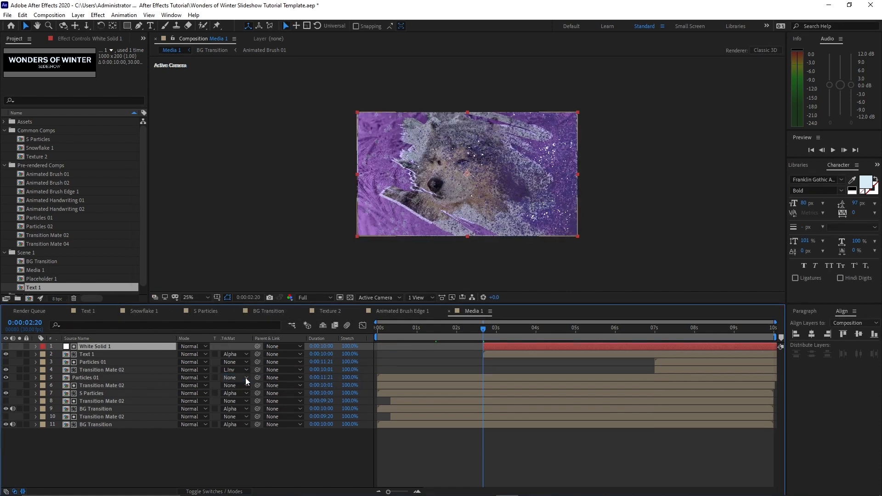
{"action": "left_click_drag", "start_coordinate": [483, 329], "coordinate": [528, 336]}
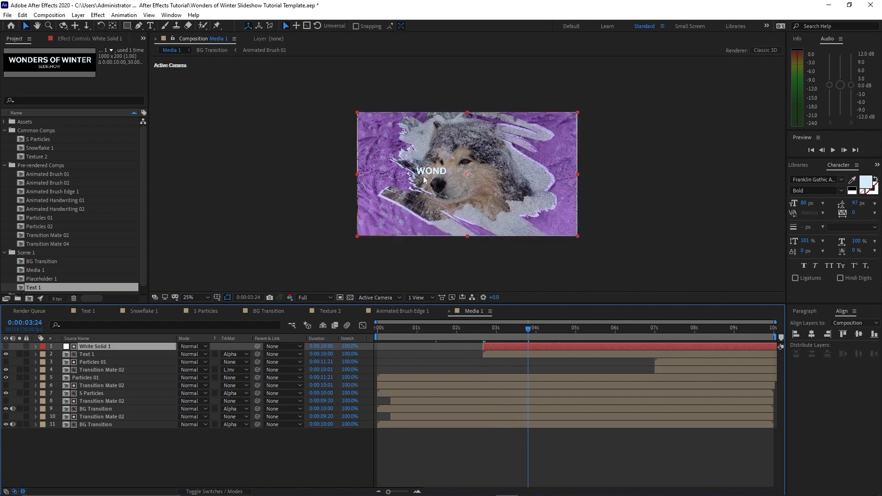
Apply the Tint color correction effect to the Text 1 layer.
{"action": "left_click", "coordinate": [117, 355]}
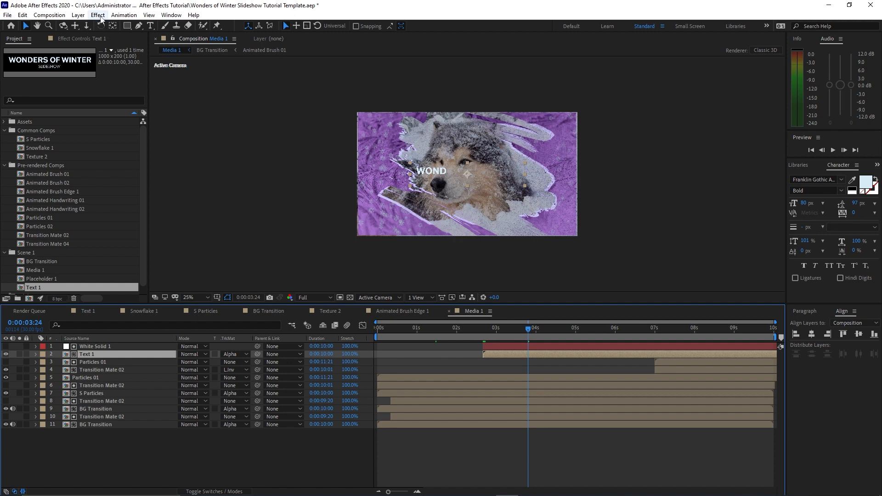
{"action": "left_click", "coordinate": [98, 15]}
{"action": "mouse_move", "coordinate": [198, 120]}
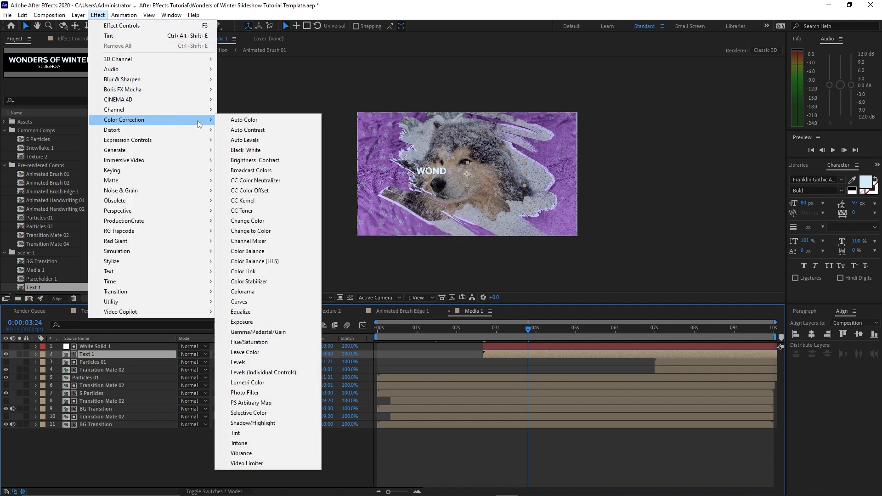
{"action": "left_click", "coordinate": [251, 434]}
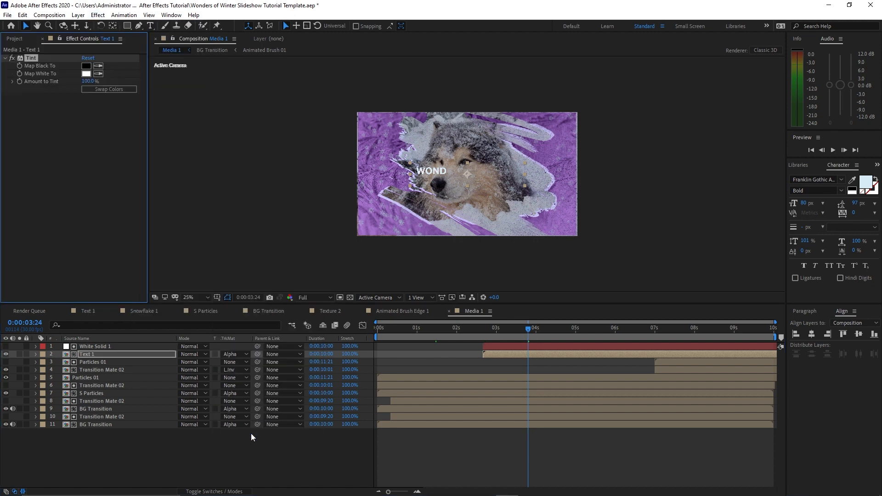
Set the Text 1 tint's Map White To color to 3B254C and check the title at 0:00:05:12.
{"action": "left_click", "coordinate": [86, 74]}
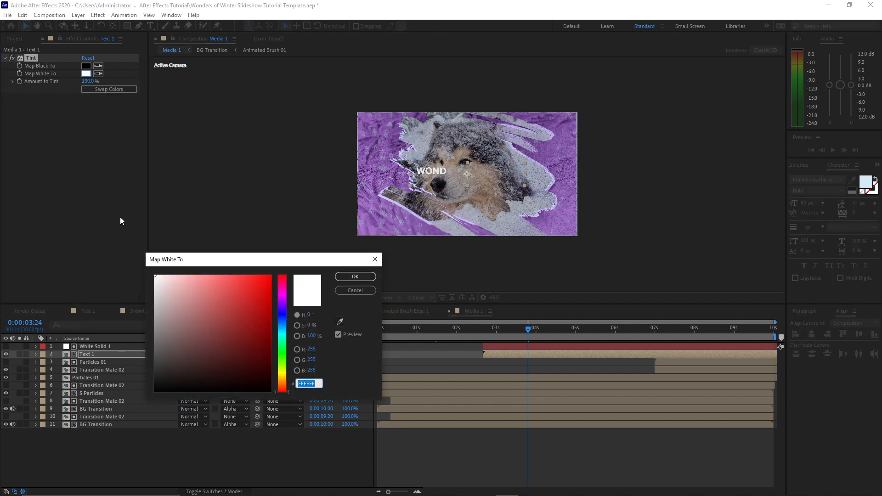
{"action": "type", "text": "3B25"}
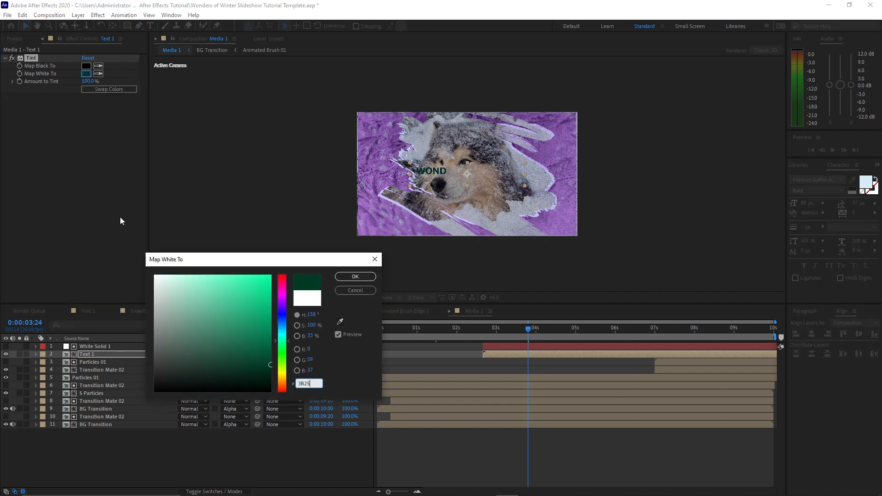
{"action": "type", "text": "4C"}
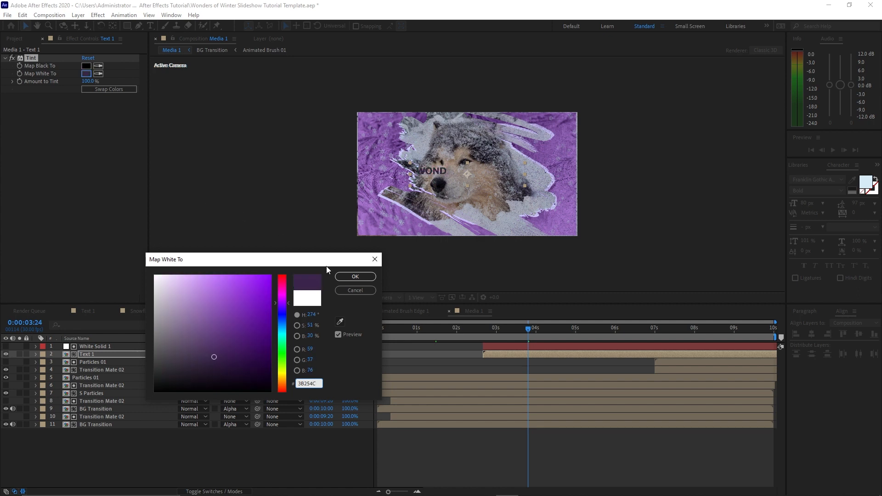
{"action": "left_click", "coordinate": [341, 274]}
{"action": "left_click_drag", "start_coordinate": [523, 332], "coordinate": [664, 335]}
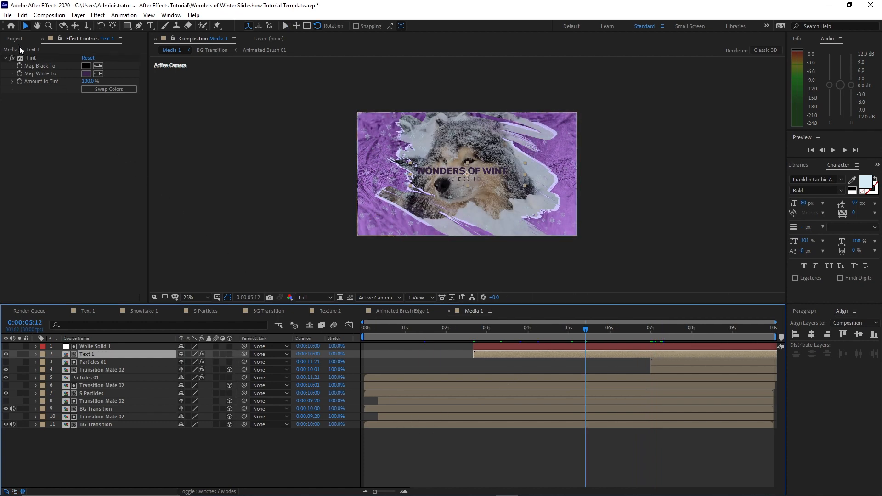
Add Animated Handwriting 01 as the top layer of Media 1 and apply the Tint effect to it.
{"action": "left_click", "coordinate": [15, 39]}
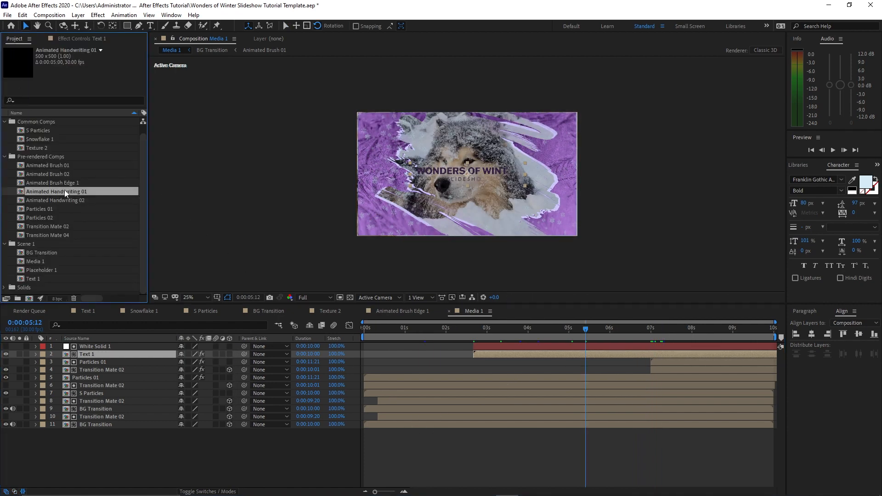
{"action": "left_click_drag", "start_coordinate": [64, 193], "coordinate": [93, 345]}
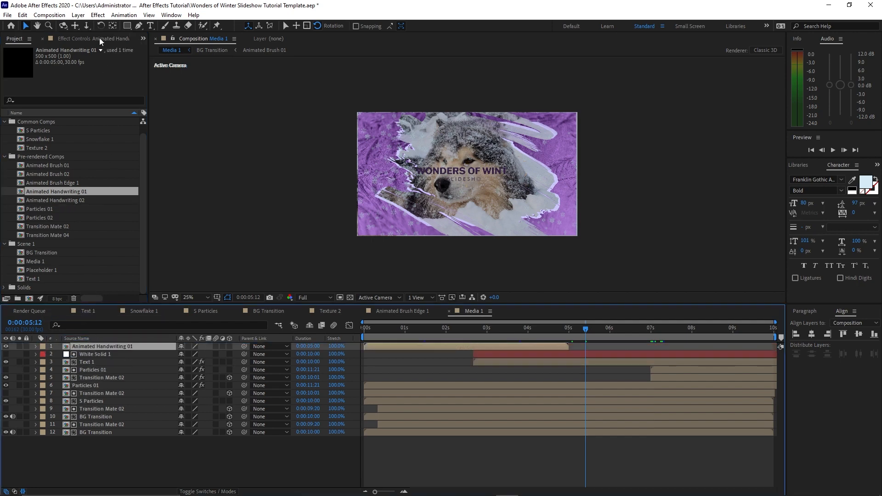
{"action": "left_click", "coordinate": [98, 15]}
{"action": "mouse_move", "coordinate": [138, 120]}
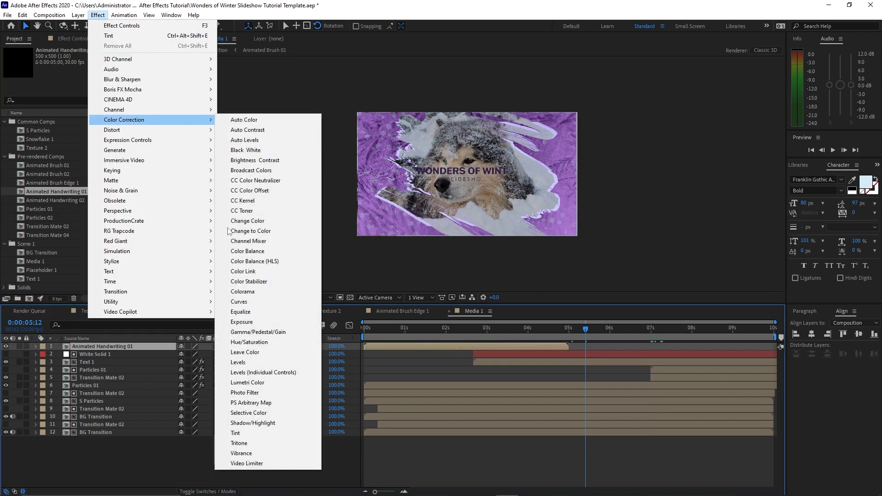
{"action": "left_click", "coordinate": [236, 433]}
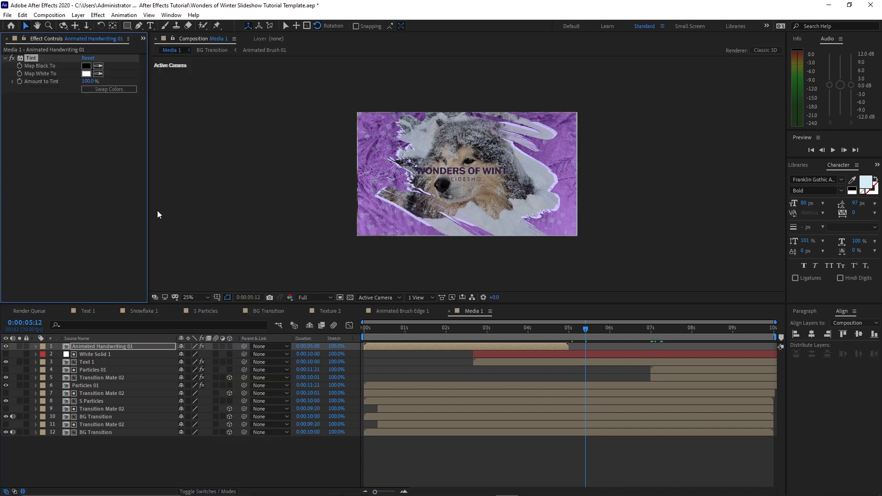
Set the handwriting tint's Map White To color to 352245 and sample that same color for Map Black To.
{"action": "left_click", "coordinate": [86, 74]}
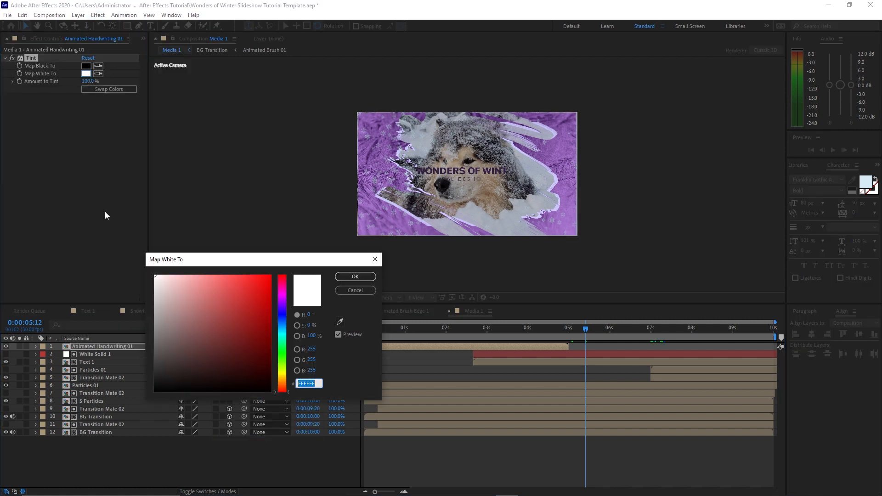
{"action": "type", "text": "3522"}
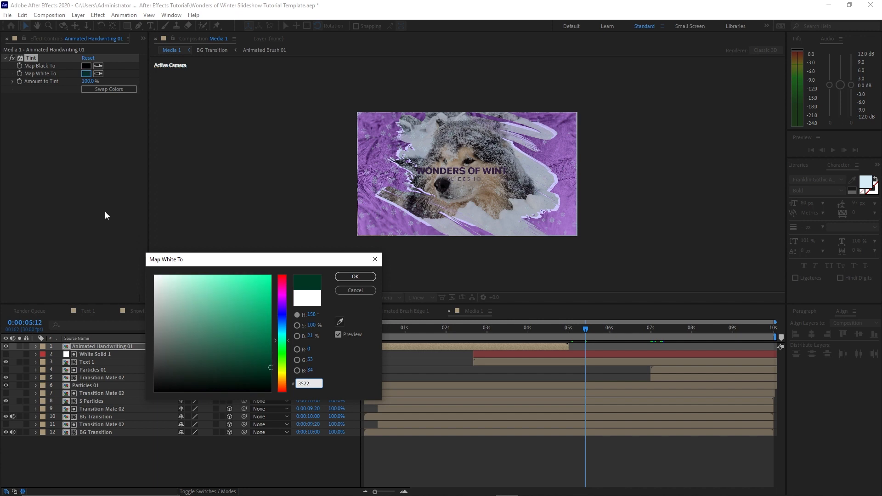
{"action": "type", "text": "45"}
{"action": "left_click", "coordinate": [362, 279]}
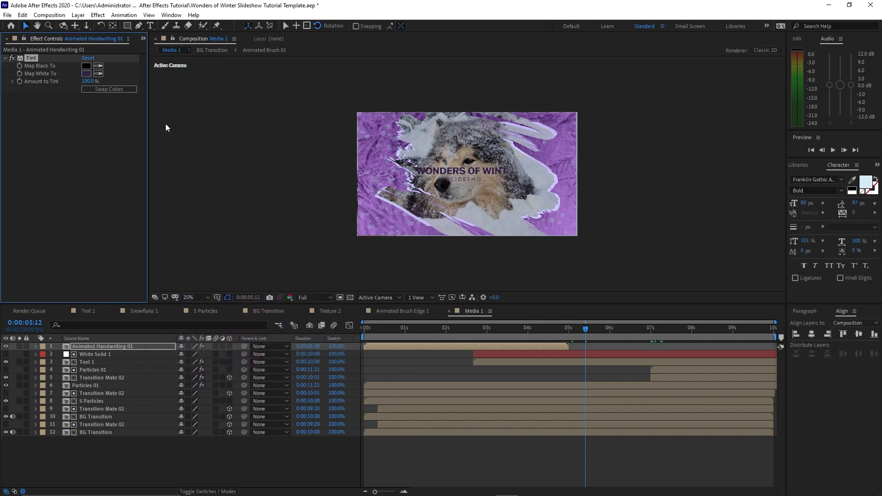
{"action": "left_click", "coordinate": [99, 67]}
{"action": "left_click", "coordinate": [88, 74]}
Shift the Animated Handwriting 01 layer so that it starts at 0:00:03:07.
{"action": "left_click", "coordinate": [134, 346]}
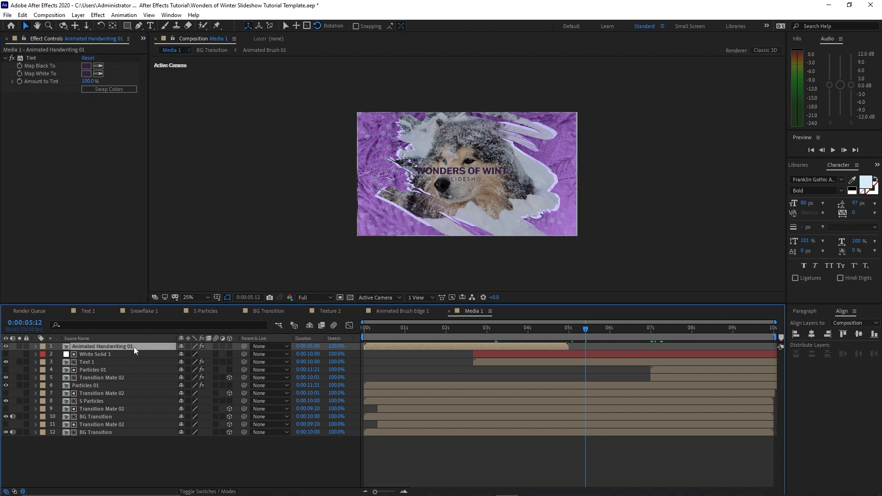
{"action": "left_click", "coordinate": [498, 328]}
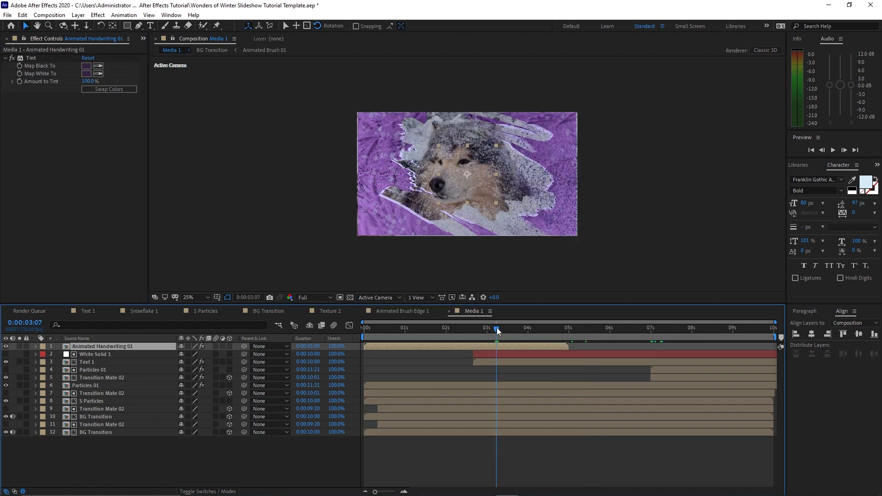
{"action": "left_click_drag", "start_coordinate": [495, 329], "coordinate": [497, 338]}
{"action": "key", "text": "bracketleft"}
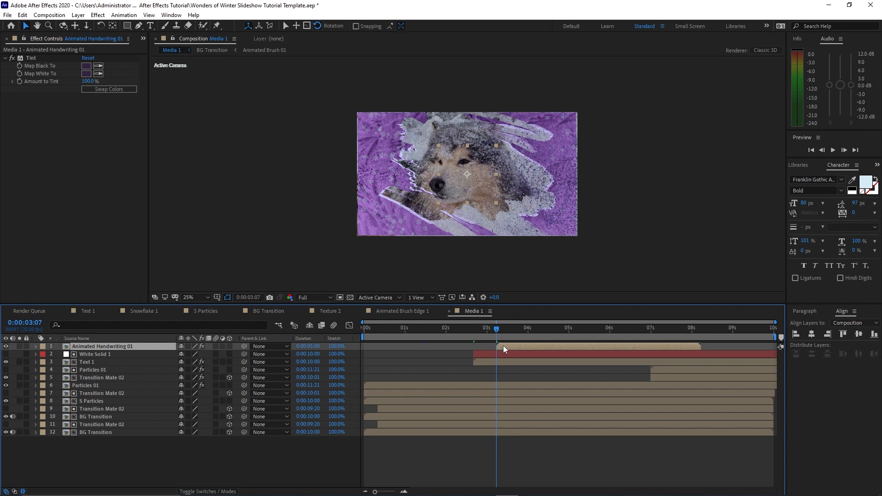
Enable time remapping on Animated Handwriting 01 and extend both the layer and its last remap keyframe to the composition's end.
{"action": "right_click", "coordinate": [504, 346]}
{"action": "mouse_move", "coordinate": [547, 134]}
{"action": "left_click", "coordinate": [623, 137]}
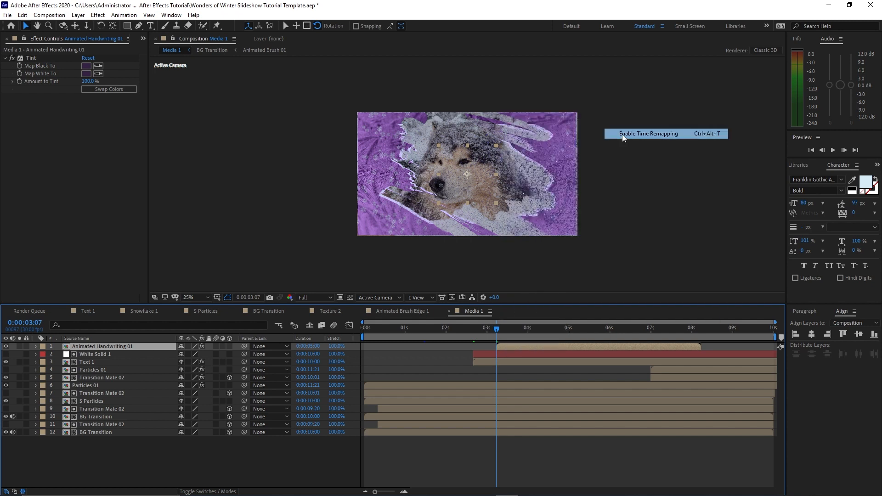
{"action": "left_click_drag", "start_coordinate": [705, 350], "coordinate": [774, 355]}
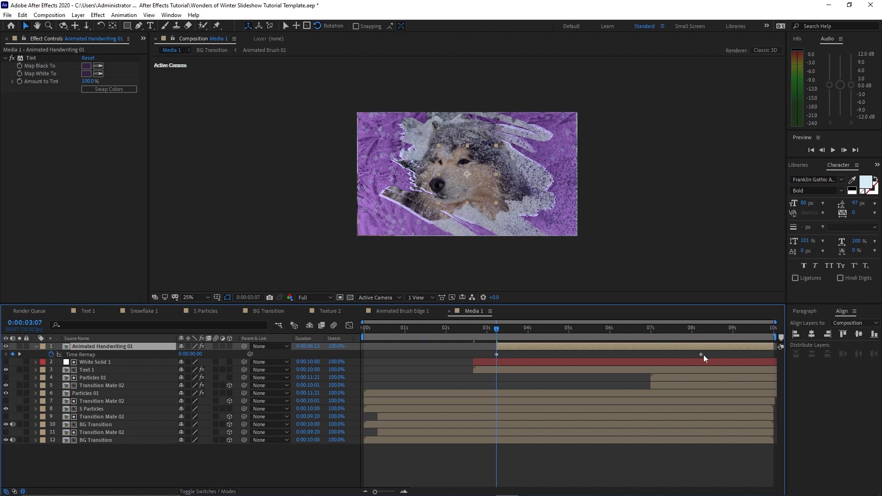
{"action": "left_click_drag", "start_coordinate": [702, 354], "coordinate": [772, 355]}
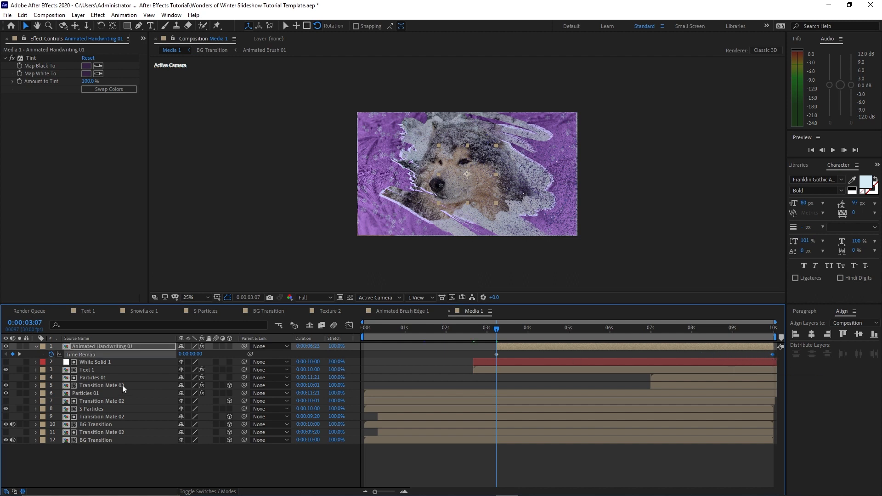
Move the Animated Handwriting 01 layer toward the image's upper left, to position 370, 394.
{"action": "left_click", "coordinate": [103, 347]}
{"action": "left_click", "coordinate": [37, 346]}
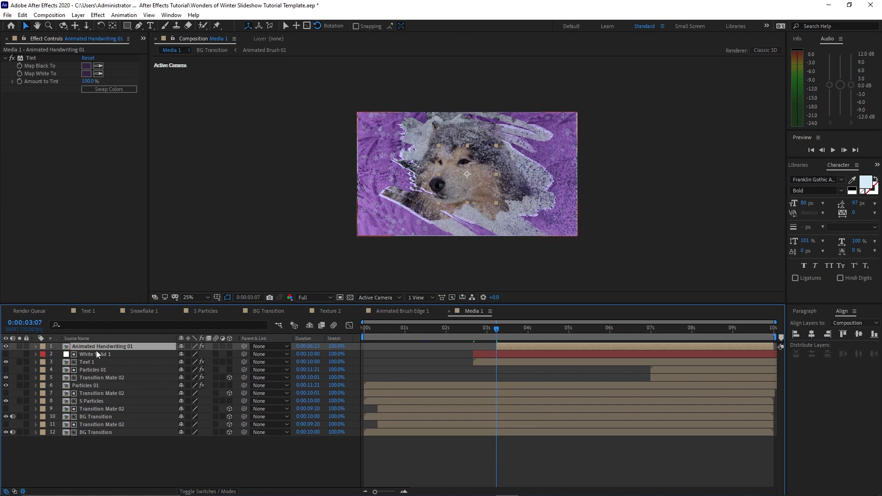
{"action": "key", "text": "p"}
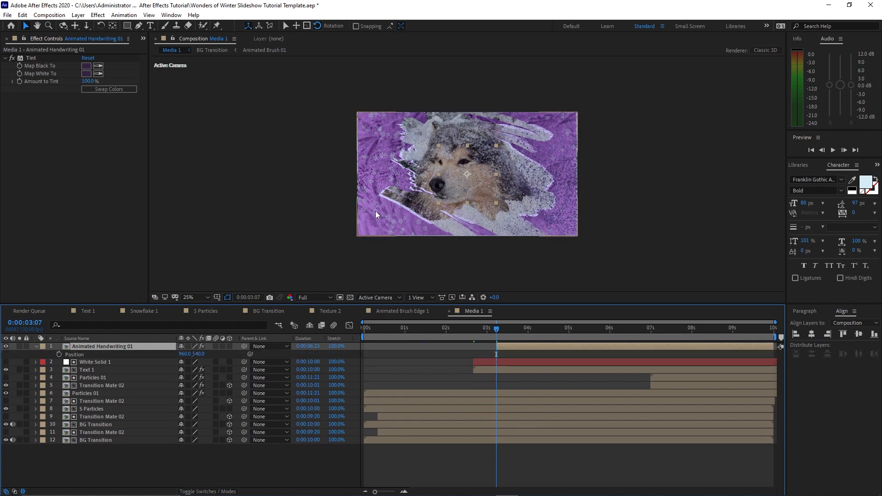
{"action": "scroll", "coordinate": [375, 210], "scroll_direction": "up", "scroll_amount": 2}
{"action": "left_click_drag", "start_coordinate": [460, 172], "coordinate": [331, 143]}
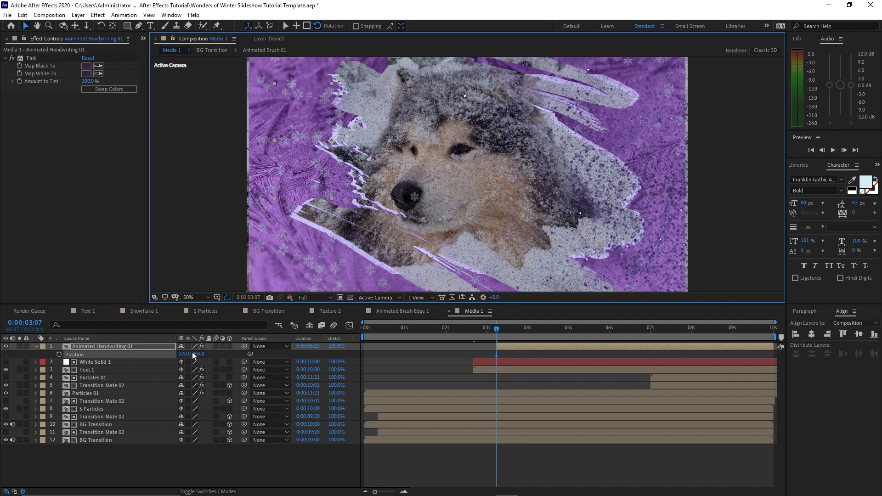
Apply a Drop Shadow to Animated Handwriting 01 with its distance set to 0, viewing the frame at 0:00:05:00.
{"action": "left_click_drag", "start_coordinate": [496, 328], "coordinate": [568, 328]}
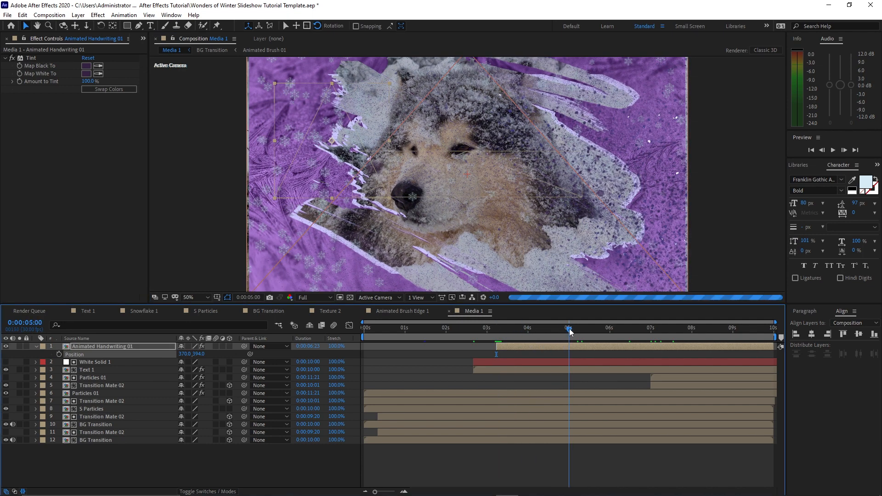
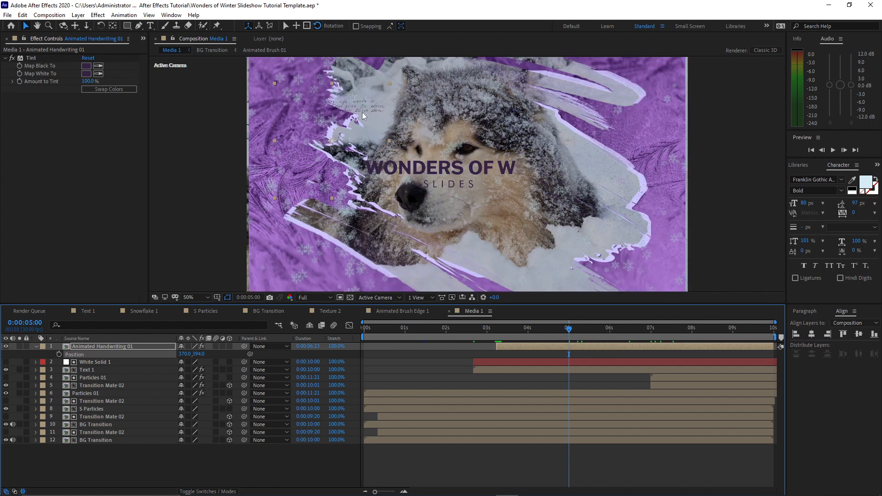
{"action": "left_click", "coordinate": [97, 15]}
{"action": "mouse_move", "coordinate": [102, 214]}
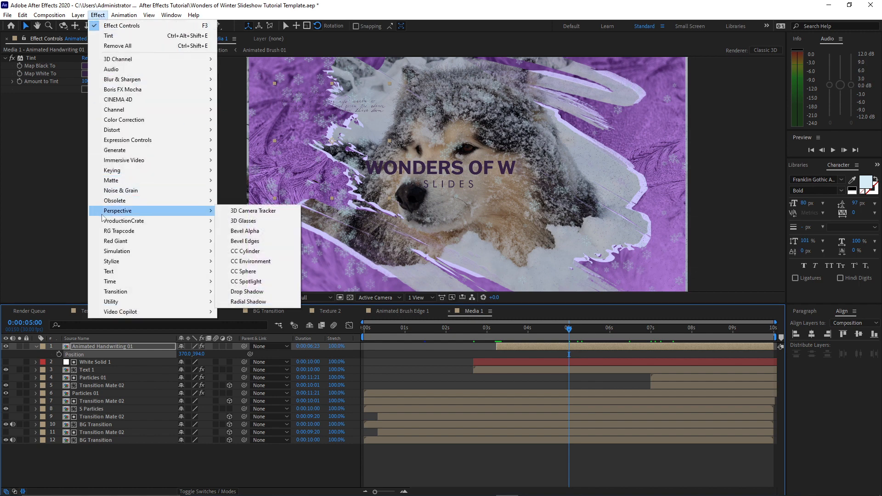
{"action": "left_click", "coordinate": [247, 291]}
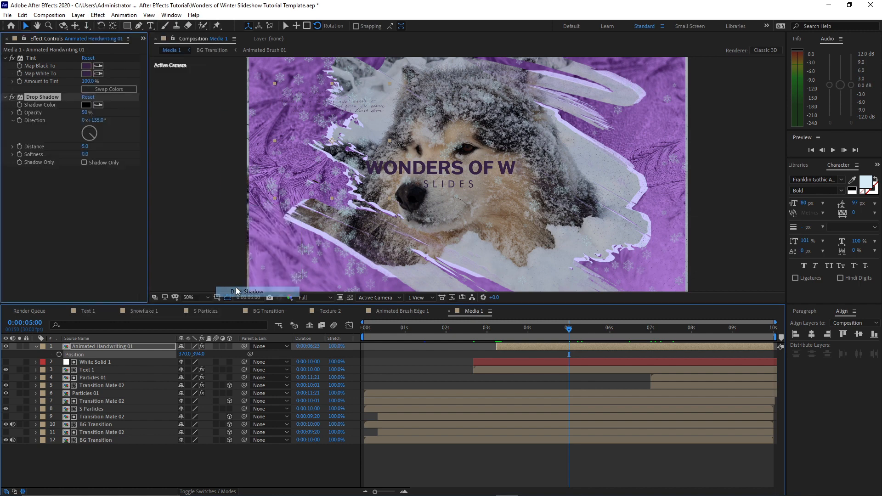
{"action": "left_click", "coordinate": [86, 148]}
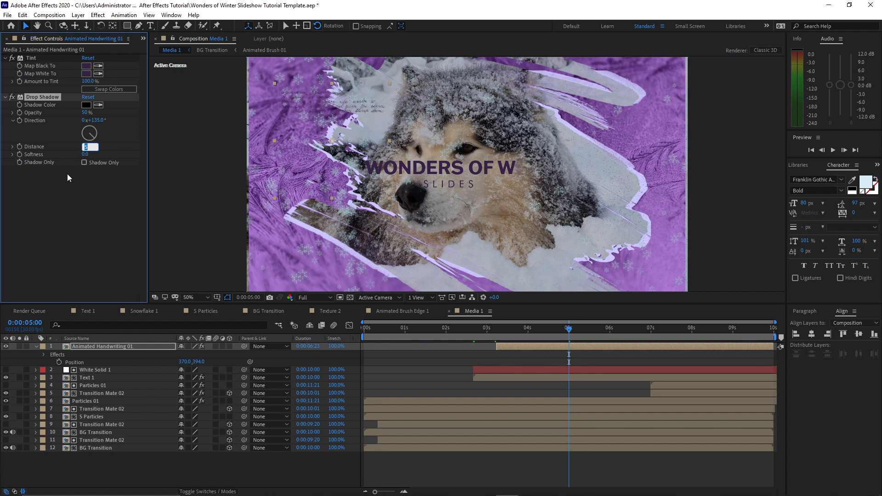
{"action": "type", "text": "0"}
{"action": "key", "text": "Return"}
Nudge Animated Handwriting 01 to position 400, 398 and make it a 3D layer.
{"action": "left_click_drag", "start_coordinate": [332, 143], "coordinate": [338, 144]}
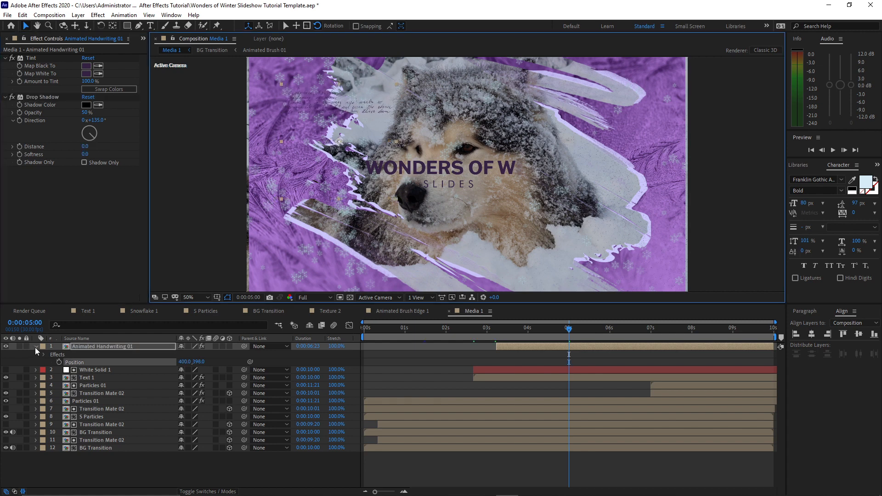
{"action": "left_click", "coordinate": [35, 346]}
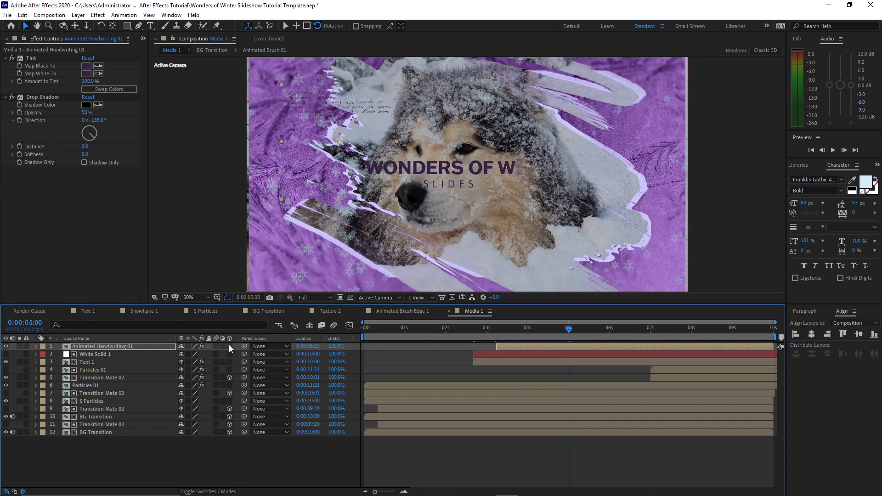
{"action": "left_click", "coordinate": [229, 347]}
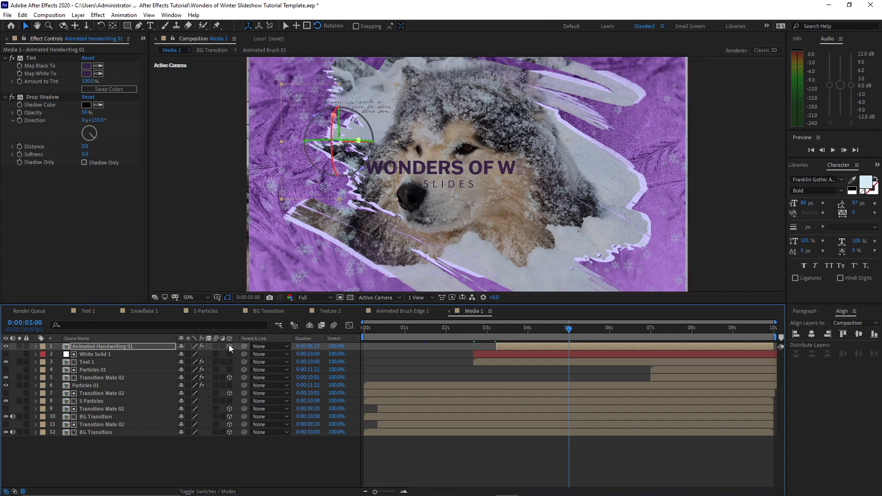
Duplicate the Animated Handwriting 01 layer and move the current time to 0:00:02:10.
{"action": "left_click", "coordinate": [98, 348]}
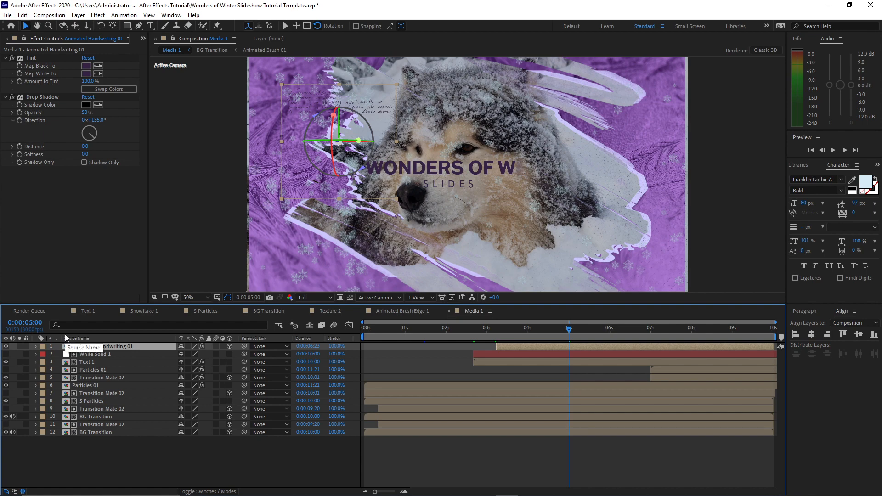
{"action": "key", "text": "ctrl+d"}
{"action": "left_click", "coordinate": [460, 329]}
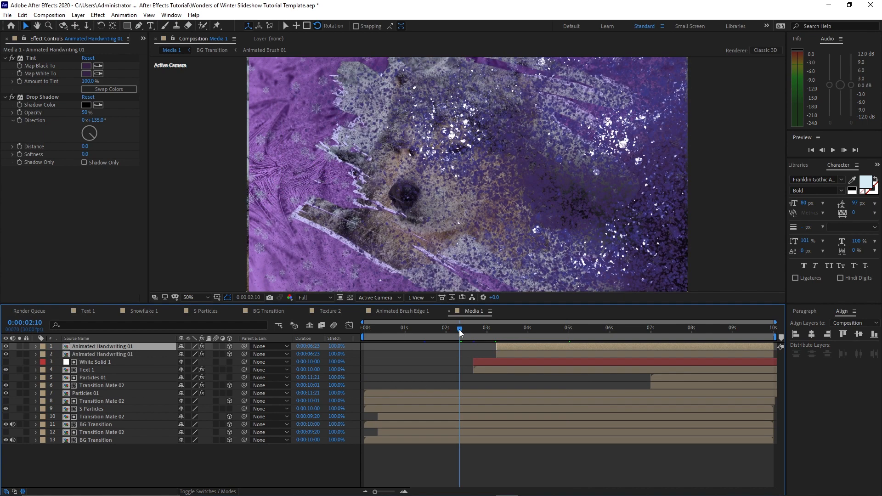
Start the duplicated Animated Handwriting 01 layer at 0:00:02:20, then use time remapping to stretch its animation to the composition's end.
{"action": "left_click_drag", "start_coordinate": [459, 329], "coordinate": [473, 335]}
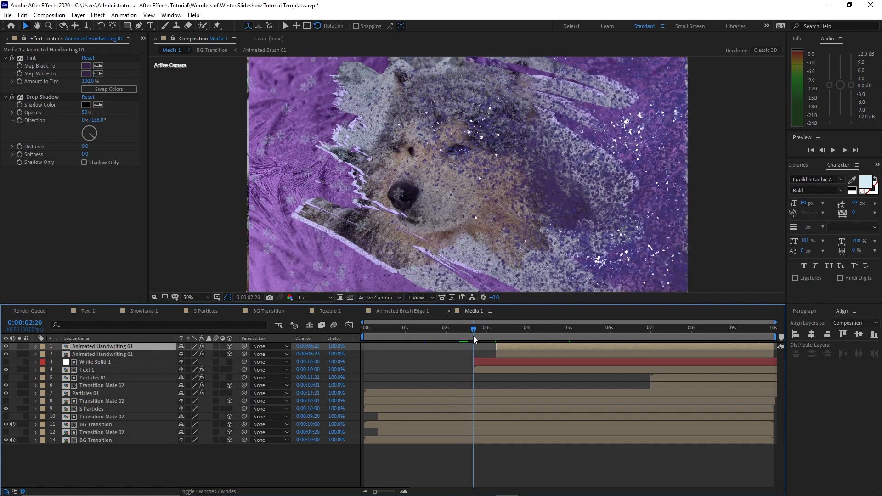
{"action": "key", "text": "bracketleft"}
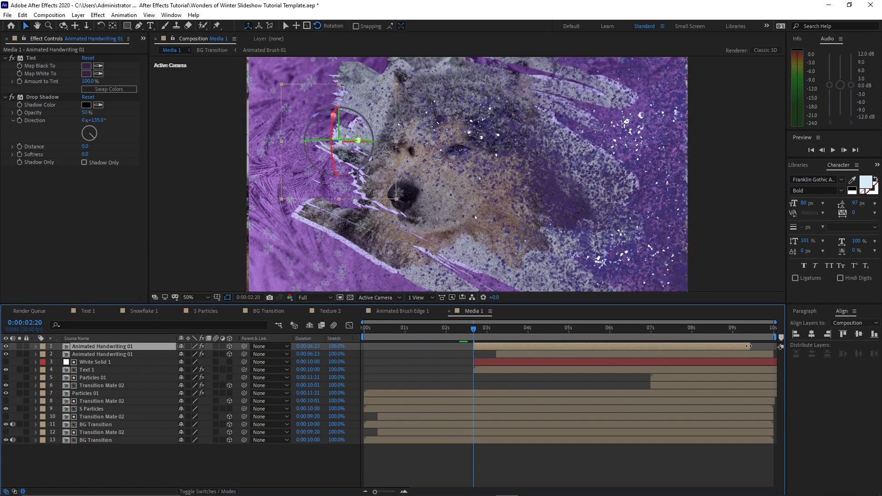
{"action": "left_click_drag", "start_coordinate": [748, 346], "coordinate": [771, 347]}
{"action": "key", "text": "ctrl+alt+t"}
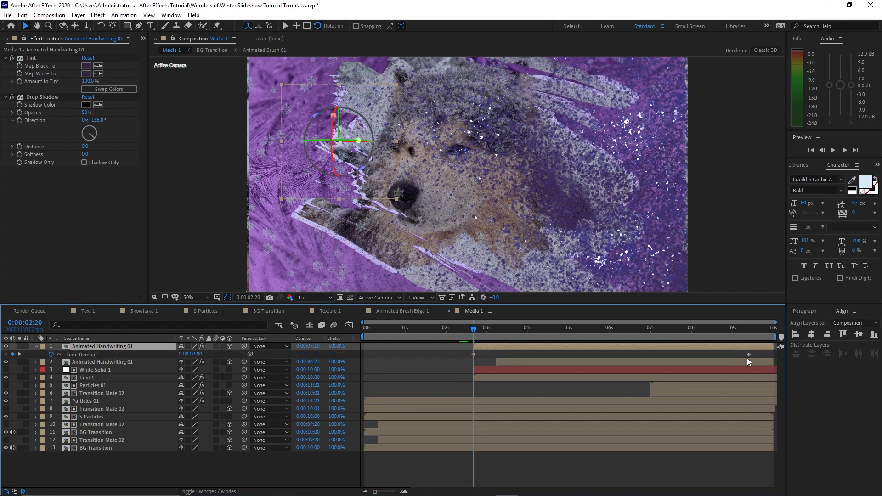
{"action": "left_click_drag", "start_coordinate": [748, 355], "coordinate": [772, 358]}
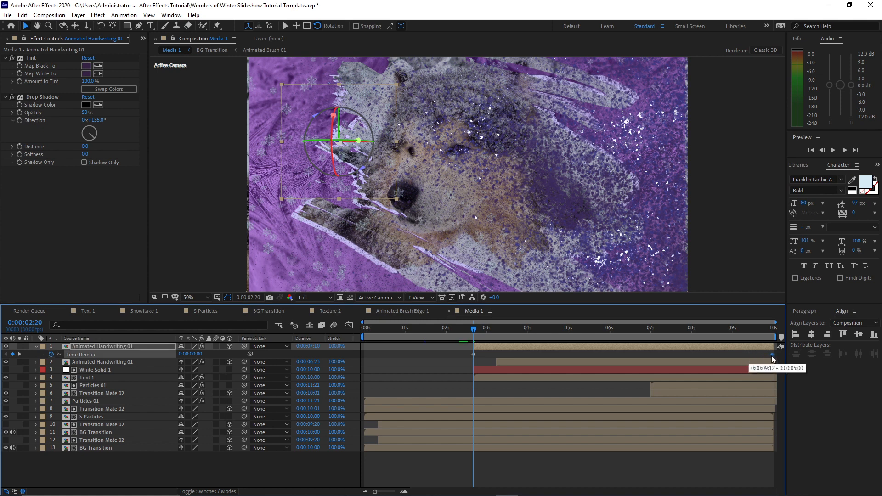
Switch the top Animated Handwriting 01 layer to 2D and move it to the image's lower-right corner.
{"action": "key", "text": "a"}
{"action": "key", "text": "a"}
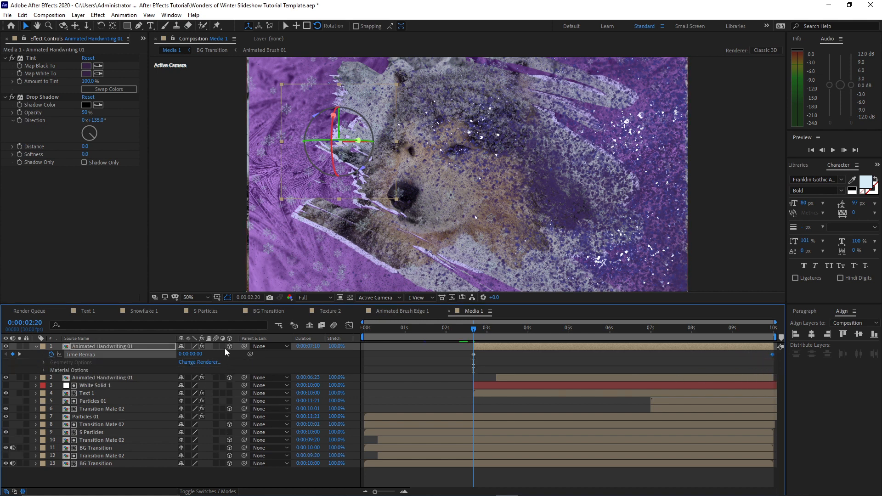
{"action": "left_click", "coordinate": [228, 346]}
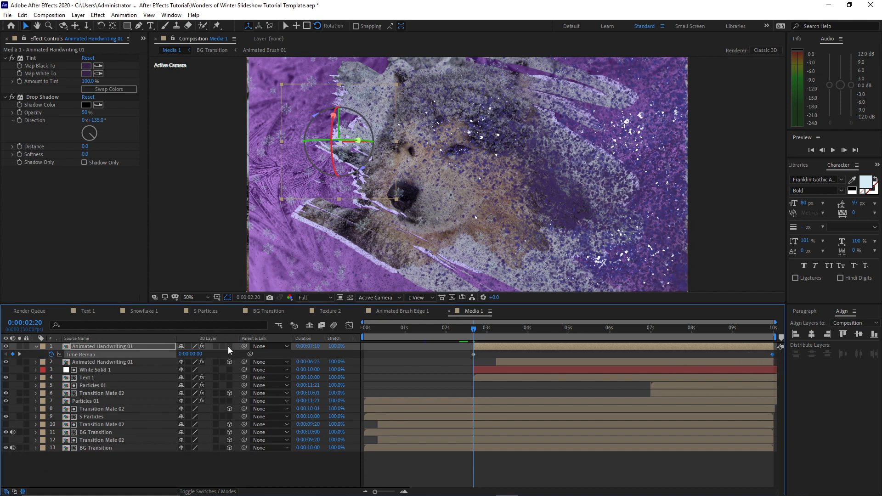
{"action": "left_click", "coordinate": [158, 349]}
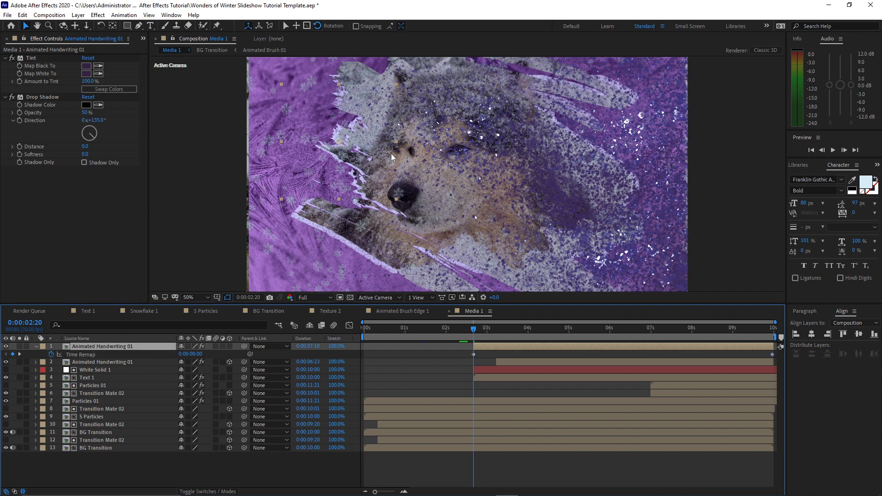
{"action": "left_click_drag", "start_coordinate": [391, 156], "coordinate": [678, 294]}
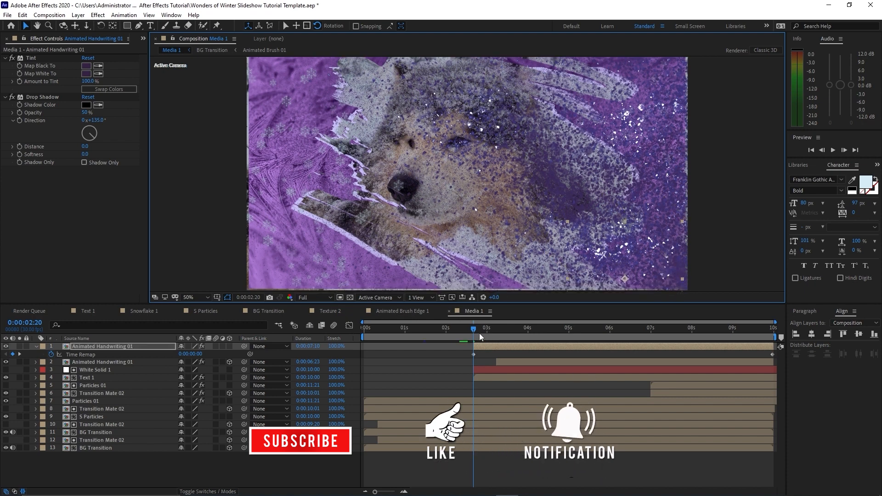
At 0:00:04:18, make the top Animated Handwriting 01 layer 3D again and set its position to 1482, 1030, -478.
{"action": "key", "text": "space"}
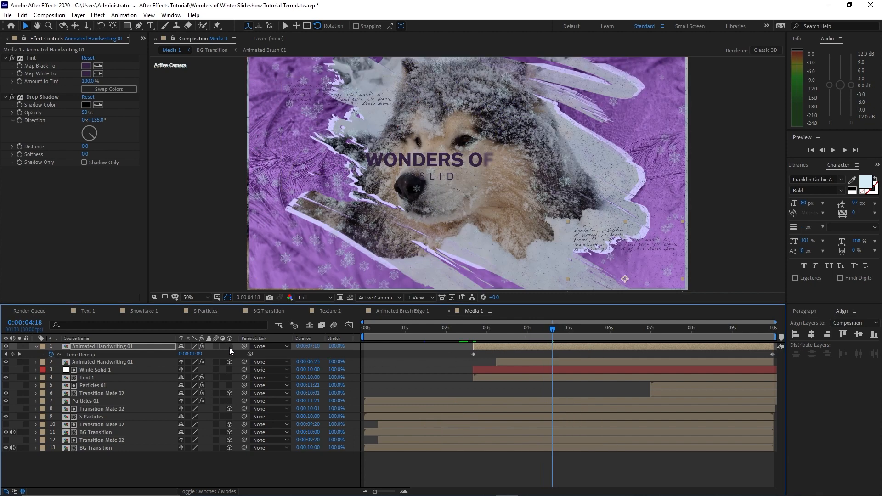
{"action": "left_click", "coordinate": [228, 347]}
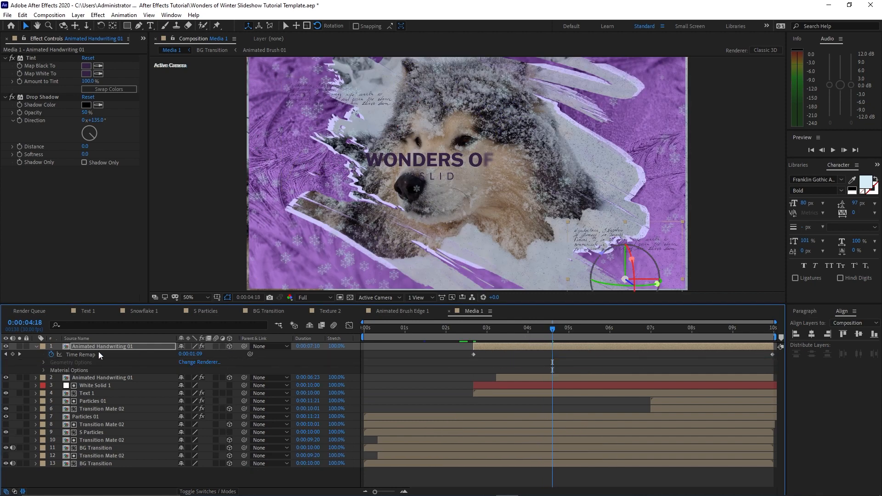
{"action": "left_click", "coordinate": [35, 349]}
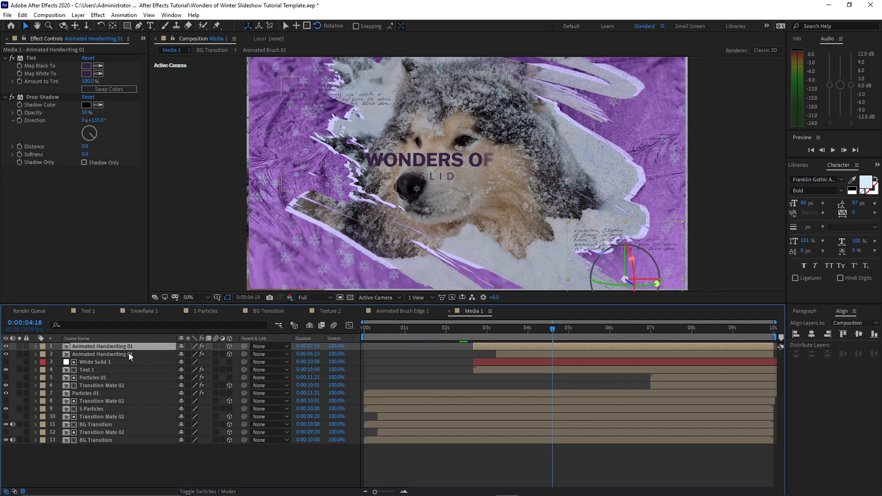
{"action": "key", "text": "p"}
{"action": "left_click_drag", "start_coordinate": [216, 354], "coordinate": [160, 360]}
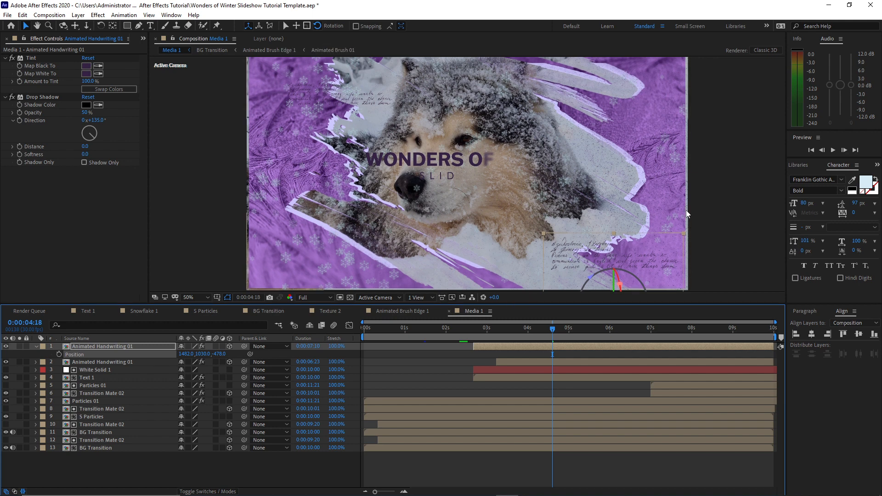
Set the scale of the Texture 2 layer in the BG Transition composition to 100%.
{"action": "left_click", "coordinate": [271, 312]}
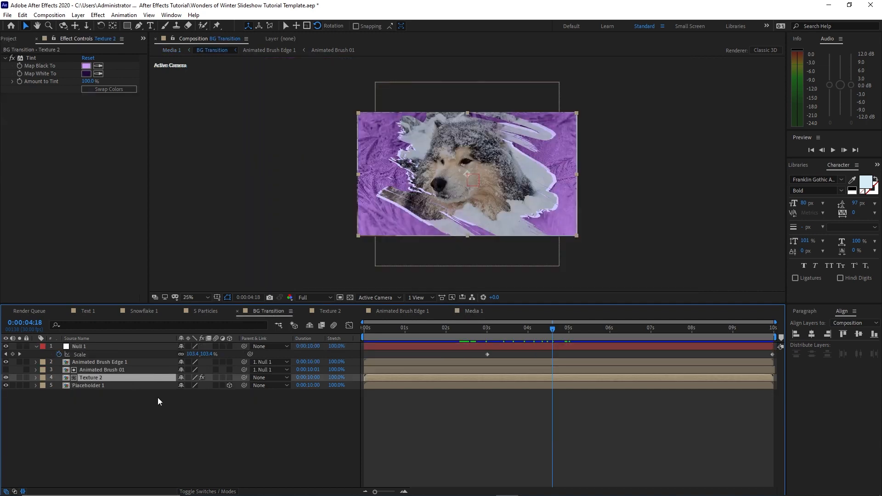
{"action": "key", "text": "s"}
{"action": "left_click", "coordinate": [191, 386]}
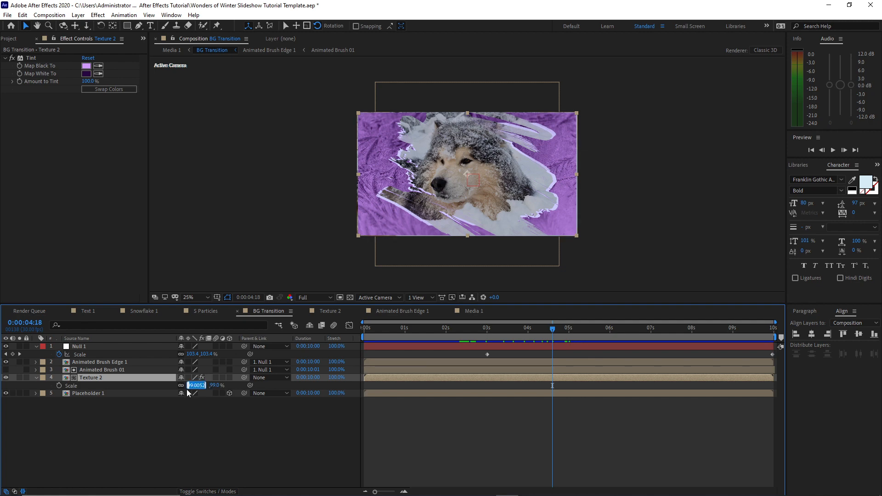
{"action": "type", "text": "100"}
{"action": "left_click", "coordinate": [299, 385]}
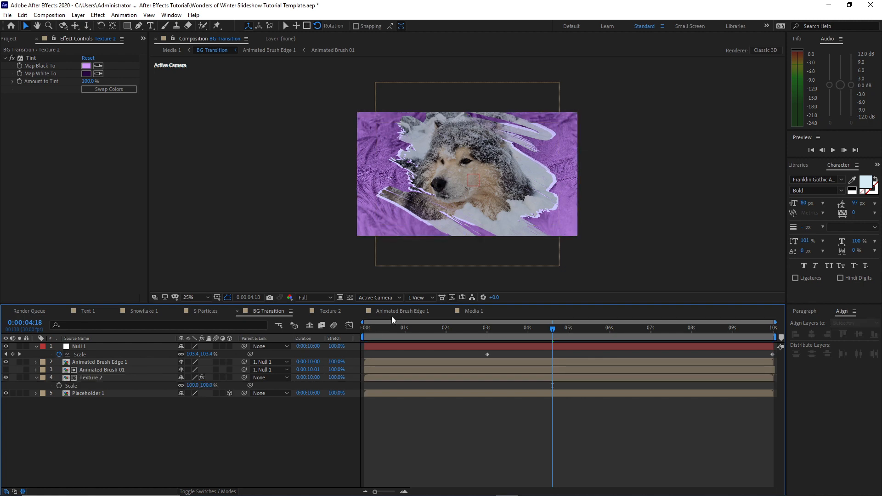
Return to the Media 1 composition and add a new null object as a 3D layer.
{"action": "left_click", "coordinate": [466, 312]}
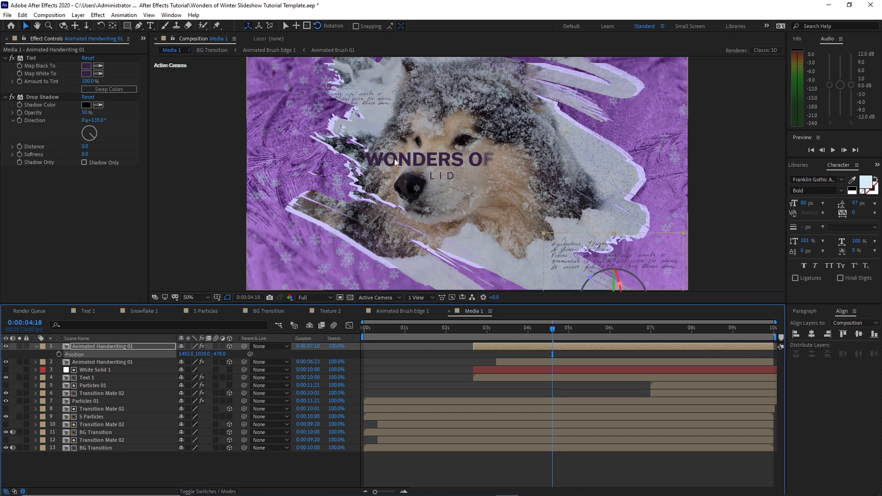
{"action": "left_click", "coordinate": [78, 14]}
{"action": "mouse_move", "coordinate": [171, 27]}
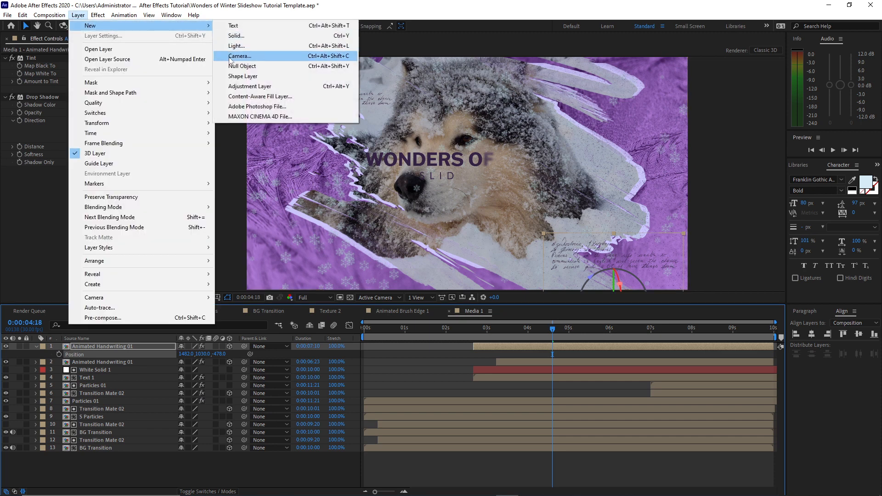
{"action": "left_click", "coordinate": [255, 66]}
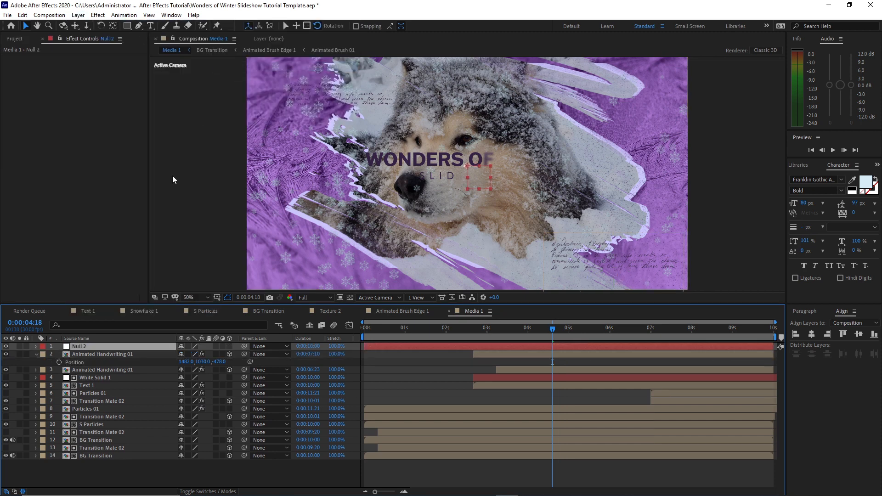
{"action": "left_click", "coordinate": [229, 346]}
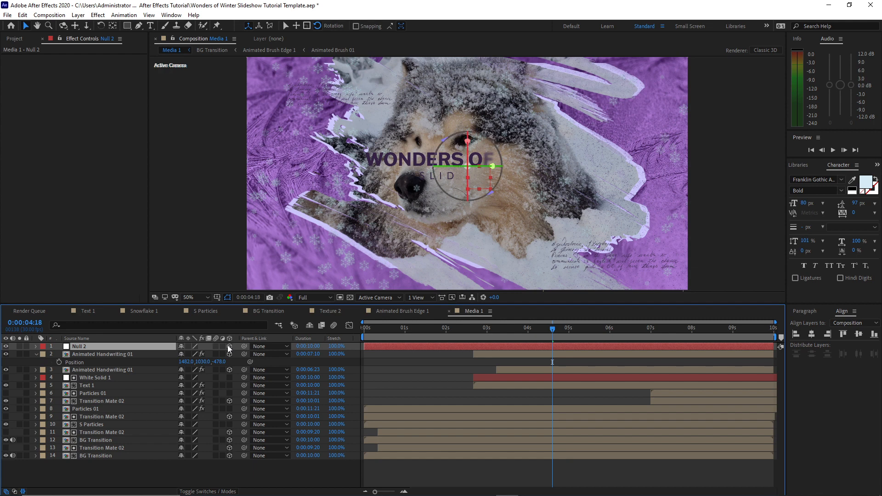
Keyframe Null 2's position at 0:00:02:20 and with Z -395 at 0:00:09:00, and parent the lower-right handwriting layer to it.
{"action": "key", "text": "p"}
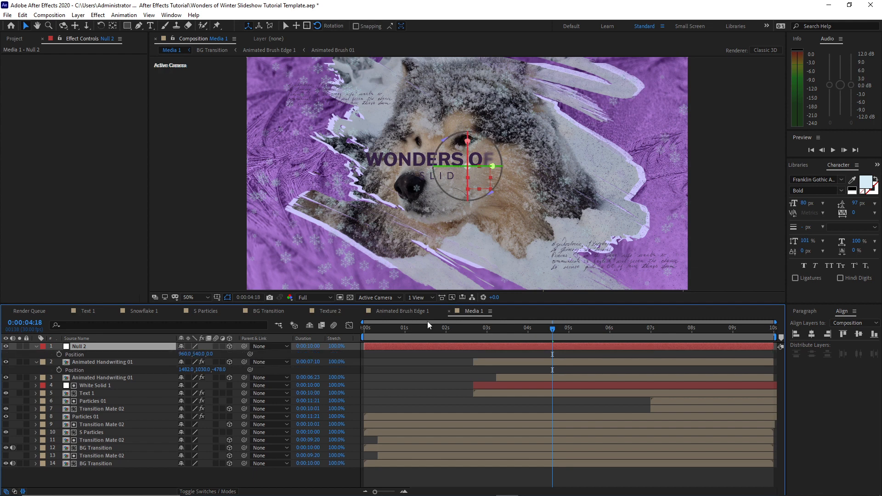
{"action": "left_click_drag", "start_coordinate": [556, 327], "coordinate": [475, 335]}
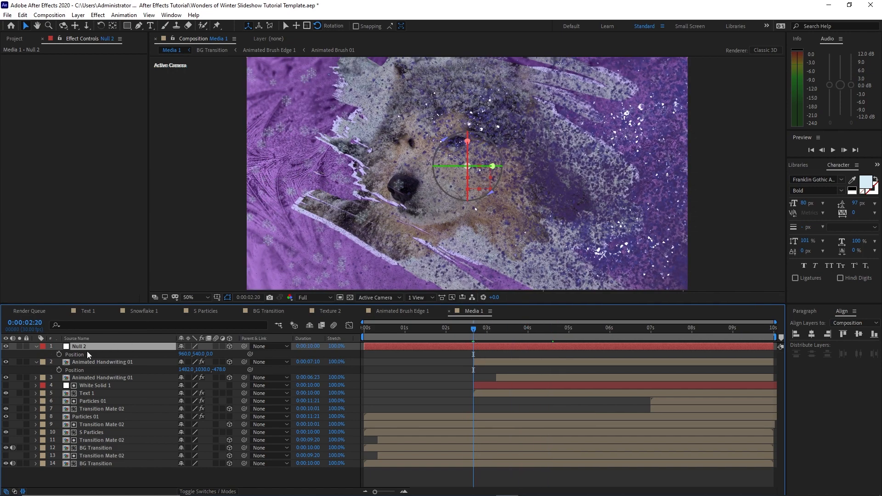
{"action": "left_click", "coordinate": [60, 354]}
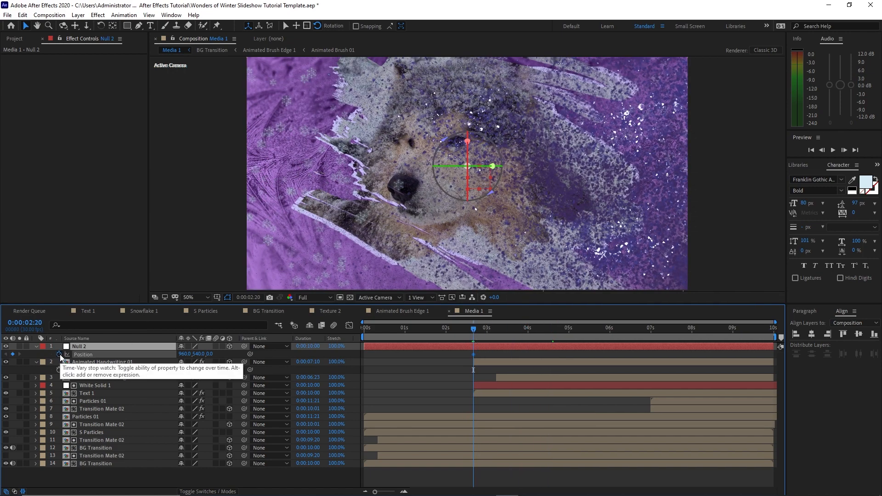
{"action": "left_click_drag", "start_coordinate": [471, 329], "coordinate": [730, 333]}
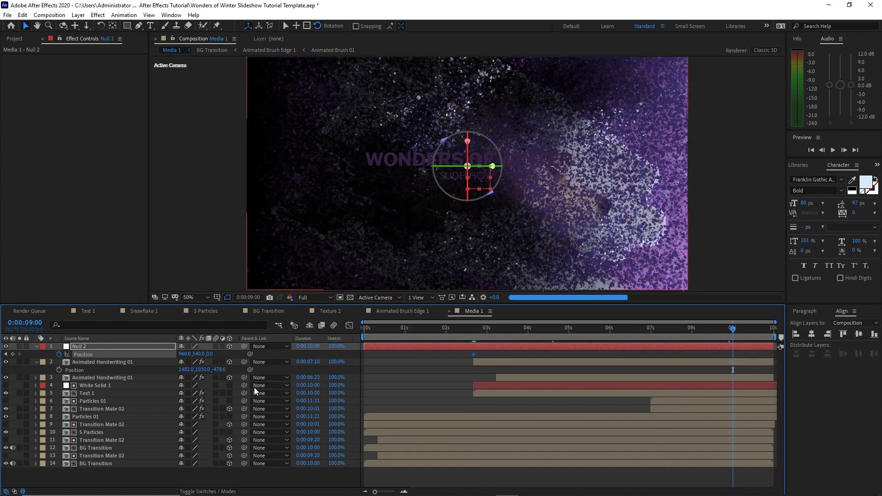
{"action": "left_click", "coordinate": [210, 354]}
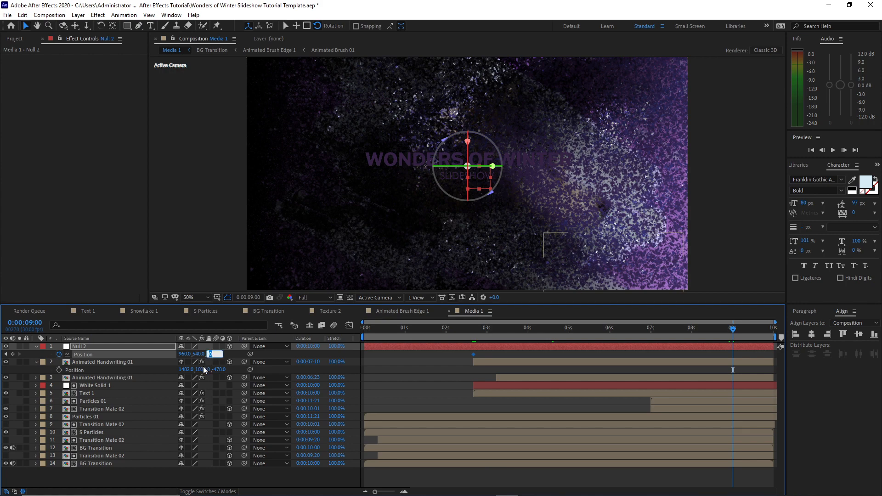
{"action": "type", "text": "-395"}
{"action": "key", "text": "Return"}
{"action": "key", "text": "comma"}
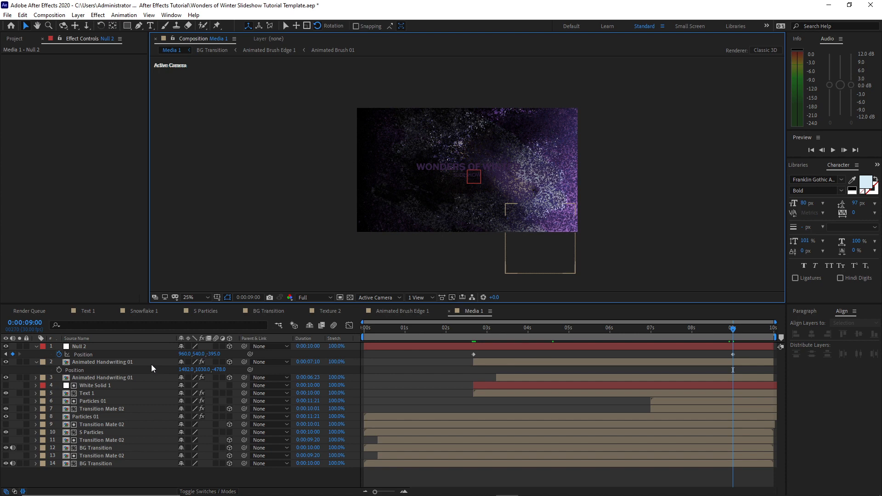
{"action": "left_click", "coordinate": [152, 362]}
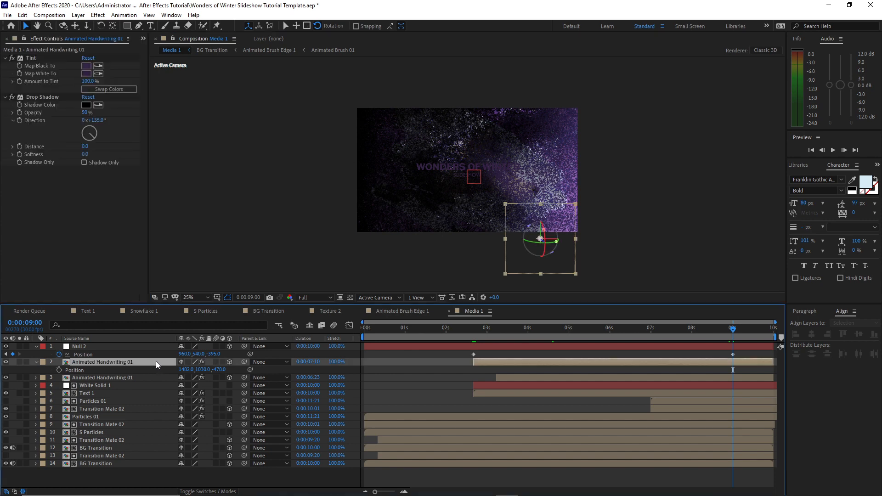
{"action": "left_click_drag", "start_coordinate": [244, 362], "coordinate": [143, 348]}
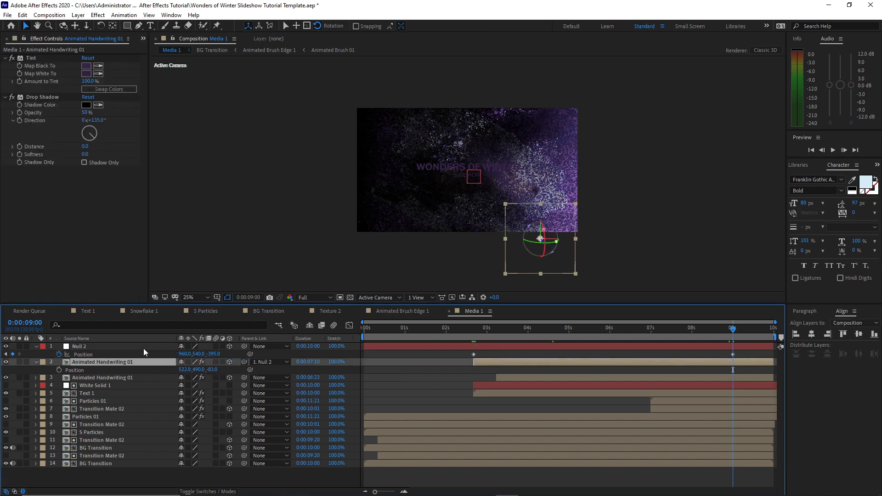
Add another null object above Null 2 in Media 1 and make it a 3D layer.
{"action": "left_click", "coordinate": [78, 15]}
{"action": "mouse_move", "coordinate": [110, 27]}
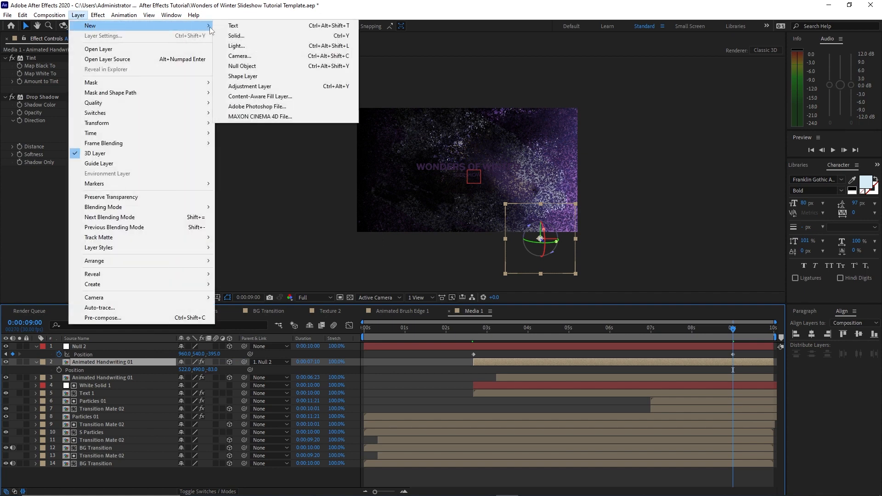
{"action": "left_click", "coordinate": [242, 66]}
{"action": "left_click_drag", "start_coordinate": [108, 362], "coordinate": [104, 345]}
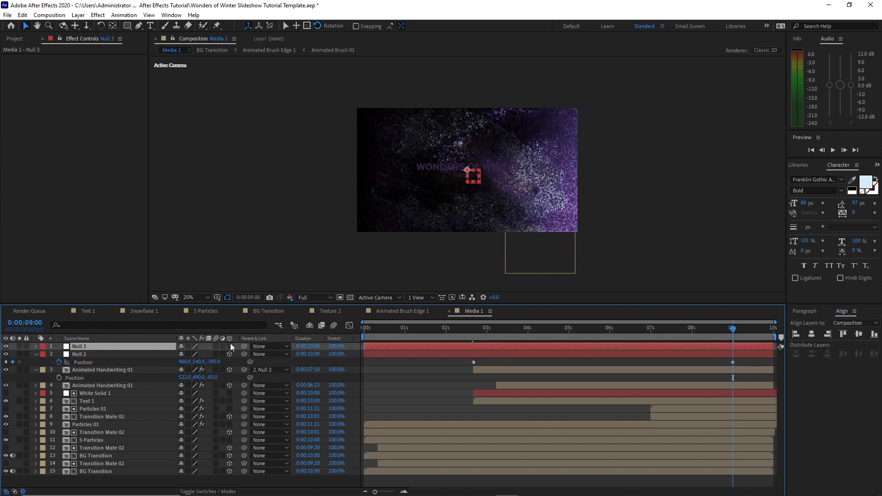
{"action": "left_click", "coordinate": [229, 346]}
Keyframe Null 3's position at 0:00:02:20 and set its Z value to 535 at 0:00:07:15.
{"action": "key", "text": "p"}
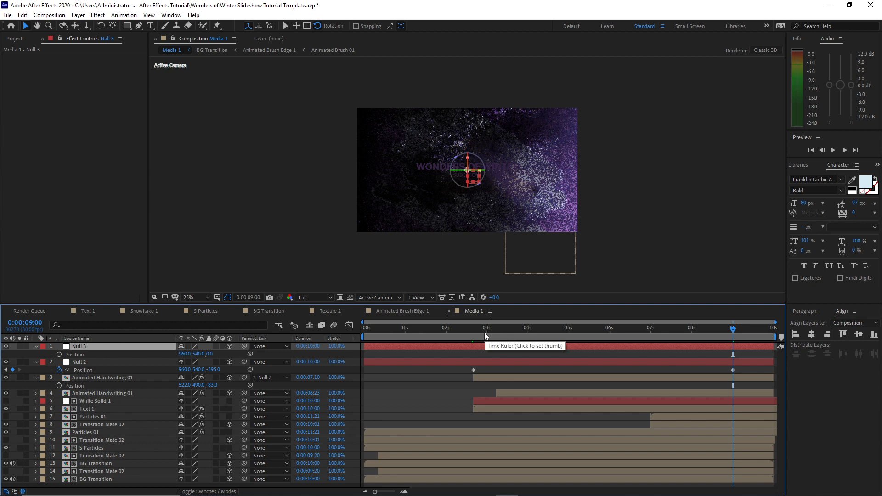
{"action": "left_click", "coordinate": [472, 332]}
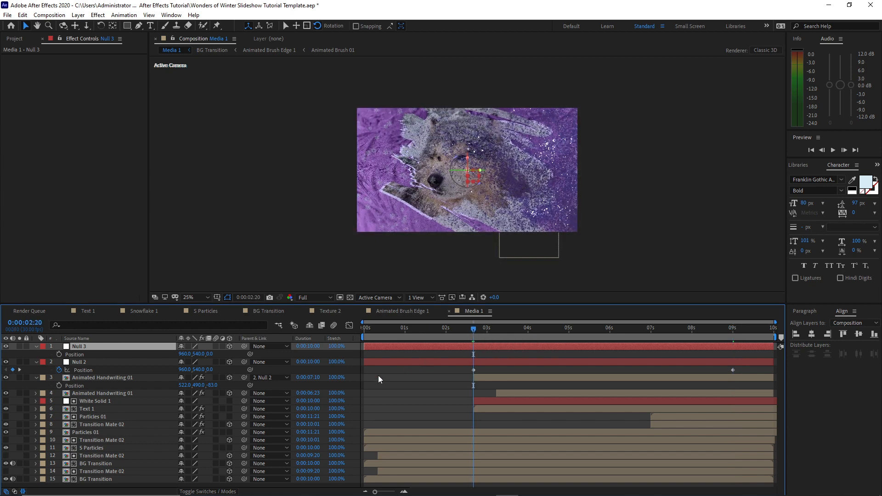
{"action": "left_click", "coordinate": [58, 354]}
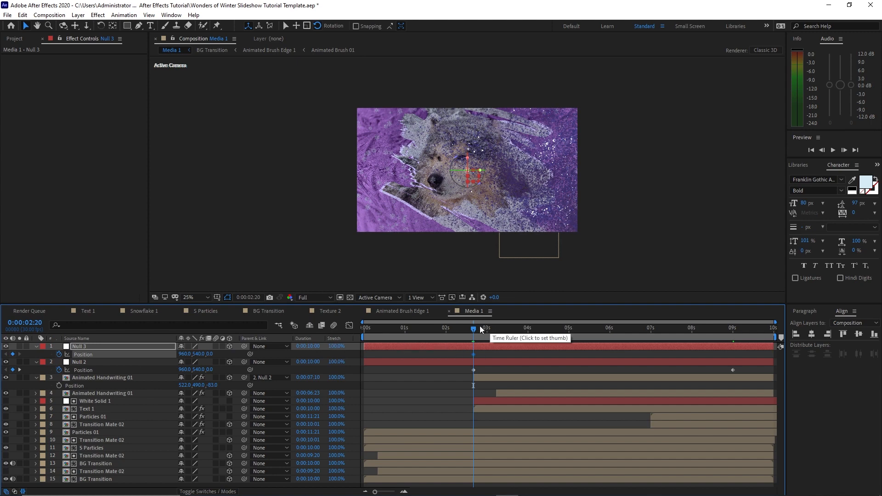
{"action": "left_click_drag", "start_coordinate": [476, 326], "coordinate": [671, 330]}
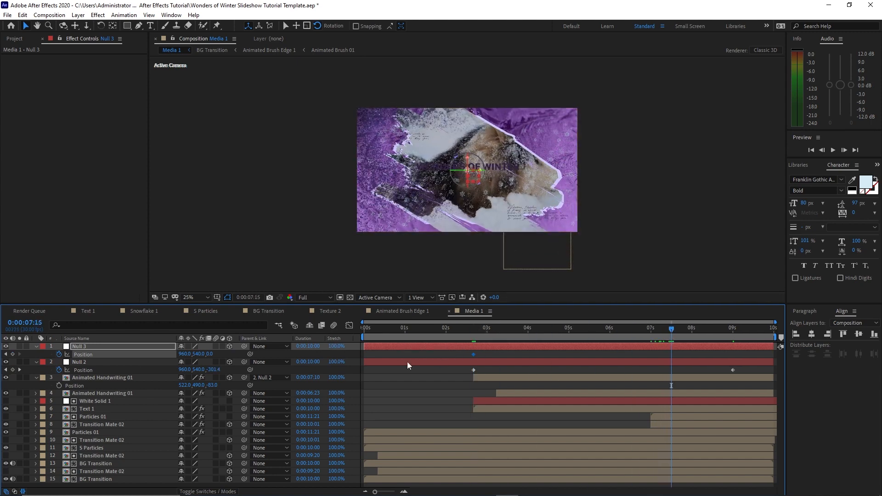
{"action": "left_click", "coordinate": [210, 354]}
{"action": "type", "text": "535"}
{"action": "key", "text": "Return"}
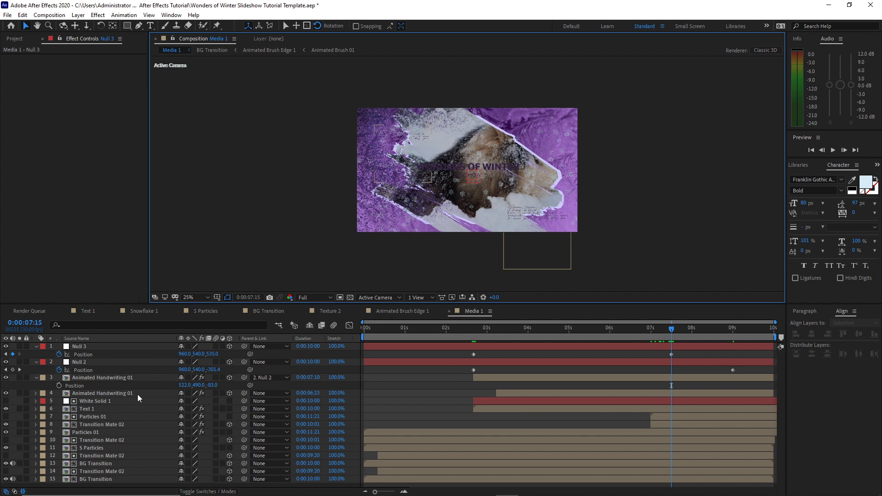
Parent the upper-left Animated Handwriting 01 layer to Null 3 and return the current time to 0:00:00:00.
{"action": "left_click", "coordinate": [137, 394]}
{"action": "left_click_drag", "start_coordinate": [246, 394], "coordinate": [137, 348]}
{"action": "left_click_drag", "start_coordinate": [674, 332], "coordinate": [363, 343]}
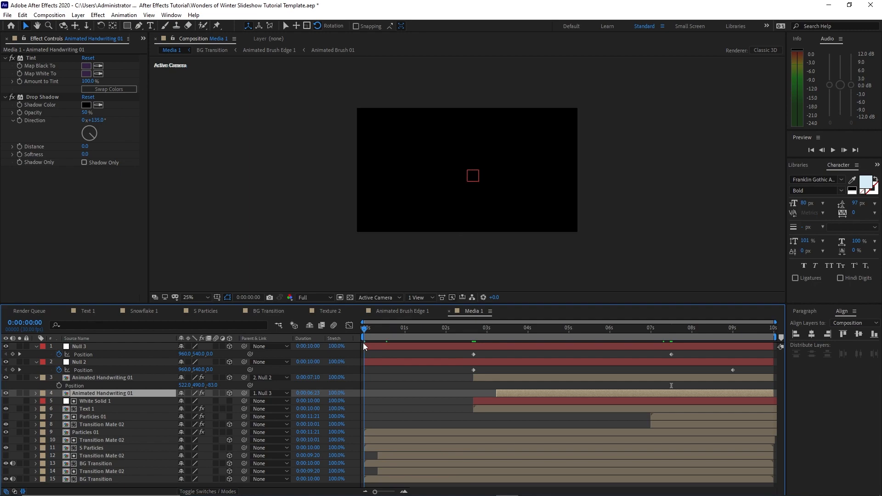
Preview Media 1, and keyframe the Text 1 layer's opacity at 100% at 0:00:07:24 and 0% at 0:00:09:00.
{"action": "left_click", "coordinate": [833, 150]}
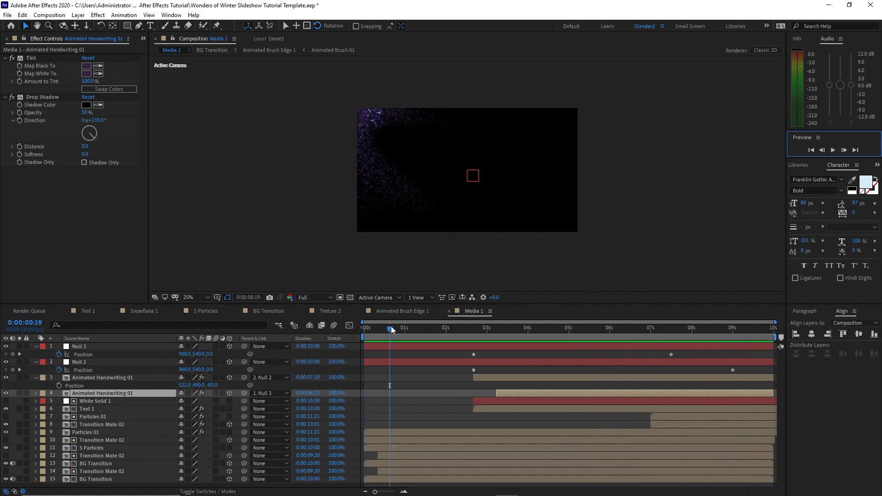
{"action": "left_click_drag", "start_coordinate": [391, 328], "coordinate": [716, 340]}
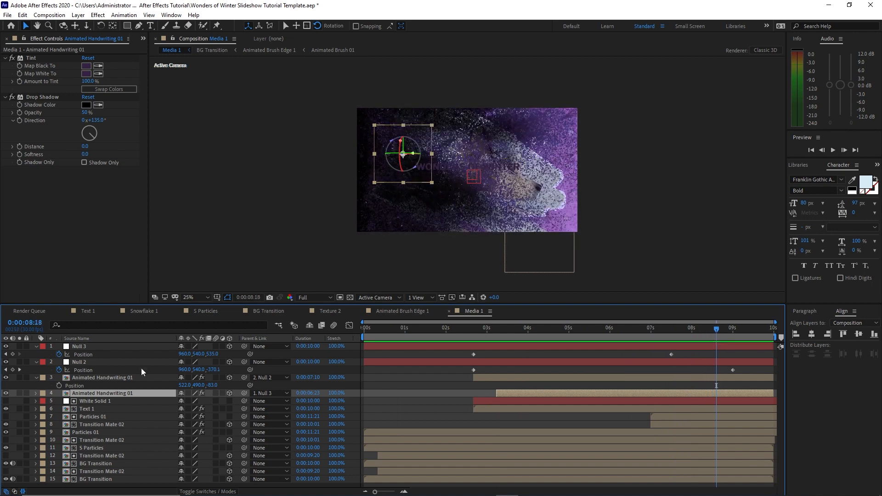
{"action": "left_click", "coordinate": [111, 409]}
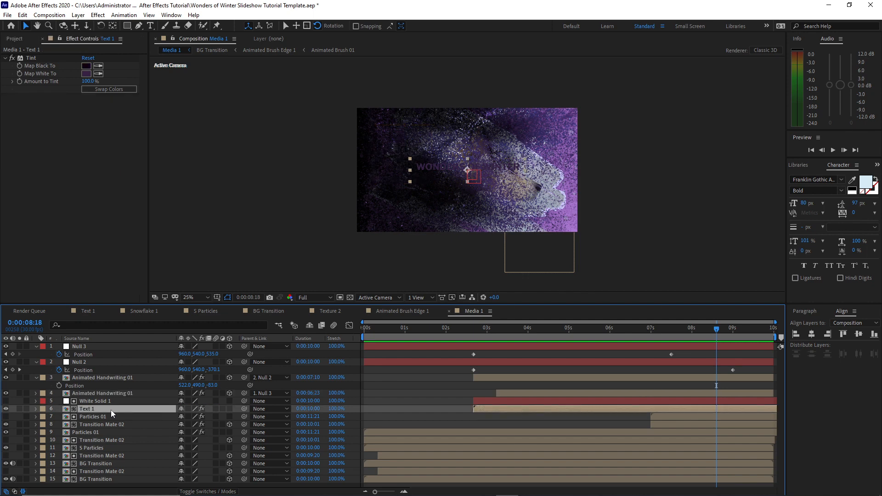
{"action": "key", "text": "t"}
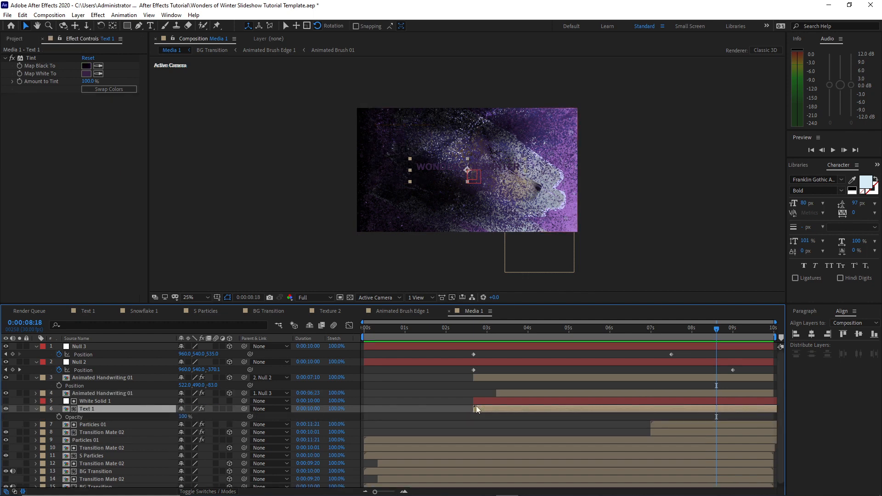
{"action": "left_click_drag", "start_coordinate": [717, 329], "coordinate": [684, 342]}
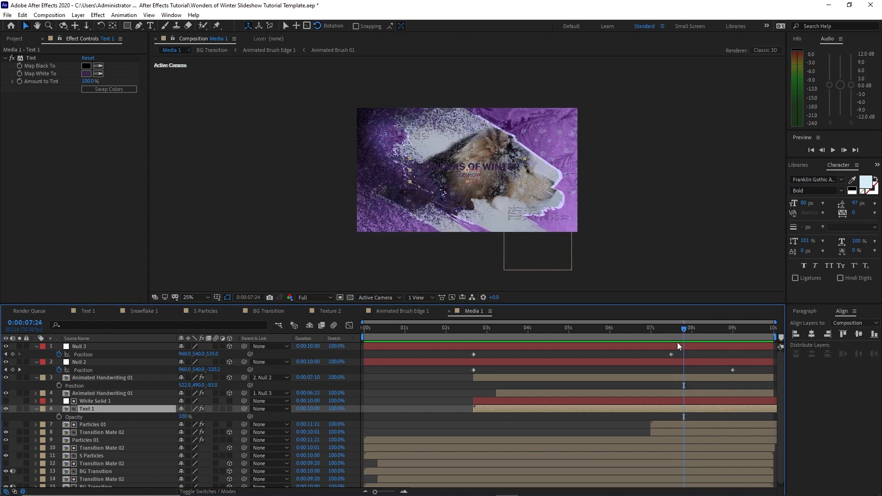
{"action": "left_click", "coordinate": [59, 416]}
{"action": "left_click_drag", "start_coordinate": [687, 330], "coordinate": [733, 338]}
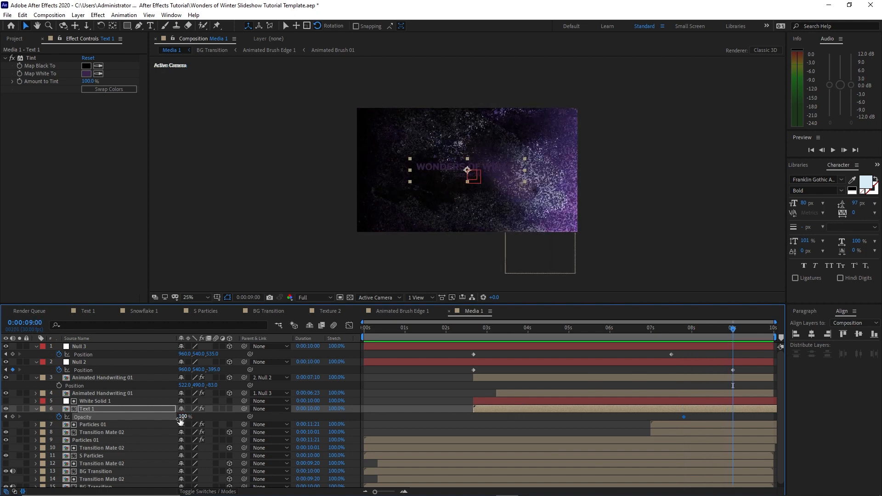
{"action": "left_click_drag", "start_coordinate": [180, 421], "coordinate": [120, 421]}
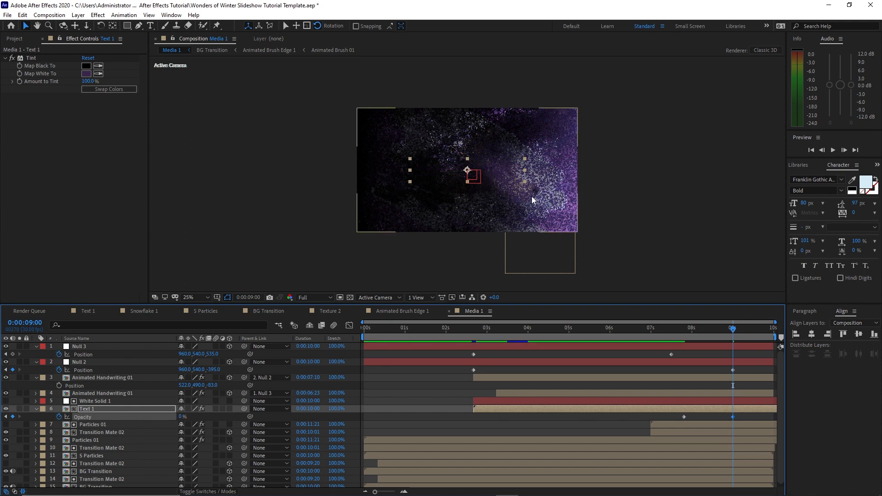
Keyframe the opacity of the upper BG Transition layer (layer 13) at 100% at 0:00:08:00 and 0% at 0:00:09:00.
{"action": "left_click", "coordinate": [115, 471]}
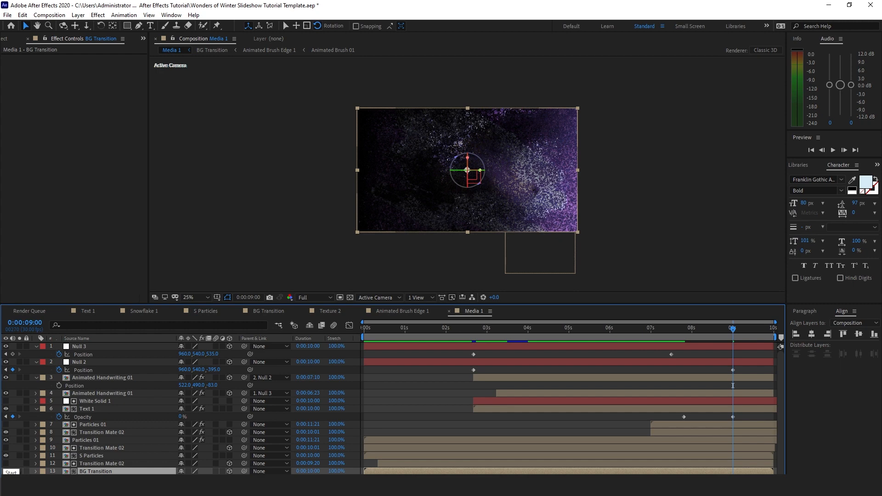
{"action": "key", "text": "t"}
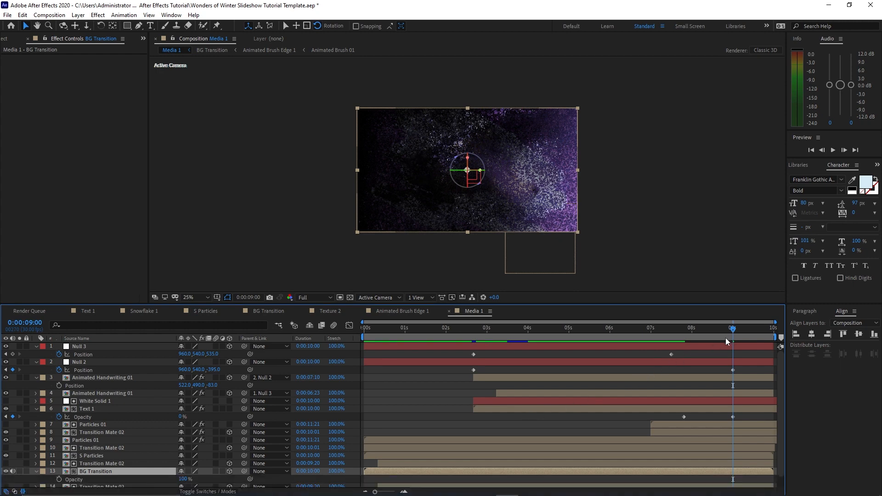
{"action": "left_click_drag", "start_coordinate": [732, 334], "coordinate": [691, 334]}
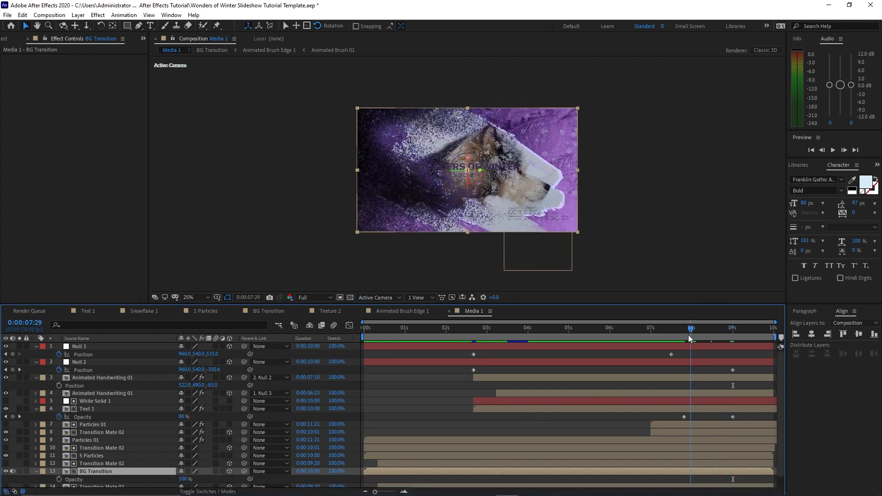
{"action": "left_click", "coordinate": [58, 479]}
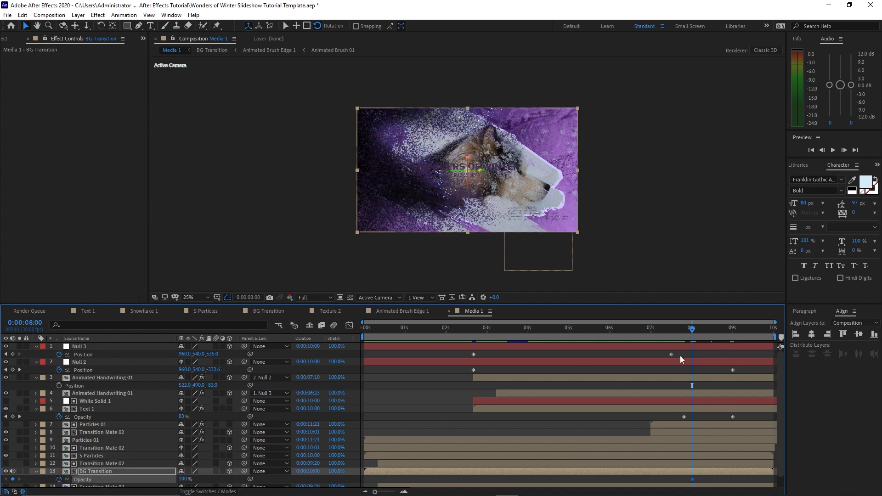
{"action": "left_click_drag", "start_coordinate": [691, 335], "coordinate": [732, 332]}
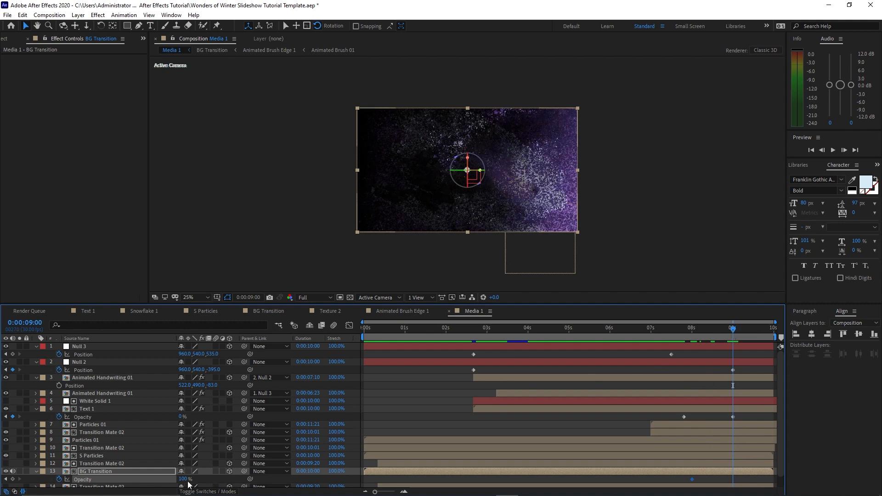
{"action": "left_click_drag", "start_coordinate": [183, 479], "coordinate": [125, 480]}
Keyframe the lowest BG Transition layer's opacity at 0% at 0:00:09:00 and 100% at 0:00:08:00, and preview the fade.
{"action": "scroll", "coordinate": [123, 440], "scroll_direction": "down", "scroll_amount": 1}
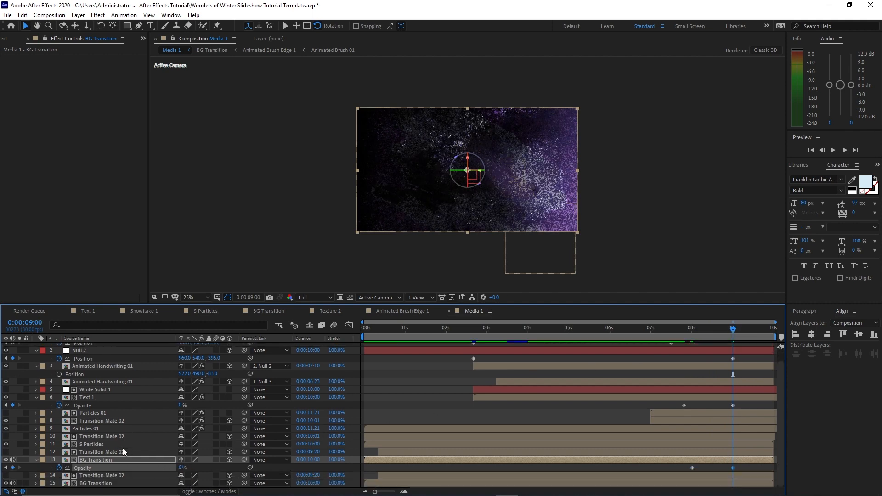
{"action": "left_click", "coordinate": [111, 485]}
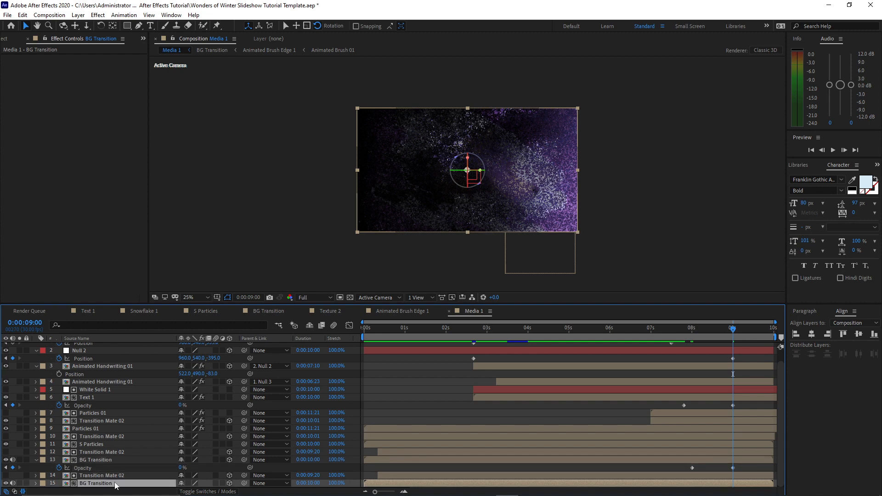
{"action": "key", "text": "t"}
{"action": "scroll", "coordinate": [115, 486], "scroll_direction": "down", "scroll_amount": 1}
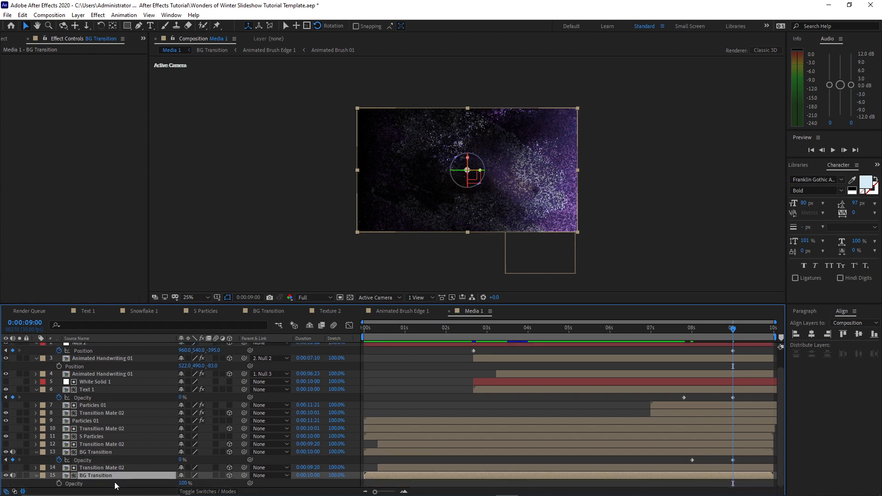
{"action": "scroll", "coordinate": [147, 427], "scroll_direction": "up", "scroll_amount": 1}
{"action": "scroll", "coordinate": [204, 480], "scroll_direction": "down", "scroll_amount": 1}
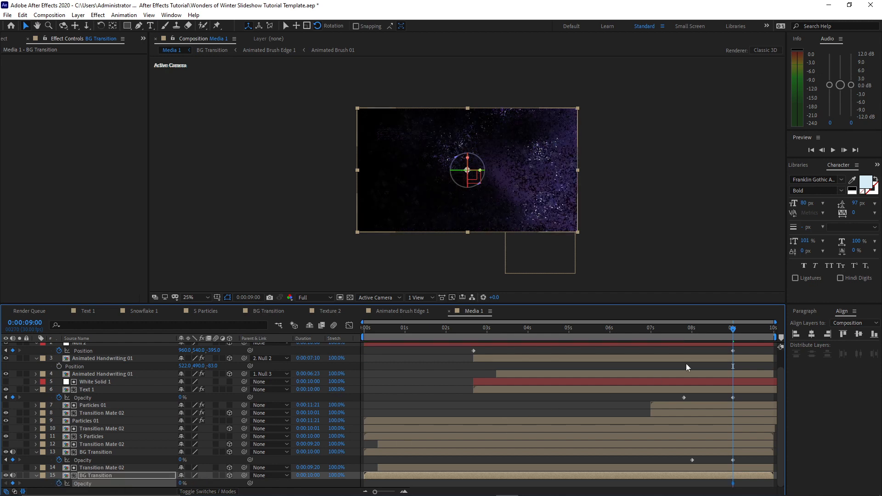
{"action": "left_click_drag", "start_coordinate": [733, 334], "coordinate": [692, 332]}
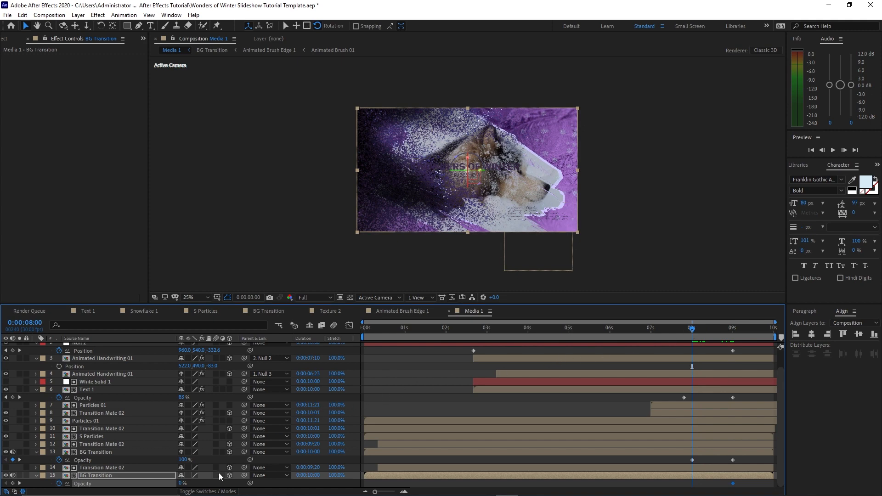
{"action": "left_click_drag", "start_coordinate": [182, 482], "coordinate": [252, 483]}
{"action": "key", "text": "space"}
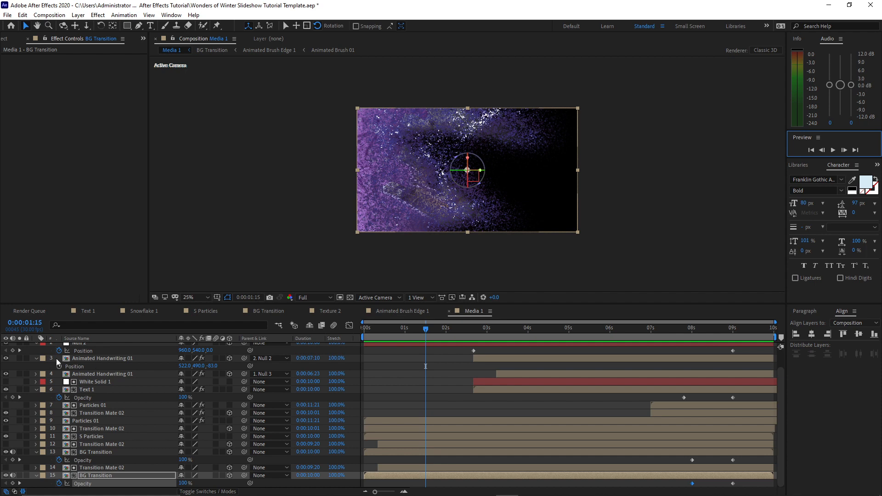
Keyframe the opacity of both Animated Handwriting 01 layers at 100% at 0:00:07:29 and 0% at 0:00:09:00.
{"action": "left_click_drag", "start_coordinate": [56, 358], "coordinate": [75, 373]}
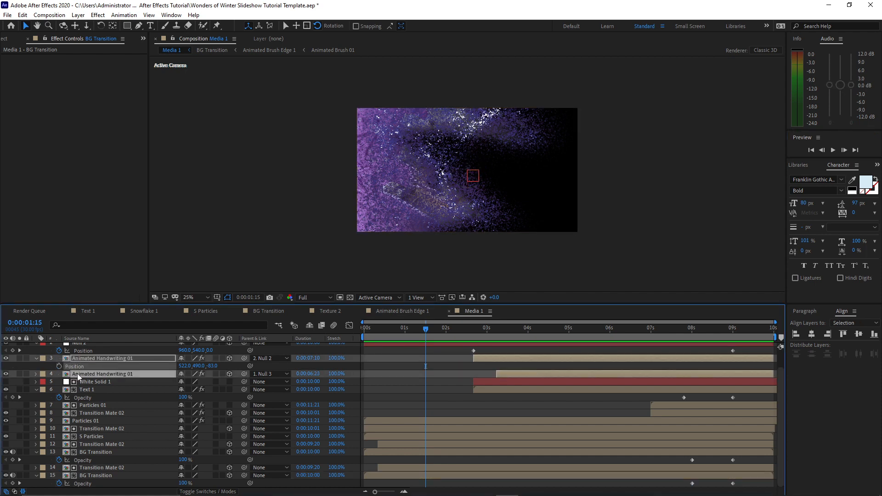
{"action": "key", "text": "t"}
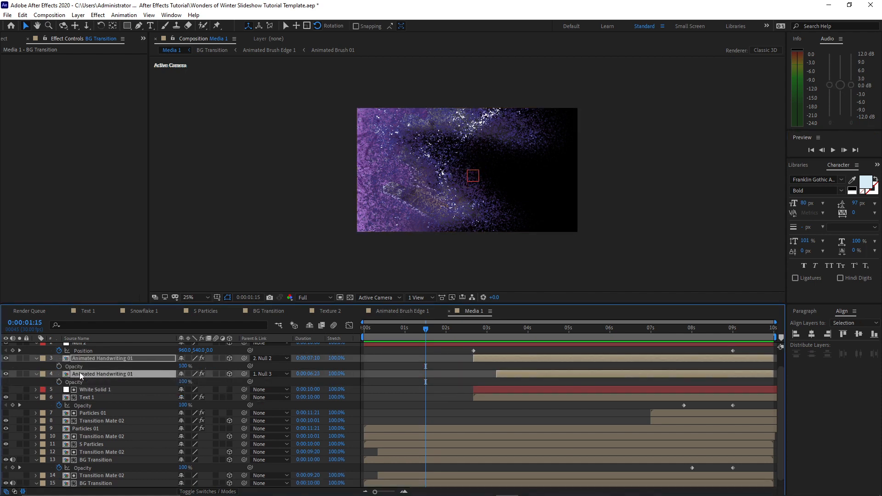
{"action": "left_click", "coordinate": [690, 332]}
{"action": "key", "text": "alt+shift+t"}
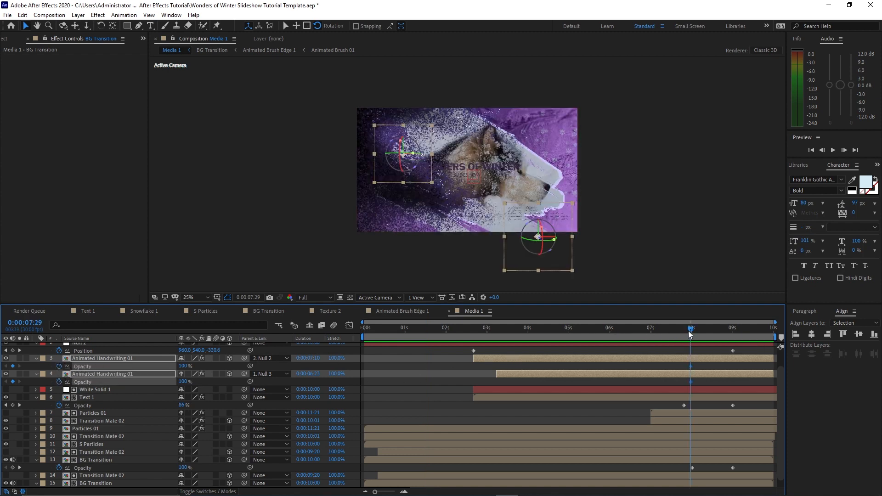
{"action": "left_click_drag", "start_coordinate": [689, 332], "coordinate": [732, 332]}
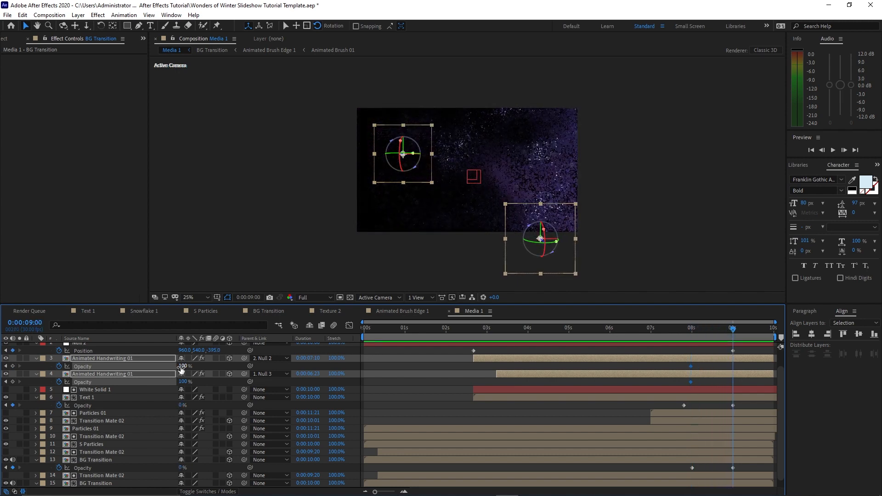
{"action": "left_click_drag", "start_coordinate": [183, 366], "coordinate": [132, 367]}
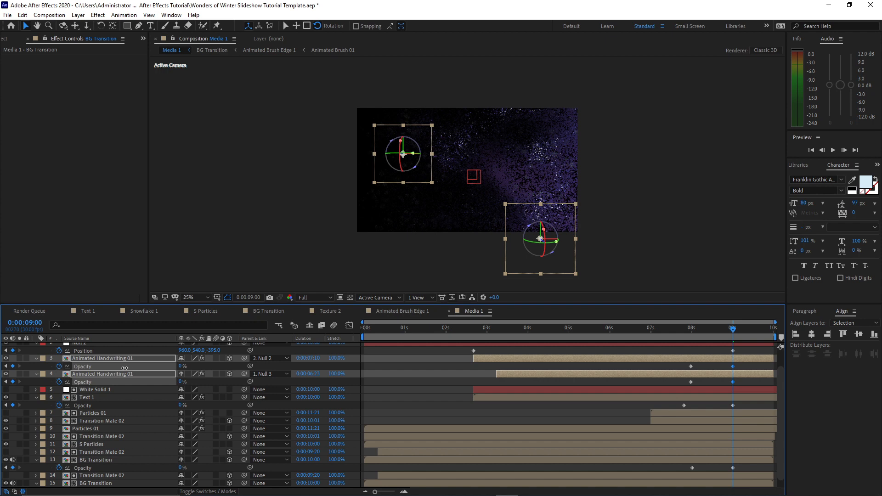
In the BG Transition composition, enable time remapping on Animated Brush Edge 1 and move its first Time Remap keyframe to 0:00:02:20.
{"action": "left_click", "coordinate": [387, 332]}
{"action": "left_click_drag", "start_coordinate": [386, 331], "coordinate": [448, 343]}
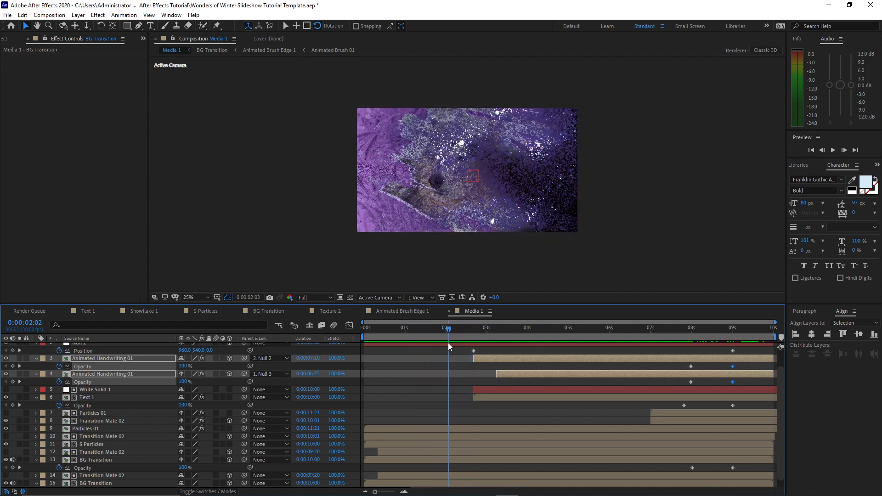
{"action": "key", "text": "k"}
{"action": "left_click", "coordinate": [441, 370]}
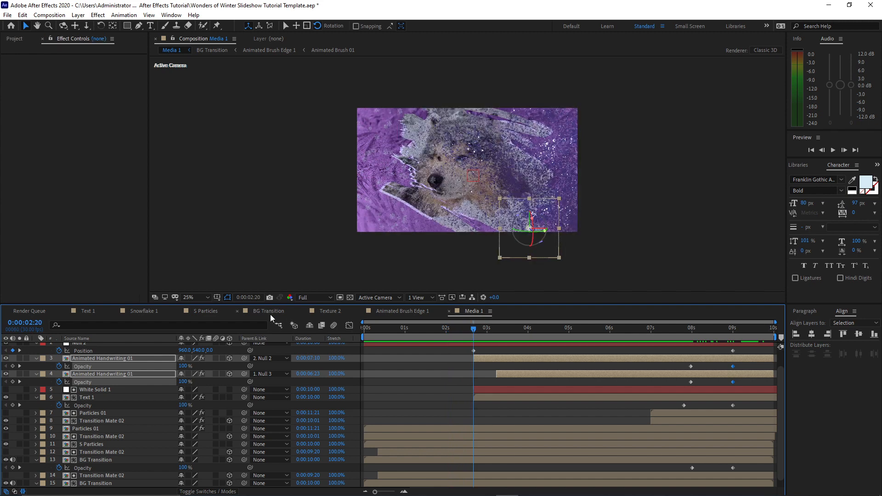
{"action": "left_click", "coordinate": [270, 314]}
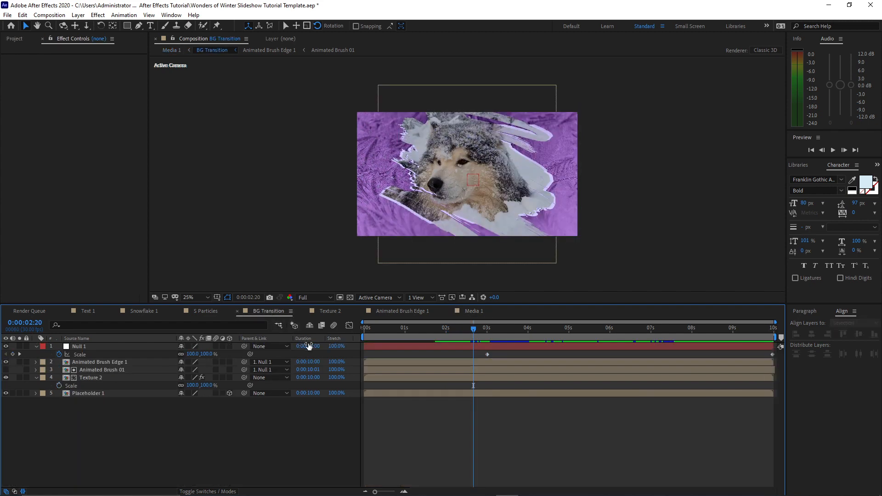
{"action": "left_click", "coordinate": [110, 361]}
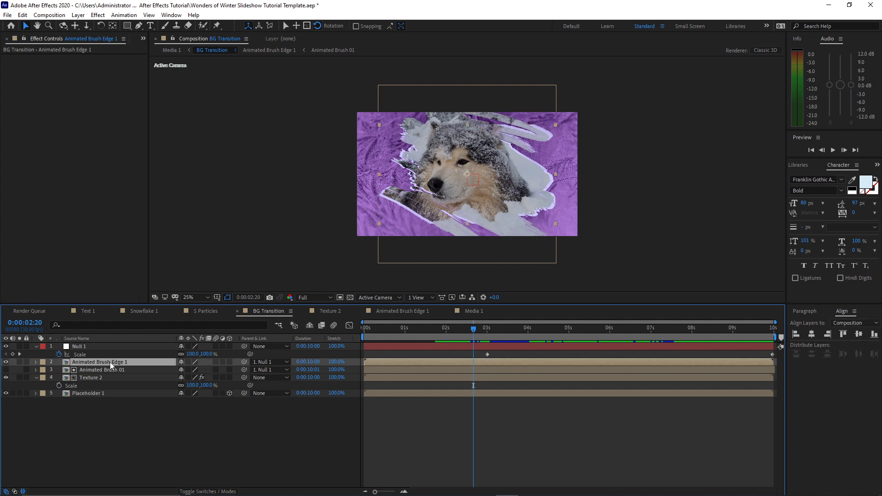
{"action": "right_click", "coordinate": [109, 362]}
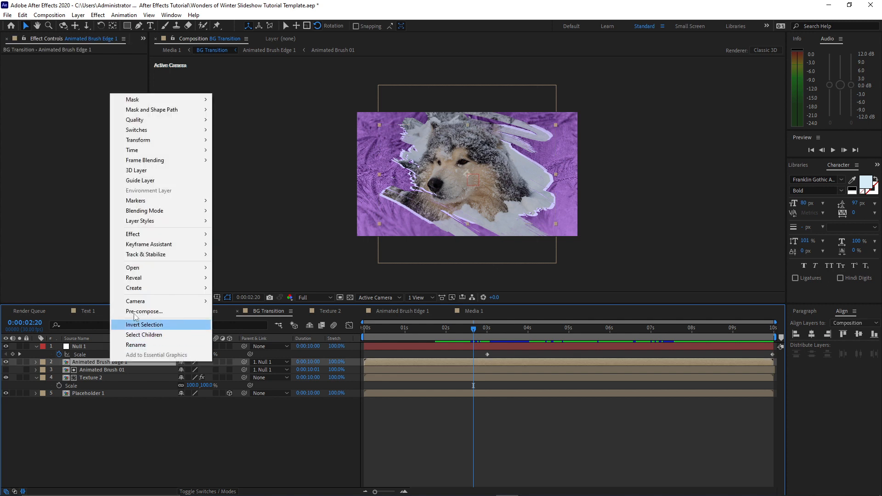
{"action": "mouse_move", "coordinate": [195, 152]}
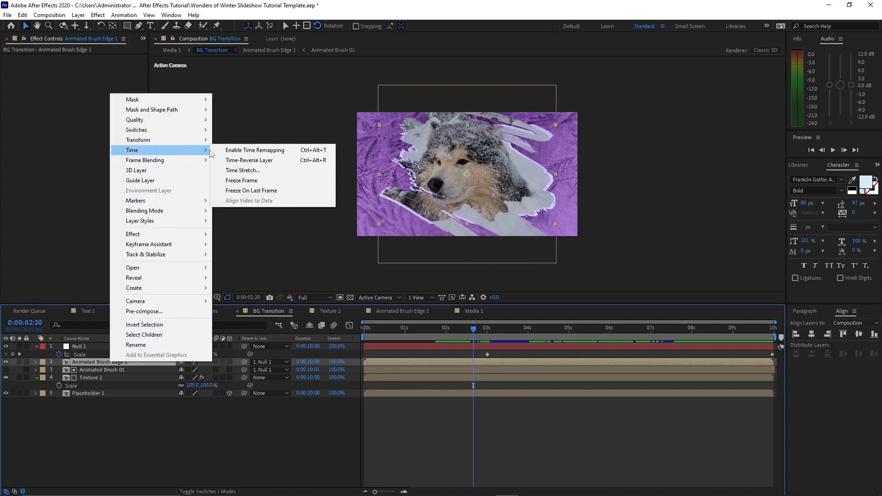
{"action": "left_click", "coordinate": [224, 151]}
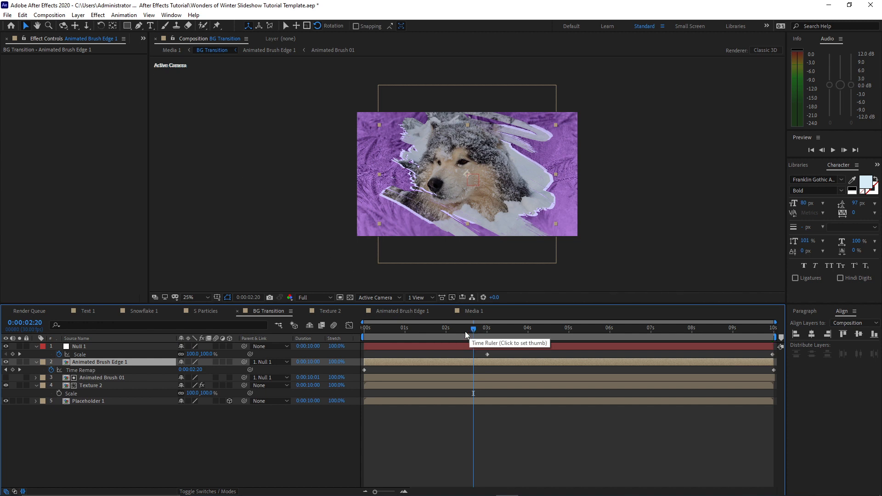
{"action": "left_click_drag", "start_coordinate": [365, 369], "coordinate": [473, 371]}
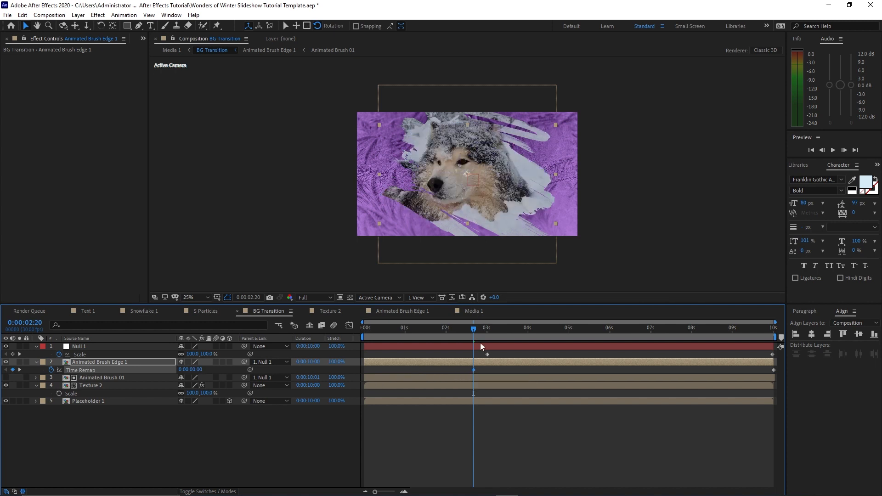
Reveal the keyframes of Animated Brush 01 and move its first Time Remap keyframe to 0:00:02:20.
{"action": "left_click", "coordinate": [409, 377]}
{"action": "key", "text": "u"}
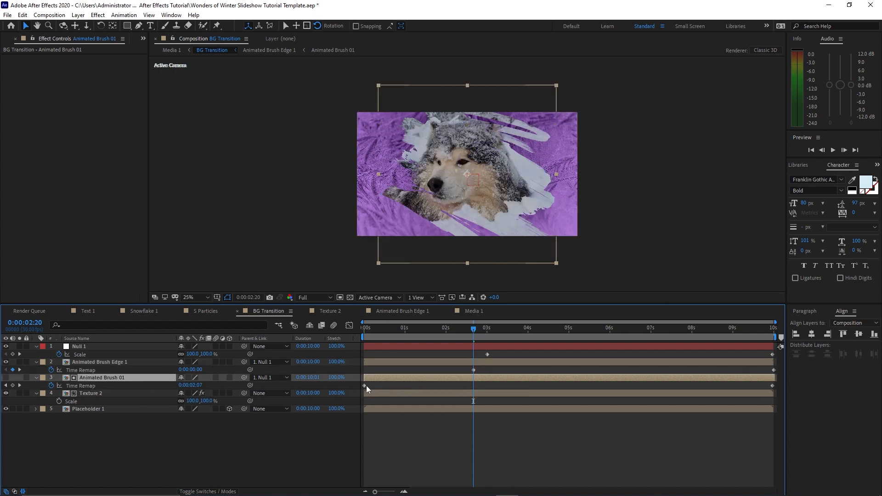
{"action": "left_click_drag", "start_coordinate": [364, 385], "coordinate": [476, 394]}
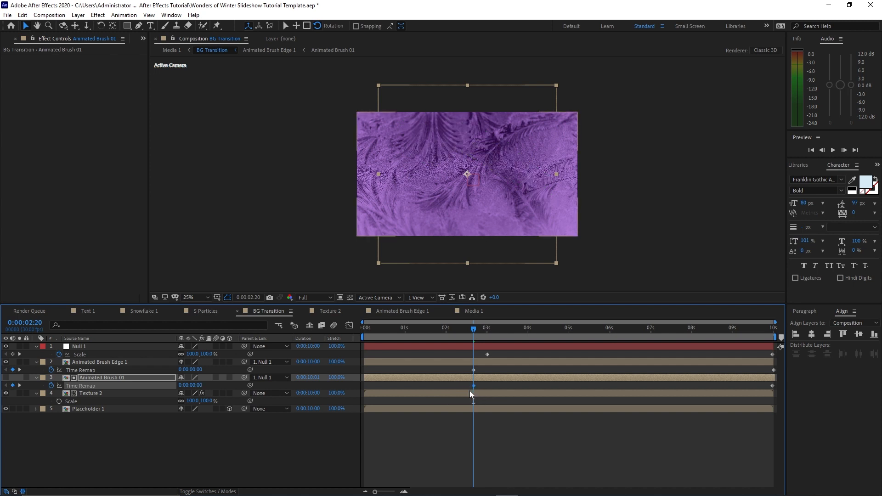
Return to the Media 1 composition and preview the whole scene from 0:00:00:00.
{"action": "left_click", "coordinate": [473, 311]}
{"action": "left_click_drag", "start_coordinate": [475, 327], "coordinate": [355, 348]}
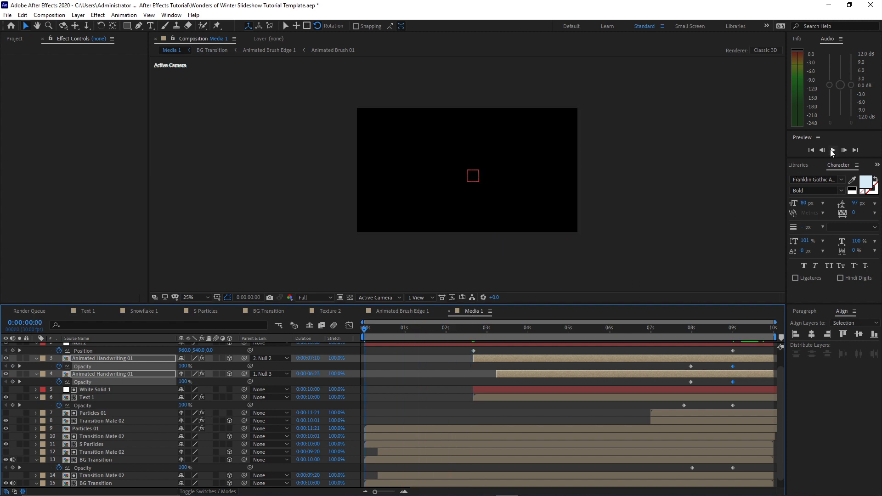
{"action": "key", "text": "space"}
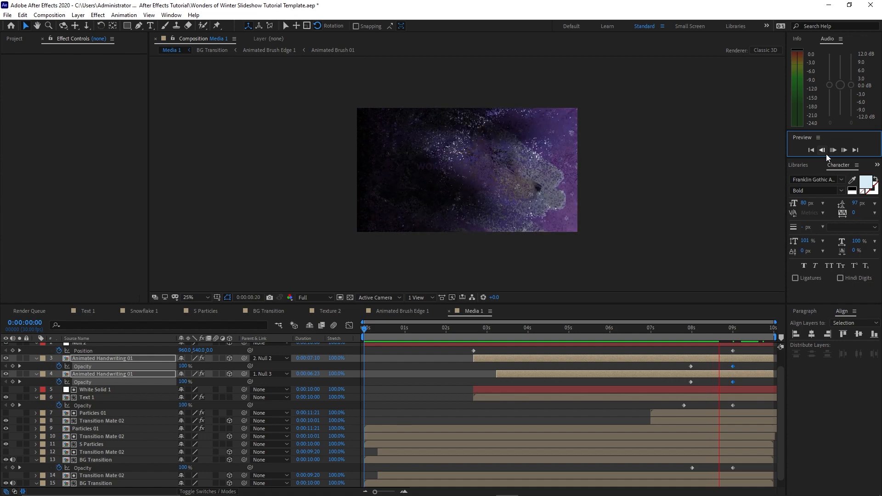
In the BG Transition composition, set the scale of Animated Brush Edge 1 and Animated Brush 01 to 100%, and return to Media 1.
{"action": "key", "text": "space"}
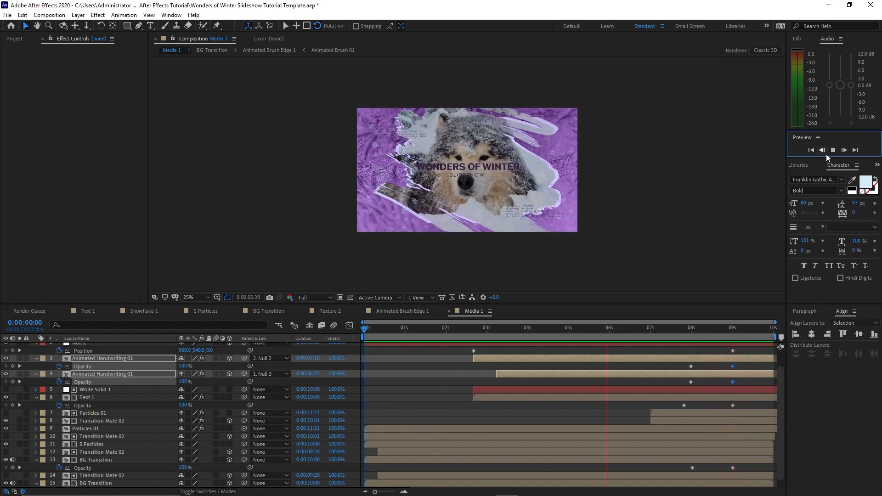
{"action": "left_click", "coordinate": [834, 150]}
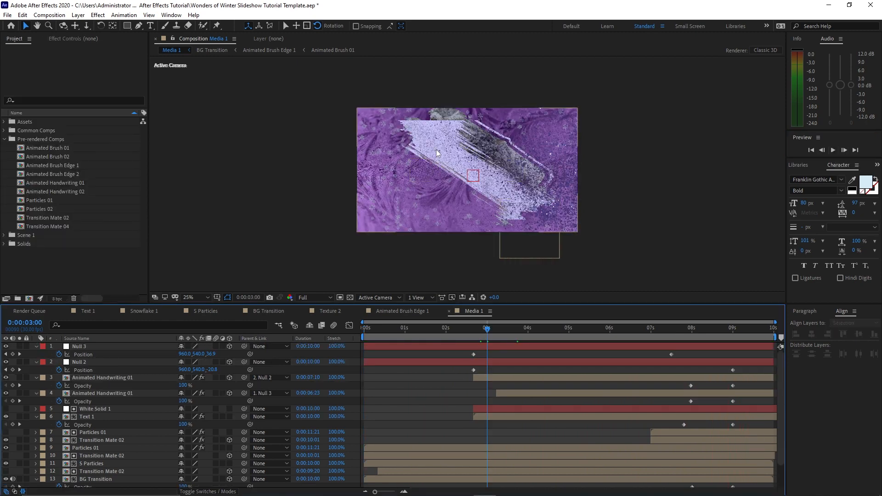
{"action": "left_click", "coordinate": [271, 312]}
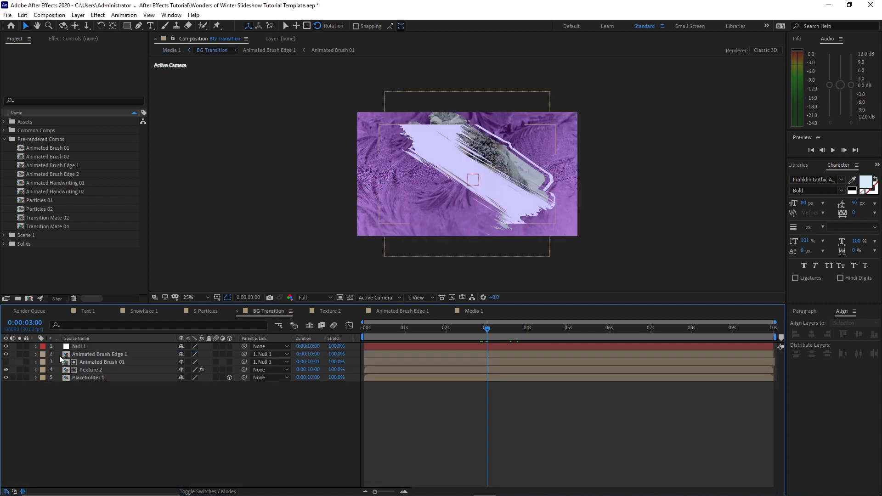
{"action": "left_click_drag", "start_coordinate": [60, 355], "coordinate": [74, 366]}
{"action": "key", "text": "s"}
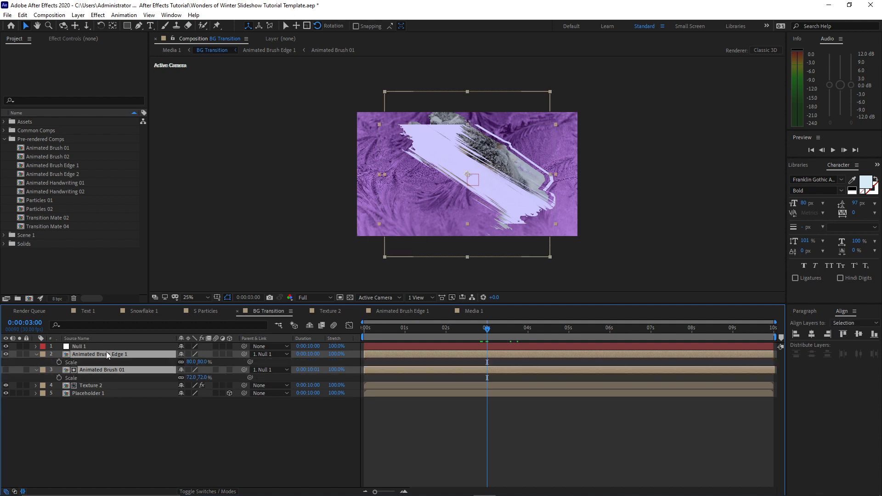
{"action": "left_click", "coordinate": [188, 362]}
{"action": "type", "text": "1"}
{"action": "key", "text": "Return"}
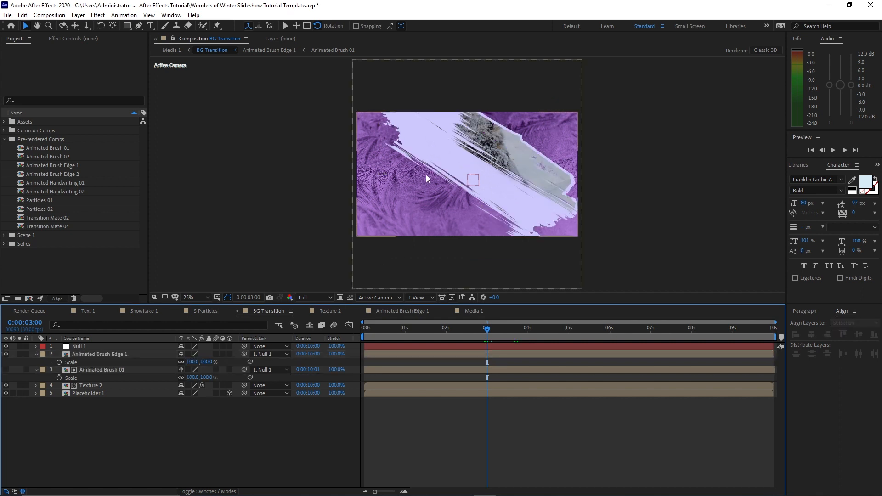
{"action": "left_click", "coordinate": [477, 313]}
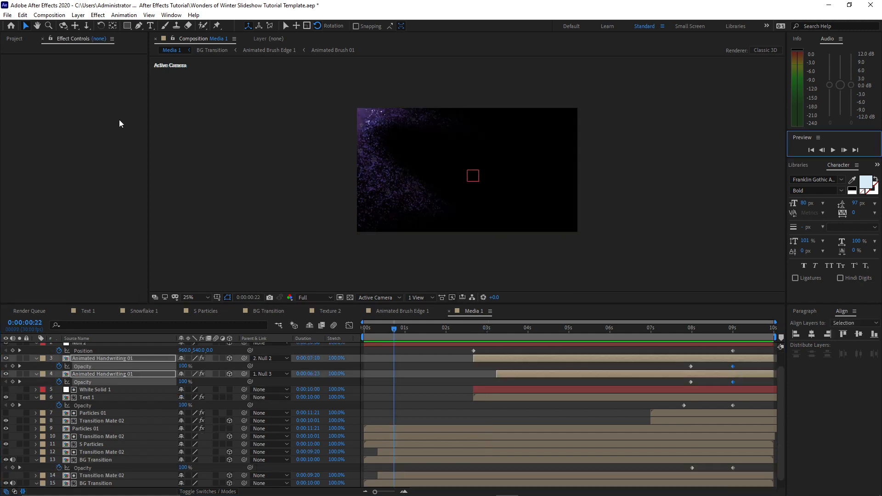
Show the project items and collapse the Pre-rendered Comps, Common Comps and Scene 1 folders.
{"action": "left_click", "coordinate": [14, 39]}
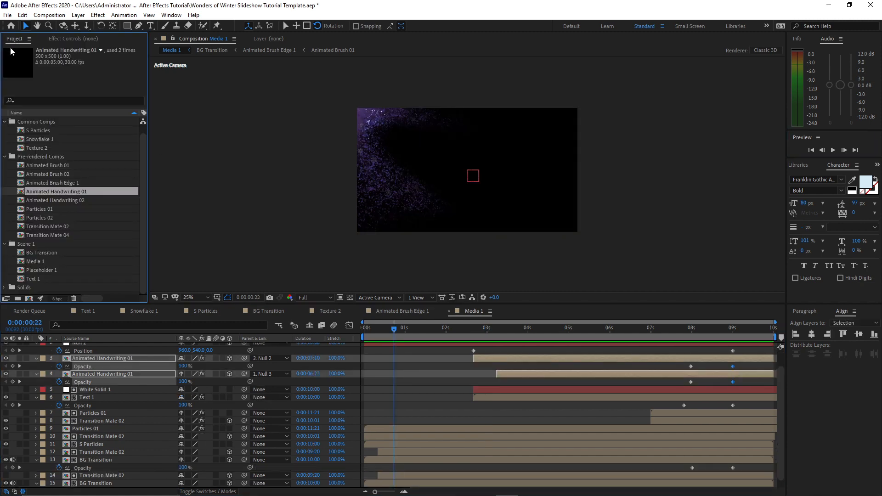
{"action": "left_click", "coordinate": [5, 165]}
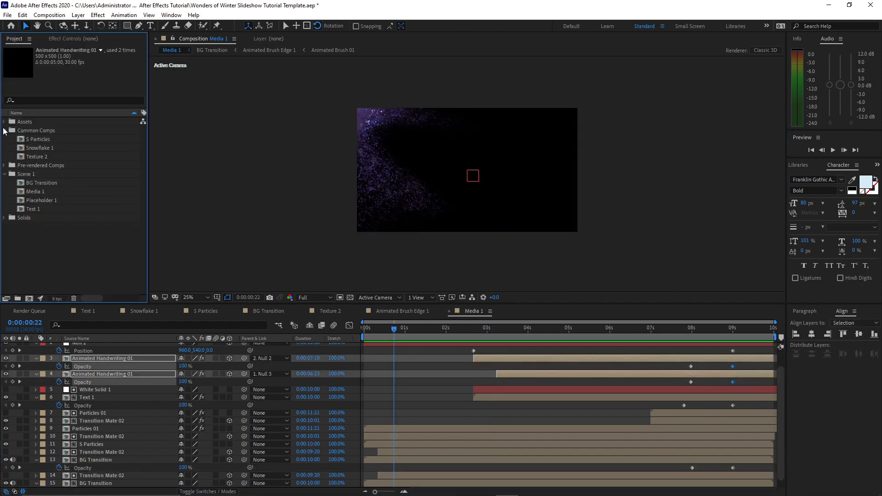
{"action": "left_click", "coordinate": [5, 130]}
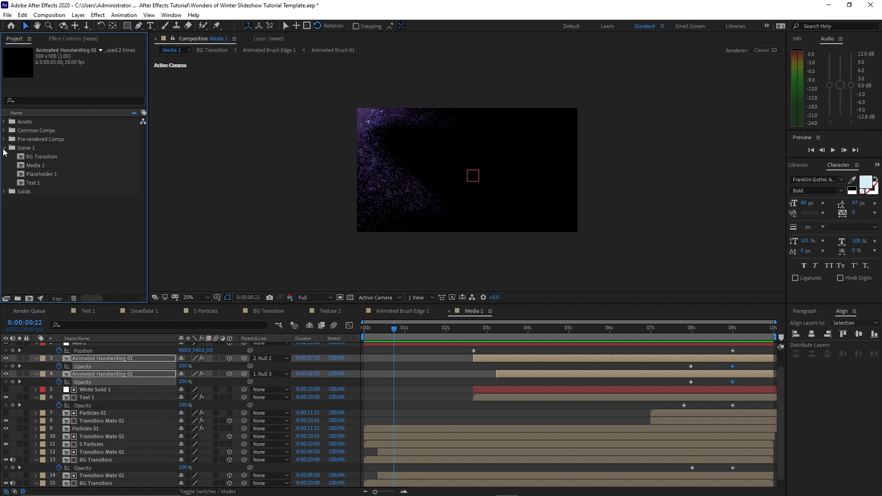
{"action": "left_click", "coordinate": [4, 147]}
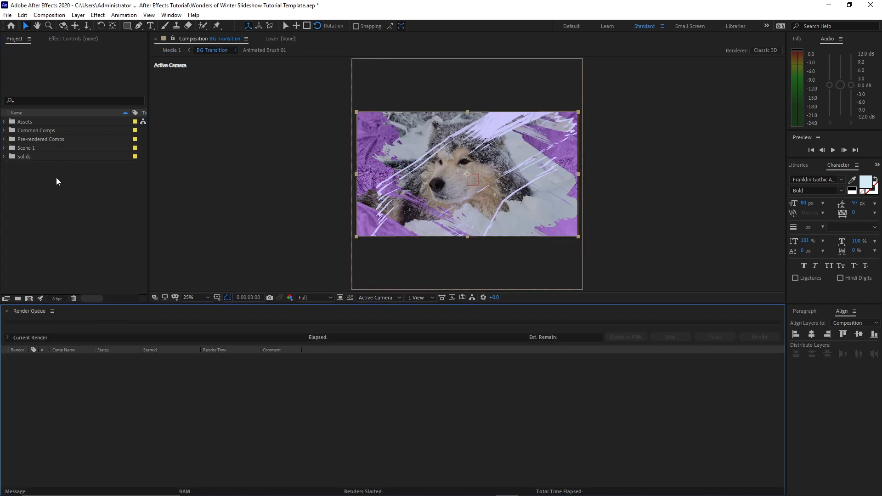
Move Animated Brush 01, Animated Brush Edge 1, Particles 01, Transition Mate 02 and Animated Handwriting 01 from Pre-rendered Comps into the Scene 1 folder.
{"action": "left_click", "coordinate": [5, 139]}
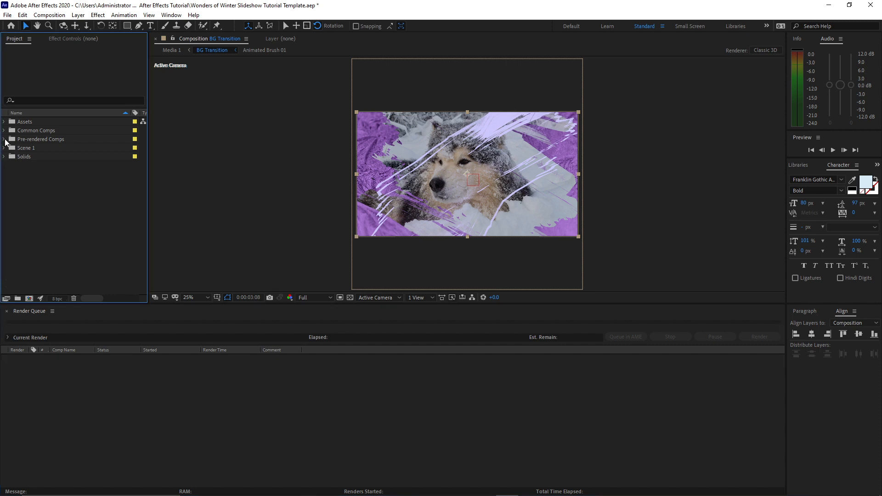
{"action": "left_click", "coordinate": [5, 139]}
{"action": "left_click", "coordinate": [45, 147]}
{"action": "left_click_drag", "start_coordinate": [45, 147], "coordinate": [45, 227]}
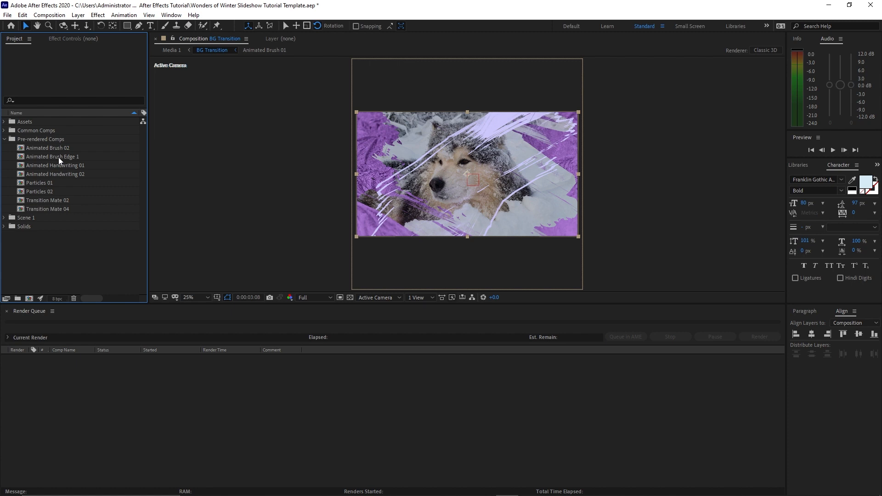
{"action": "left_click_drag", "start_coordinate": [59, 158], "coordinate": [54, 215]}
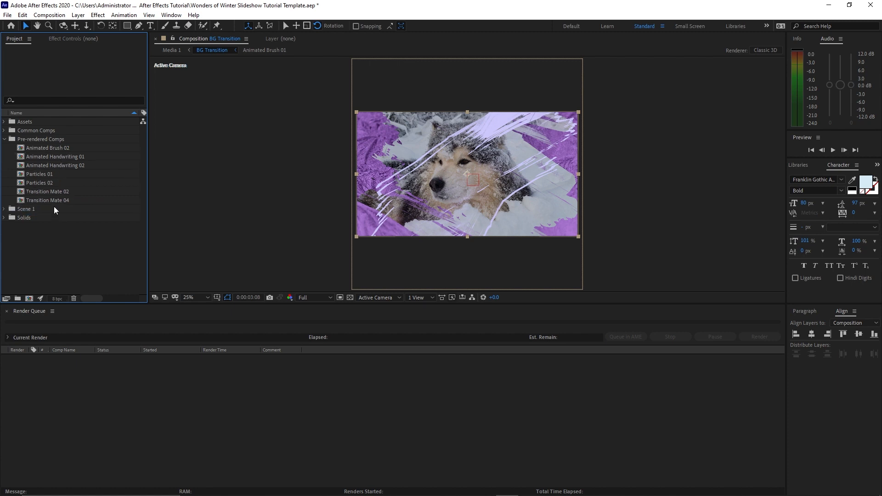
{"action": "left_click", "coordinate": [48, 176]}
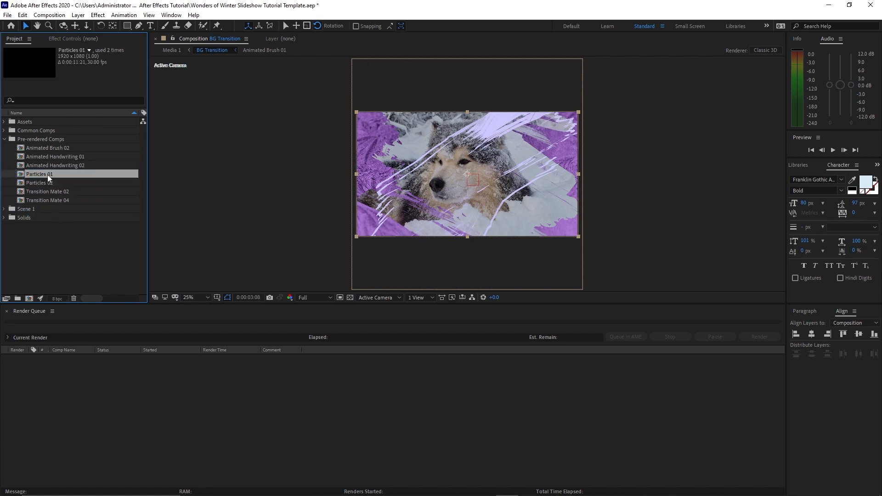
{"action": "left_click_drag", "start_coordinate": [58, 175], "coordinate": [57, 199]}
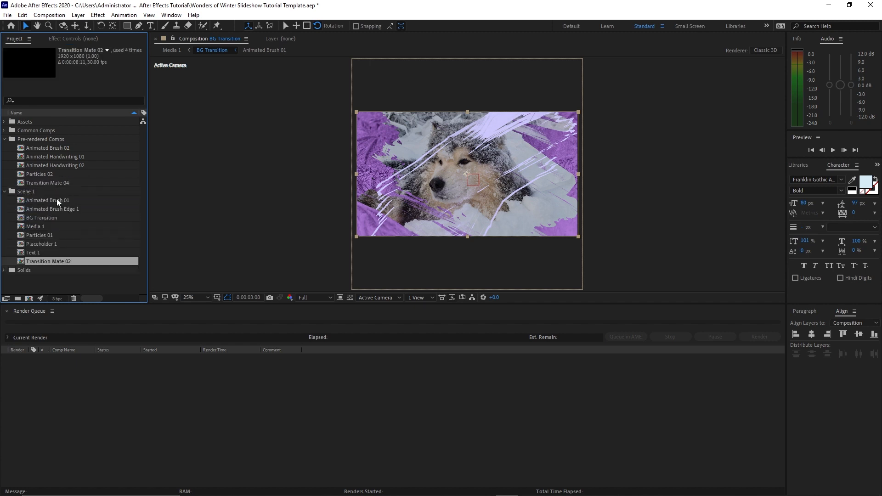
{"action": "left_click", "coordinate": [56, 158]}
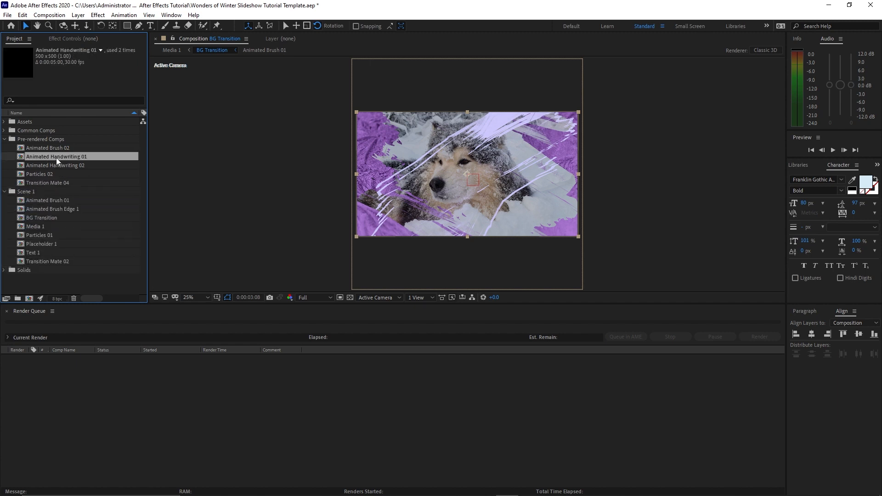
{"action": "left_click_drag", "start_coordinate": [56, 158], "coordinate": [63, 192]}
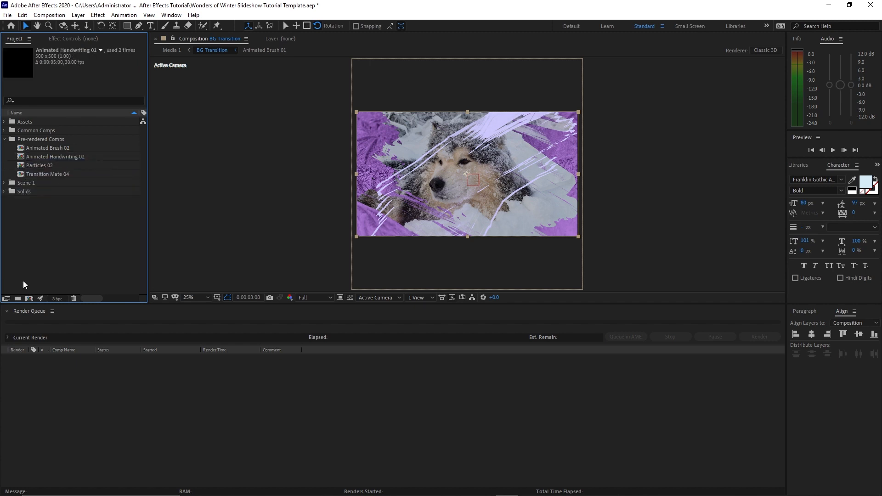
Create a project folder named Scene 2 and move the remaining Pre-rendered Comps compositions into it.
{"action": "left_click", "coordinate": [18, 299]}
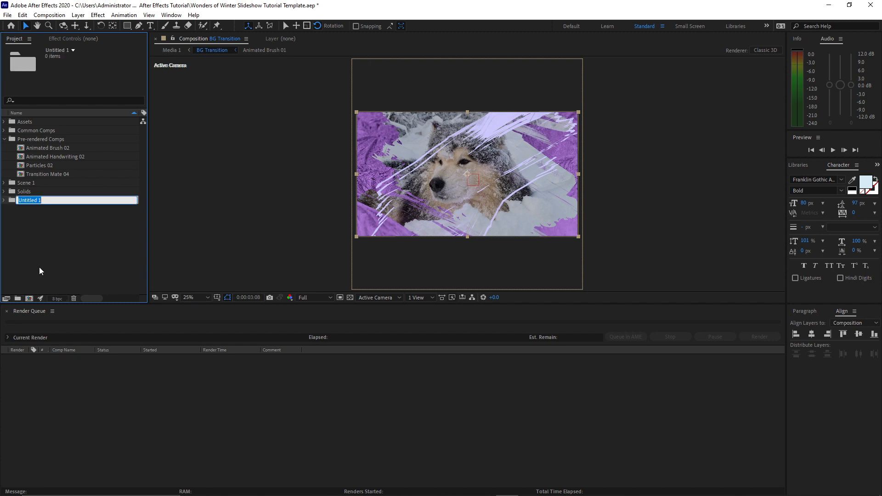
{"action": "type", "text": "Scene 2"}
{"action": "key", "text": "Return"}
{"action": "left_click_drag", "start_coordinate": [13, 145], "coordinate": [44, 191]}
Delete the empty Pre-rendered Comps folder from the project.
{"action": "left_click", "coordinate": [41, 140]}
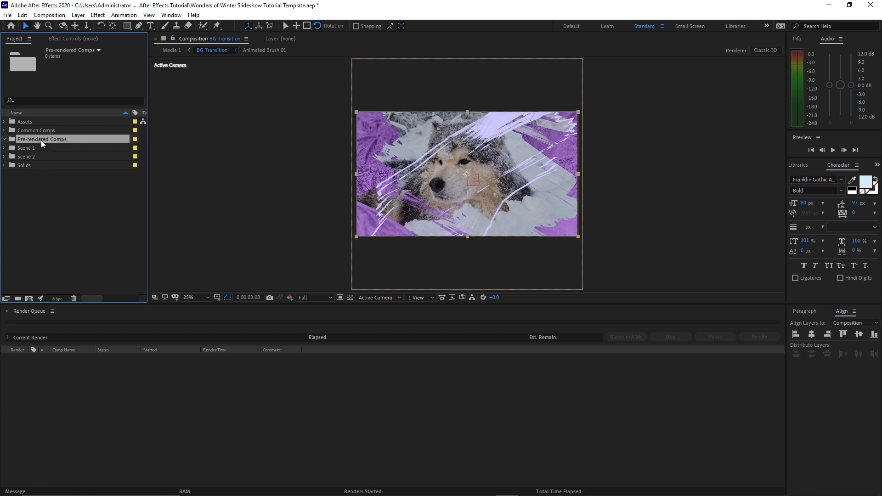
{"action": "left_click", "coordinate": [22, 15]}
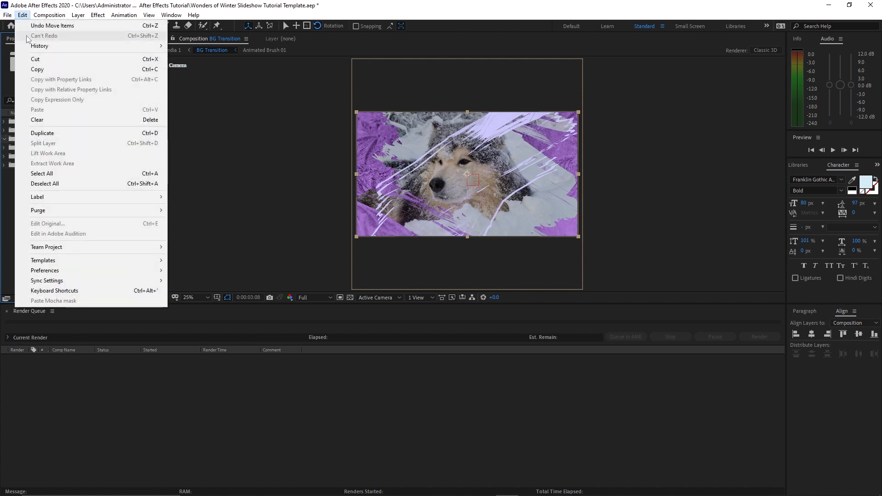
{"action": "left_click", "coordinate": [39, 119]}
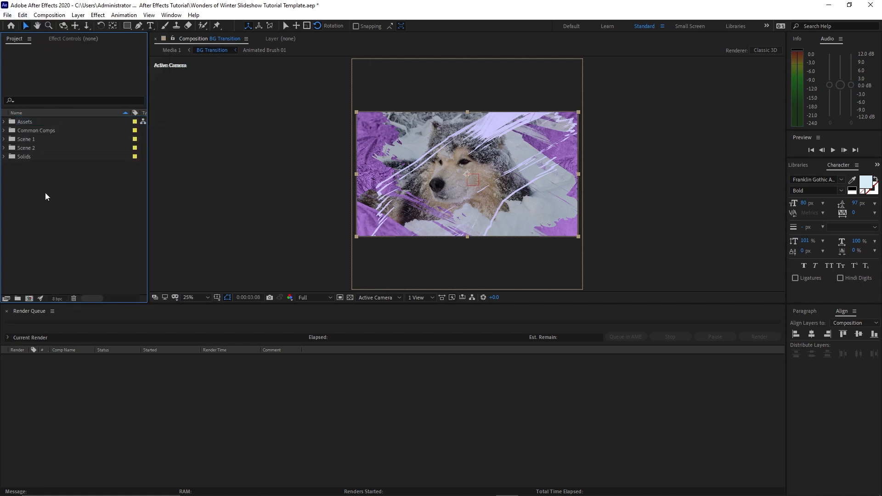
Duplicate the Animated Brush Edge 1, BG Transition, Media 1, Placeholder 1 and Text 1 compositions in the Scene 1 folder.
{"action": "left_click", "coordinate": [3, 139]}
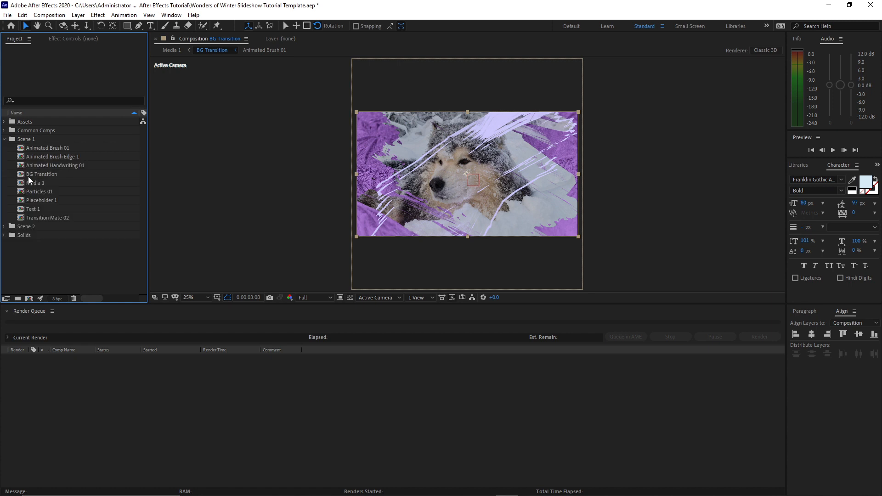
{"action": "left_click", "coordinate": [29, 175]}
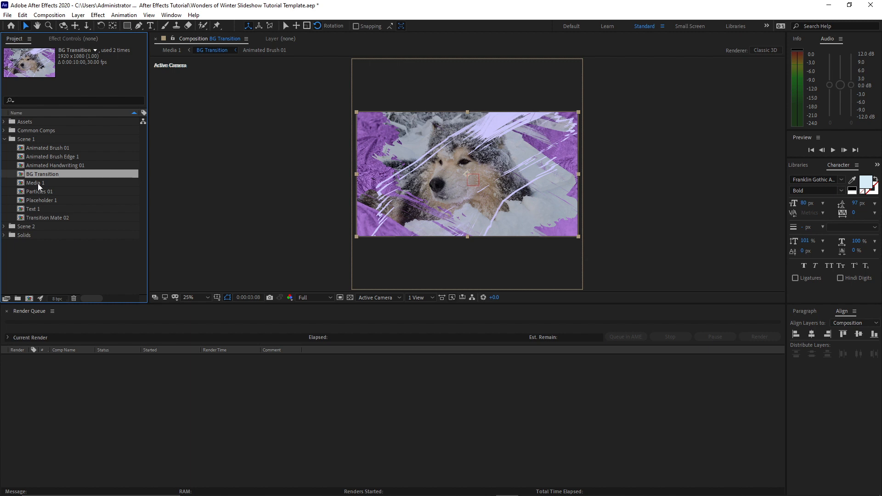
{"action": "left_click", "coordinate": [37, 183], "text": "ctrl"}
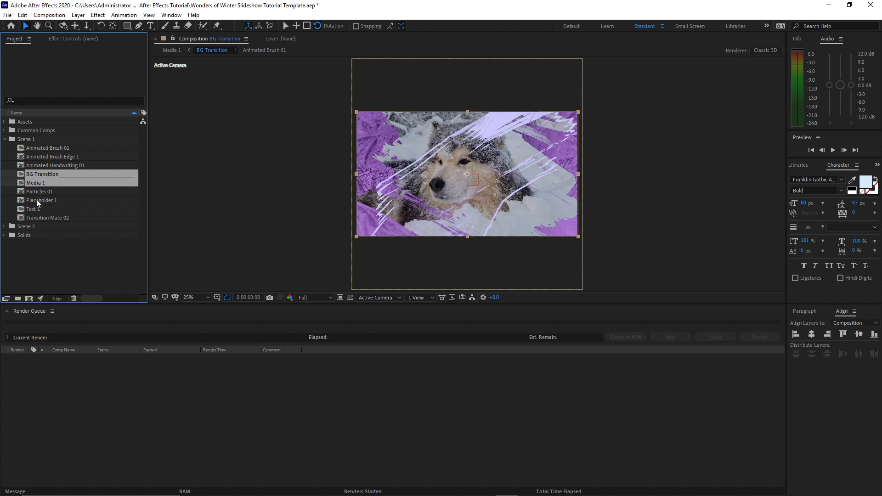
{"action": "left_click", "coordinate": [37, 199], "text": "ctrl"}
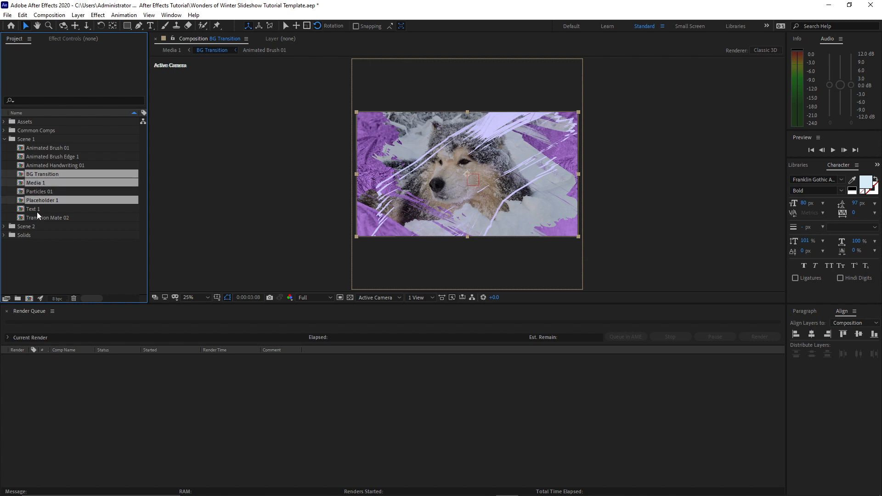
{"action": "left_click", "coordinate": [37, 209], "text": "ctrl"}
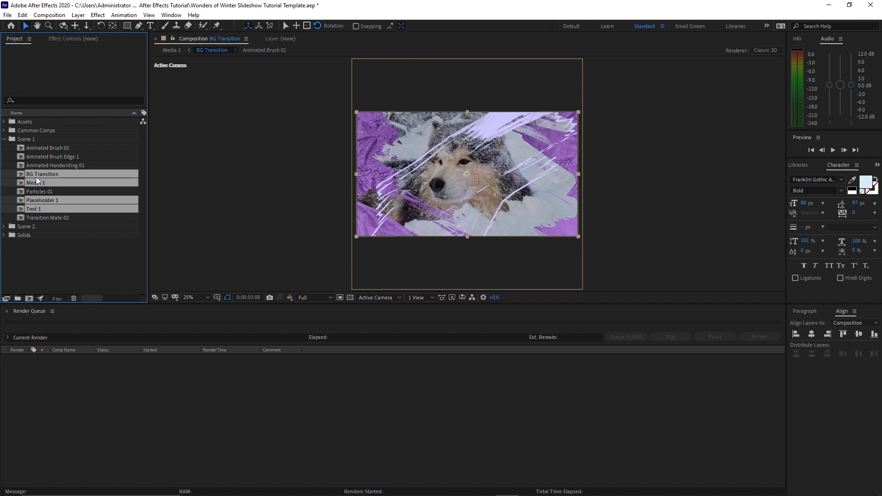
{"action": "left_click", "coordinate": [37, 157], "text": "ctrl"}
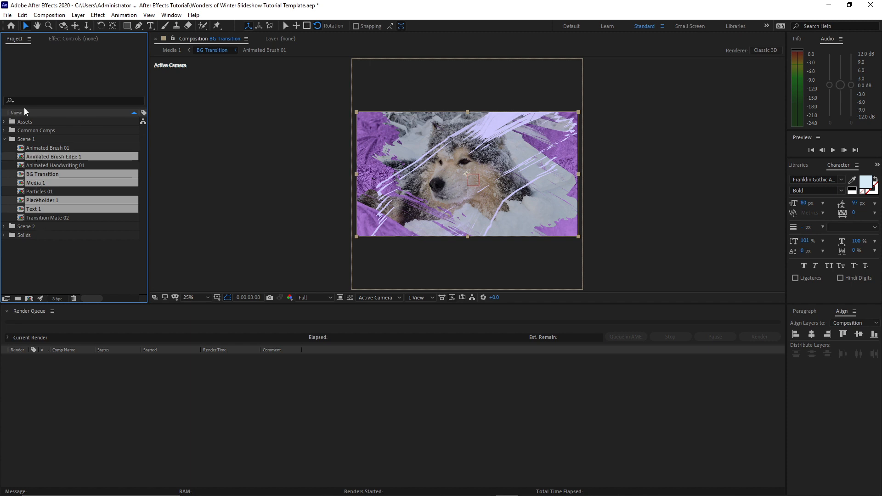
{"action": "left_click", "coordinate": [22, 15]}
{"action": "left_click", "coordinate": [45, 134]}
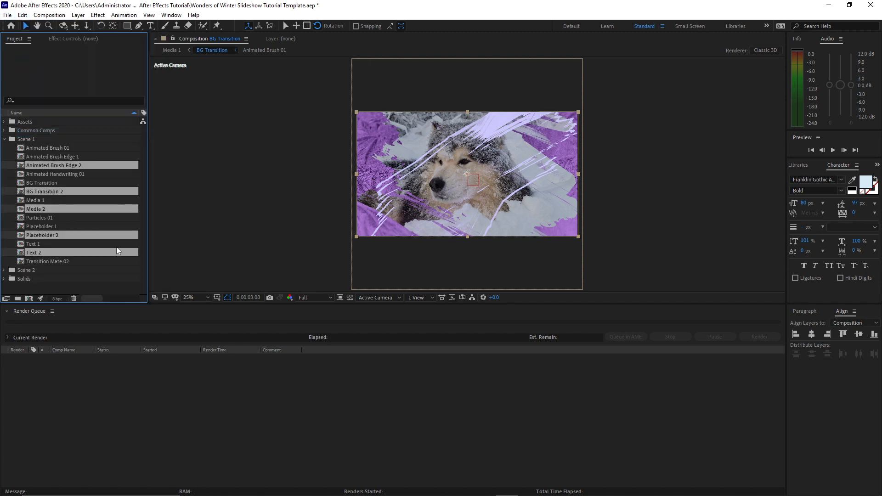
Move Animated Brush Edge 2, BG Transition 2, Media 2 and Placeholder 2 into the Scene 2 folder, and collapse Scene 1.
{"action": "left_click", "coordinate": [66, 252], "text": "ctrl"}
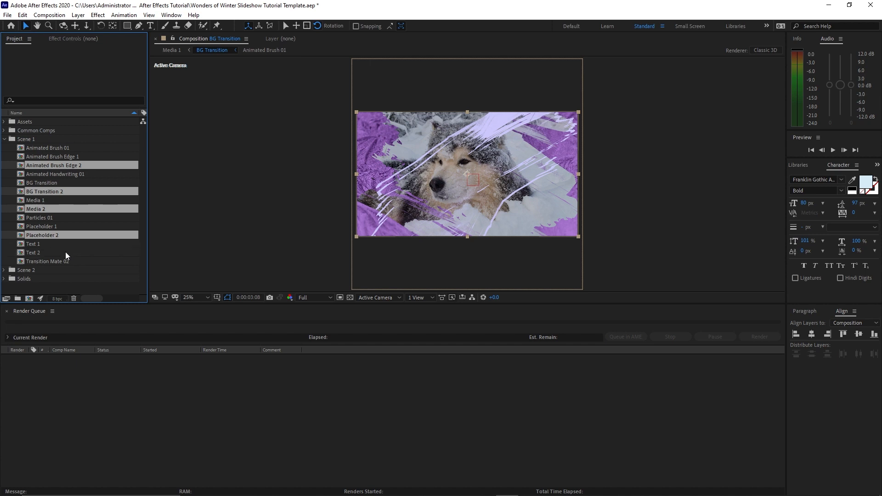
{"action": "left_click_drag", "start_coordinate": [65, 251], "coordinate": [65, 272]}
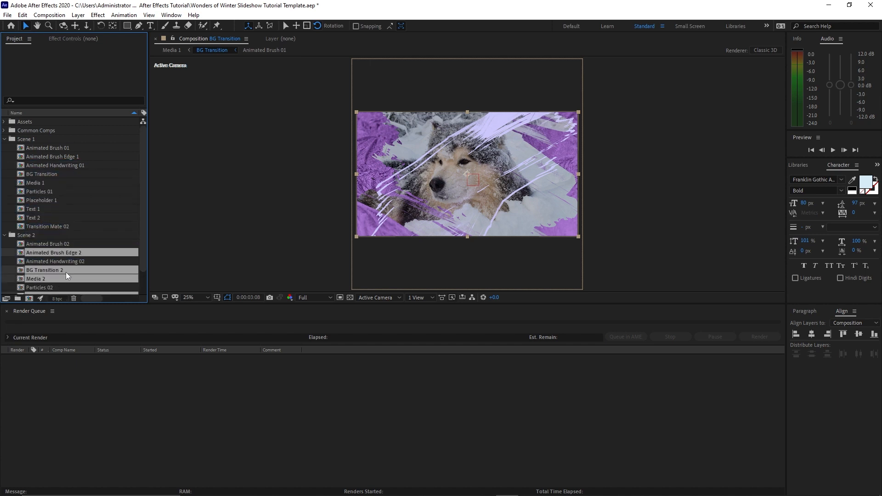
{"action": "left_click", "coordinate": [5, 139]}
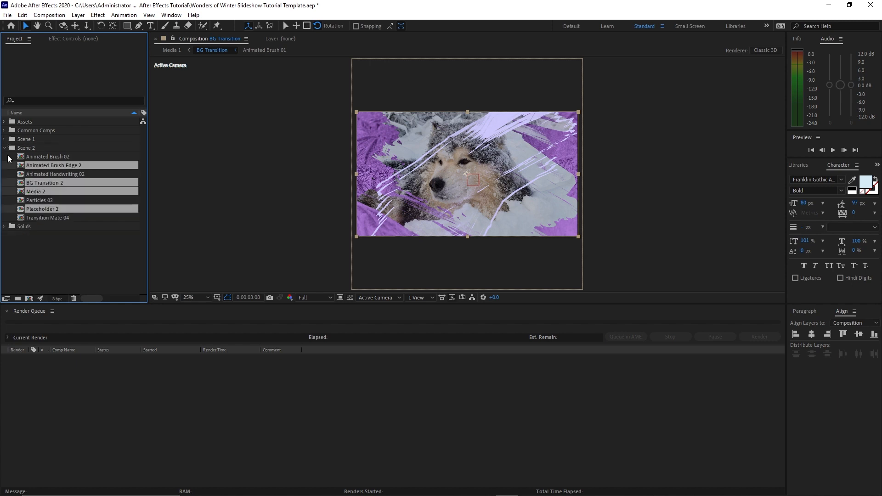
Select all compositions in the Scene 2 folder and open them in the timeline.
{"action": "left_click", "coordinate": [8, 158]}
{"action": "left_click_drag", "start_coordinate": [5, 153], "coordinate": [46, 214]}
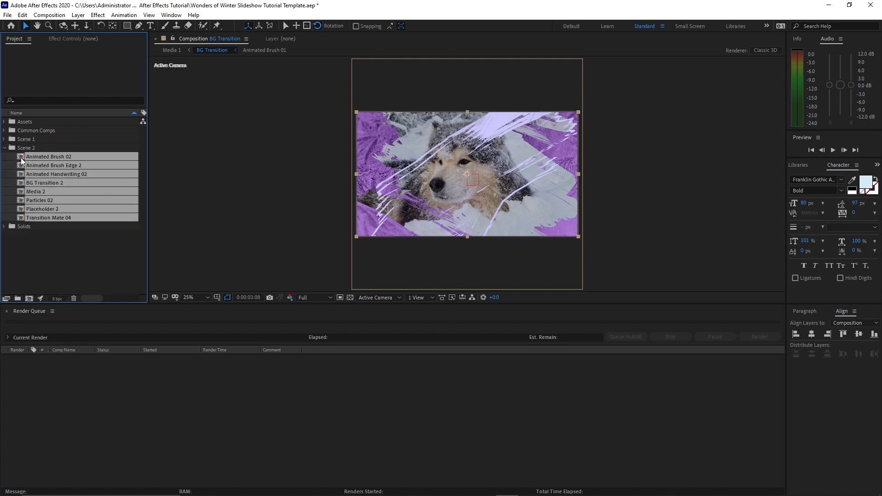
{"action": "double_click", "coordinate": [21, 161]}
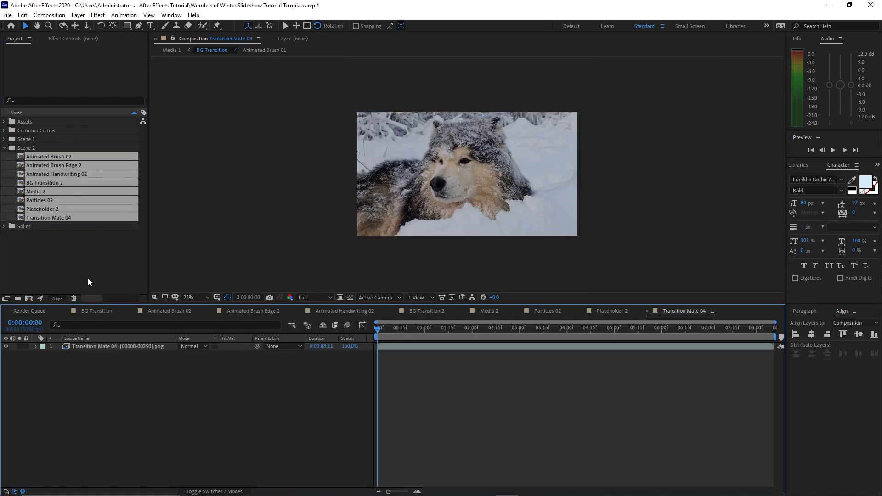
Close the Transition Mate 04, Particles 02, Animated Handwriting 02, Animated Brush 02 and BG Transition timelines.
{"action": "left_click", "coordinate": [646, 310]}
{"action": "left_click", "coordinate": [520, 311]}
{"action": "left_click", "coordinate": [298, 312]}
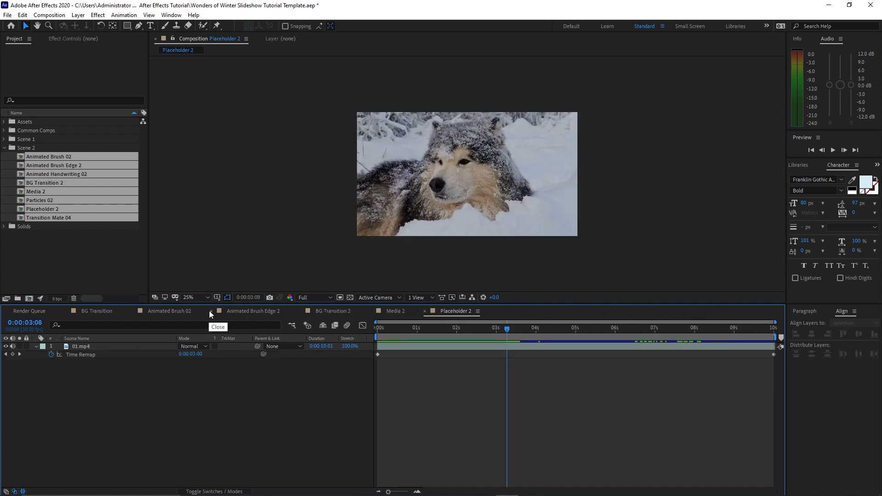
{"action": "left_click", "coordinate": [210, 311]}
{"action": "left_click", "coordinate": [65, 311]}
Delete the 01.mp4 layer from Placeholder 2 and add 2.mp4 from the Winter Video Clips folder in its place.
{"action": "left_click", "coordinate": [145, 346]}
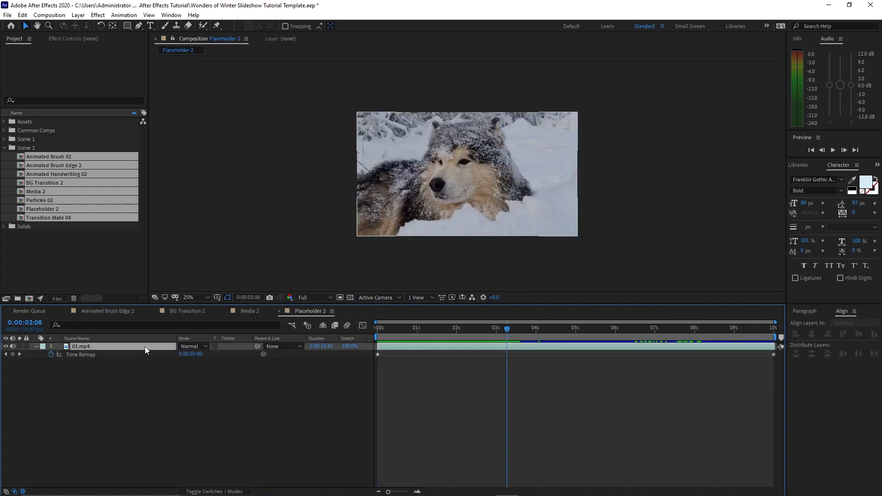
{"action": "key", "text": "Delete"}
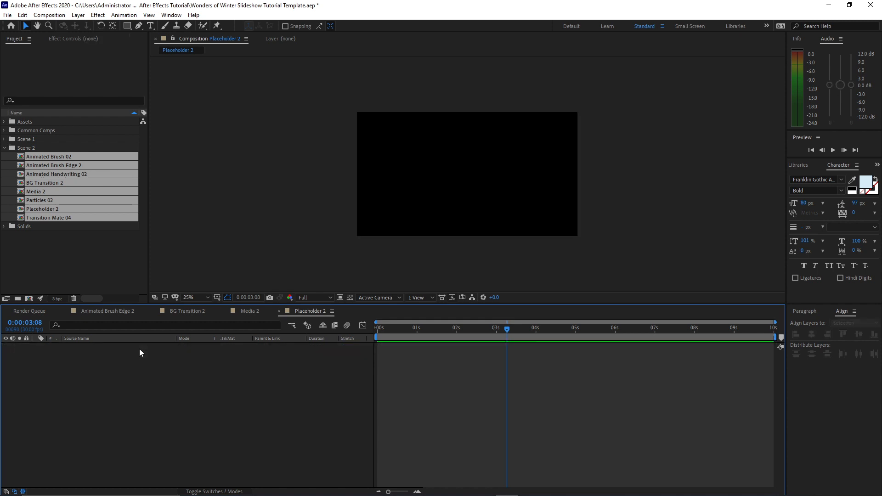
{"action": "left_click", "coordinate": [4, 122]}
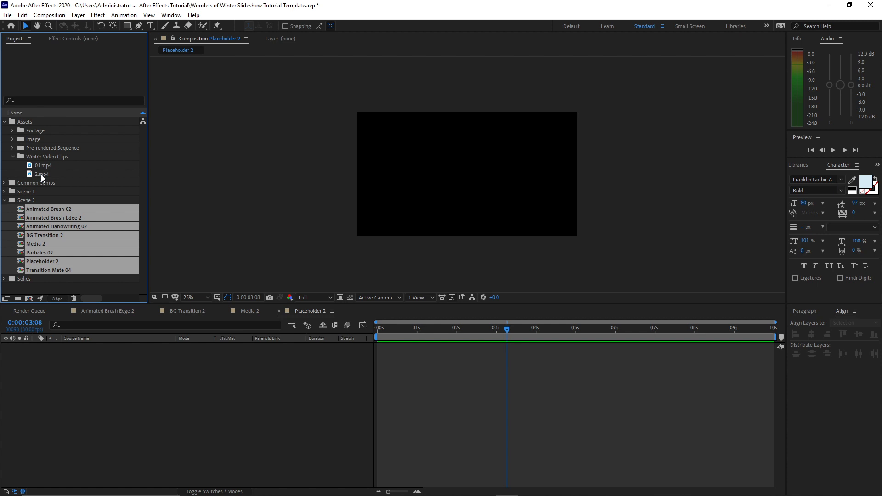
{"action": "left_click", "coordinate": [41, 175]}
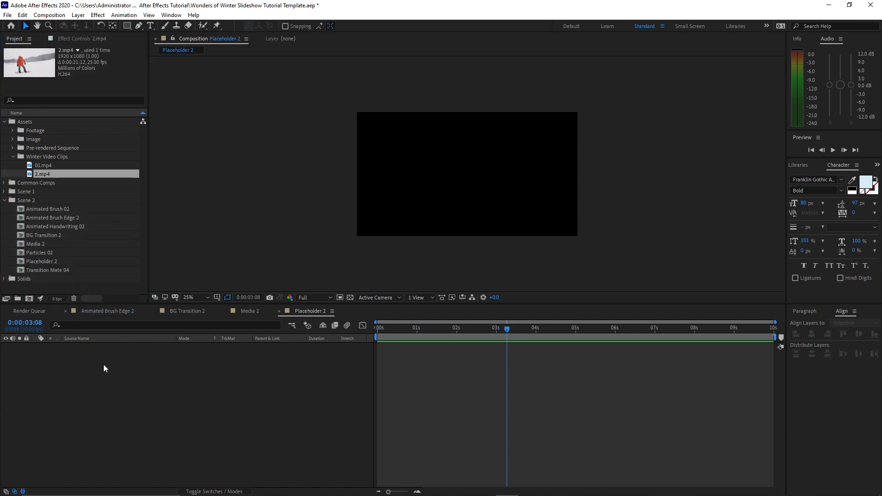
{"action": "left_click_drag", "start_coordinate": [41, 175], "coordinate": [103, 365]}
{"action": "left_click", "coordinate": [13, 157]}
{"action": "left_click", "coordinate": [4, 121]}
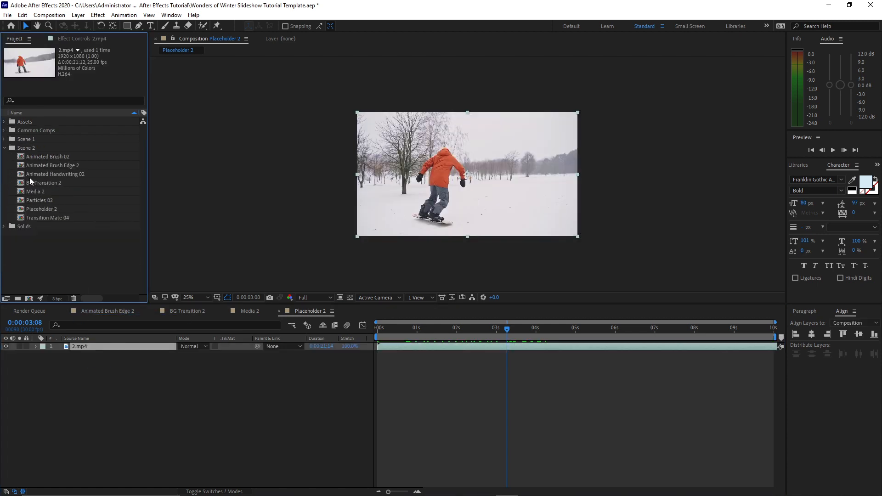
{"action": "left_click", "coordinate": [67, 232]}
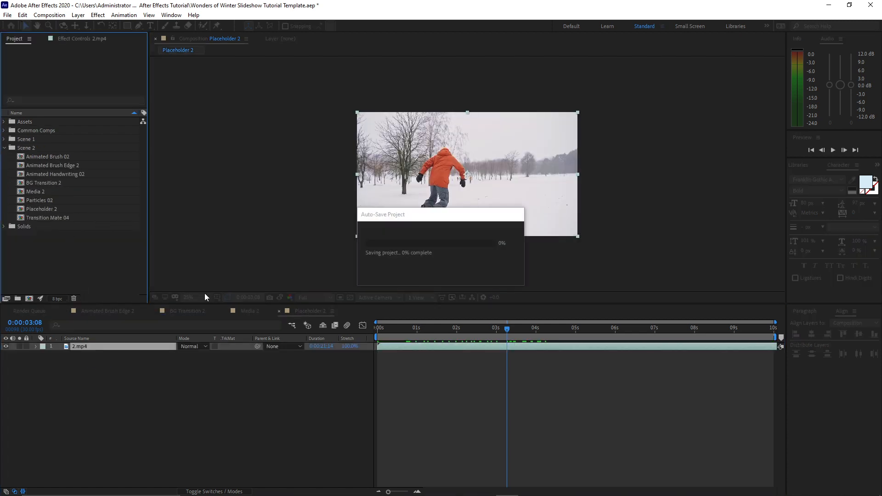
Replace the Placeholder 1 layer in BG Transition 2 with the Placeholder 2 composition.
{"action": "left_click", "coordinate": [184, 311]}
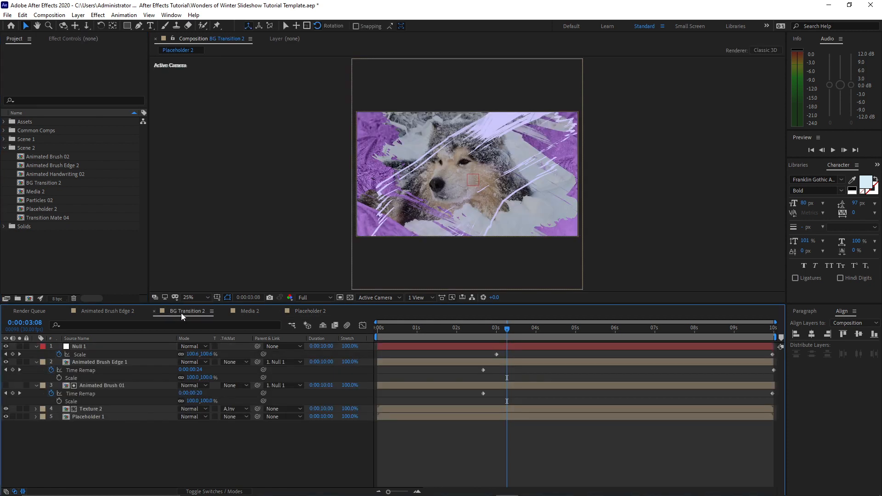
{"action": "left_click", "coordinate": [131, 418]}
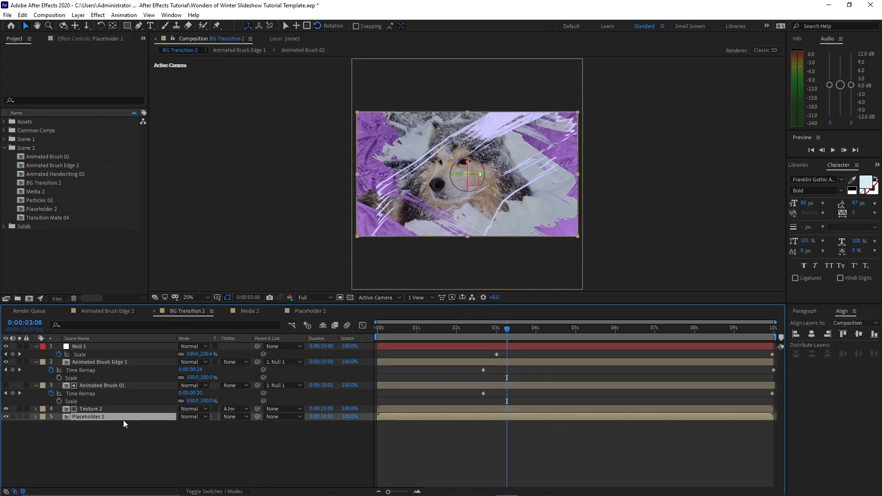
{"action": "left_click", "coordinate": [54, 209]}
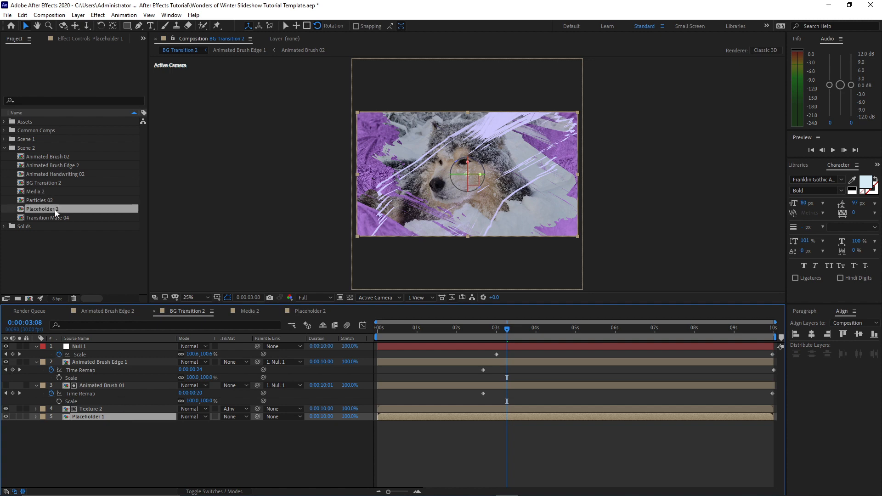
{"action": "left_click_drag", "start_coordinate": [55, 209], "coordinate": [100, 425]}
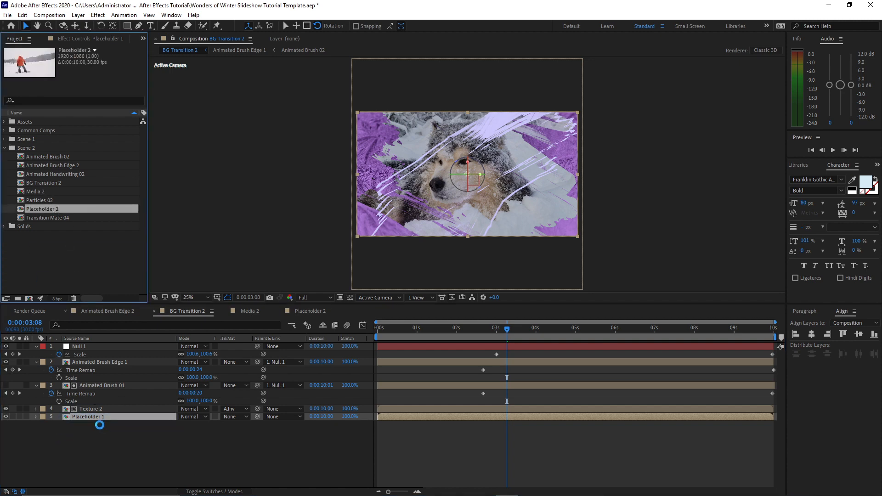
Replace the Animated Brush 01 layer with Animated Brush 02, and Animated Brush Edge 1 with Animated Brush Edge 2.
{"action": "left_click", "coordinate": [109, 385]}
{"action": "left_click", "coordinate": [54, 155]}
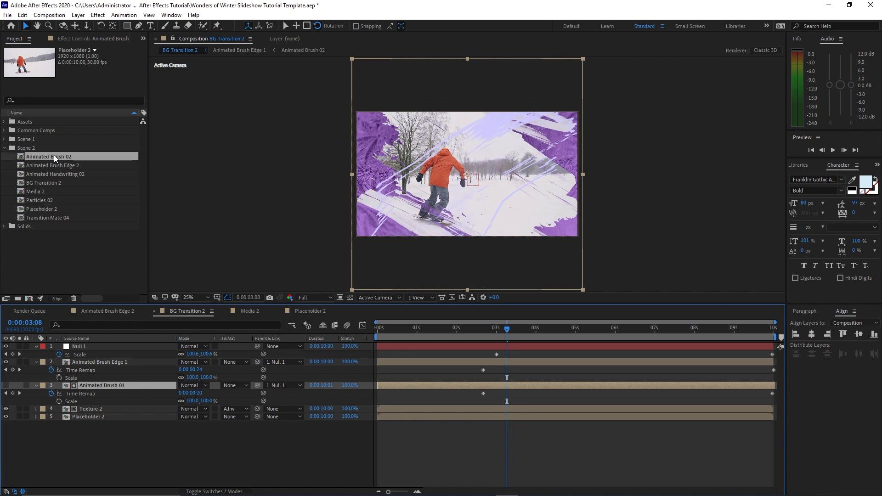
{"action": "left_click_drag", "start_coordinate": [53, 155], "coordinate": [119, 382]}
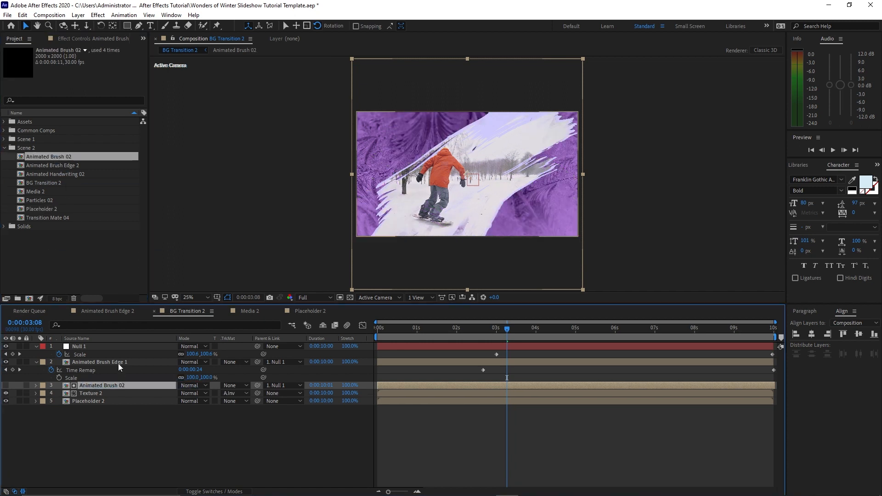
{"action": "left_click", "coordinate": [117, 363]}
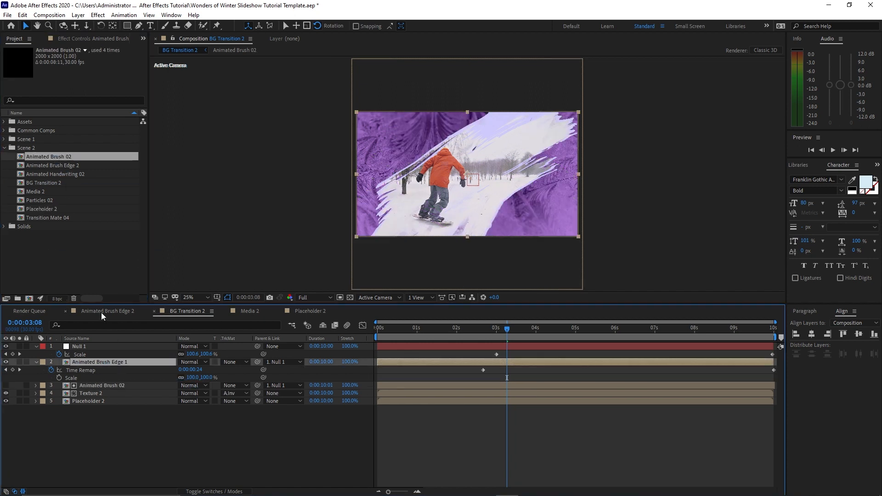
{"action": "left_click_drag", "start_coordinate": [67, 164], "coordinate": [116, 361]}
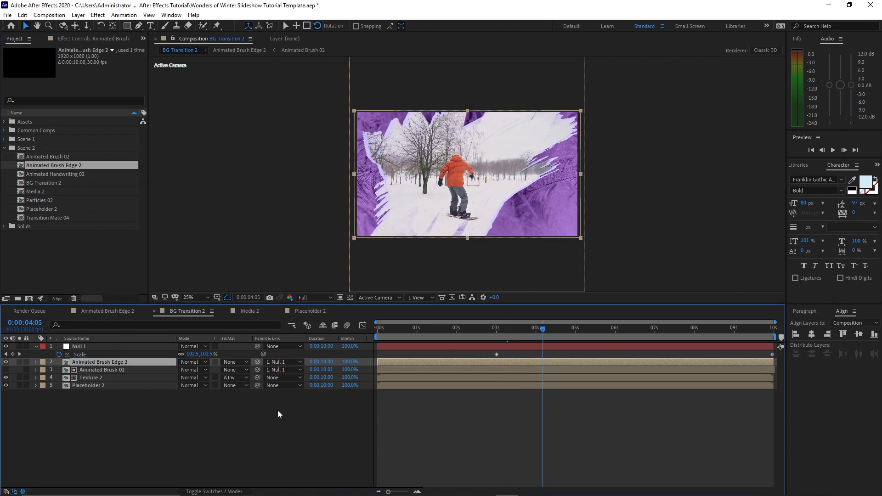
Collapse the layer properties in Media 2 and replace both BG Transition layers with BG Transition 2.
{"action": "left_click", "coordinate": [256, 315]}
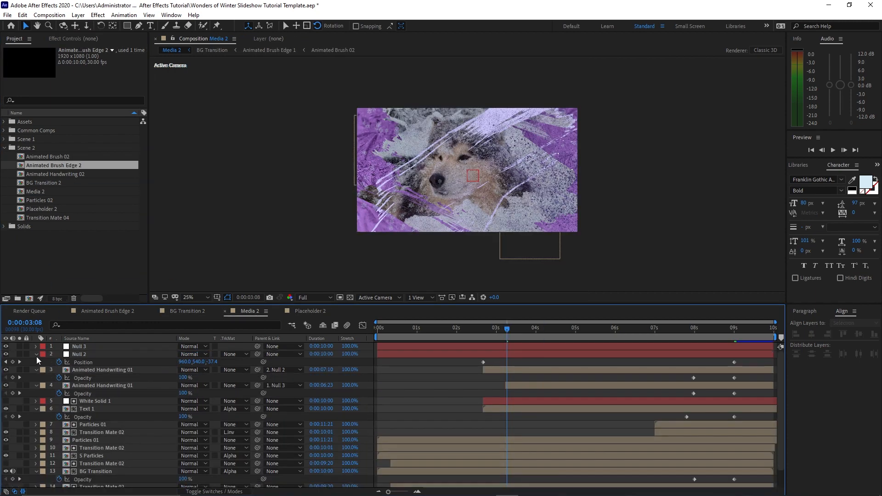
{"action": "left_click", "coordinate": [35, 440]}
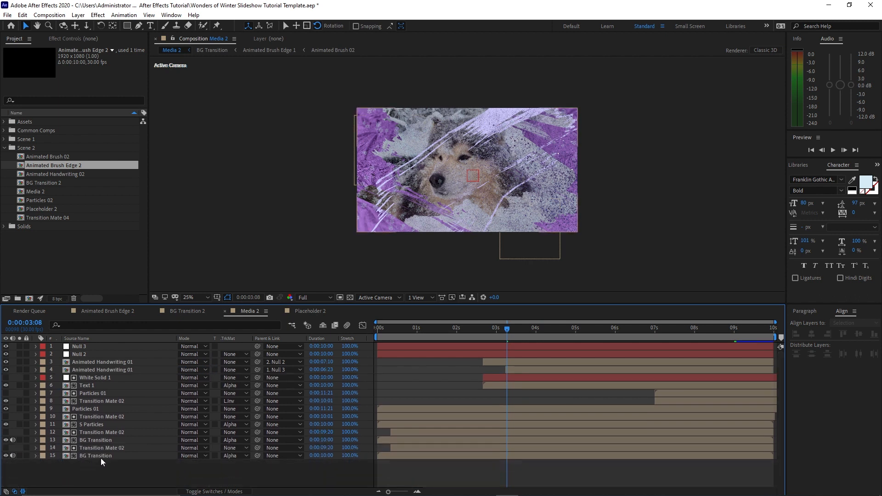
{"action": "left_click", "coordinate": [100, 456]}
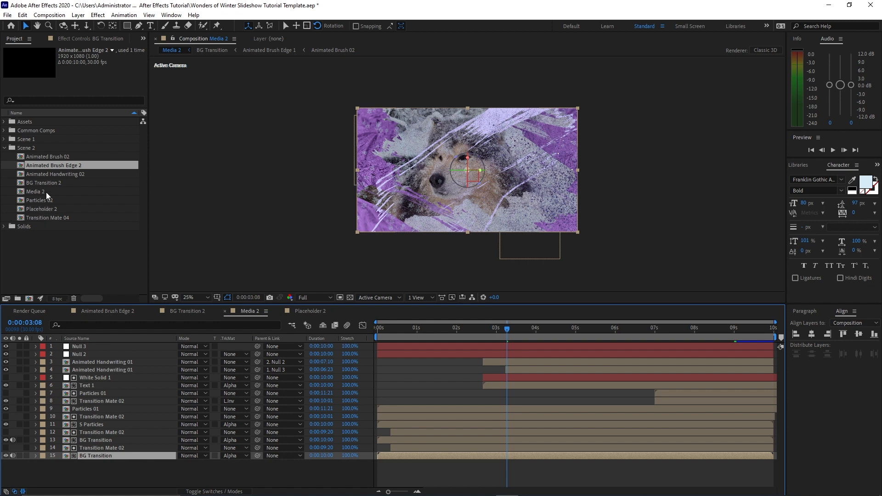
{"action": "left_click_drag", "start_coordinate": [47, 183], "coordinate": [108, 454]}
{"action": "left_click", "coordinate": [107, 439]}
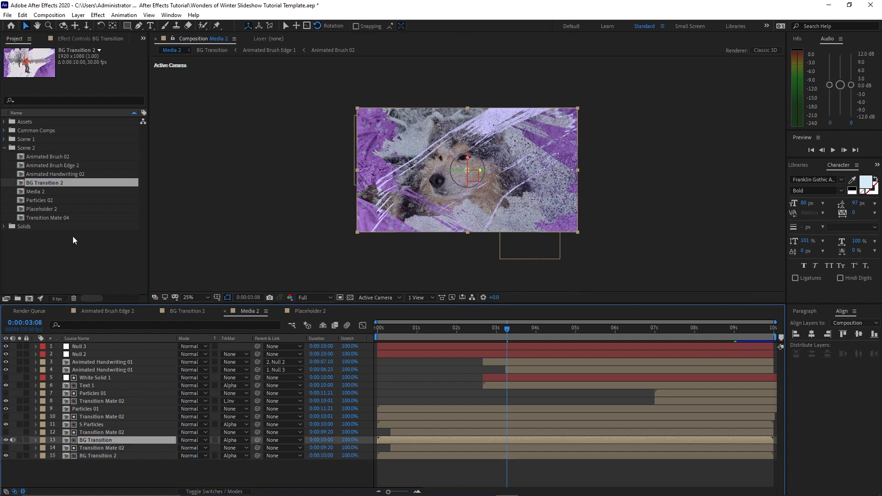
{"action": "left_click_drag", "start_coordinate": [48, 183], "coordinate": [98, 442]}
Replace all Transition Mate 02 layers in Media 2 with the Transition Mate 04 composition.
{"action": "left_click", "coordinate": [101, 449]}
{"action": "left_click_drag", "start_coordinate": [50, 218], "coordinate": [109, 402]}
{"action": "left_click", "coordinate": [107, 433]}
{"action": "left_click", "coordinate": [104, 418]}
{"action": "left_click", "coordinate": [101, 403]}
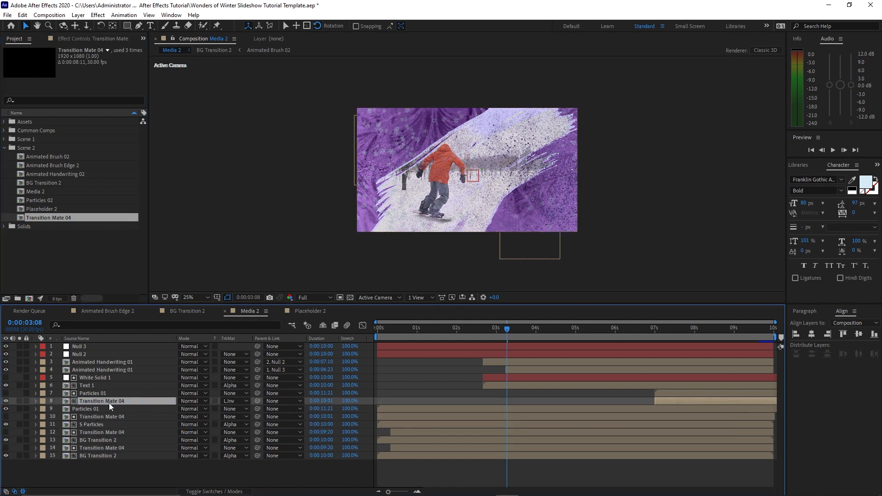
Replace both Particles 01 layers in Media 2 with the Particles 02 composition.
{"action": "left_click", "coordinate": [101, 410]}
{"action": "left_click_drag", "start_coordinate": [55, 201], "coordinate": [90, 394]}
{"action": "left_click", "coordinate": [98, 393]}
Move the Text 2 composition from the Scene 1 folder into the Scene 2 folder, and collapse Scene 1.
{"action": "left_click", "coordinate": [89, 386]}
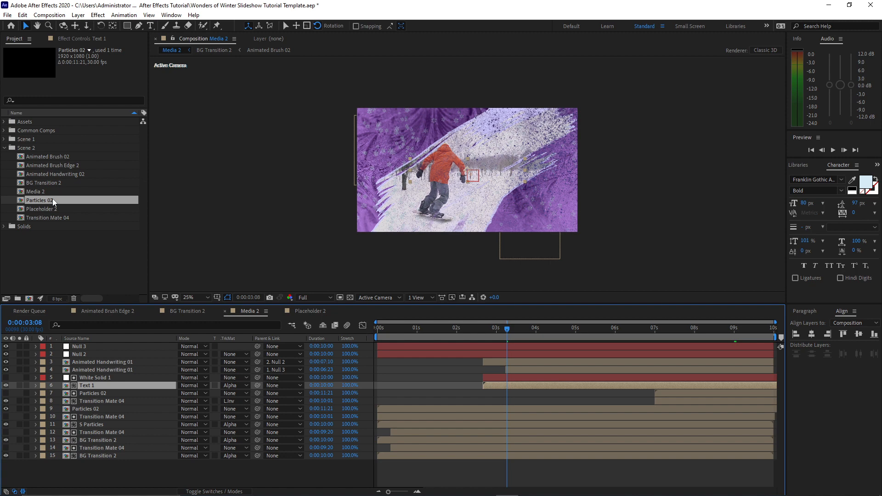
{"action": "left_click", "coordinate": [5, 139]}
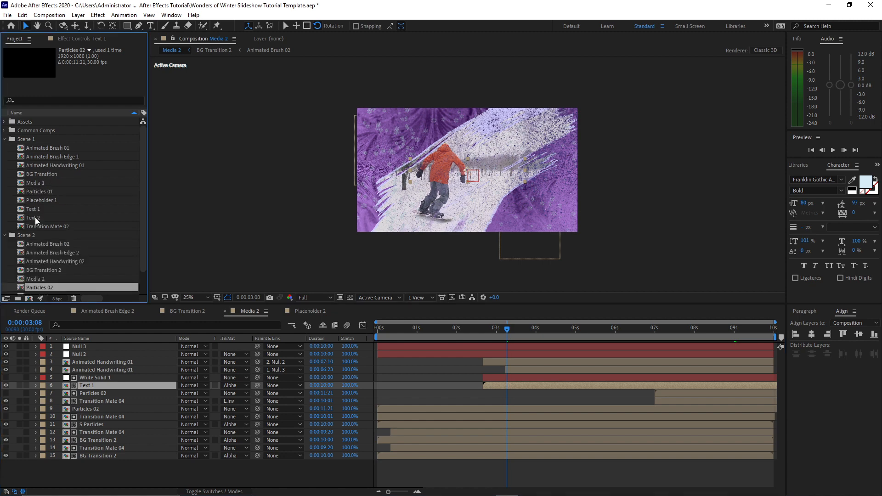
{"action": "left_click", "coordinate": [35, 217]}
{"action": "left_click_drag", "start_coordinate": [35, 217], "coordinate": [36, 234]}
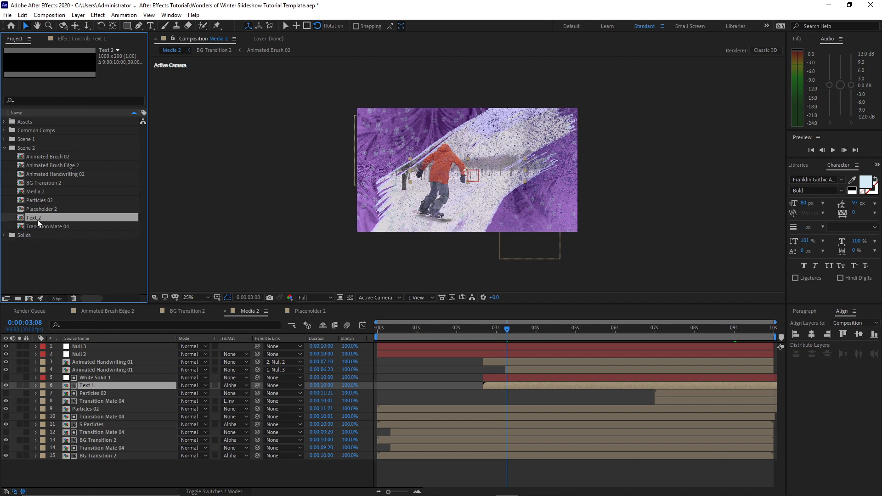
Change the WONDERS OF WINTER title in Text 2 to WINTER and centre it horizontally in the composition.
{"action": "double_click", "coordinate": [37, 219]}
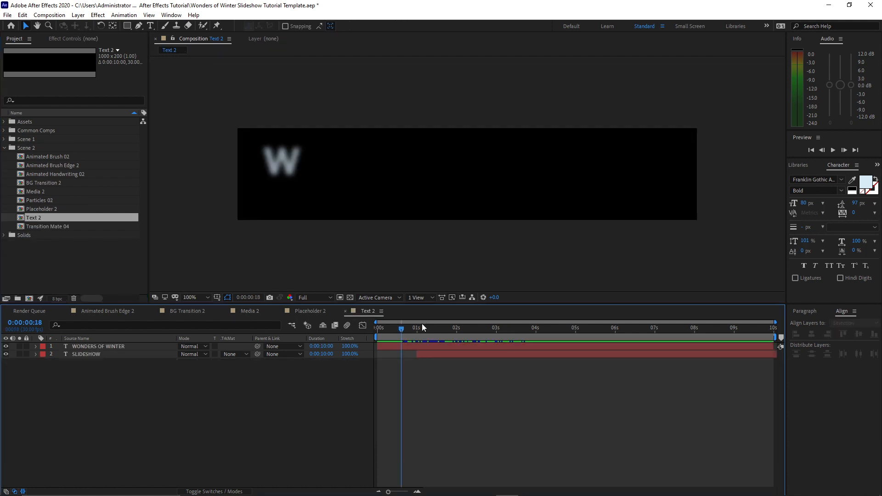
{"action": "left_click_drag", "start_coordinate": [396, 329], "coordinate": [565, 317]}
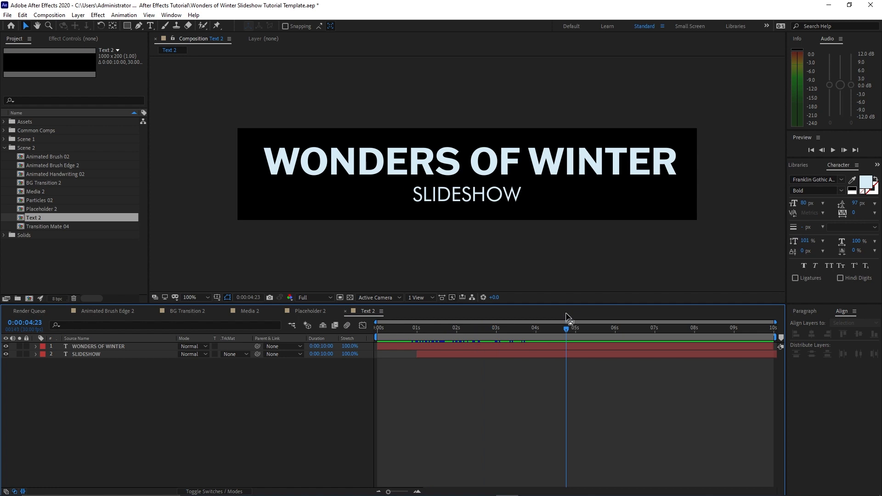
{"action": "double_click", "coordinate": [139, 347]}
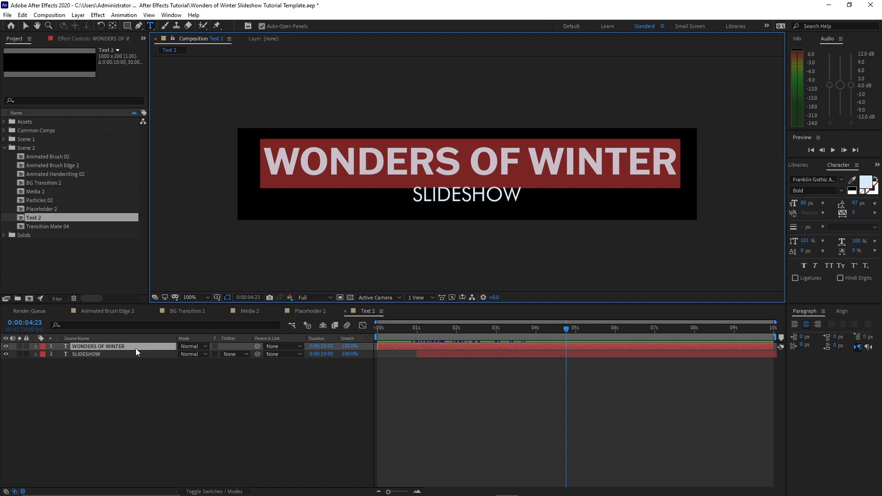
{"action": "key", "text": "BackSpace"}
{"action": "type", "text": "WIN"}
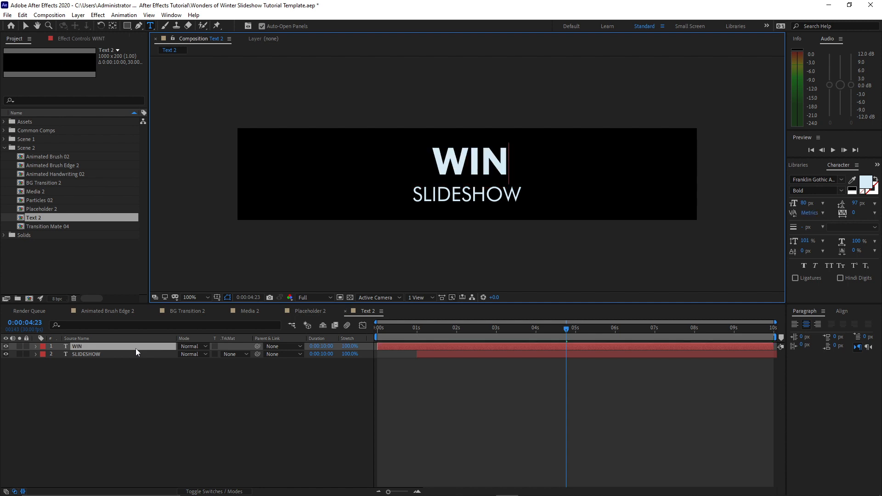
{"action": "type", "text": "TER"}
{"action": "left_click", "coordinate": [841, 313]}
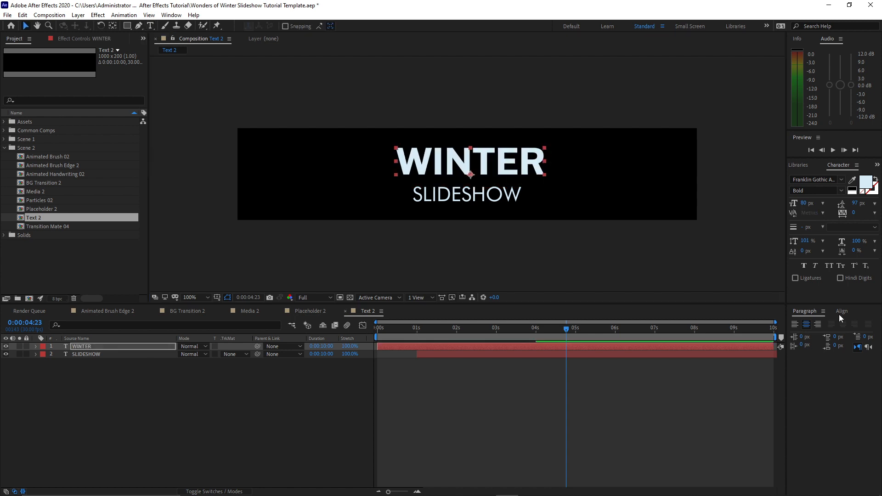
{"action": "left_click", "coordinate": [811, 334]}
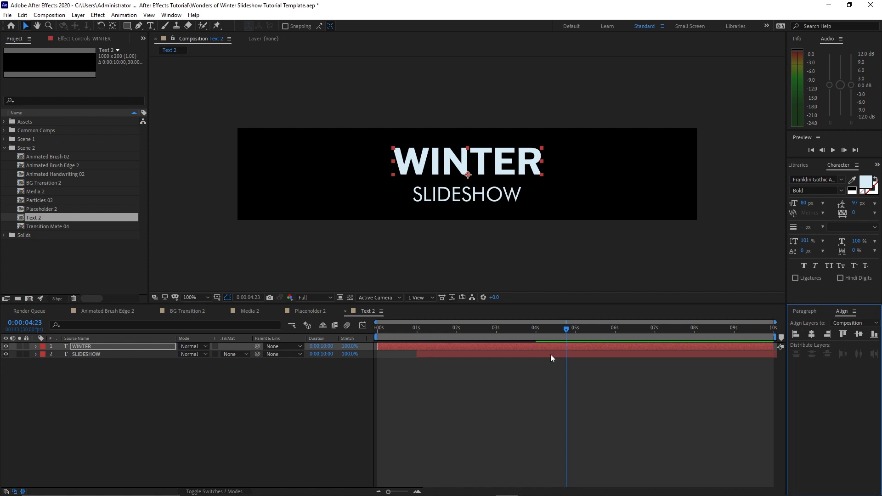
Change the SLIDESHOW subtitle in Text 2 to FUN and centre it horizontally in the composition.
{"action": "double_click", "coordinate": [130, 357]}
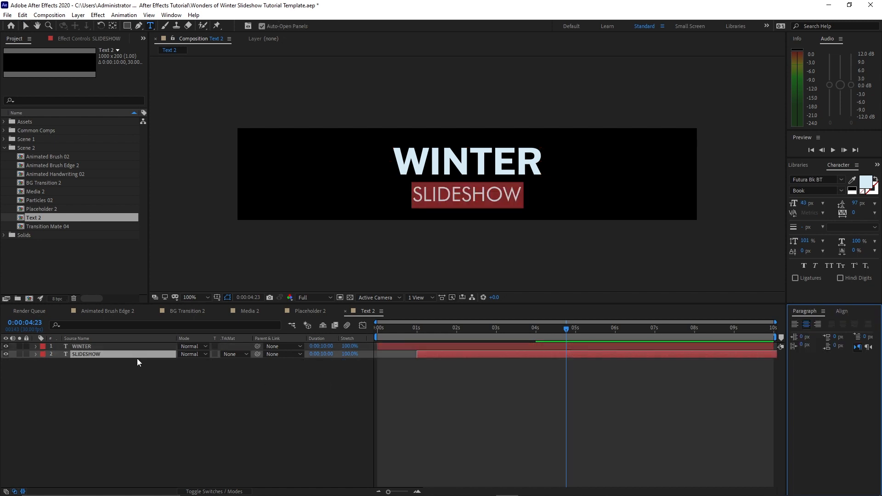
{"action": "type", "text": "FUN"}
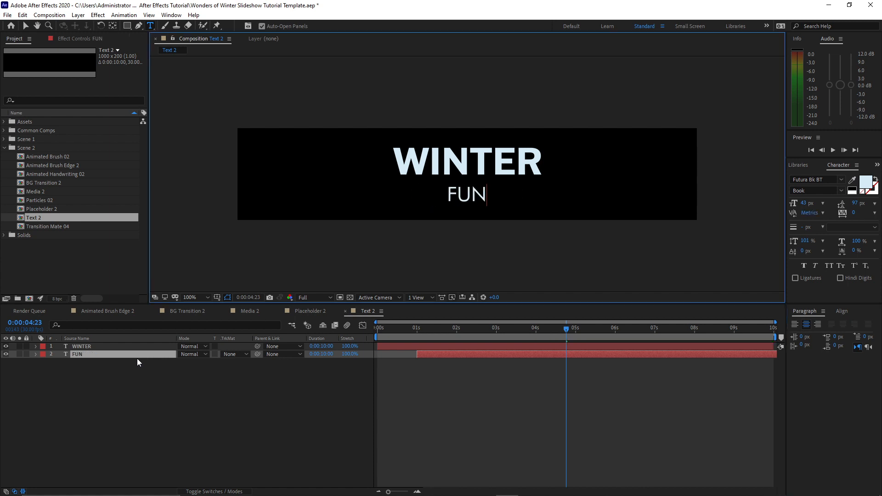
{"action": "left_click", "coordinate": [842, 311]}
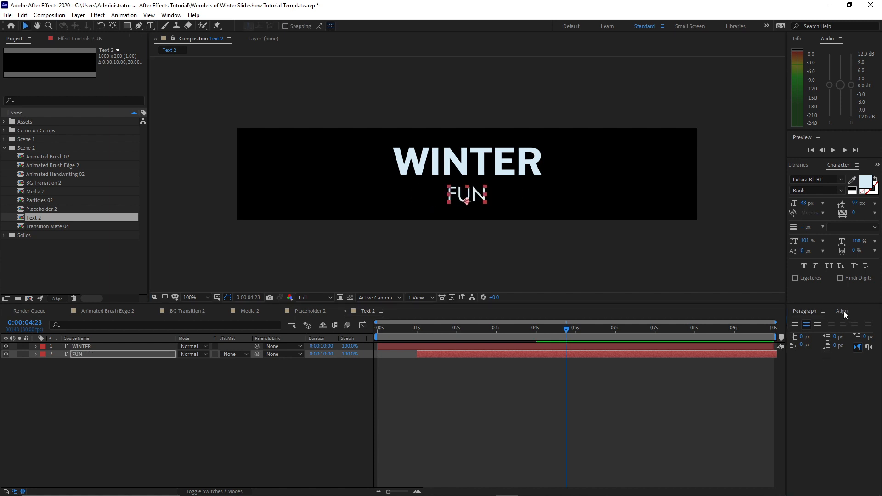
{"action": "left_click", "coordinate": [813, 335]}
{"action": "left_click", "coordinate": [271, 407]}
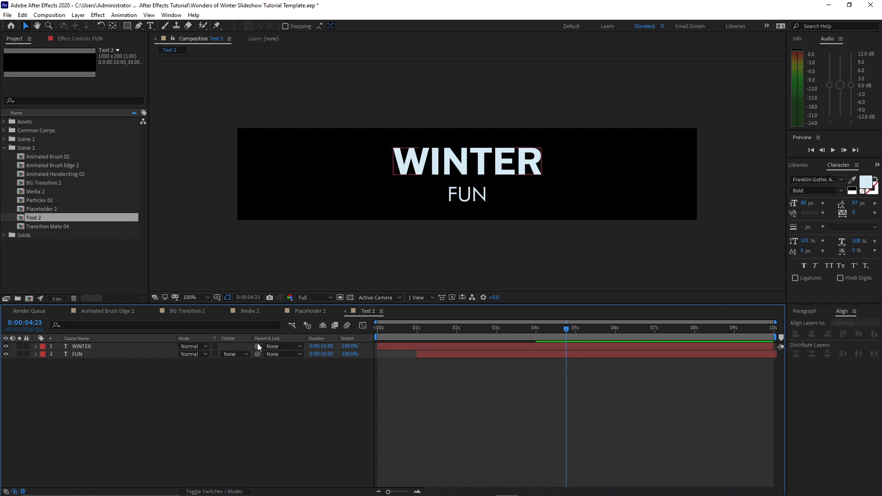
Replace the Text 1 layer in Media 2 with Text 2, and both Animated Handwriting 01 layers with Animated Handwriting 02.
{"action": "left_click", "coordinate": [249, 311]}
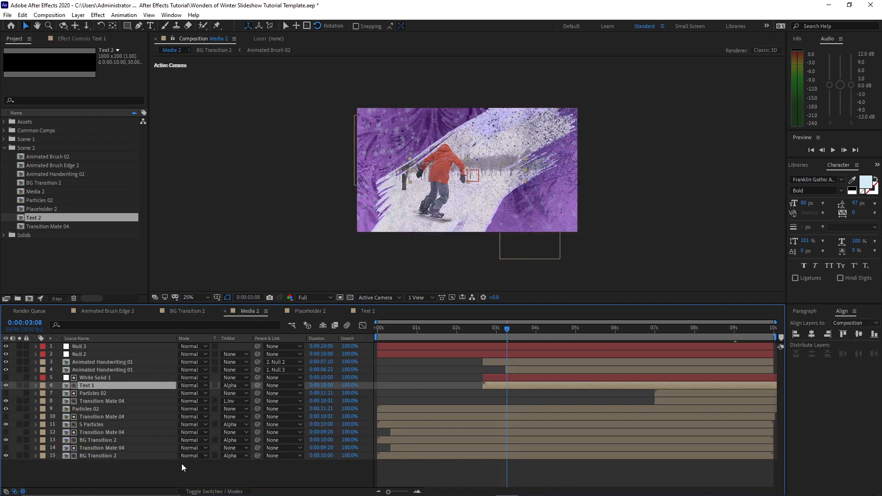
{"action": "left_click_drag", "start_coordinate": [62, 219], "coordinate": [89, 386]}
{"action": "left_click_drag", "start_coordinate": [57, 359], "coordinate": [60, 371]}
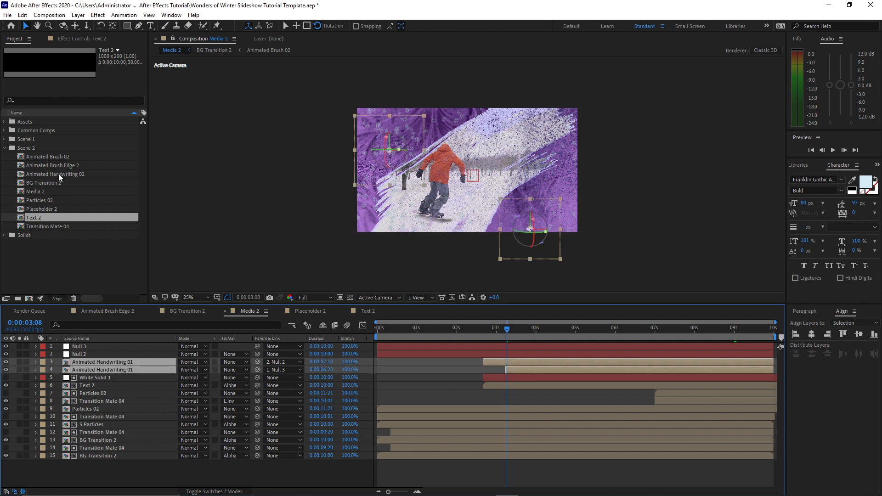
{"action": "left_click_drag", "start_coordinate": [59, 174], "coordinate": [102, 365]}
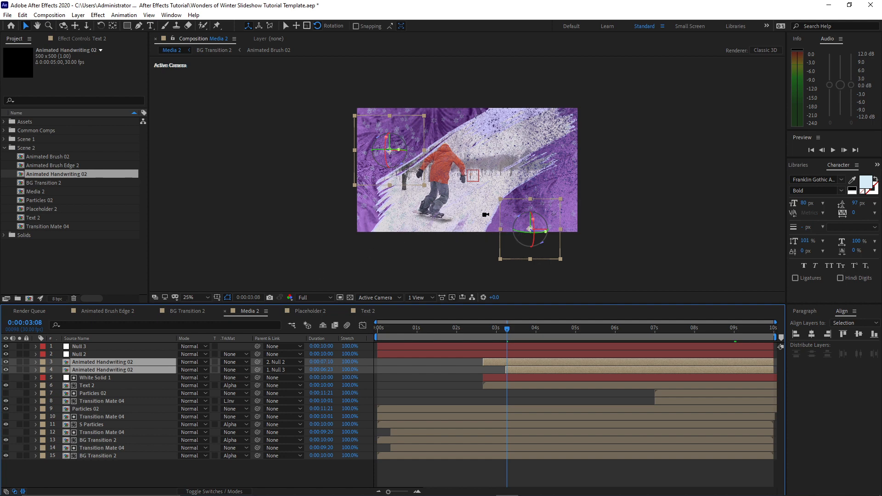
Collapse the Scene 2 folder and create an 18-second composition named Main at 1920 × 1080 and 30 fps.
{"action": "left_click", "coordinate": [4, 148]}
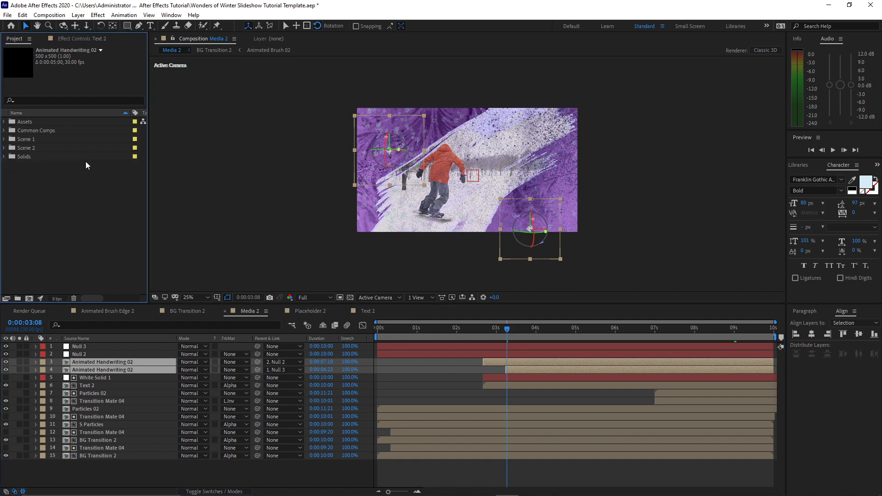
{"action": "left_click", "coordinate": [53, 15]}
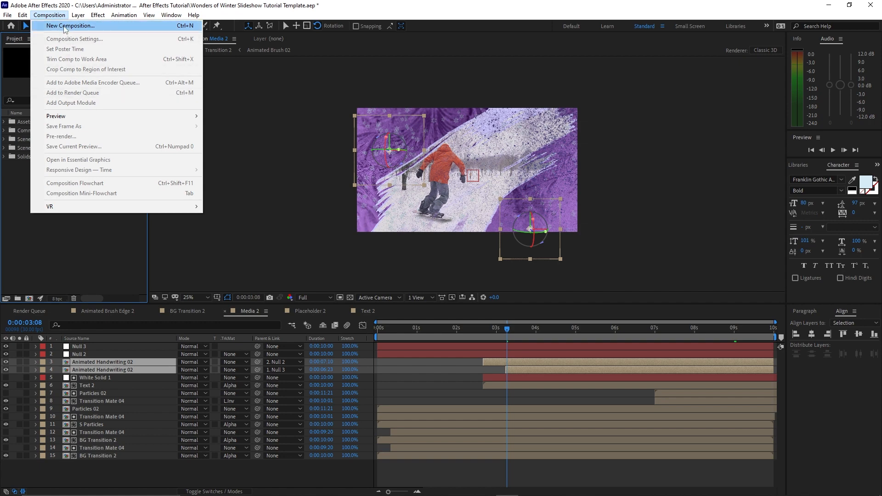
{"action": "left_click", "coordinate": [64, 26]}
{"action": "type", "text": "Ma"}
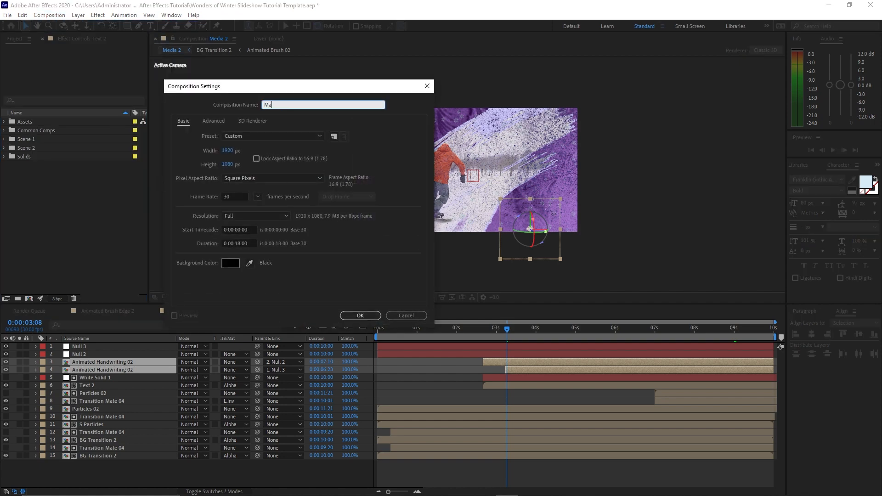
{"action": "type", "text": "in"}
{"action": "left_click", "coordinate": [341, 315]}
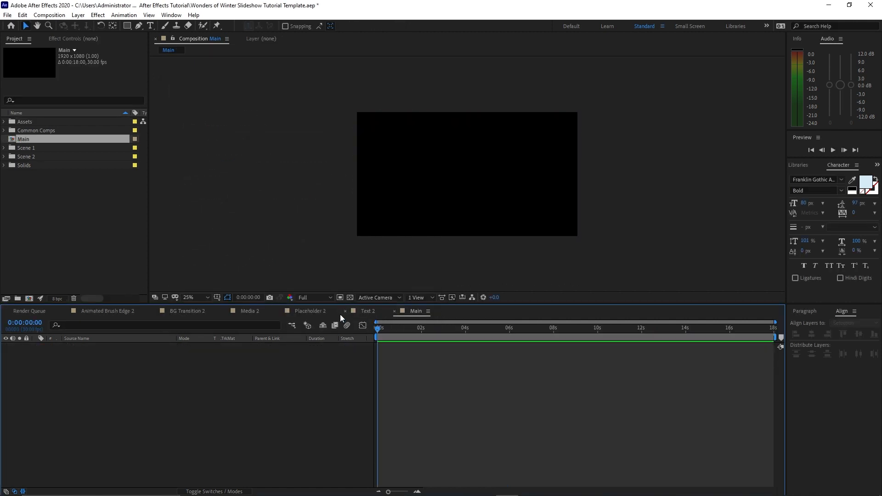
Add the Media 1 composition from the Scene 1 folder to the Main timeline and collapse the folder.
{"action": "left_click", "coordinate": [4, 148]}
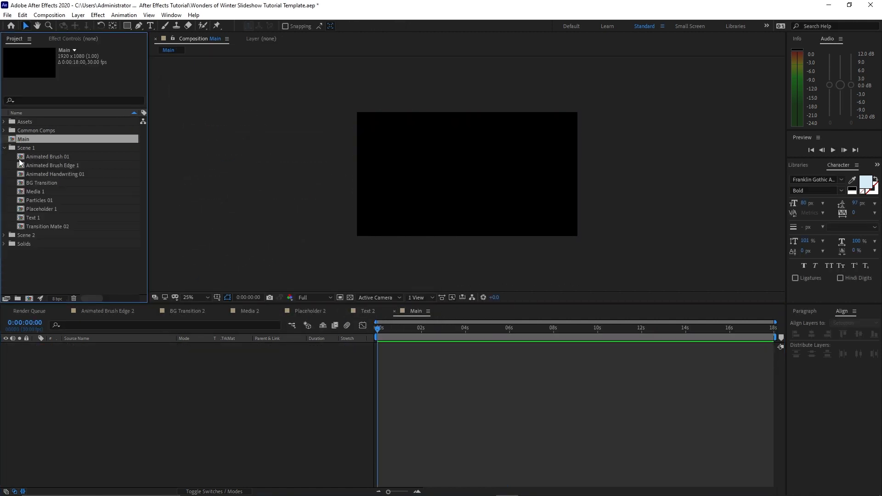
{"action": "left_click", "coordinate": [37, 189]}
{"action": "left_click_drag", "start_coordinate": [37, 190], "coordinate": [95, 350]}
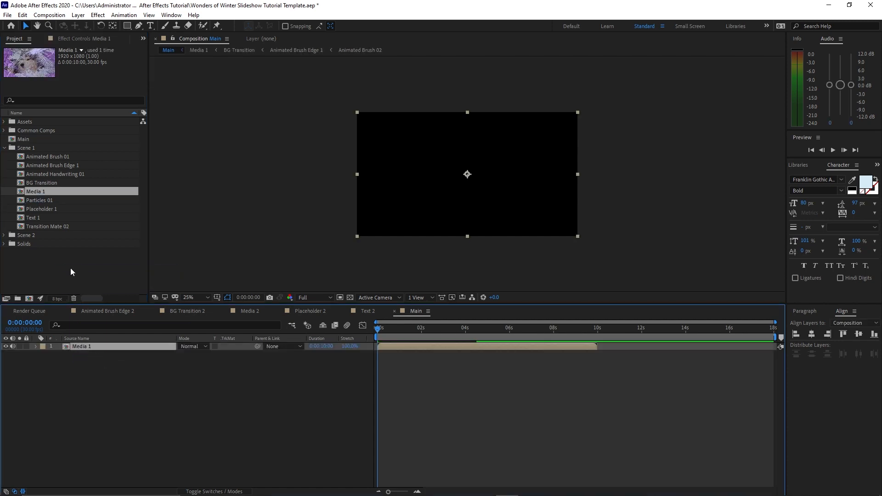
{"action": "left_click", "coordinate": [4, 147]}
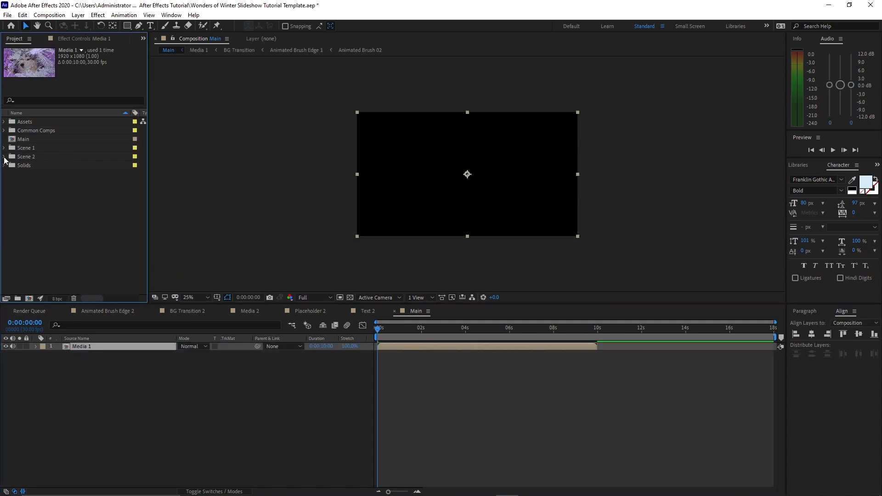
Add Media 2 from the Scene 2 folder above Media 1 in Main and make it start at 0:00:09:00.
{"action": "left_click", "coordinate": [4, 157]}
{"action": "left_click_drag", "start_coordinate": [36, 201], "coordinate": [80, 346]}
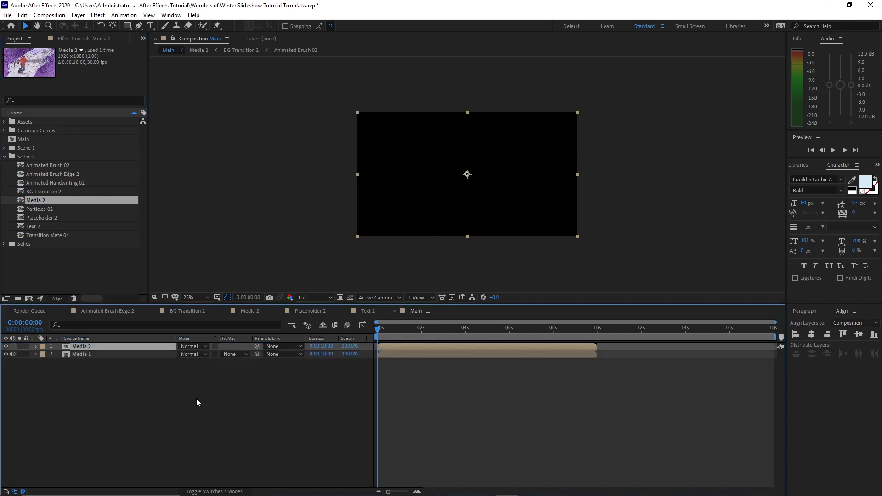
{"action": "left_click_drag", "start_coordinate": [500, 332], "coordinate": [575, 336]}
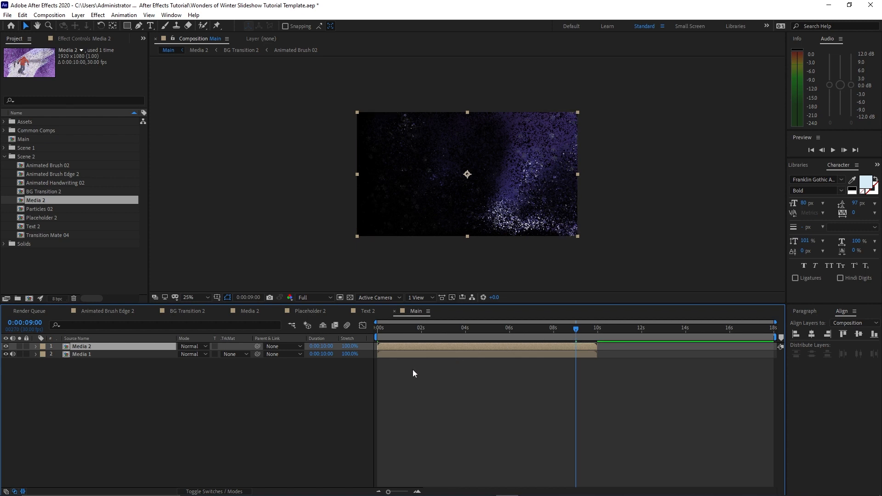
{"action": "key", "text": "bracketleft"}
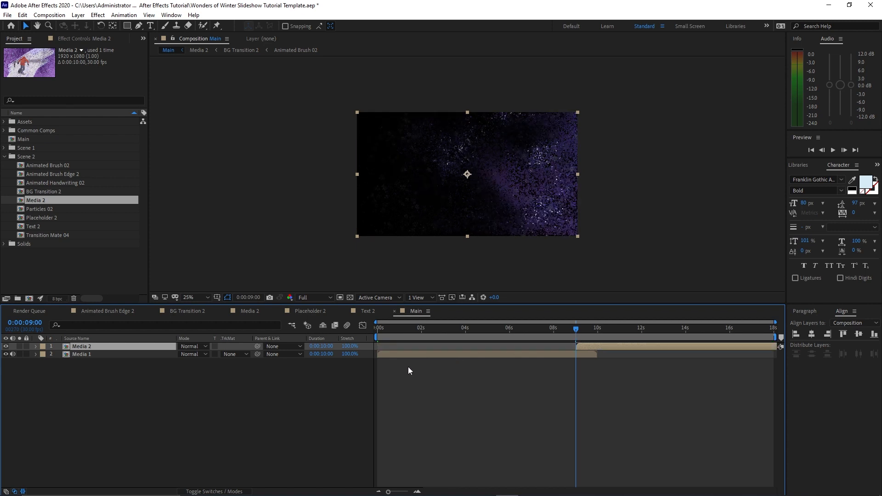
Create separate compositions from the Glitter 01.mp4 and Leaks.mov footage and place both above Media 2 in Main.
{"action": "left_click", "coordinate": [5, 122]}
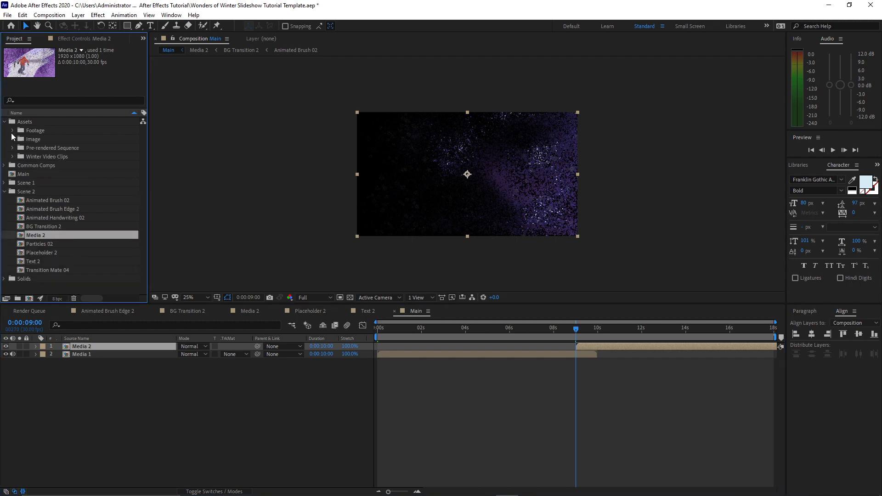
{"action": "left_click", "coordinate": [13, 131]}
{"action": "left_click_drag", "start_coordinate": [18, 138], "coordinate": [30, 299]}
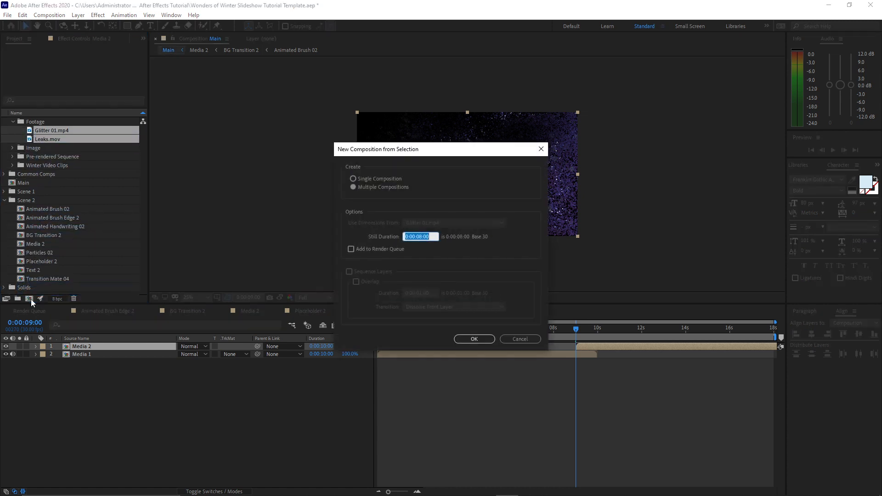
{"action": "left_click", "coordinate": [458, 340]}
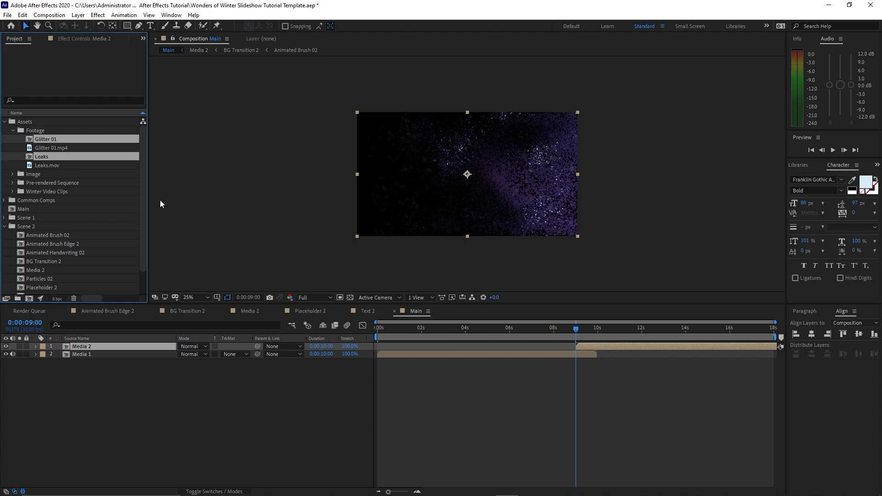
{"action": "left_click_drag", "start_coordinate": [89, 157], "coordinate": [114, 345]}
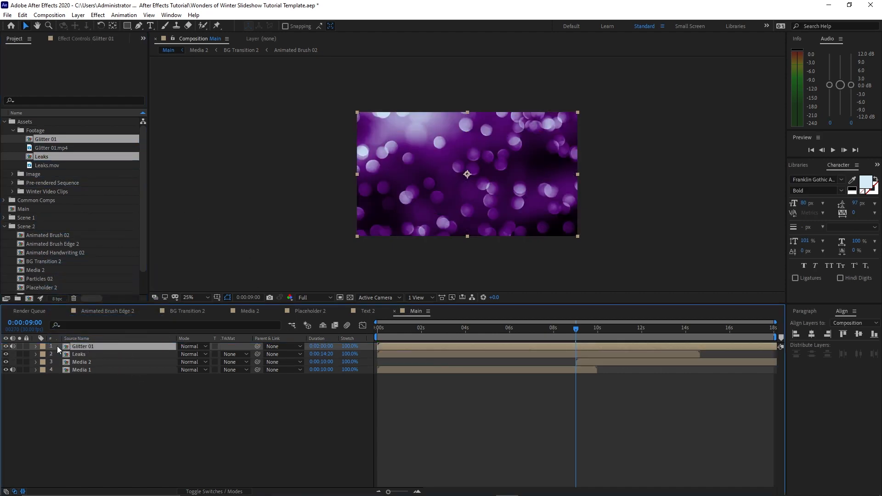
Set the blending mode of both the Glitter 01 and Leaks layers to Add.
{"action": "left_click", "coordinate": [58, 347], "text": "ctrl"}
{"action": "left_click", "coordinate": [59, 347], "text": "ctrl"}
{"action": "left_click", "coordinate": [71, 355], "text": "ctrl"}
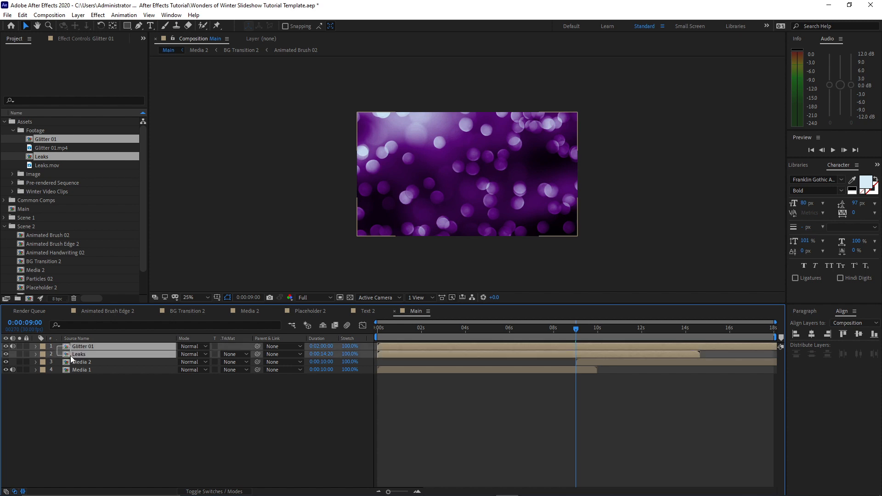
{"action": "left_click", "coordinate": [202, 355]}
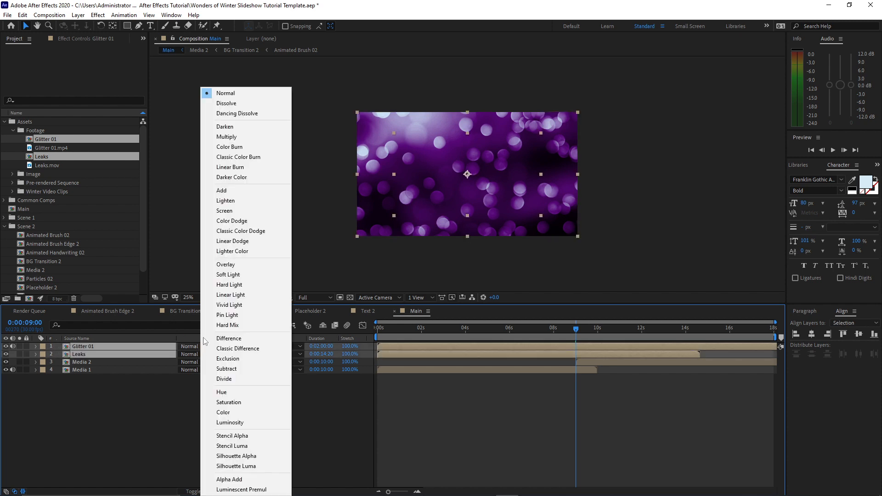
{"action": "left_click", "coordinate": [231, 193]}
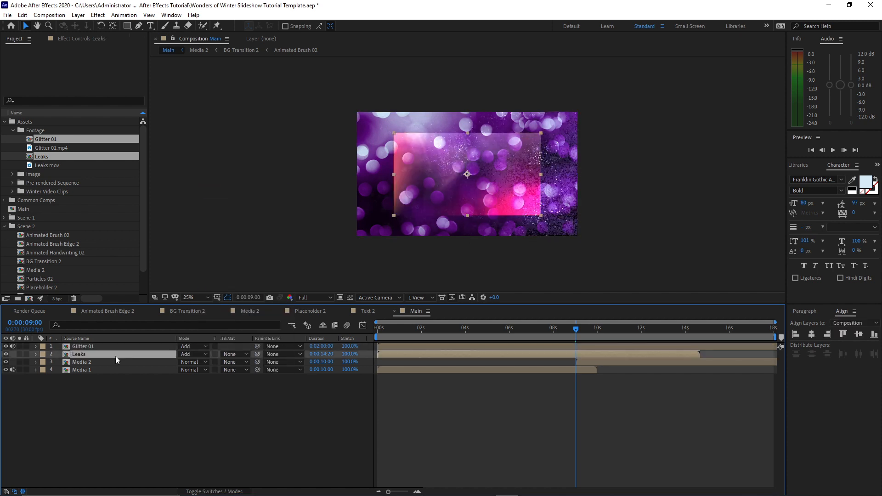
Scale the Leaks layer to 152% to fill the frame and set its opacity to 15%.
{"action": "key", "text": "s"}
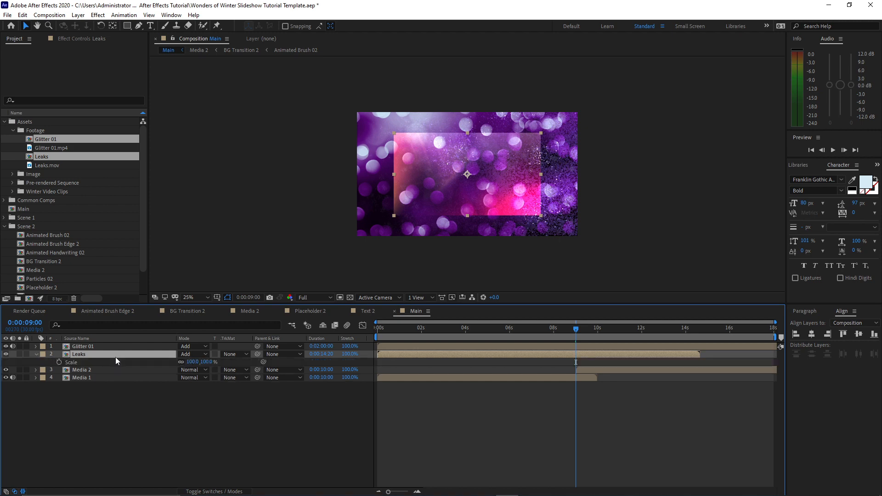
{"action": "left_click_drag", "start_coordinate": [191, 362], "coordinate": [217, 370]}
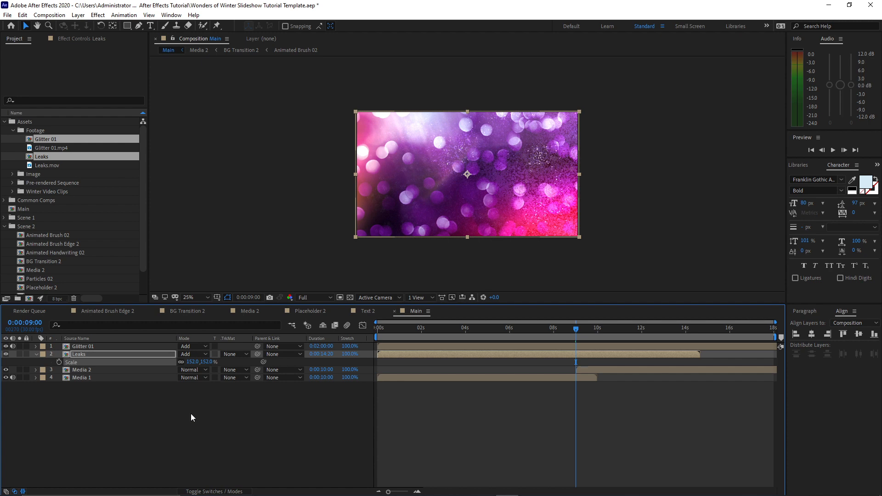
{"action": "key", "text": "t"}
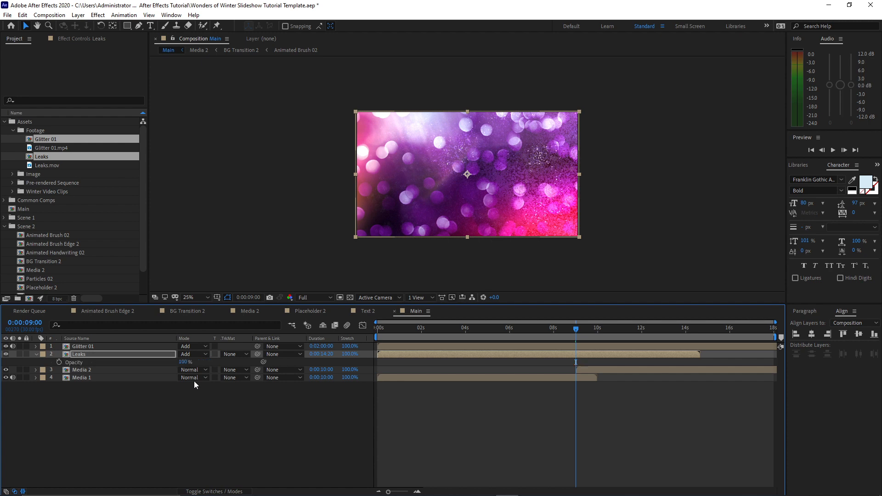
{"action": "left_click", "coordinate": [183, 362]}
{"action": "type", "text": "15"}
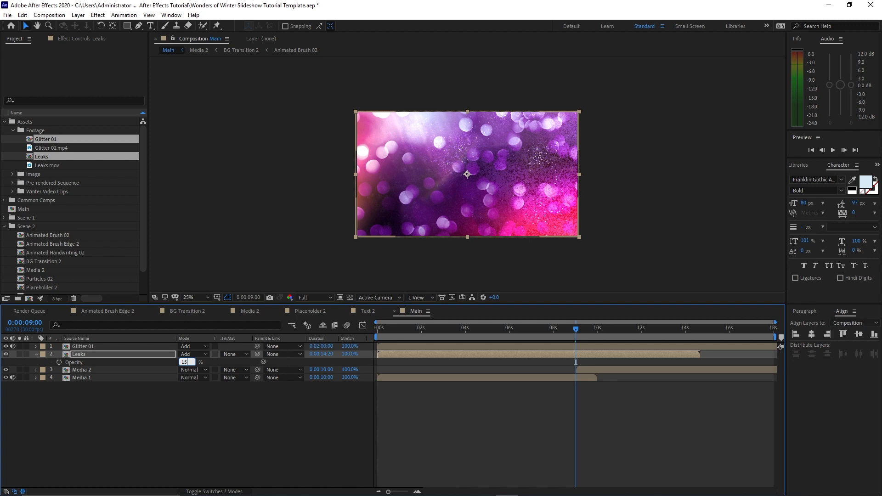
Set the opacity of the Glitter 01 layer to 18%.
{"action": "left_click", "coordinate": [146, 348]}
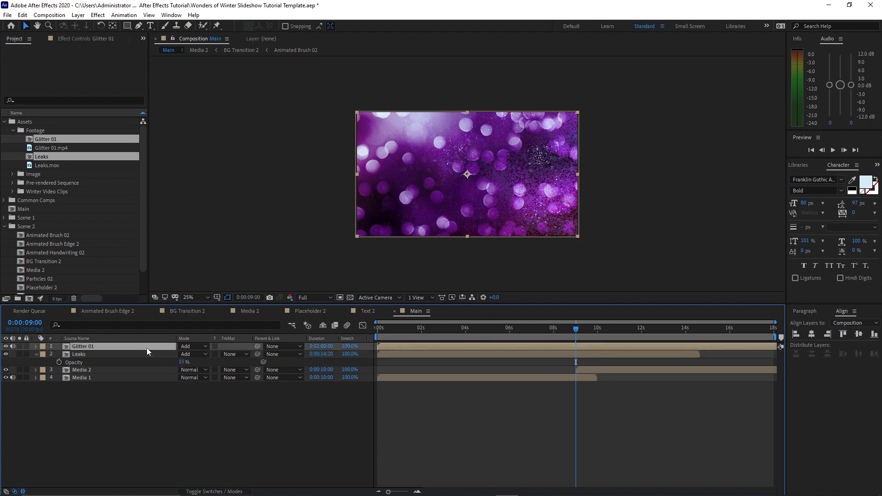
{"action": "key", "text": "t"}
{"action": "left_click", "coordinate": [184, 354]}
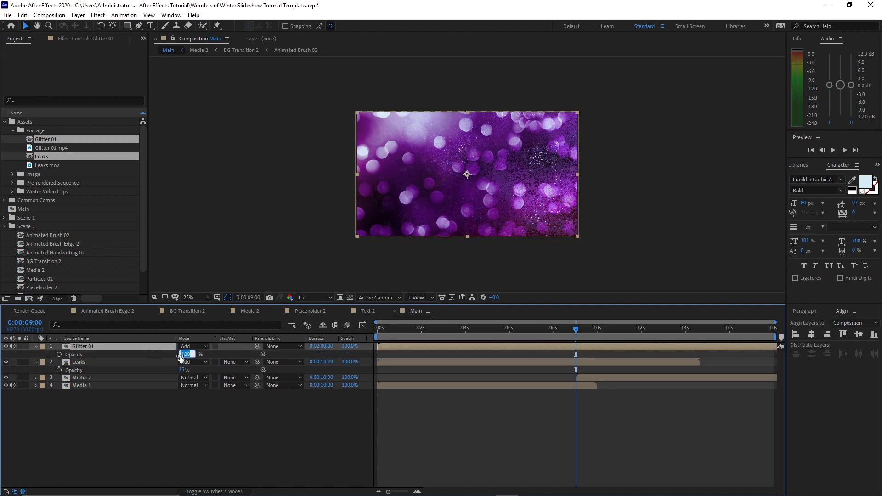
{"action": "type", "text": "18"}
Enable time remapping on the Leaks layer and stretch its duration and last keyframe to the end of Main.
{"action": "left_click", "coordinate": [155, 363]}
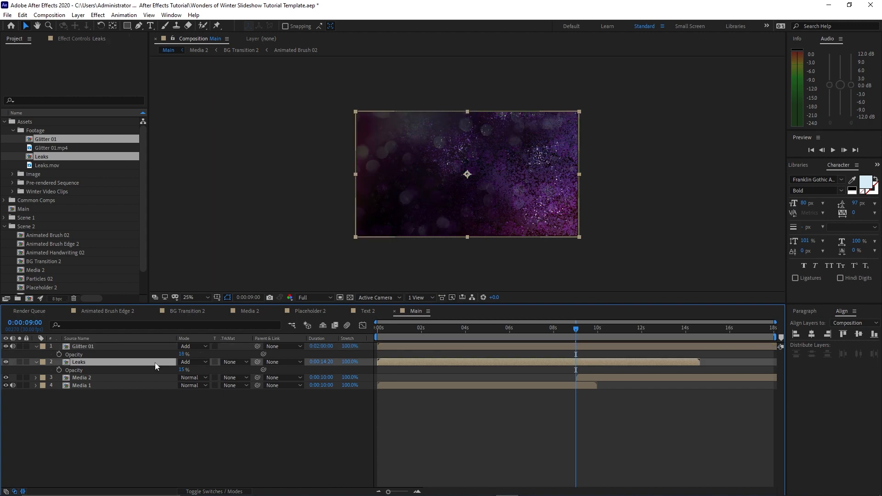
{"action": "right_click", "coordinate": [156, 366]}
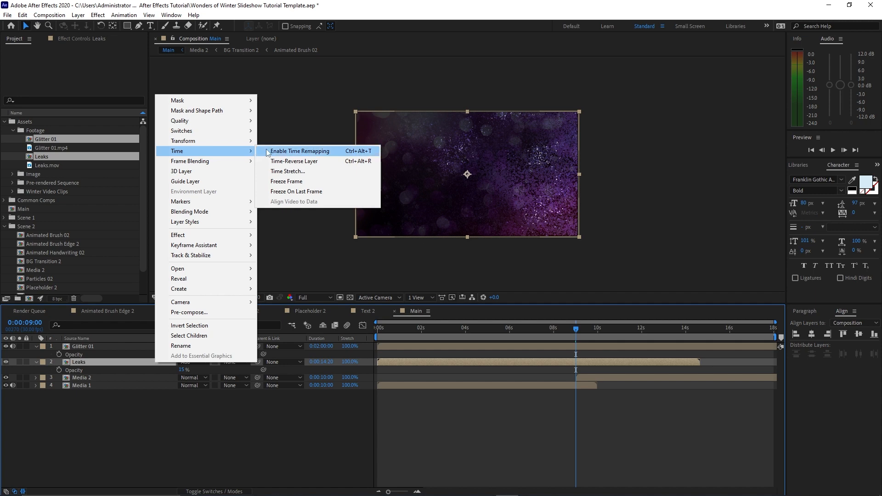
{"action": "left_click", "coordinate": [267, 151]}
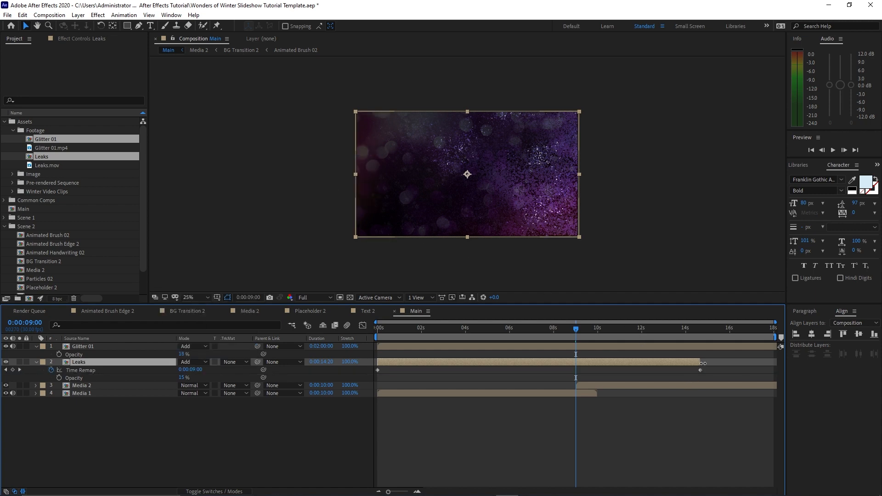
{"action": "left_click_drag", "start_coordinate": [703, 363], "coordinate": [772, 371]}
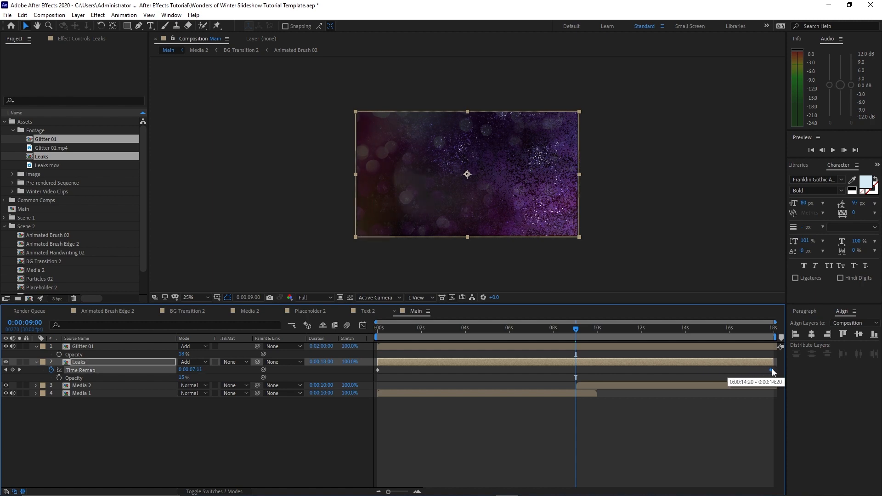
Preview Main from the start, move the Glitter 01 and Leaks compositions into Common Comps, and collapse the open project folders.
{"action": "left_click_drag", "start_coordinate": [424, 329], "coordinate": [374, 332]}
{"action": "key", "text": "space"}
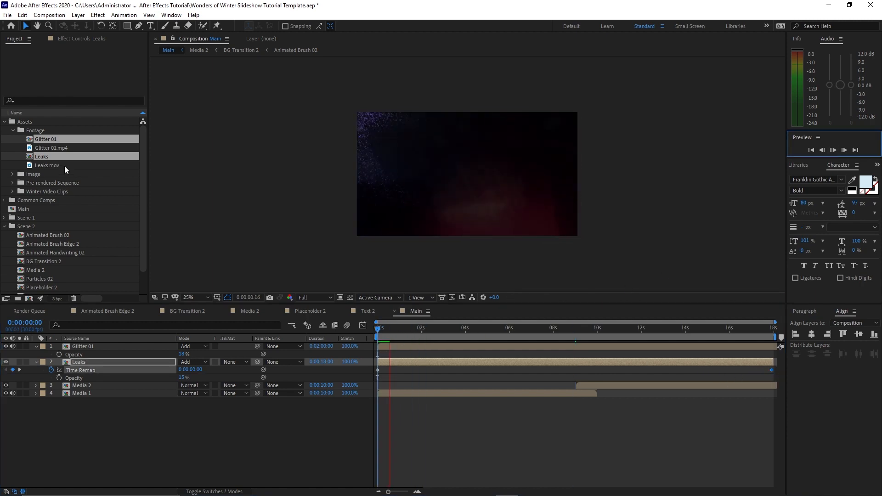
{"action": "left_click", "coordinate": [6, 227]}
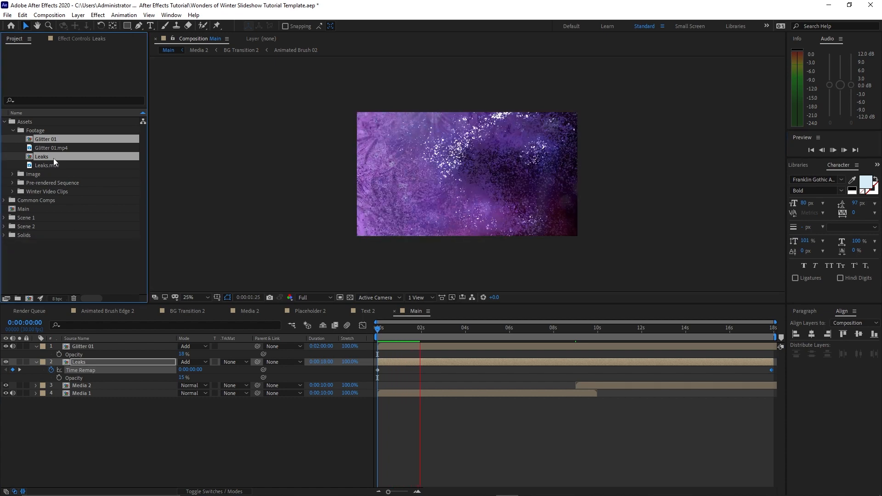
{"action": "left_click_drag", "start_coordinate": [53, 157], "coordinate": [46, 200]}
{"action": "left_click", "coordinate": [12, 130]}
{"action": "left_click", "coordinate": [5, 122]}
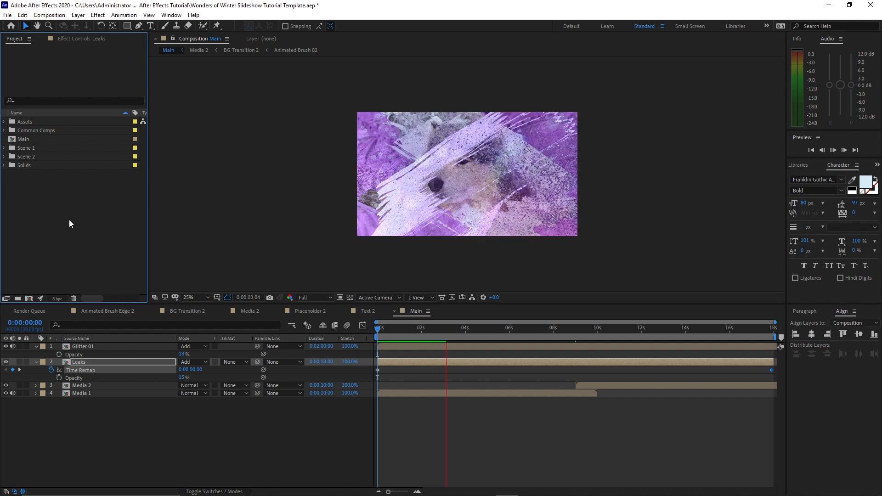
{"action": "left_click", "coordinate": [833, 150]}
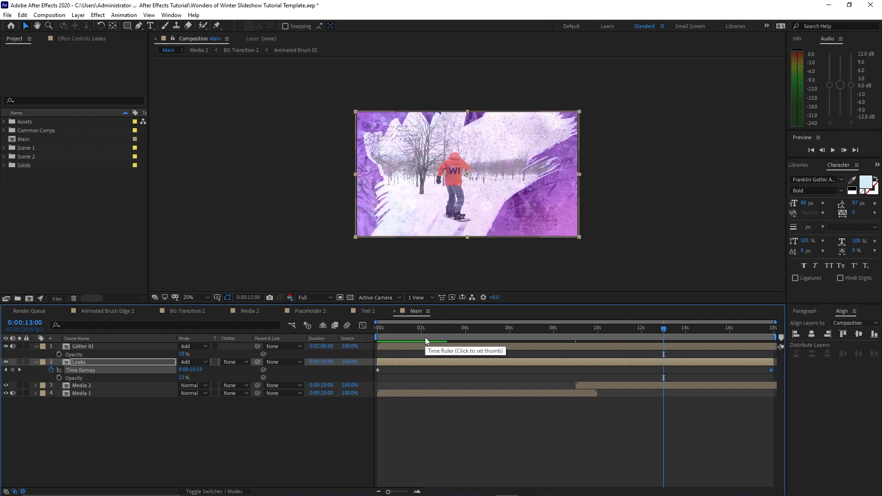
Open Animated Brush Edge 1 from Scene 1's BG Transition composition and replace both of its Animated Brush 02 layers with Animated Brush 01.
{"action": "left_click", "coordinate": [4, 148]}
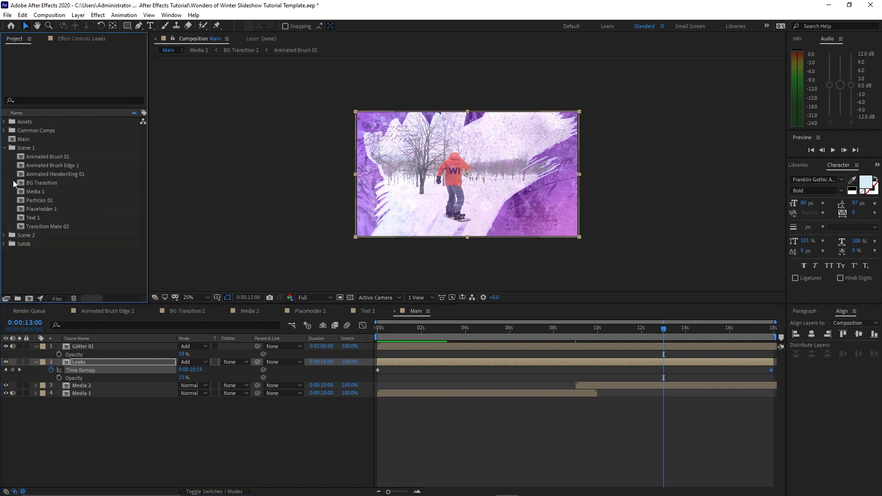
{"action": "left_click_drag", "start_coordinate": [13, 181], "coordinate": [22, 190]}
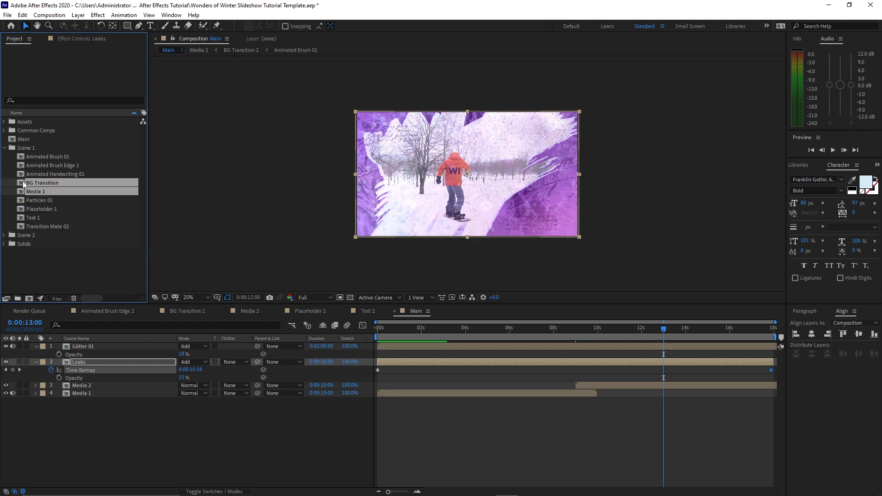
{"action": "double_click", "coordinate": [23, 184]}
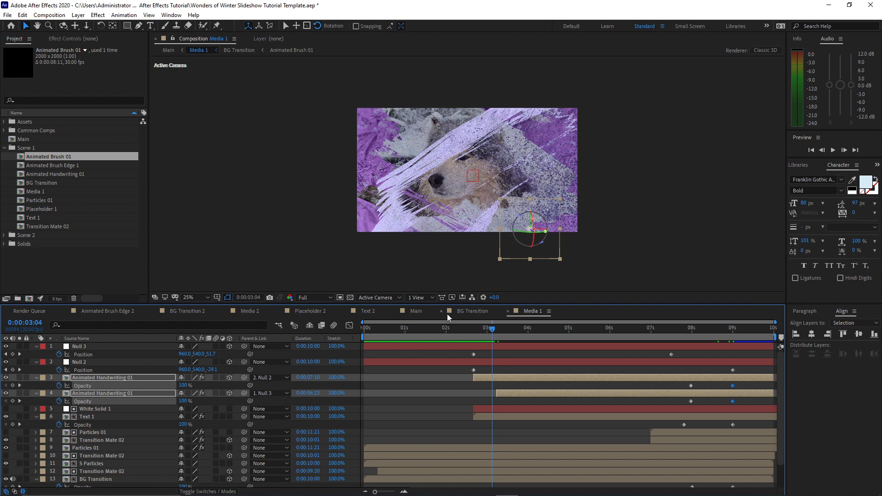
{"action": "left_click", "coordinate": [477, 310]}
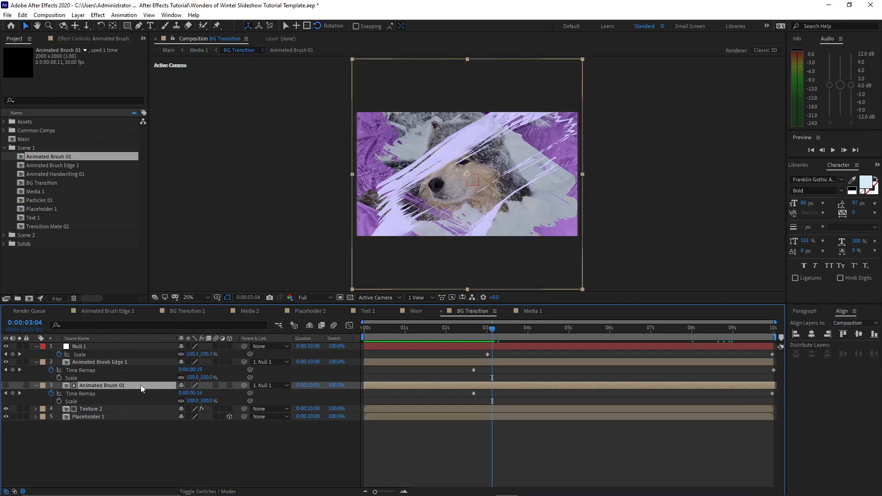
{"action": "double_click", "coordinate": [121, 363]}
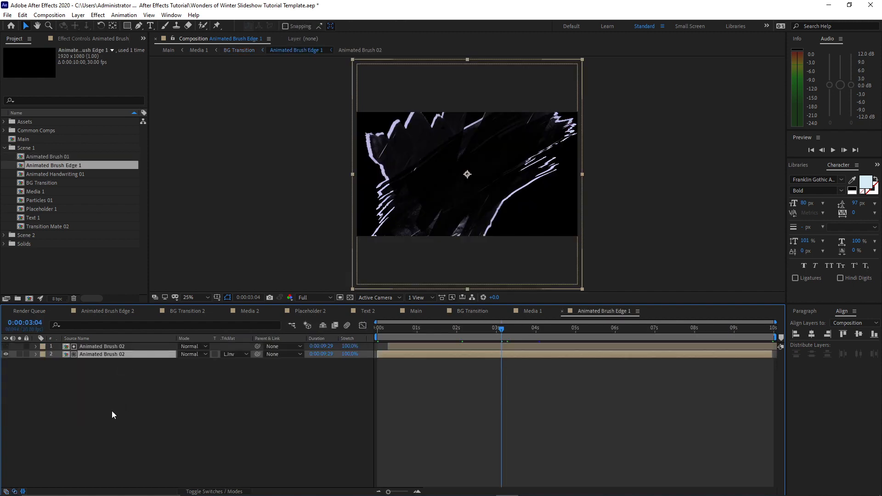
{"action": "mouse_move", "coordinate": [46, 156]}
{"action": "left_mouse_down"}
{"action": "mouse_move", "coordinate": [108, 362]}
{"action": "mouse_move", "coordinate": [110, 340]}
{"action": "mouse_move", "coordinate": [106, 346]}
{"action": "left_mouse_up"}
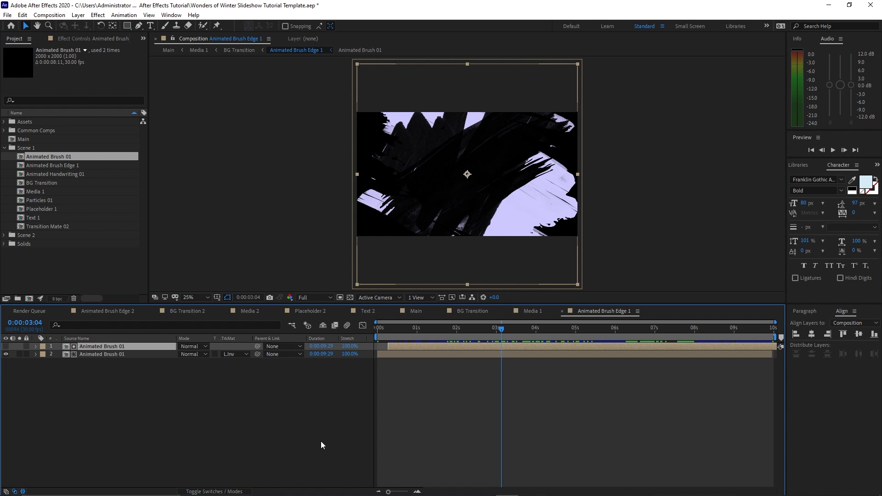
Return to the Main composition and preview the whole slideshow from the first frame.
{"action": "left_click", "coordinate": [416, 312]}
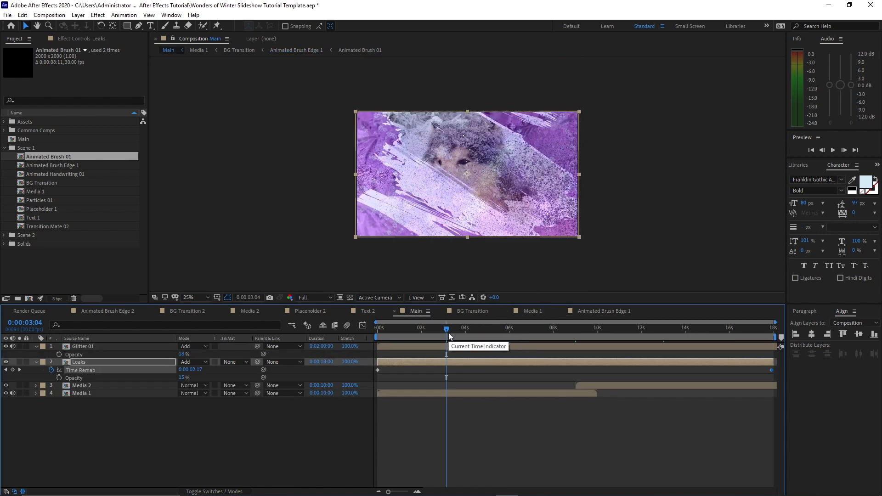
{"action": "left_click_drag", "start_coordinate": [448, 333], "coordinate": [377, 328]}
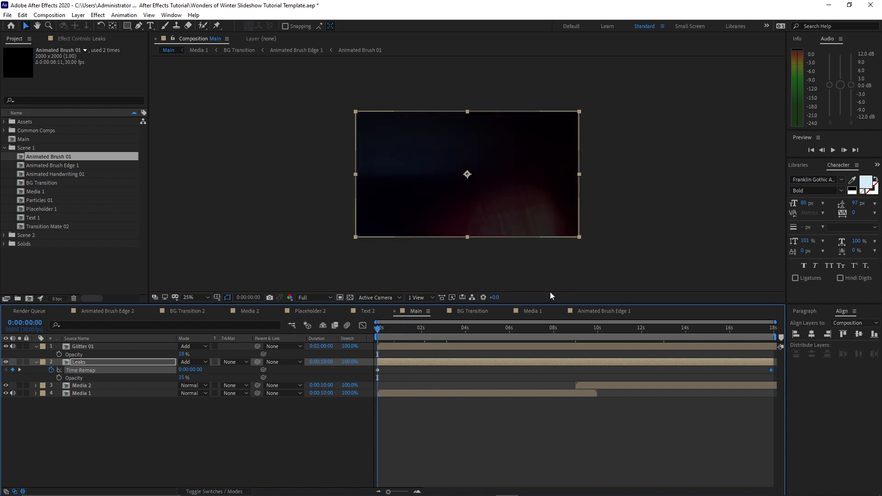
{"action": "left_click", "coordinate": [832, 151]}
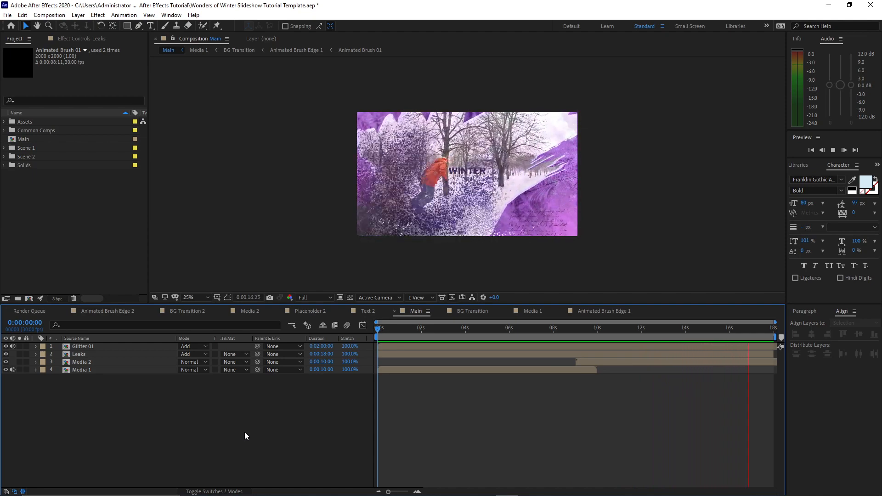
{"action": "left_click", "coordinate": [833, 150]}
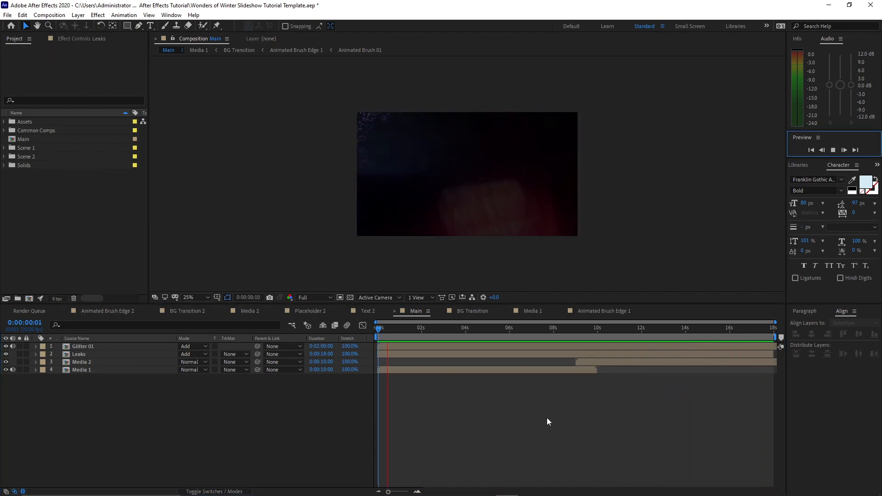